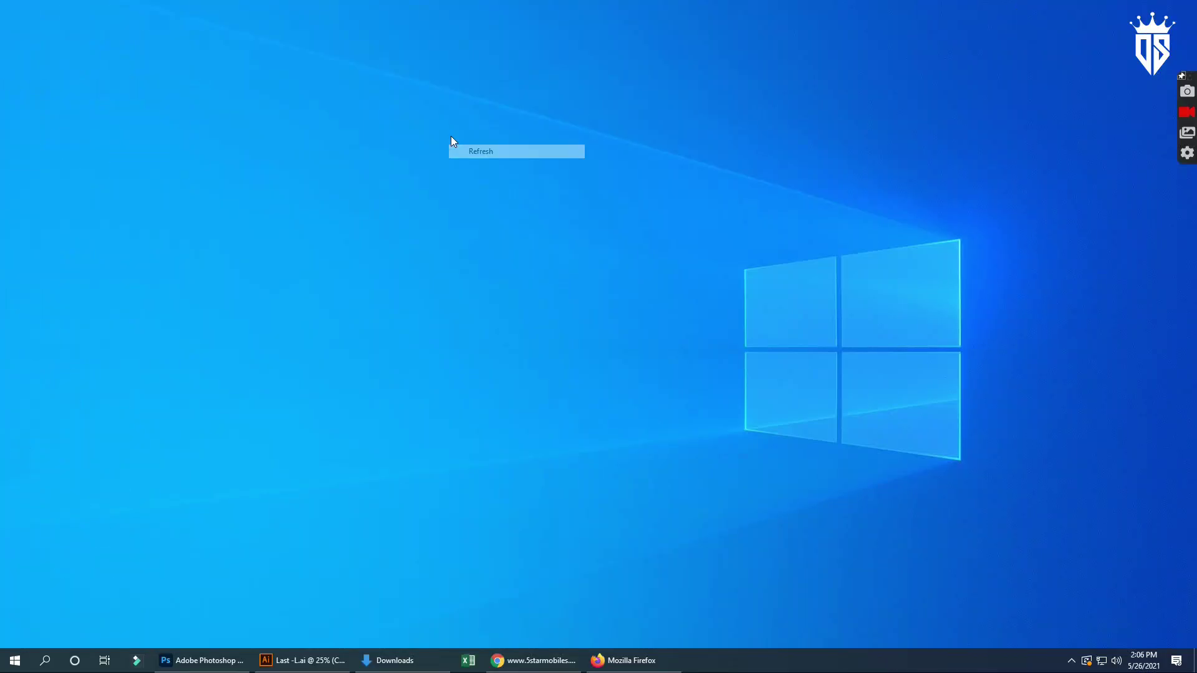
- Refresh the desktop, switch to Photoshop, and open the New Document dialog
right_click(451, 136)
click(530, 175)
click(194, 660)
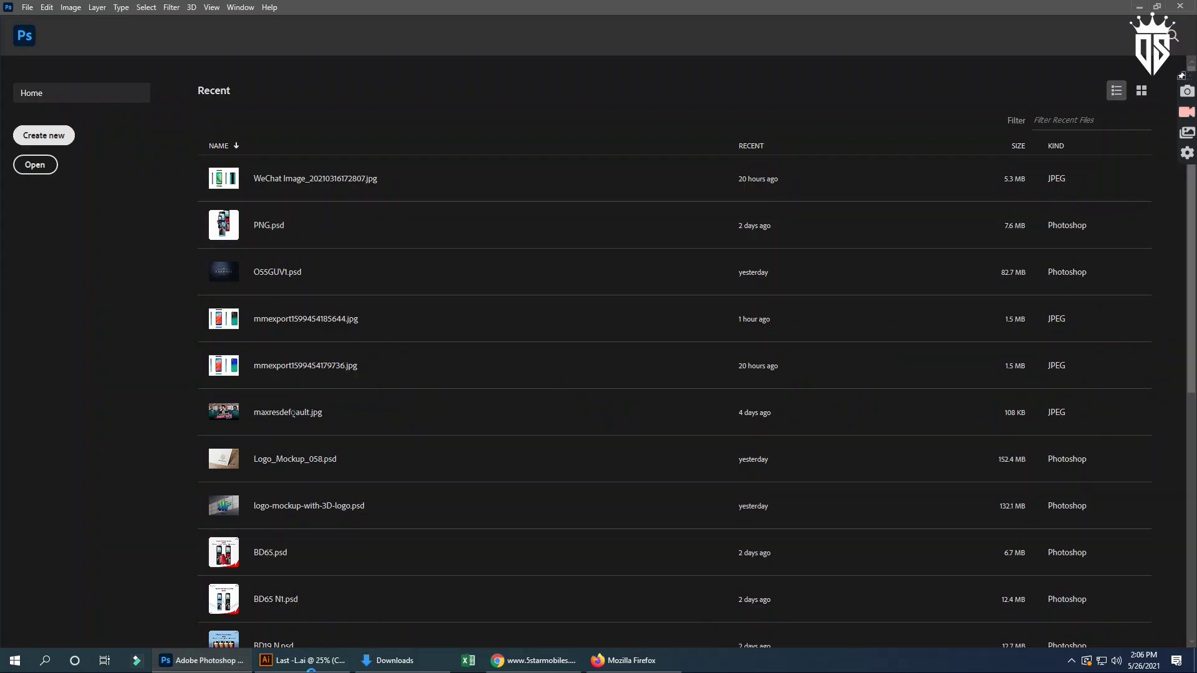
click(60, 141)
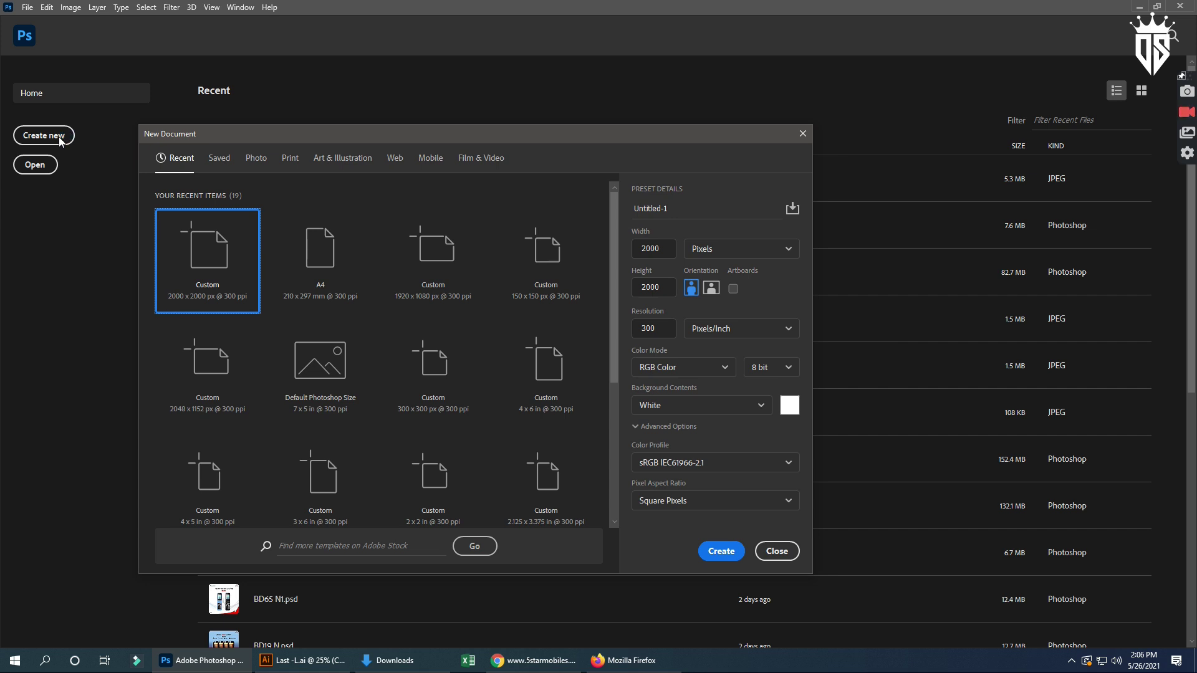
- Name the document Facebook Cover, set 851 × 315 px at 300 ppi, and create it
click(701, 211)
drag(700, 211, 570, 212)
text(Facebook Cover)
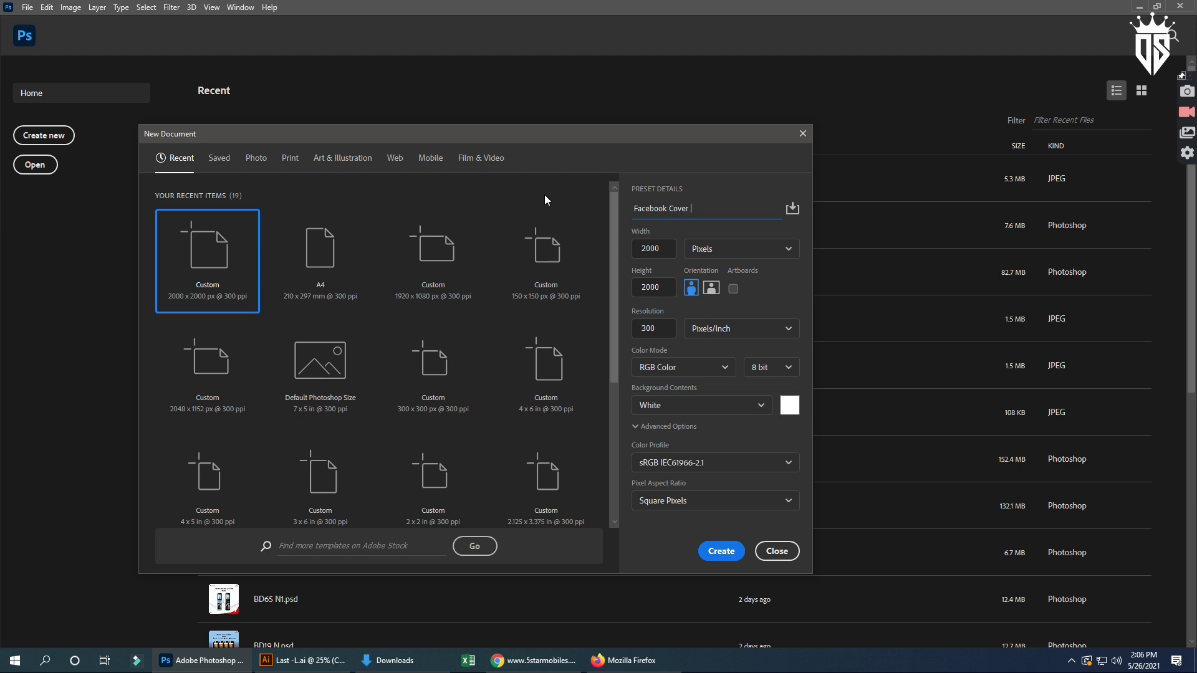
click(669, 249)
drag(663, 247, 640, 250)
text(851)
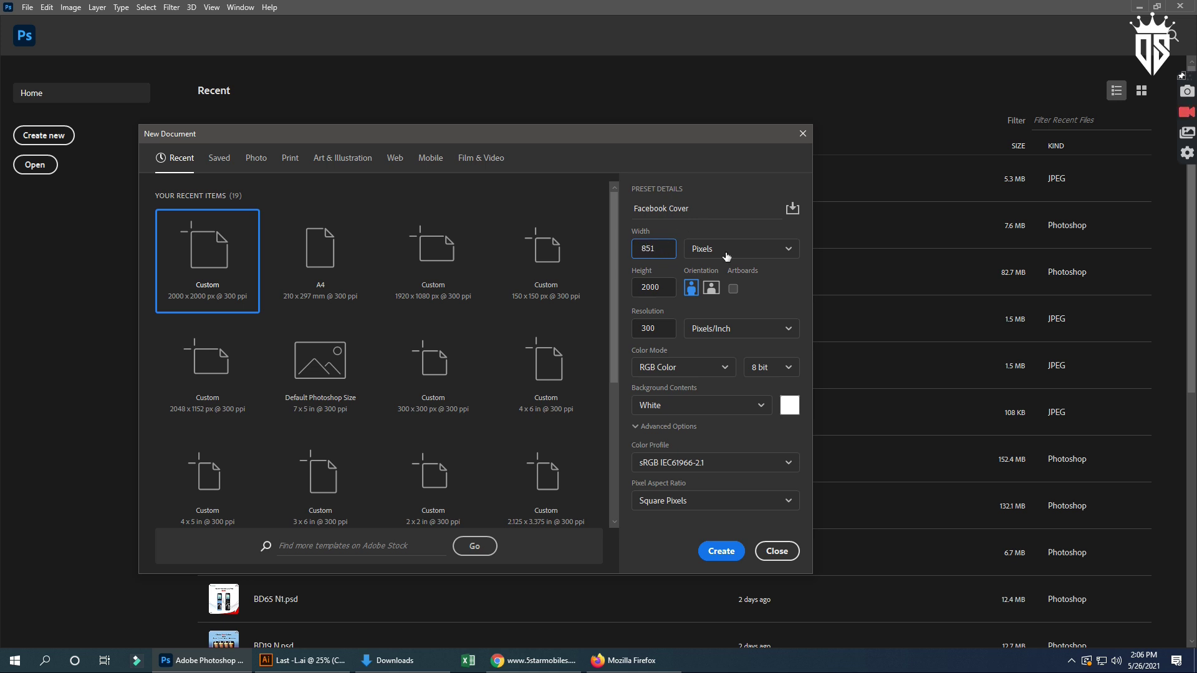
drag(664, 290, 625, 293)
text(315)
drag(665, 329, 627, 333)
text(30)
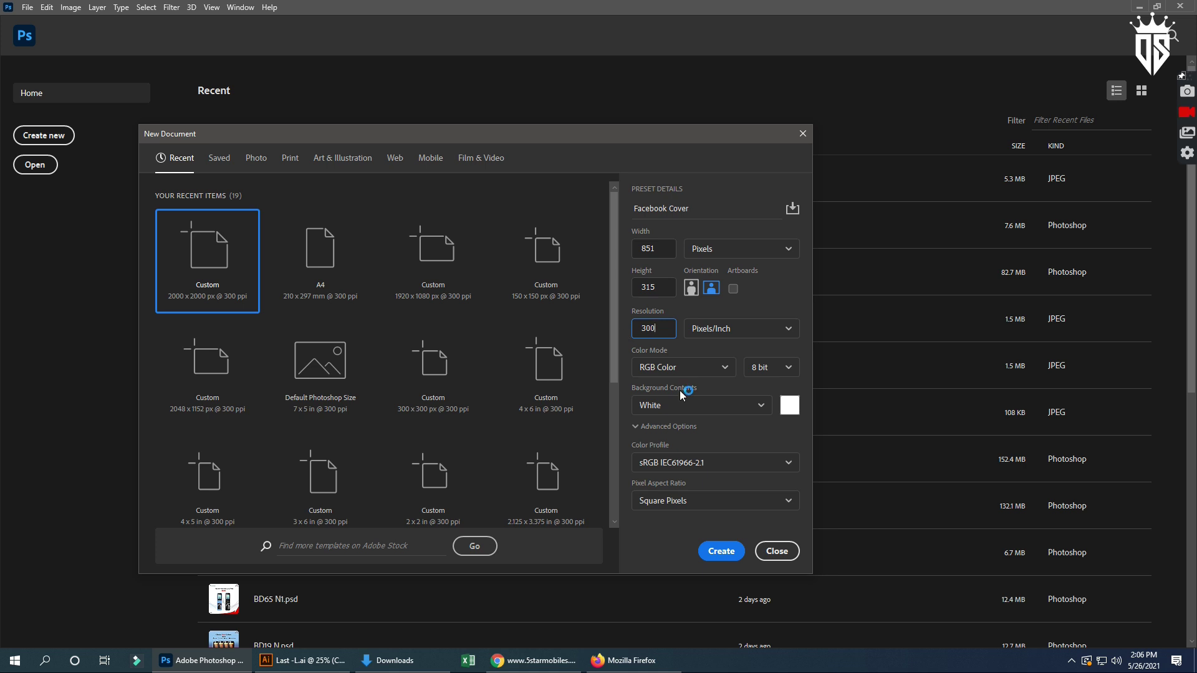
click(729, 207)
click(718, 552)
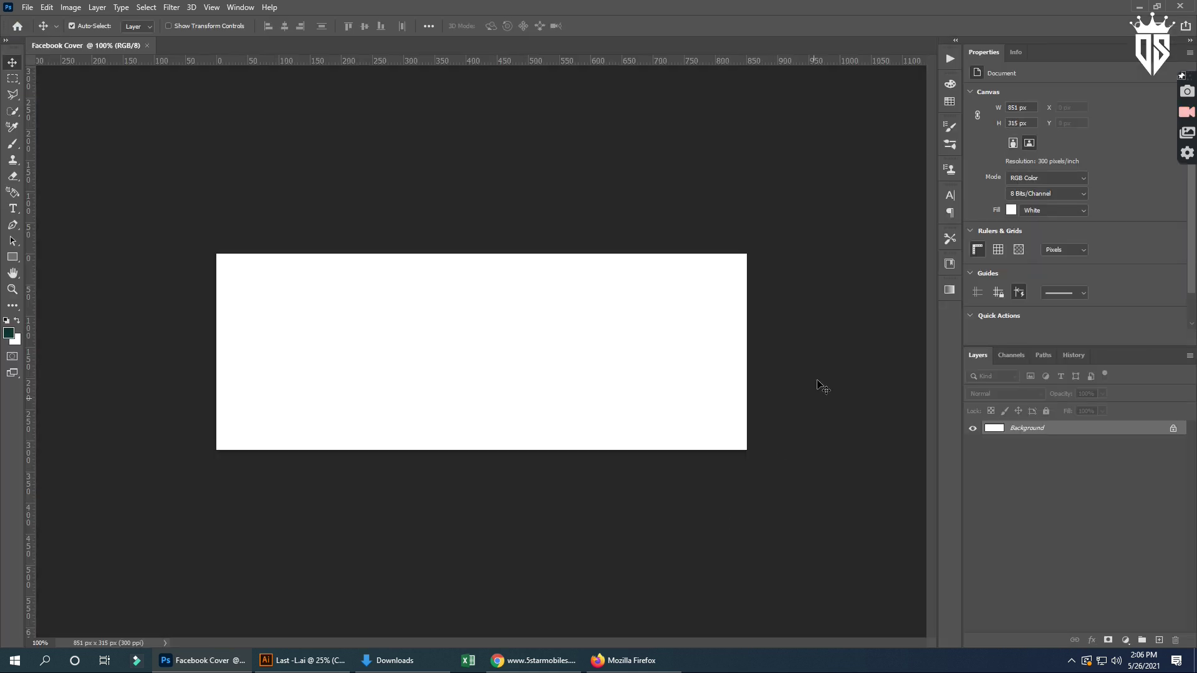
- Unlock the Background layer and draw a red 350 × 288 px rectangle on the left
click(1173, 429)
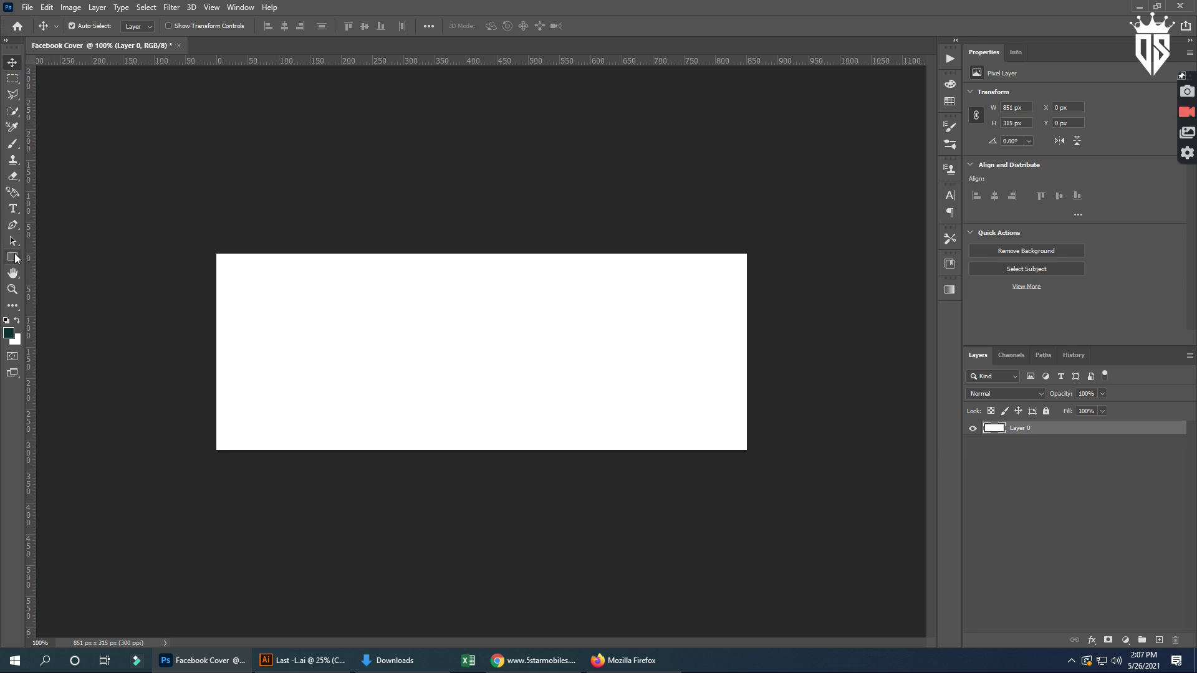
click(16, 259)
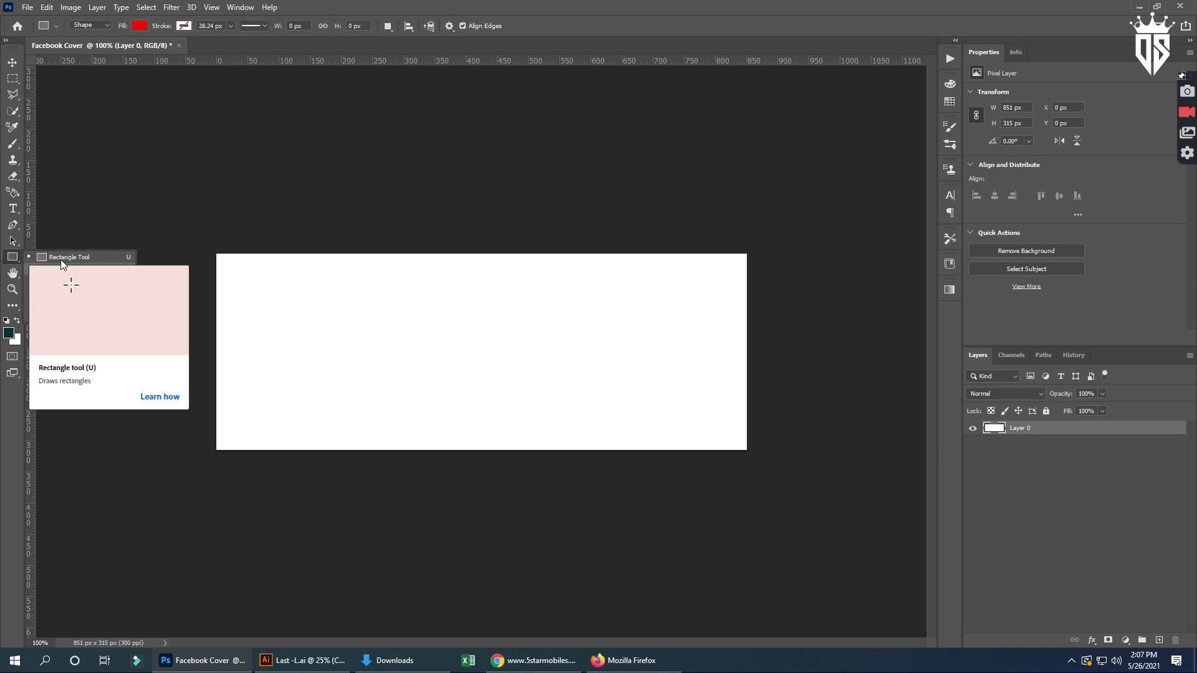
click(66, 257)
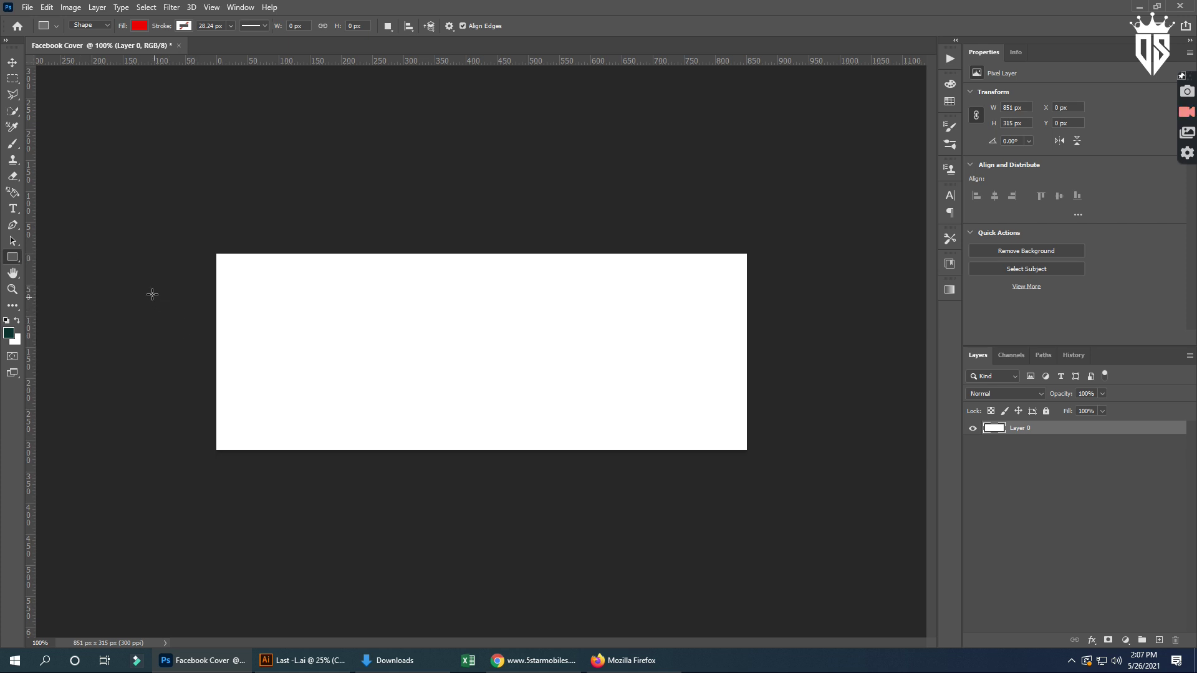
drag(133, 270, 349, 445)
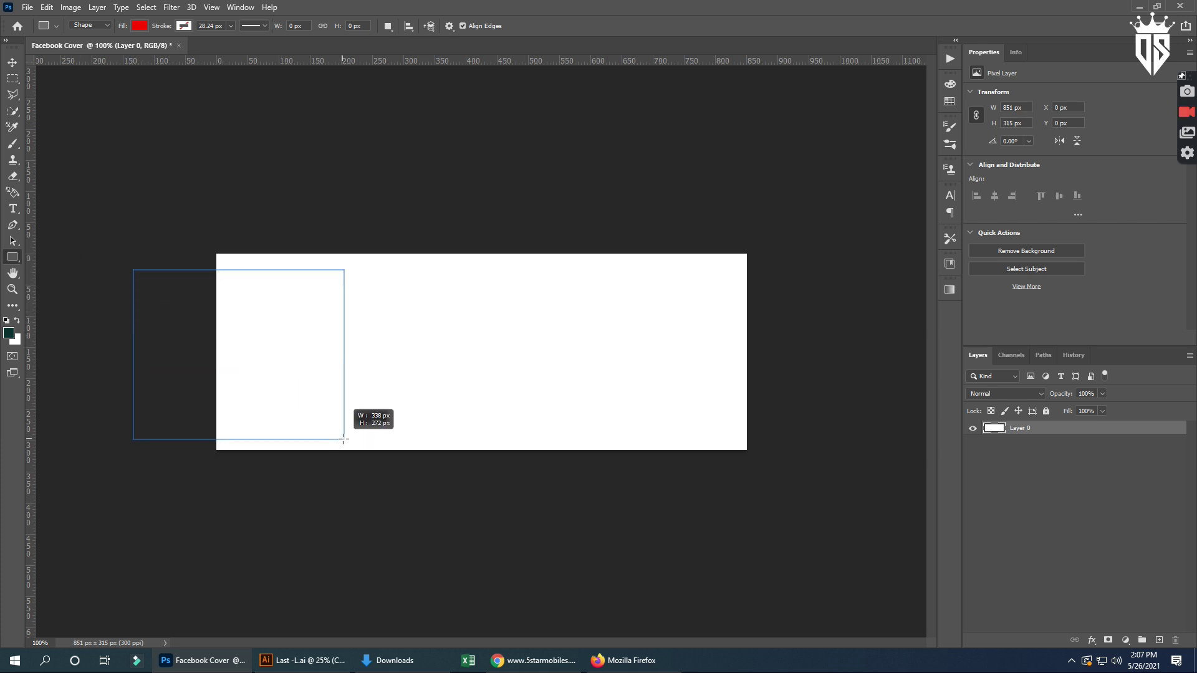
drag(349, 446, 352, 449)
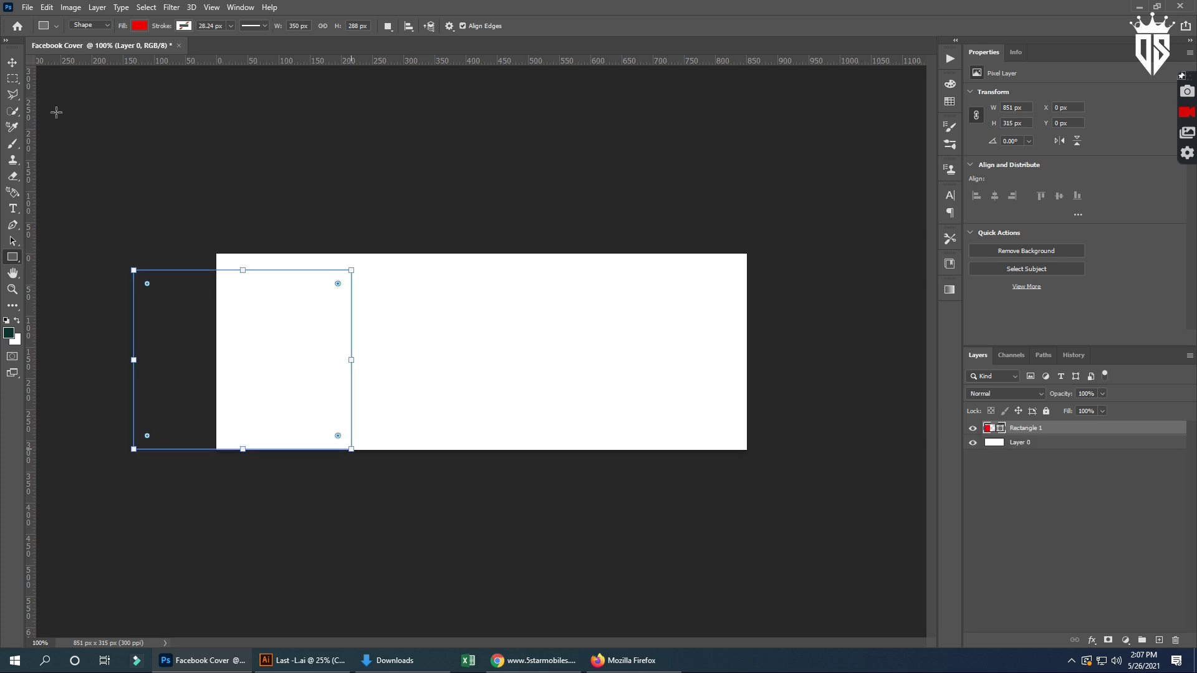
click(140, 25)
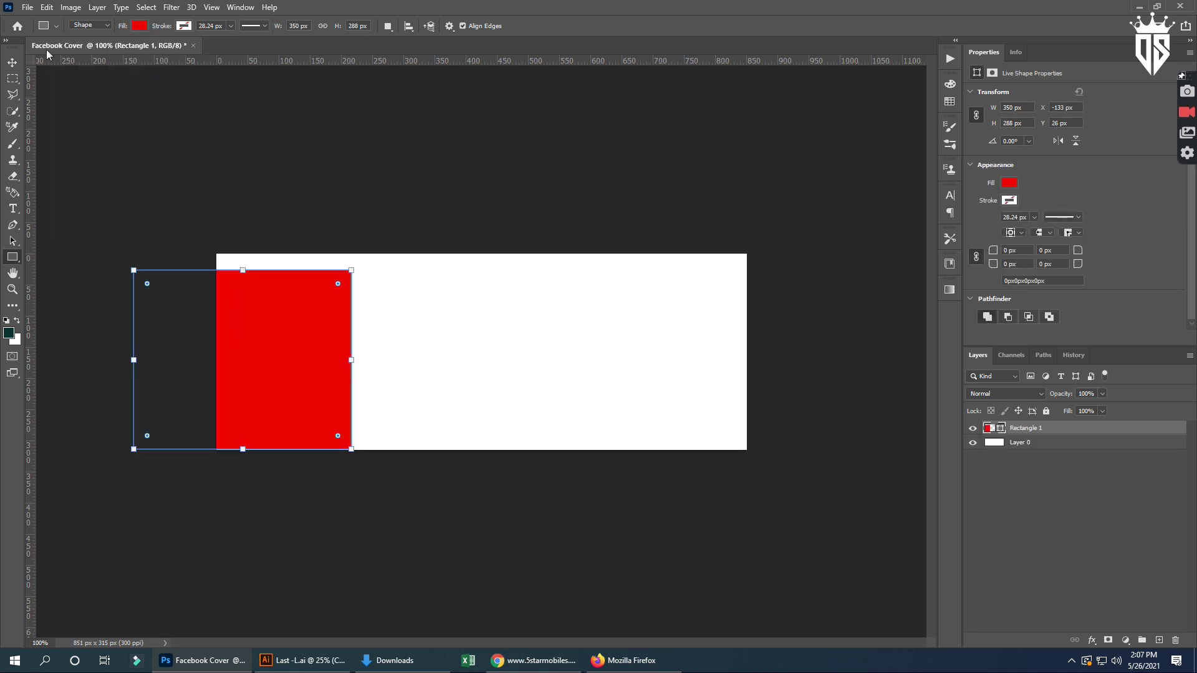
click(19, 63)
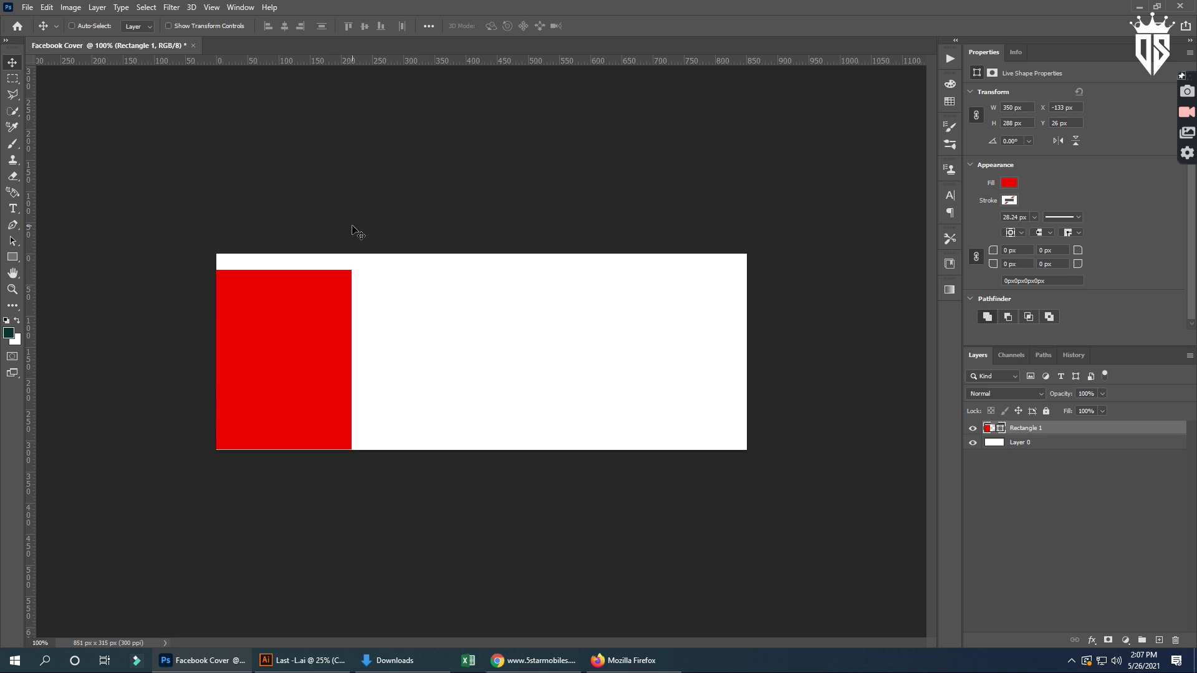
- Free-transform the red rectangle: rotate it about 50°, scale it about 131%, shift it up-left
key(ctrl+t)
mouse_move(380, 266)
mouse_down()
mouse_move(401, 387)
mouse_move(394, 318)
mouse_up()
mouse_move(301, 350)
mouse_down()
mouse_move(327, 335)
mouse_move(348, 341)
mouse_up()
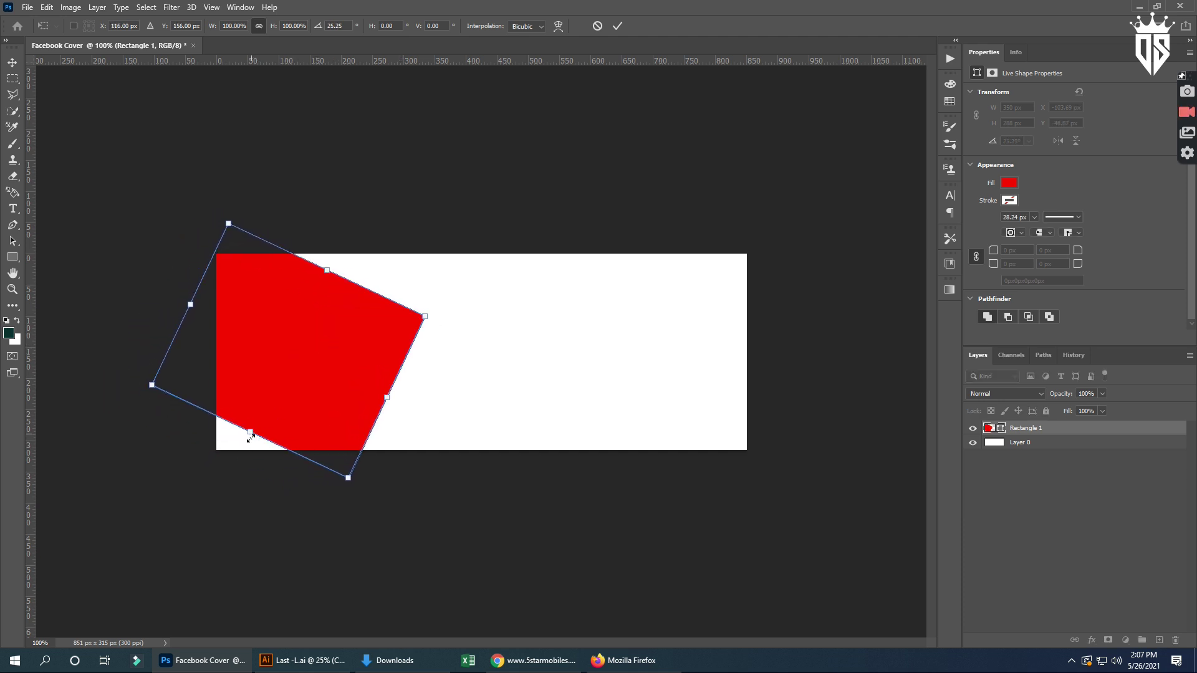
drag(250, 437, 226, 483)
drag(317, 400, 315, 397)
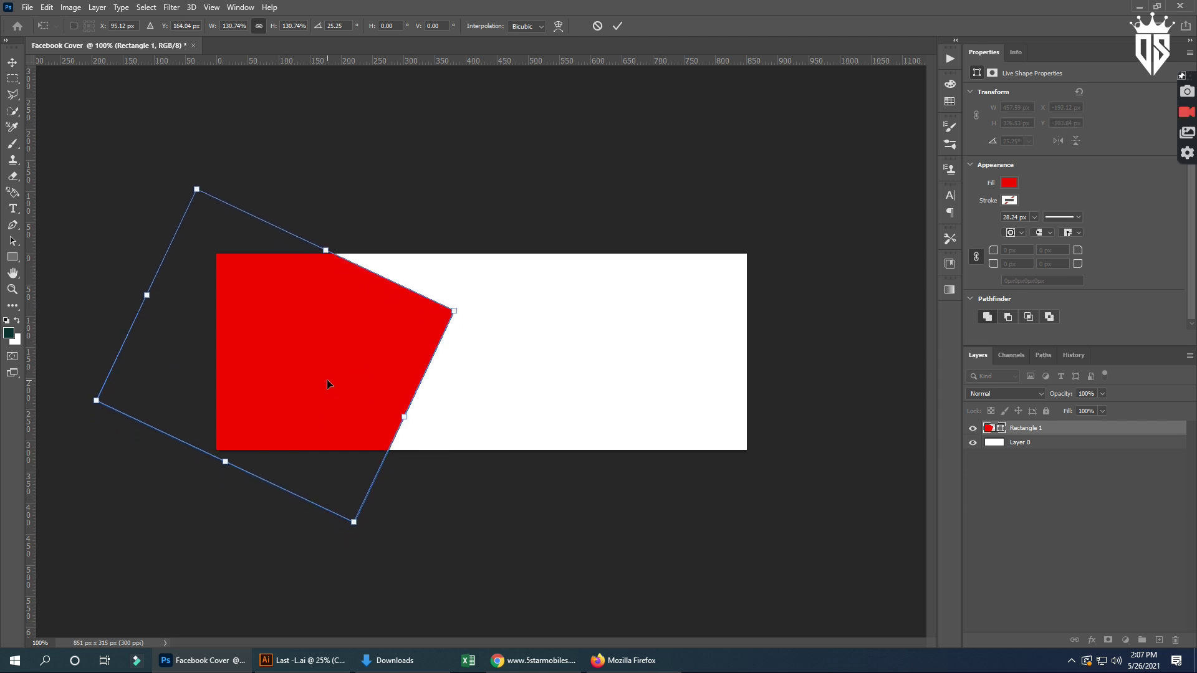
drag(500, 329, 473, 432)
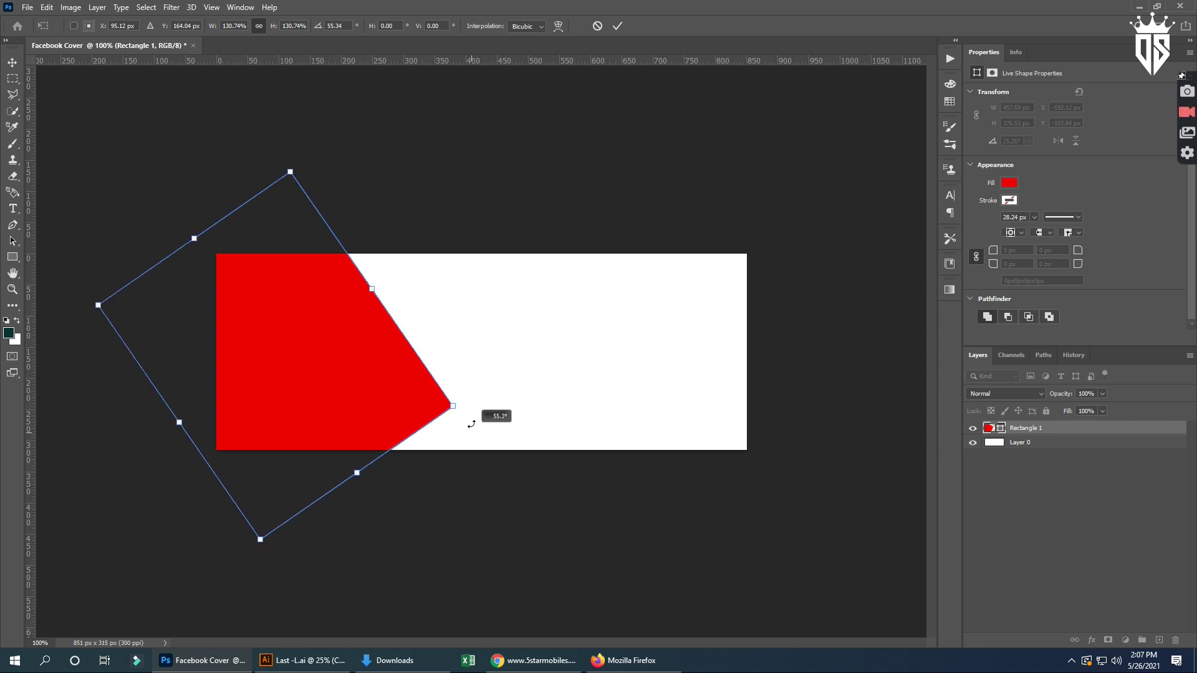
drag(473, 433, 471, 409)
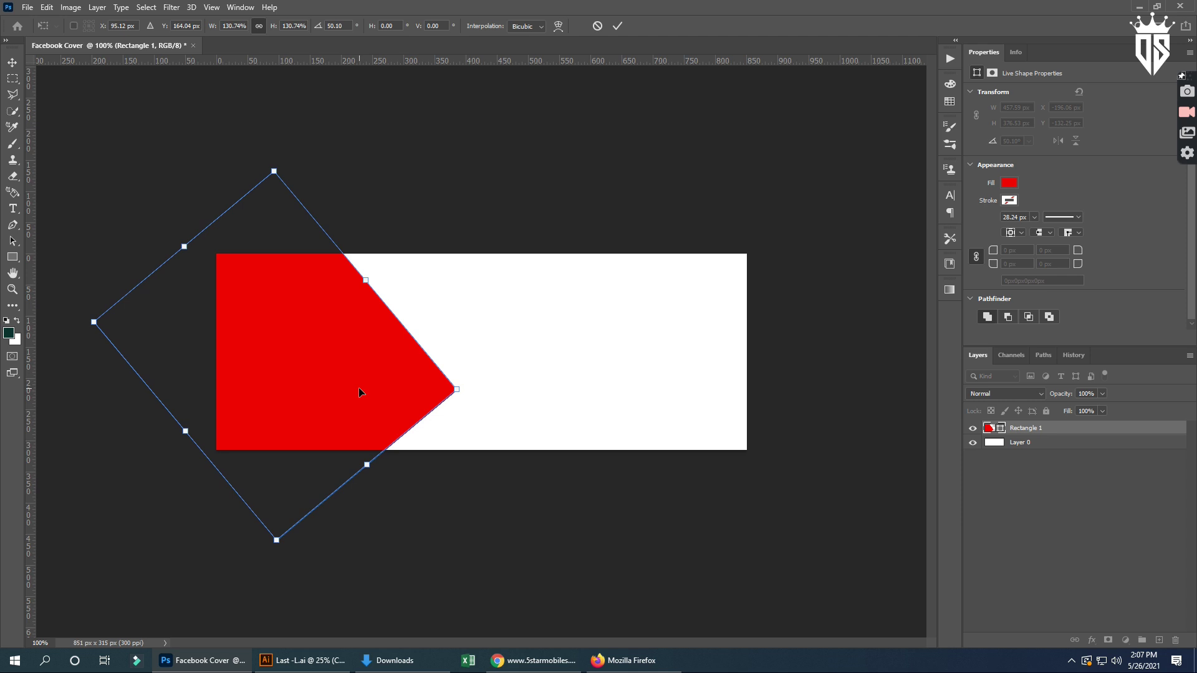
drag(365, 387, 354, 375)
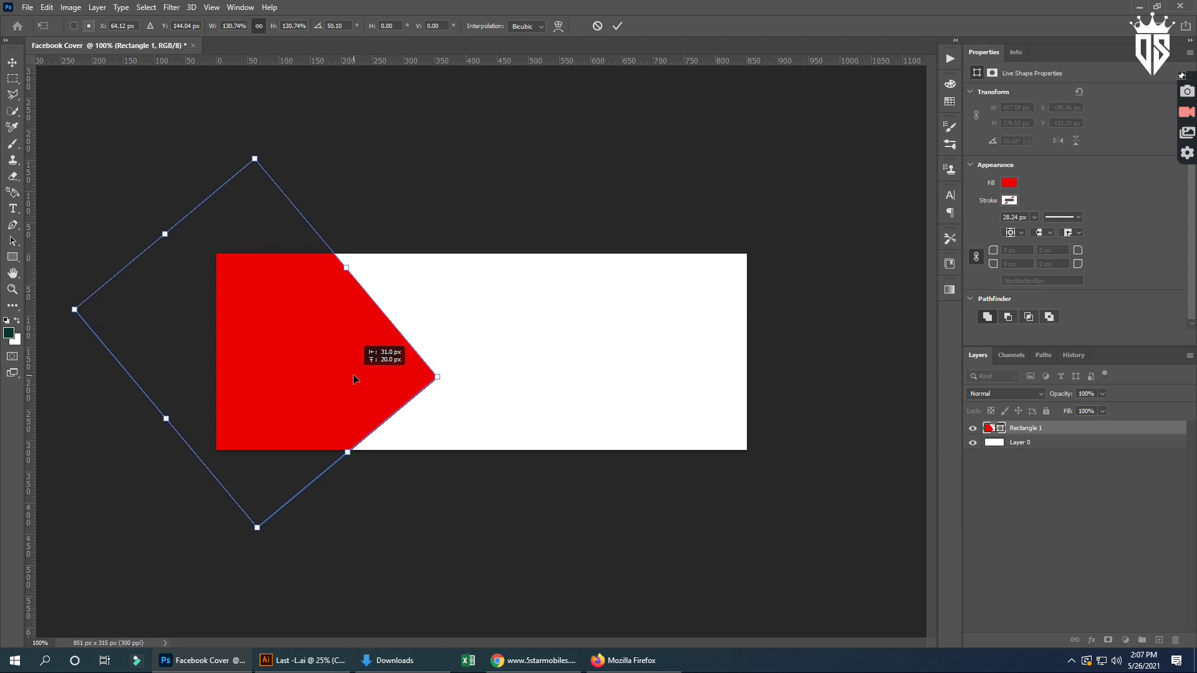
click(616, 26)
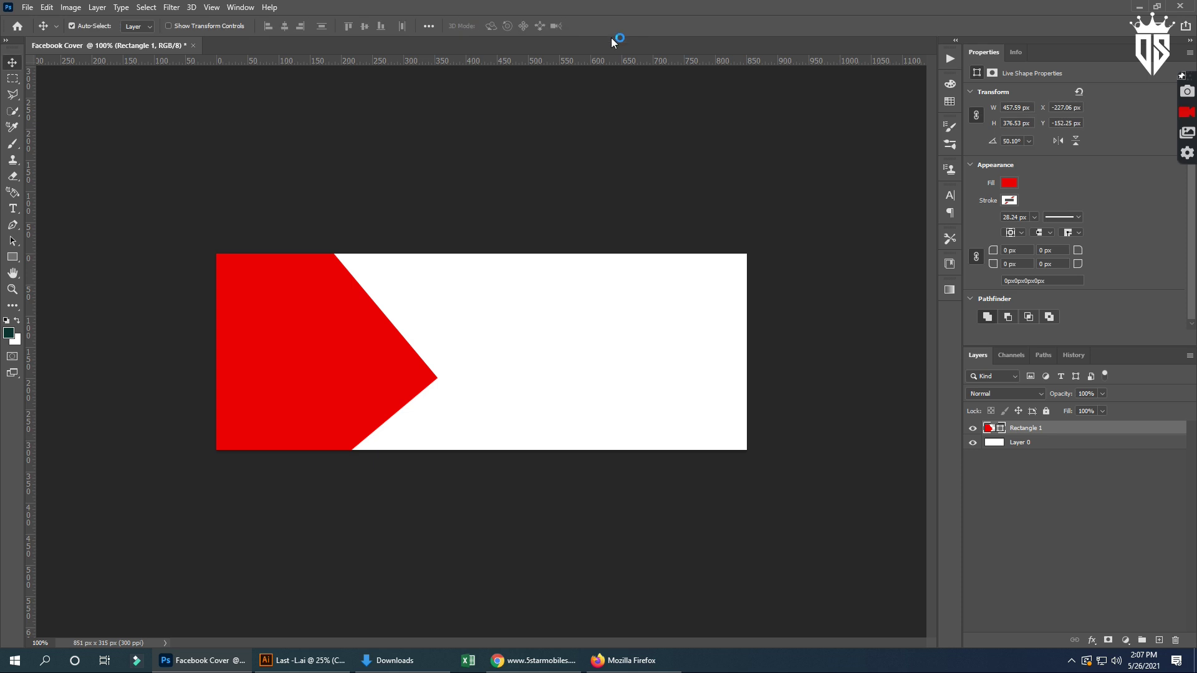
right_click(1026, 428)
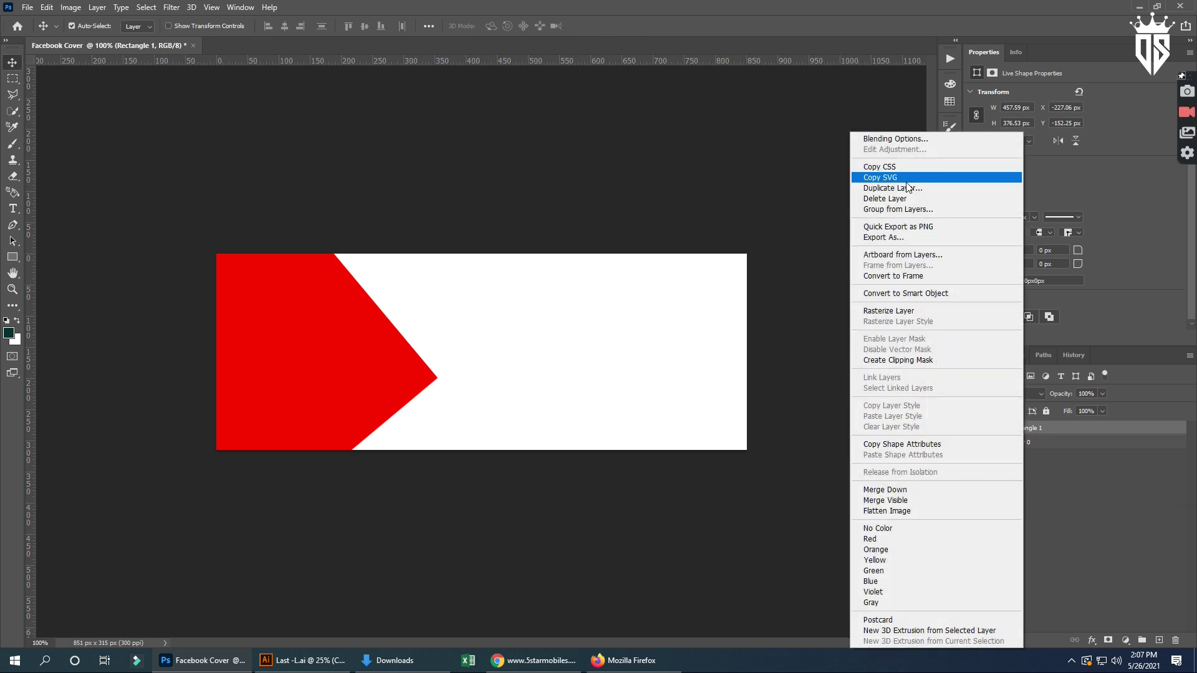
click(648, 293)
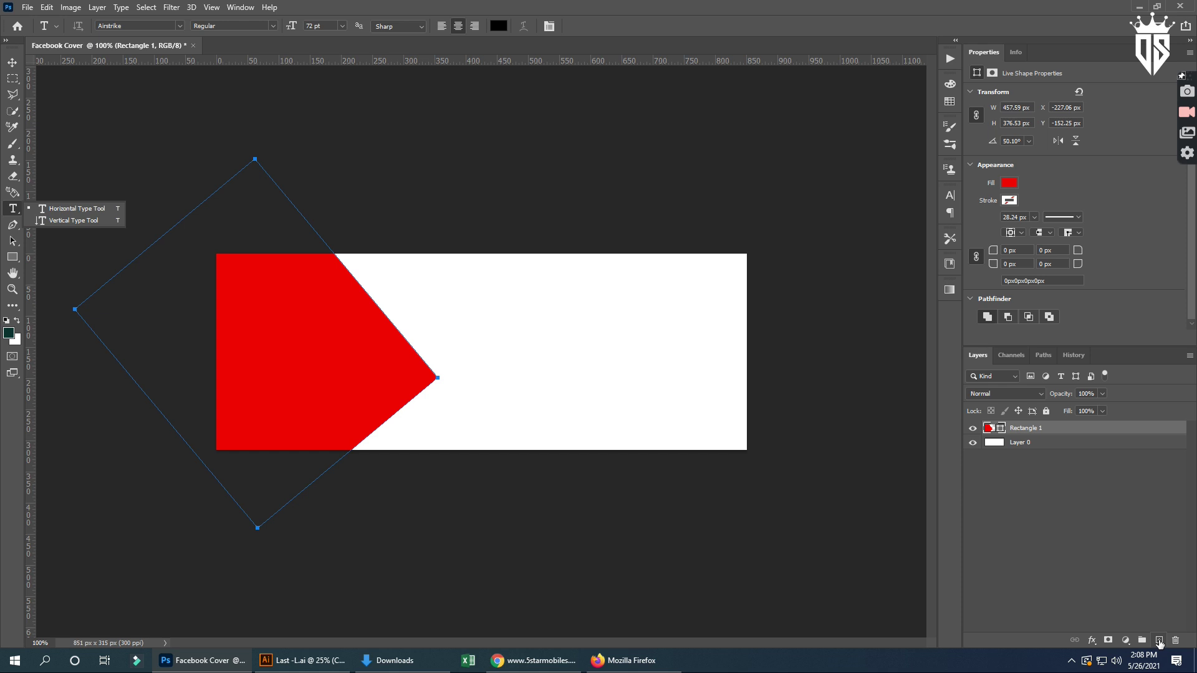
- Add a new layer and type MAHI MOU as 10 pt text right of the red shape
click(1160, 641)
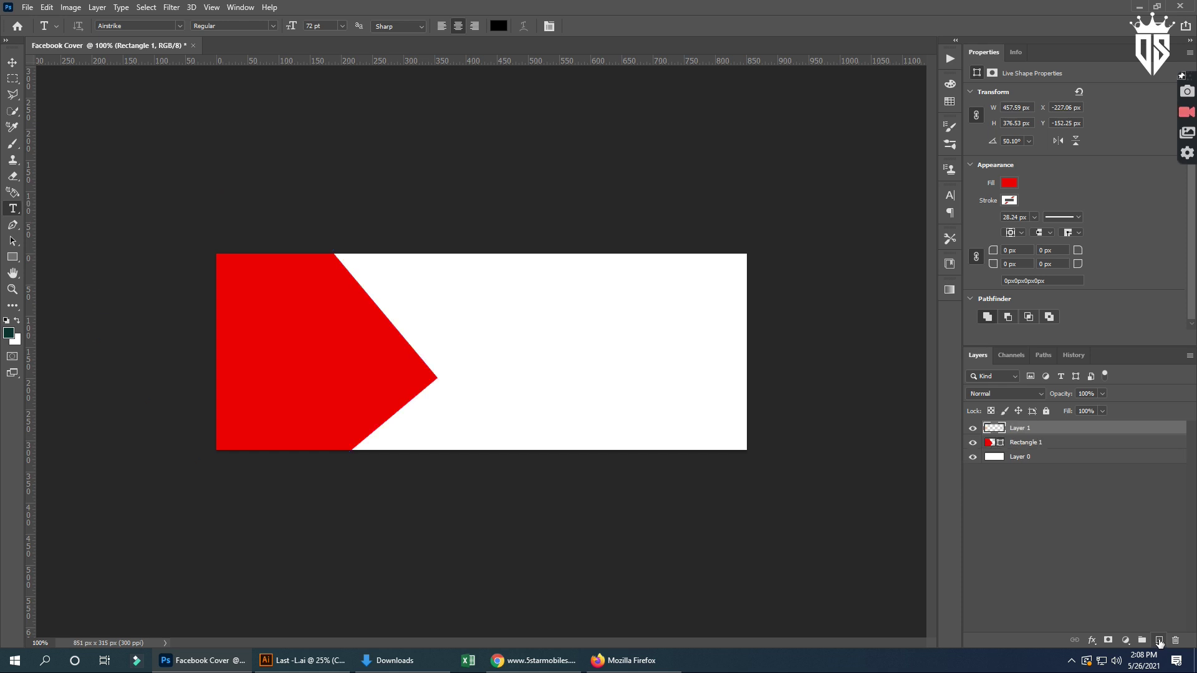
click(567, 318)
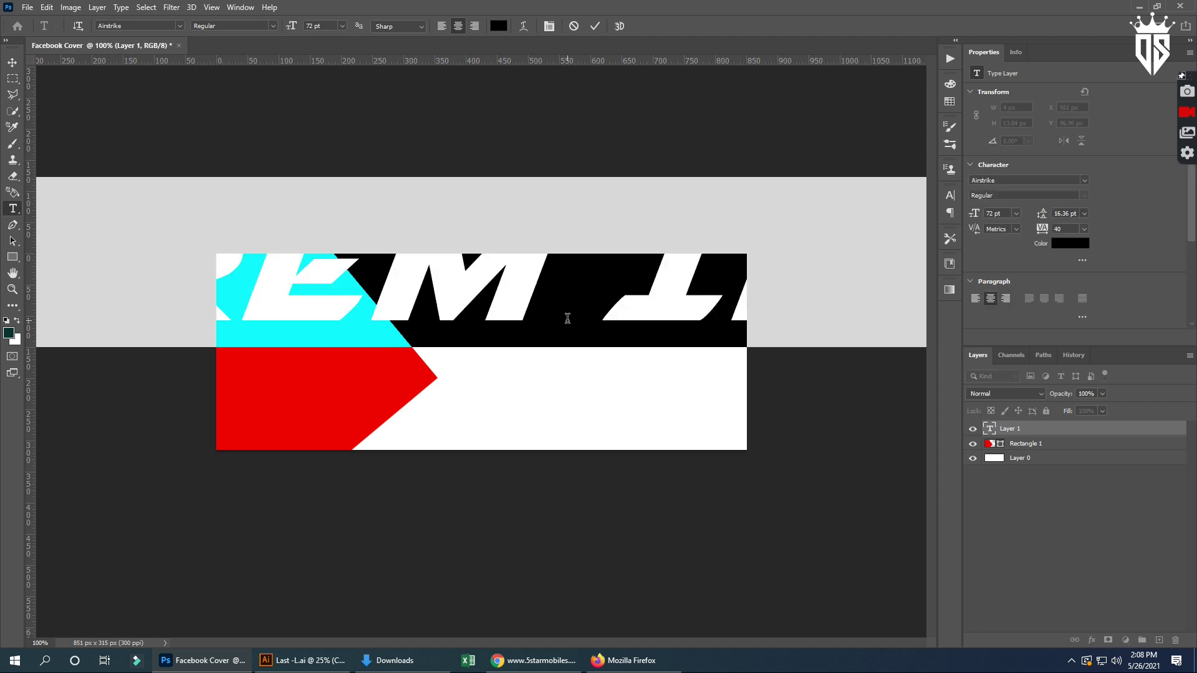
click(1016, 214)
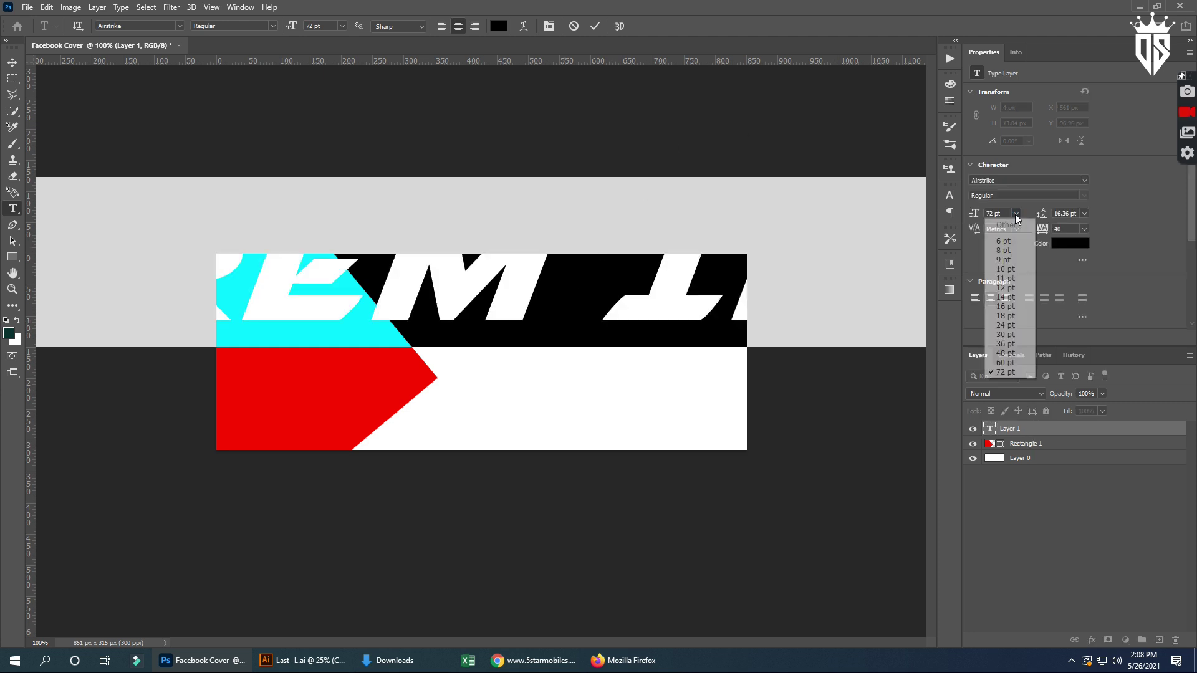
click(1010, 269)
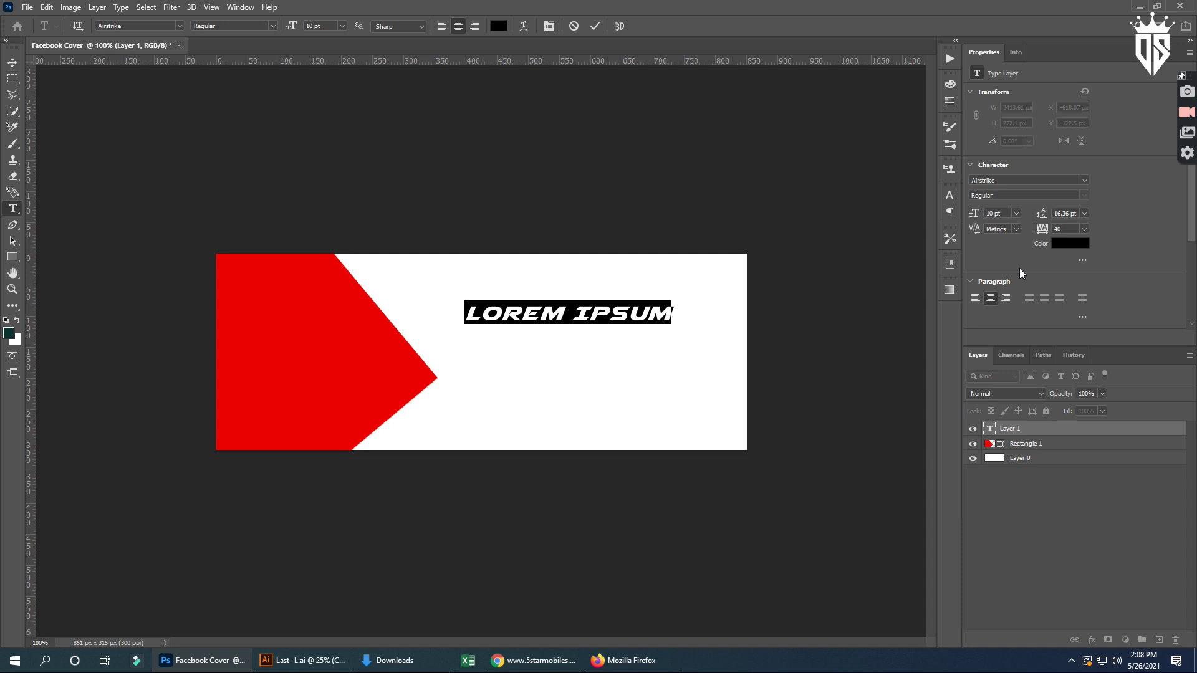
text(M)
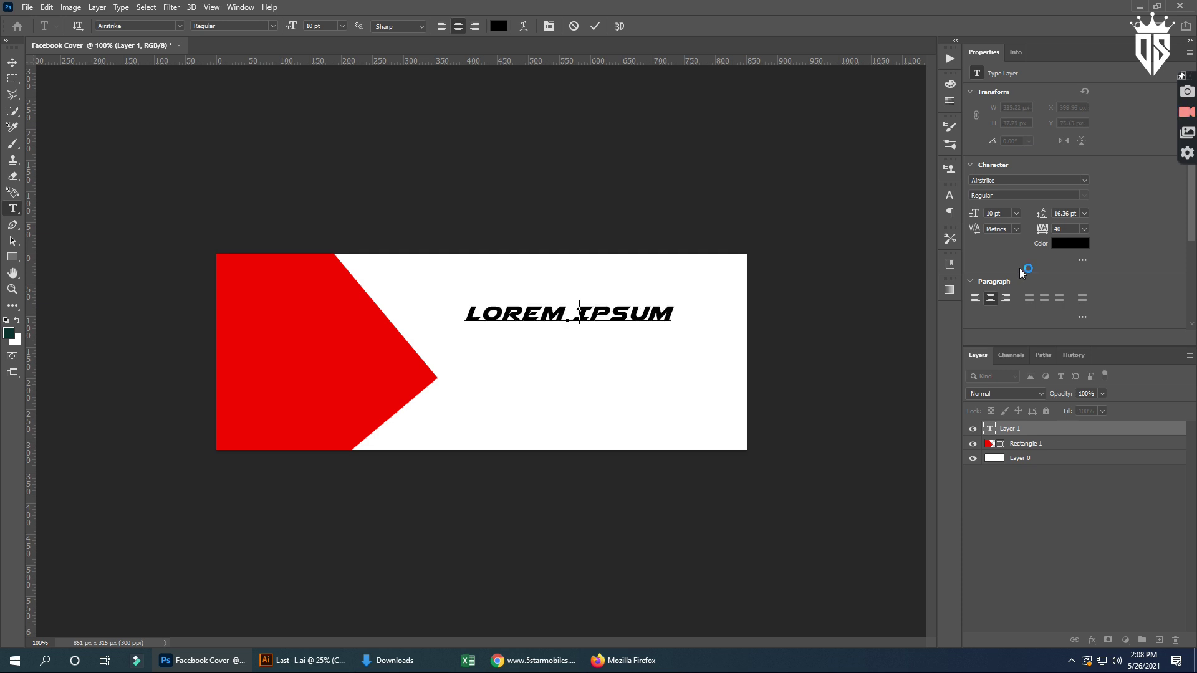
text(A)
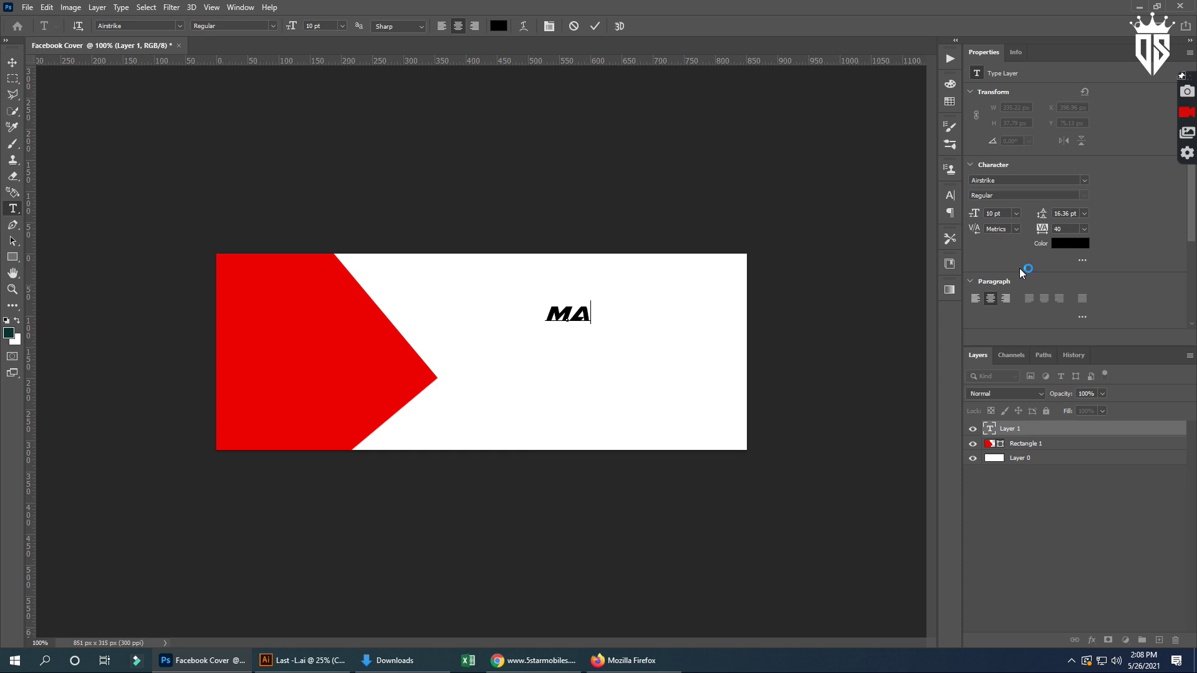
text(HI)
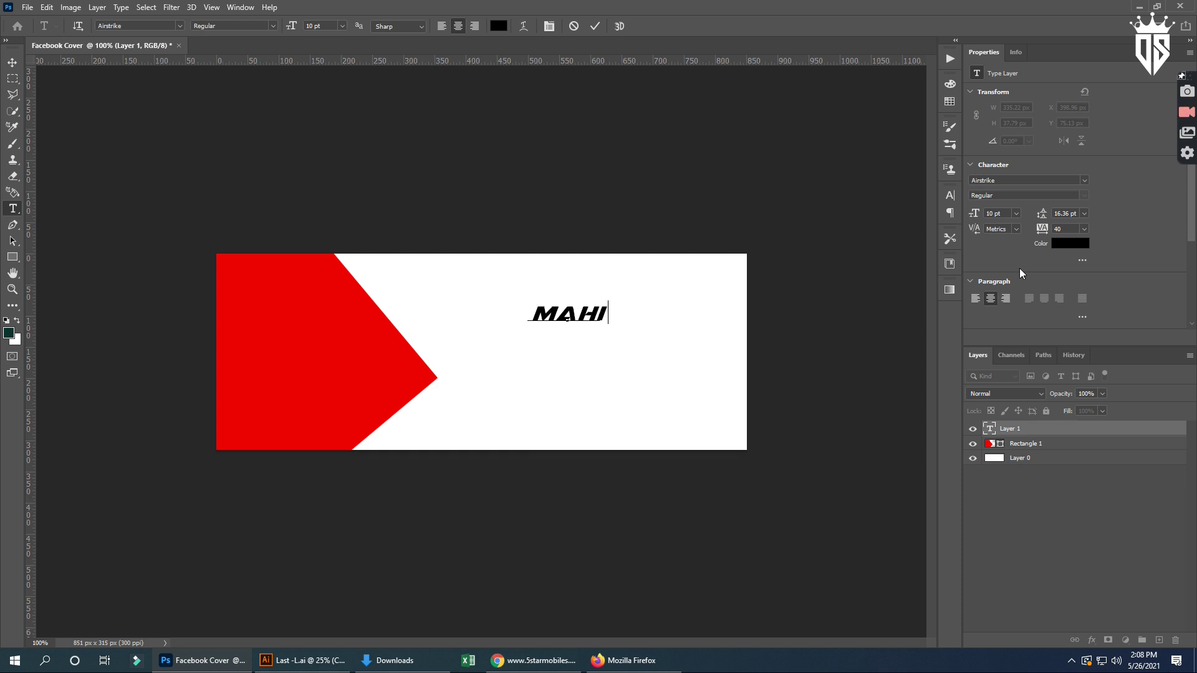
text( MOU)
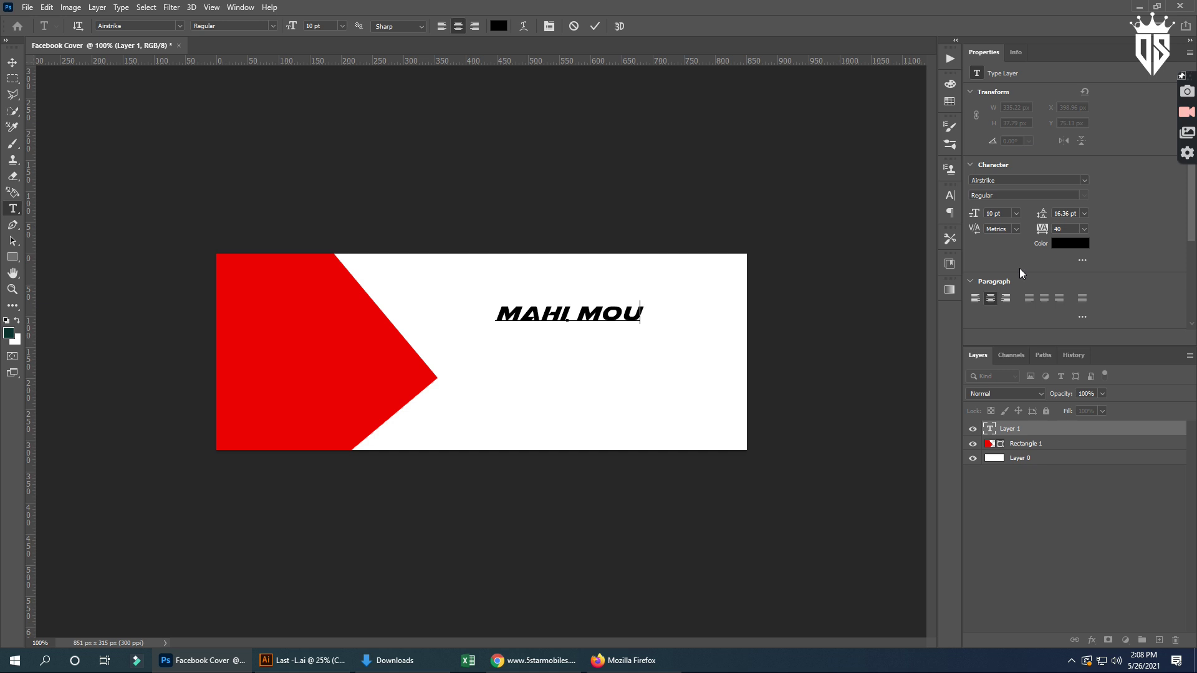
click(595, 25)
click(1087, 181)
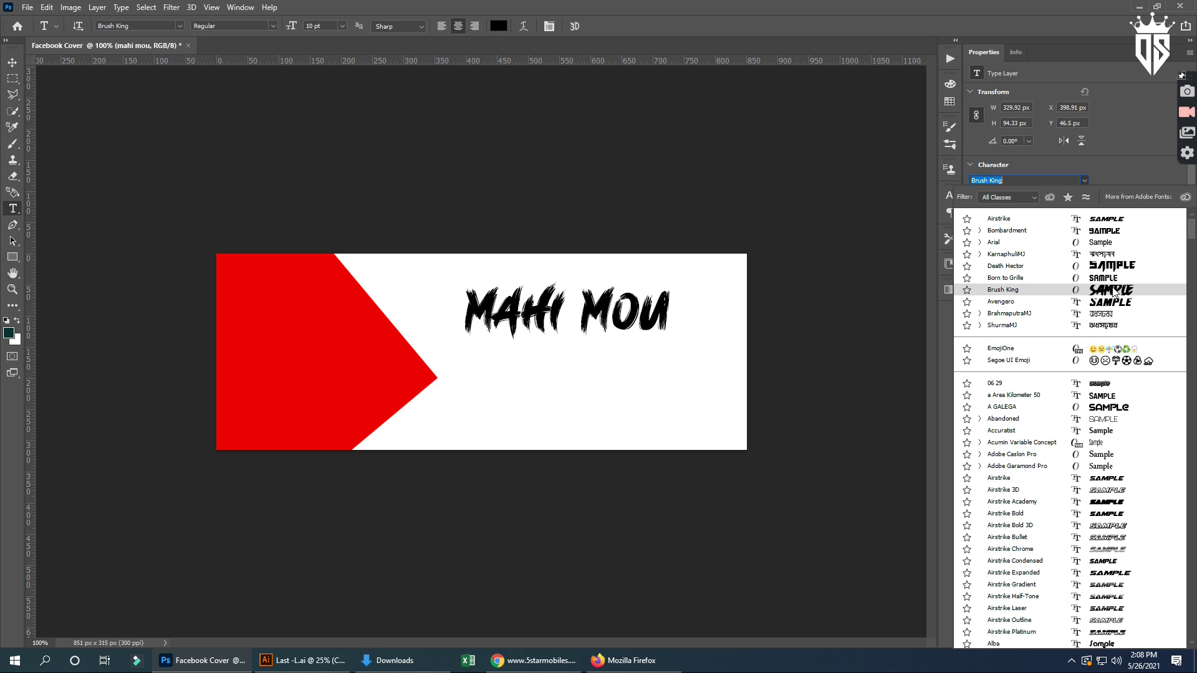
- Preview fonts like Quick Kiss, Rainbow Bridge and Redline, then set the name to Brush King
scroll(1115, 291, down, 2)
scroll(1116, 291, down, 2)
scroll(1116, 291, down, 2)
scroll(1115, 291, down, 1)
scroll(1113, 288, down, 3)
scroll(1112, 288, down, 3)
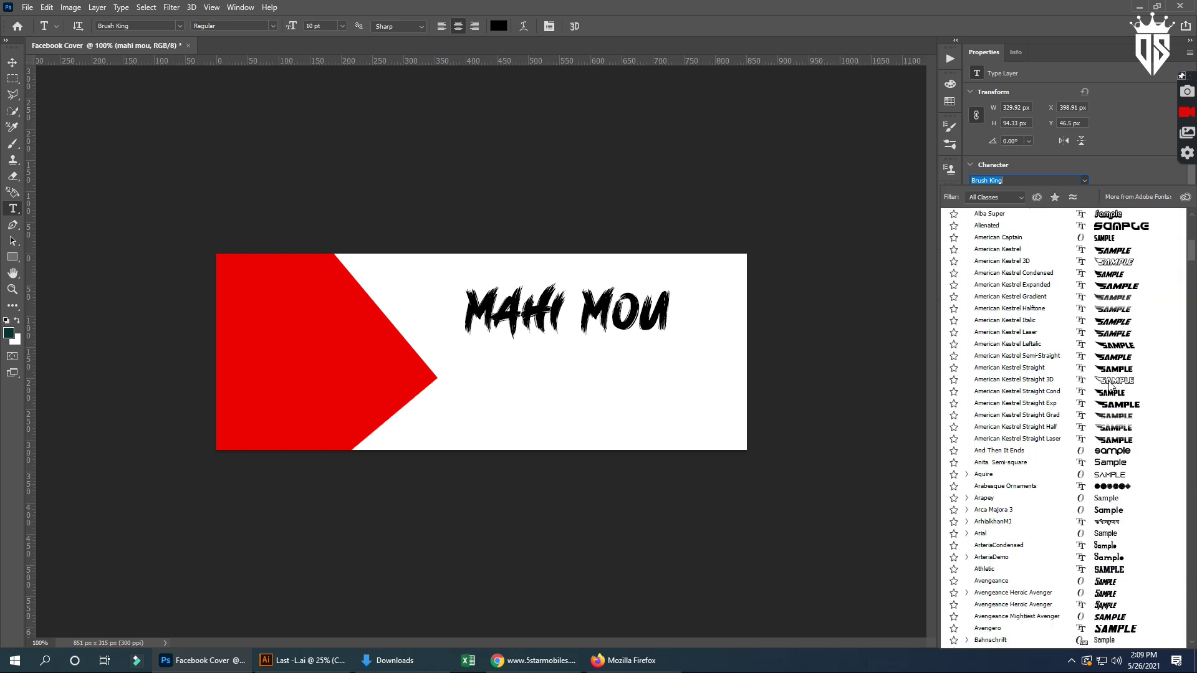
click(1109, 377)
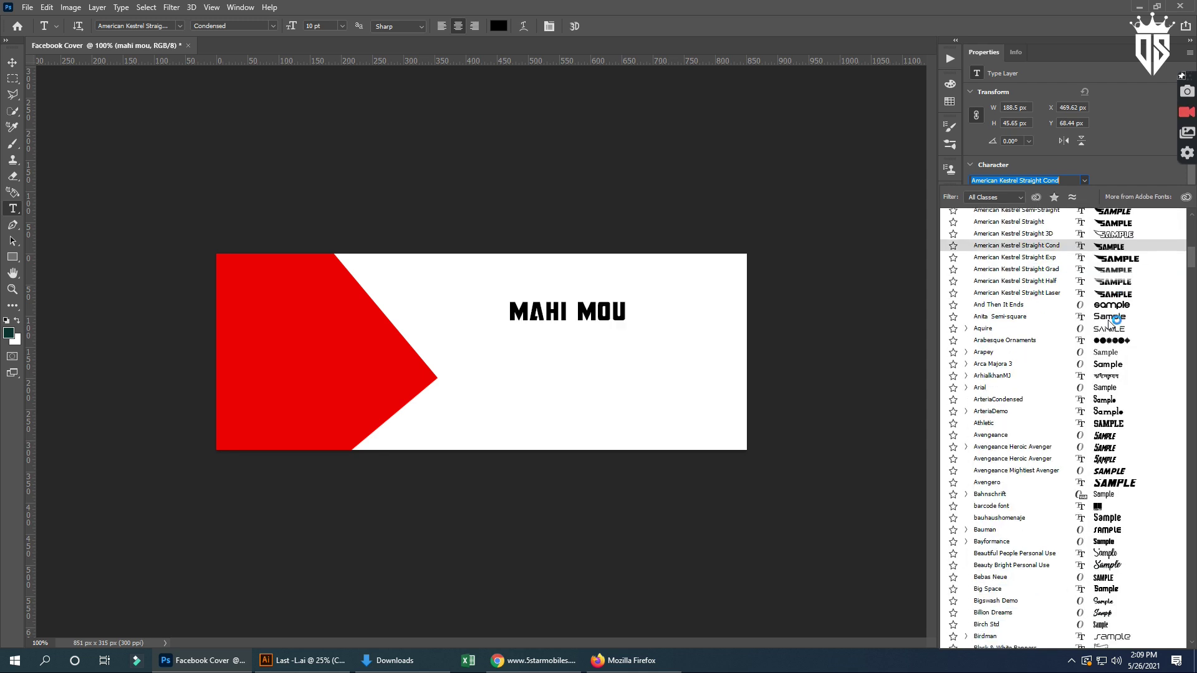
scroll(1109, 417, down, 2)
scroll(1109, 417, down, 2)
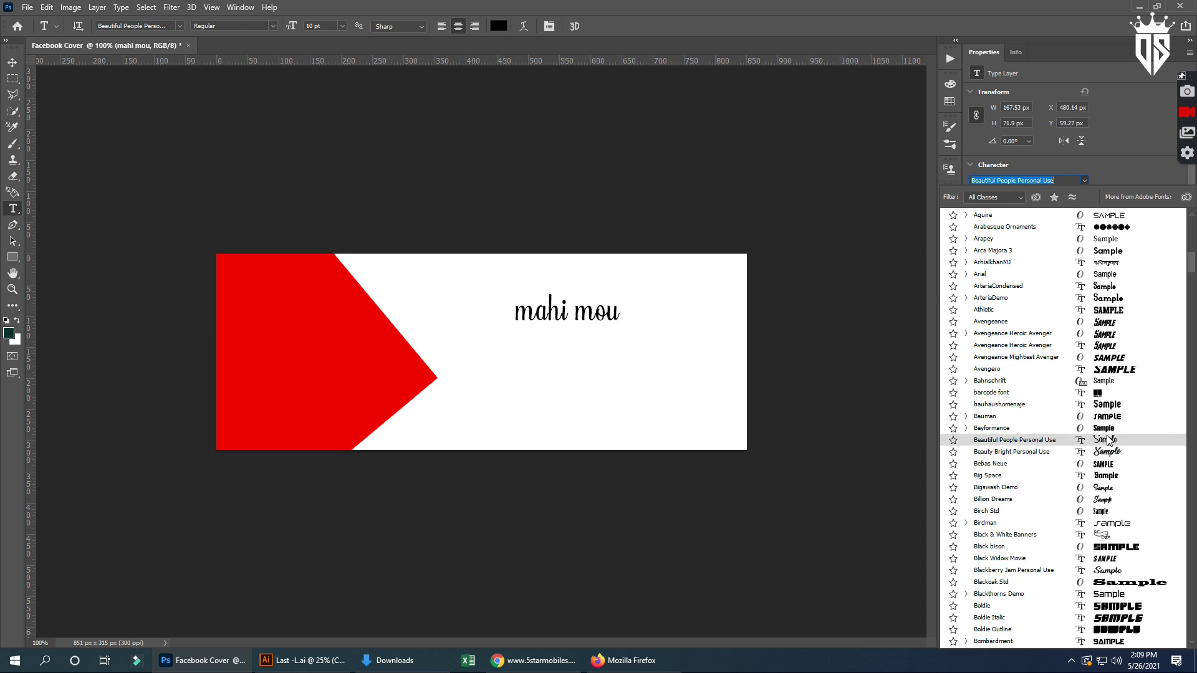
scroll(1109, 440, down, 1)
scroll(1110, 439, down, 2)
scroll(1112, 437, down, 2)
scroll(1114, 436, down, 1)
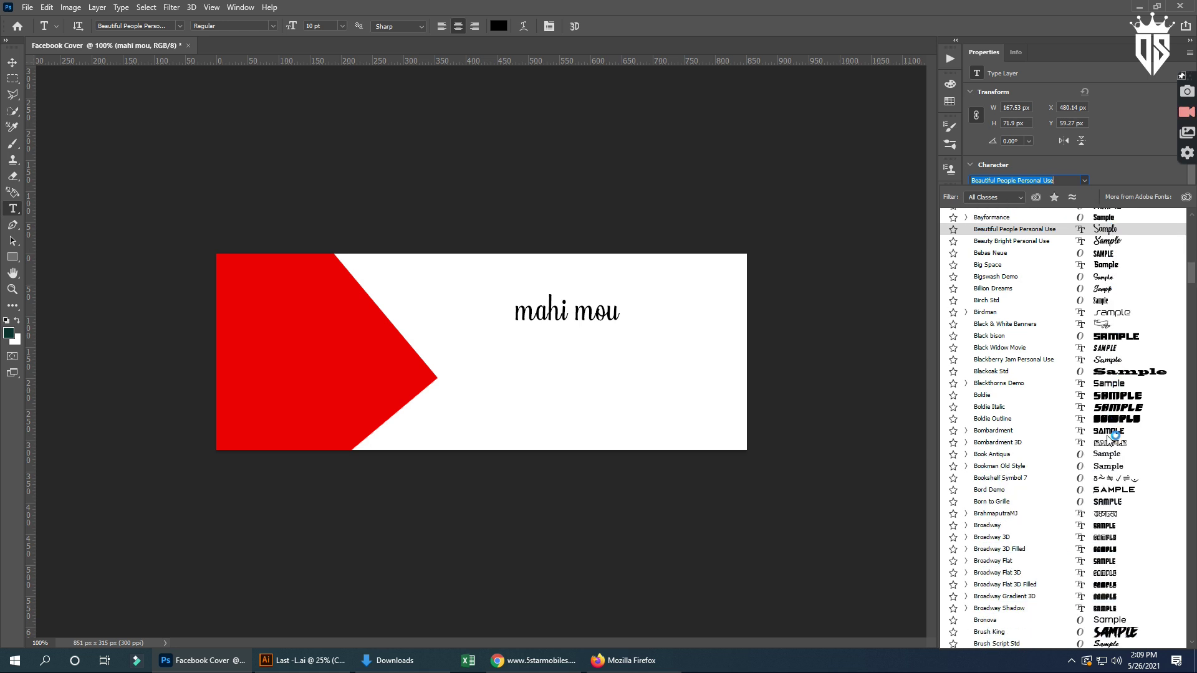
scroll(1114, 435, down, 2)
scroll(1110, 438, down, 3)
scroll(1109, 442, down, 3)
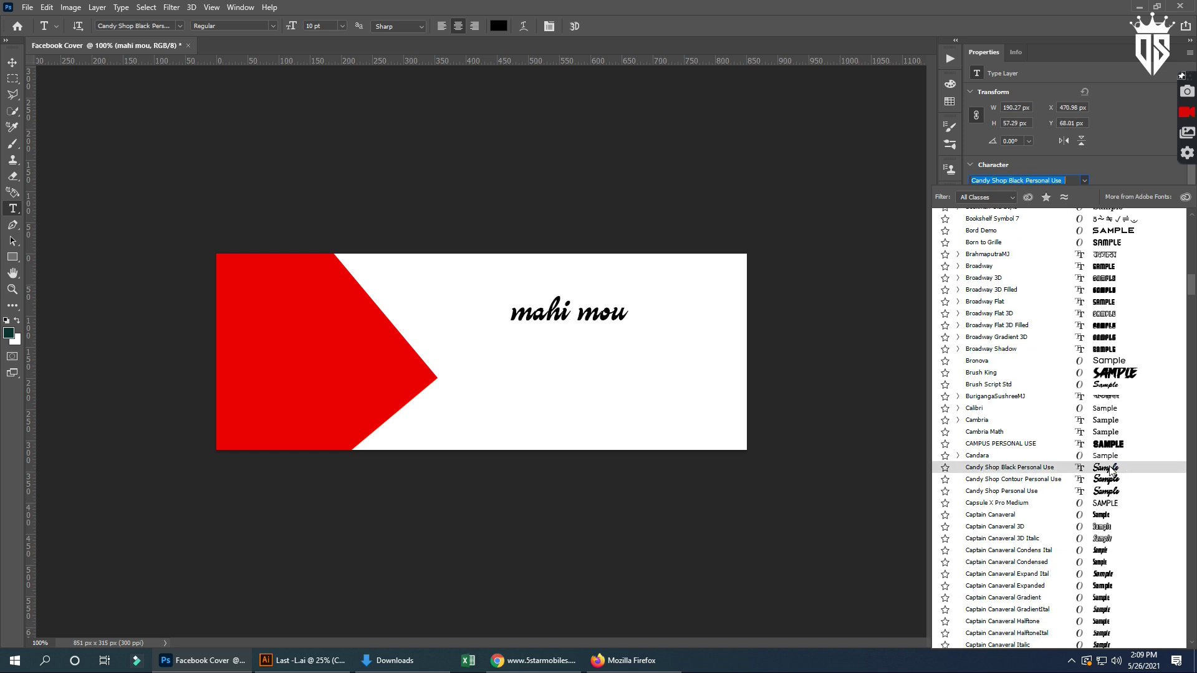
scroll(1111, 468, down, 2)
scroll(1111, 469, down, 2)
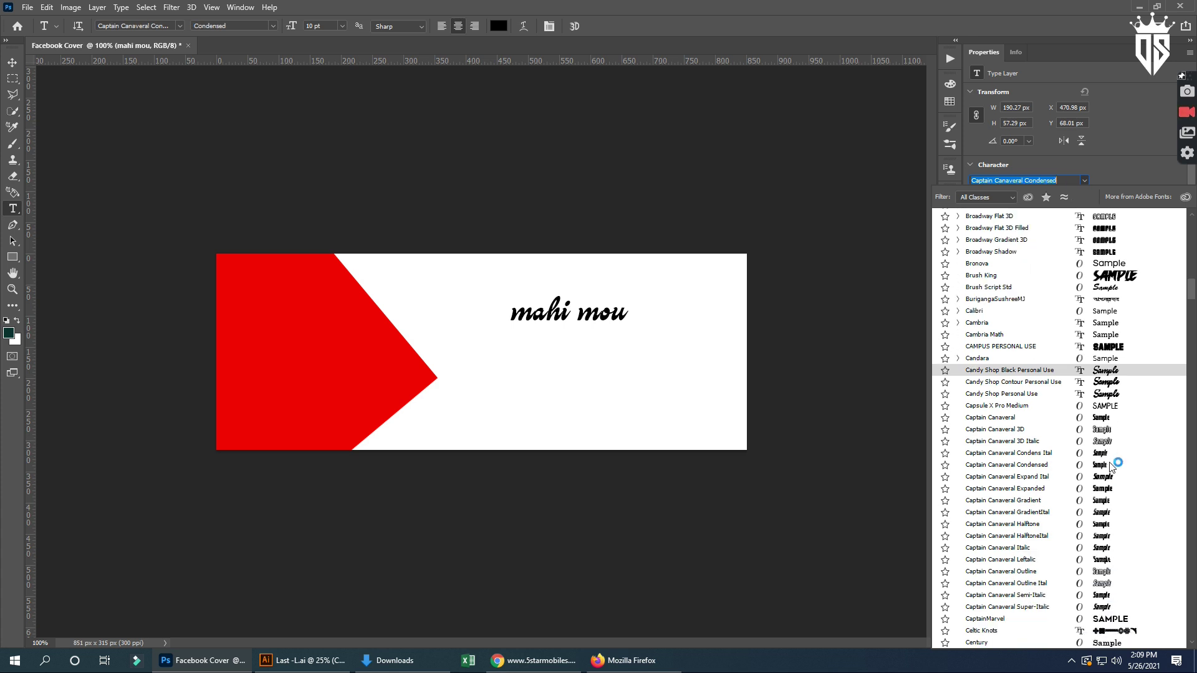
scroll(1114, 467, down, 2)
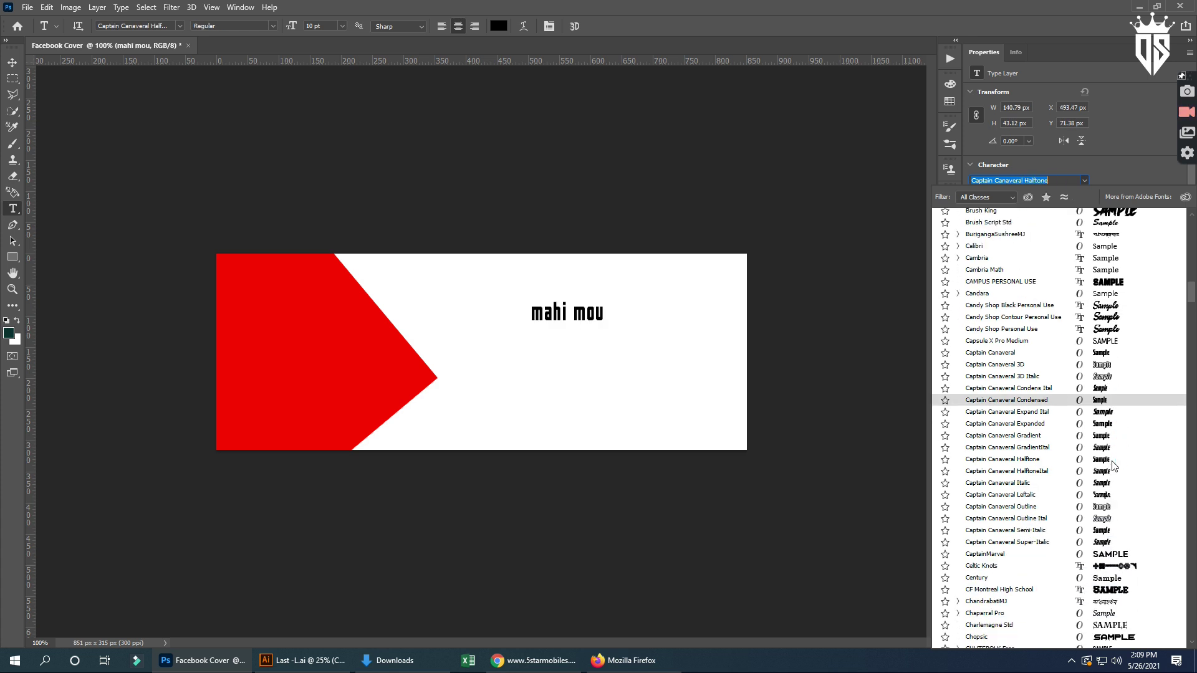
scroll(1114, 466, down, 2)
scroll(1116, 474, down, 2)
scroll(1122, 480, down, 1)
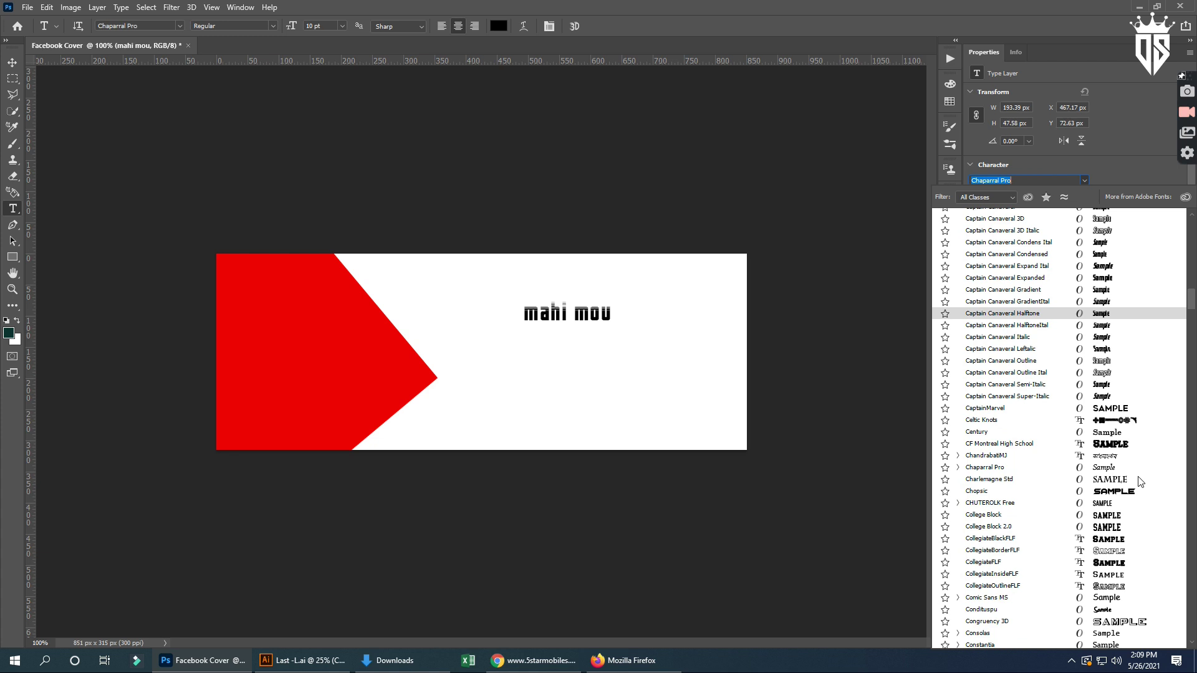
scroll(1129, 483, down, 2)
scroll(1120, 465, down, 2)
scroll(1107, 442, down, 2)
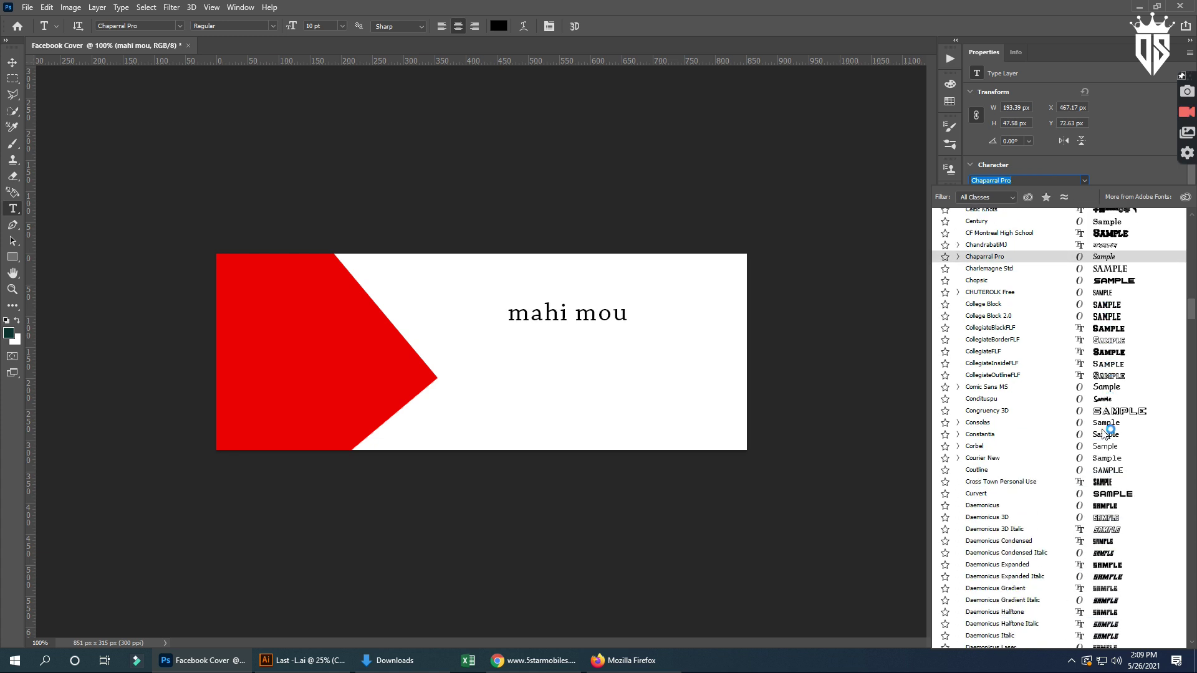
scroll(1104, 430, down, 2)
scroll(1116, 349, down, 2)
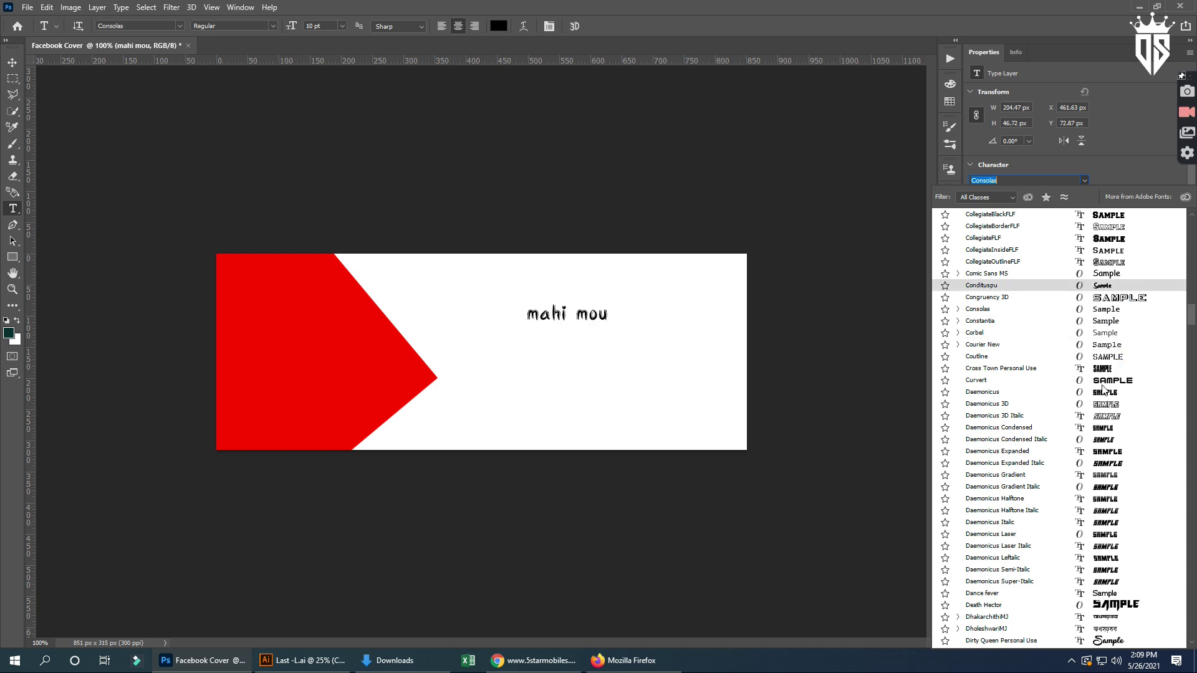
scroll(1101, 390, down, 3)
scroll(1107, 405, down, 3)
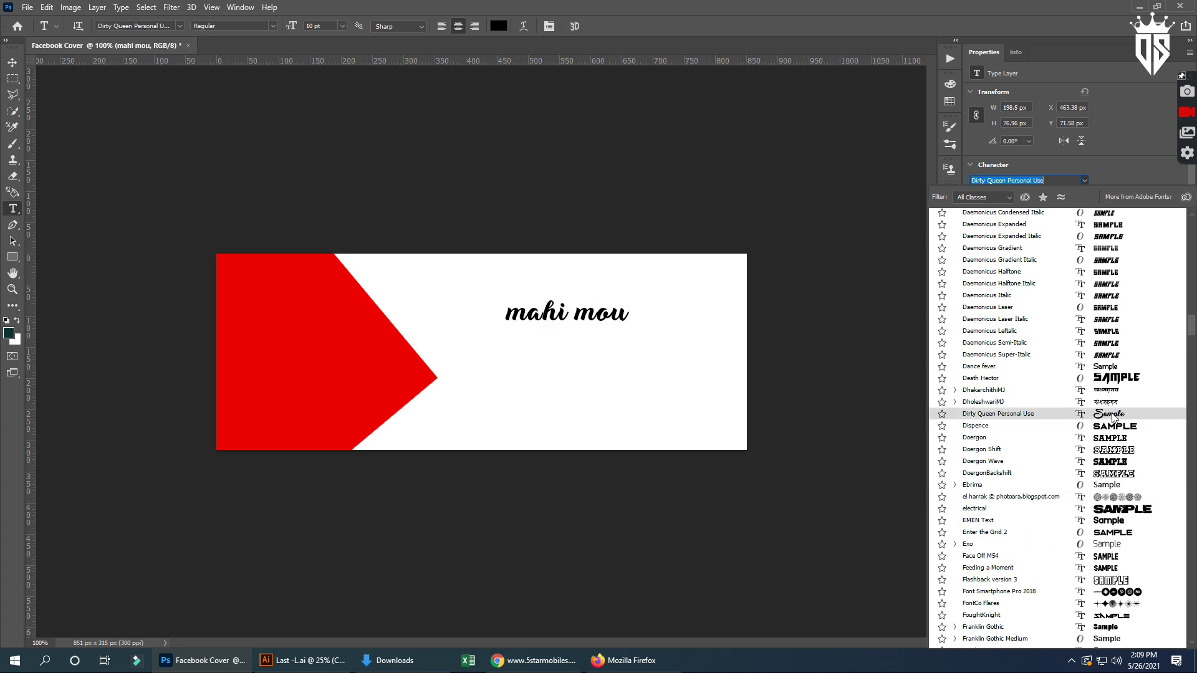
scroll(1112, 419, down, 2)
scroll(1113, 417, down, 2)
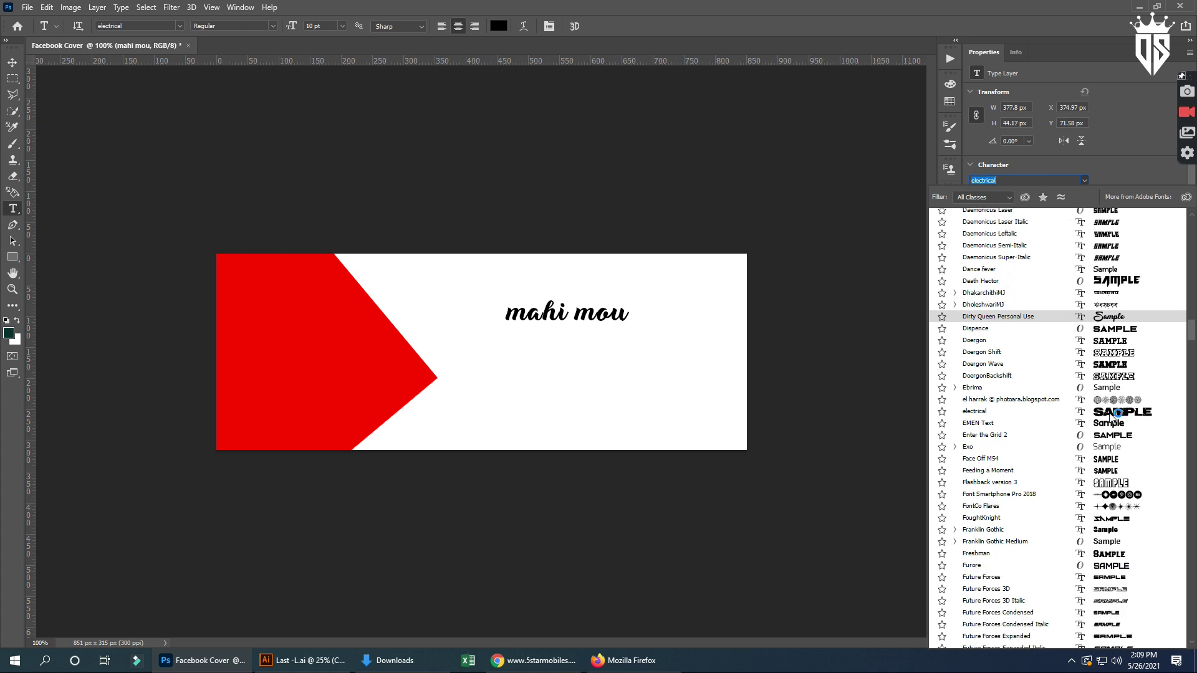
scroll(1111, 417, down, 3)
scroll(1112, 417, down, 4)
scroll(1112, 416, down, 4)
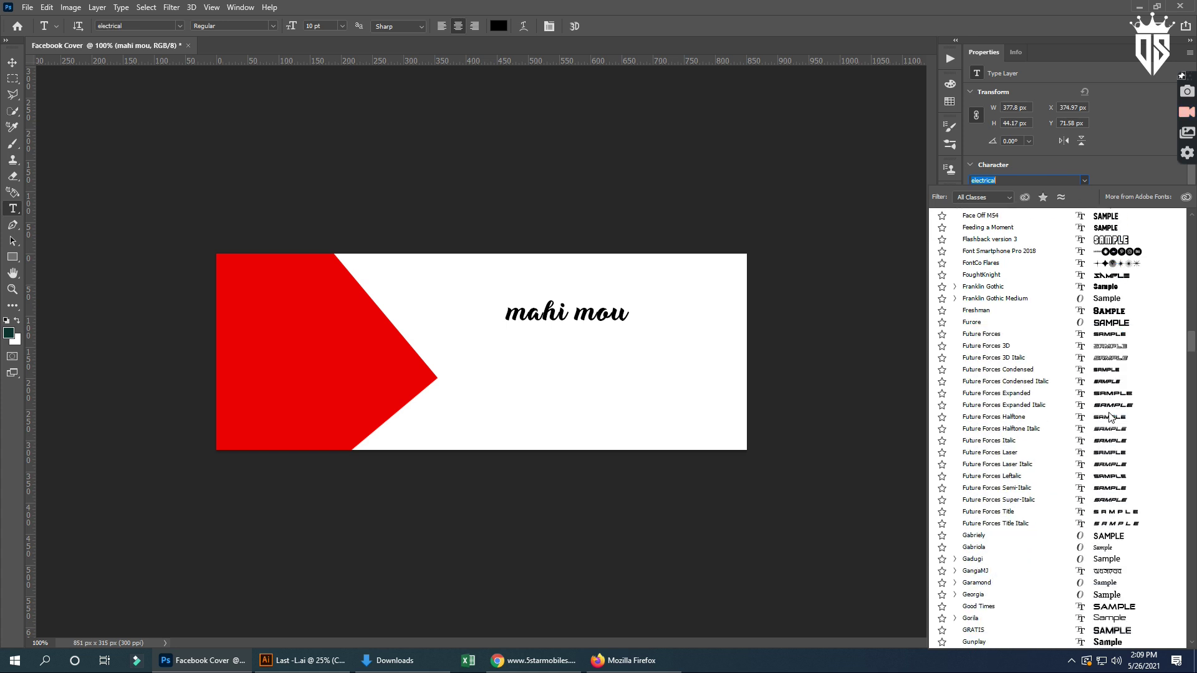
scroll(1112, 417, down, 3)
scroll(1111, 417, down, 3)
scroll(1112, 416, down, 2)
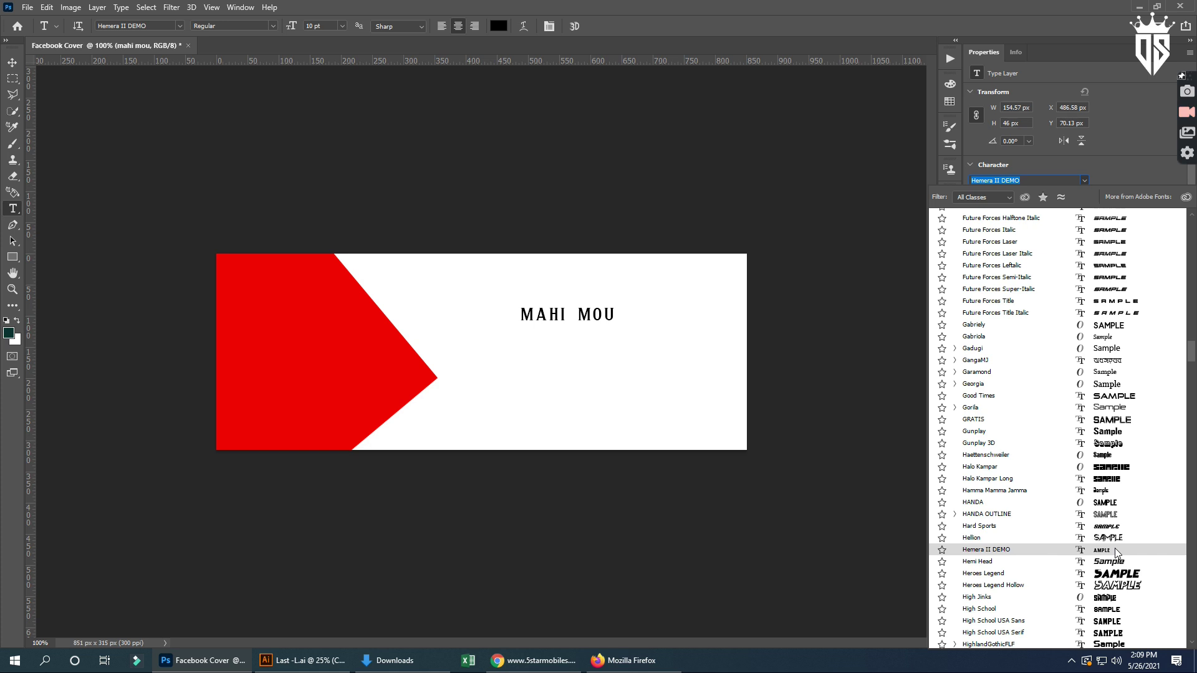
scroll(1116, 552, down, 2)
scroll(1116, 552, down, 1)
scroll(1117, 551, down, 1)
scroll(1119, 549, down, 1)
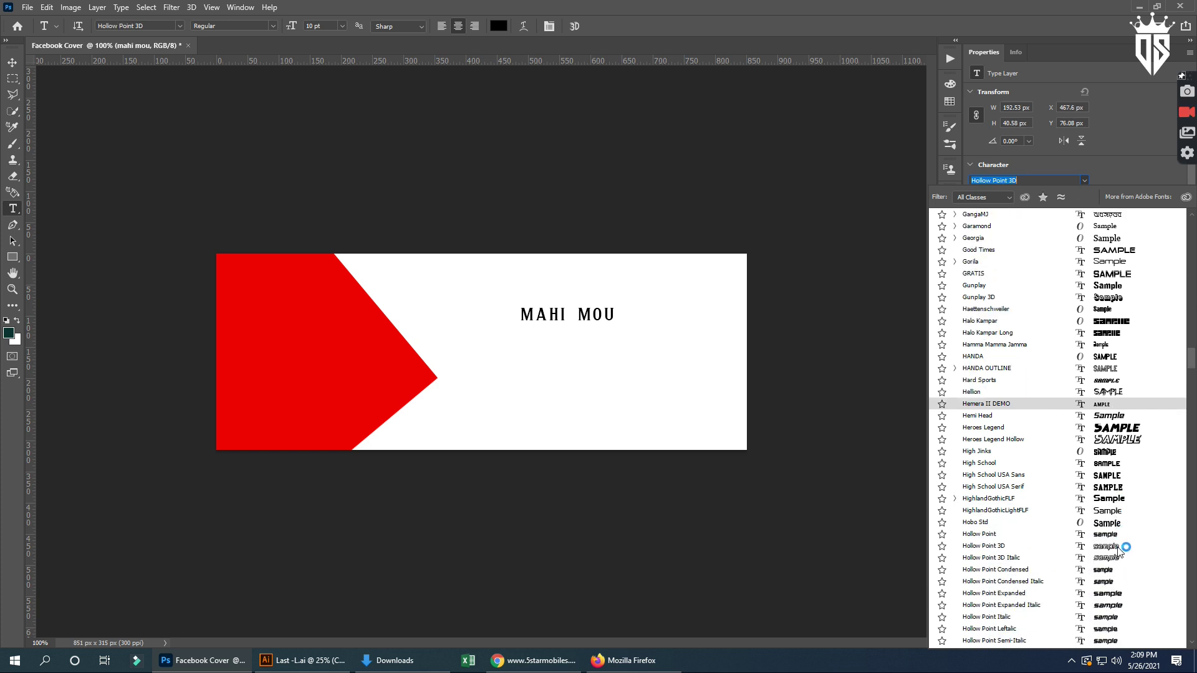
scroll(1119, 550, down, 1)
scroll(1120, 548, down, 2)
scroll(1121, 547, down, 2)
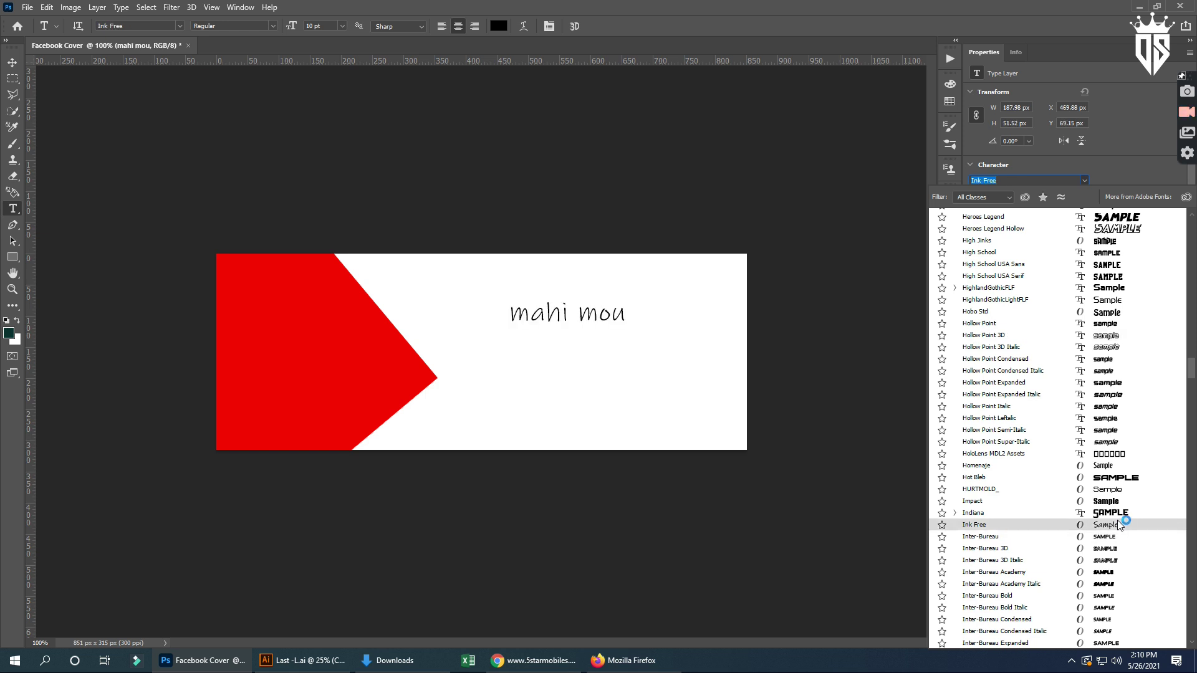
scroll(1118, 520, down, 1)
scroll(1118, 520, down, 2)
scroll(1117, 520, down, 2)
scroll(1118, 523, down, 2)
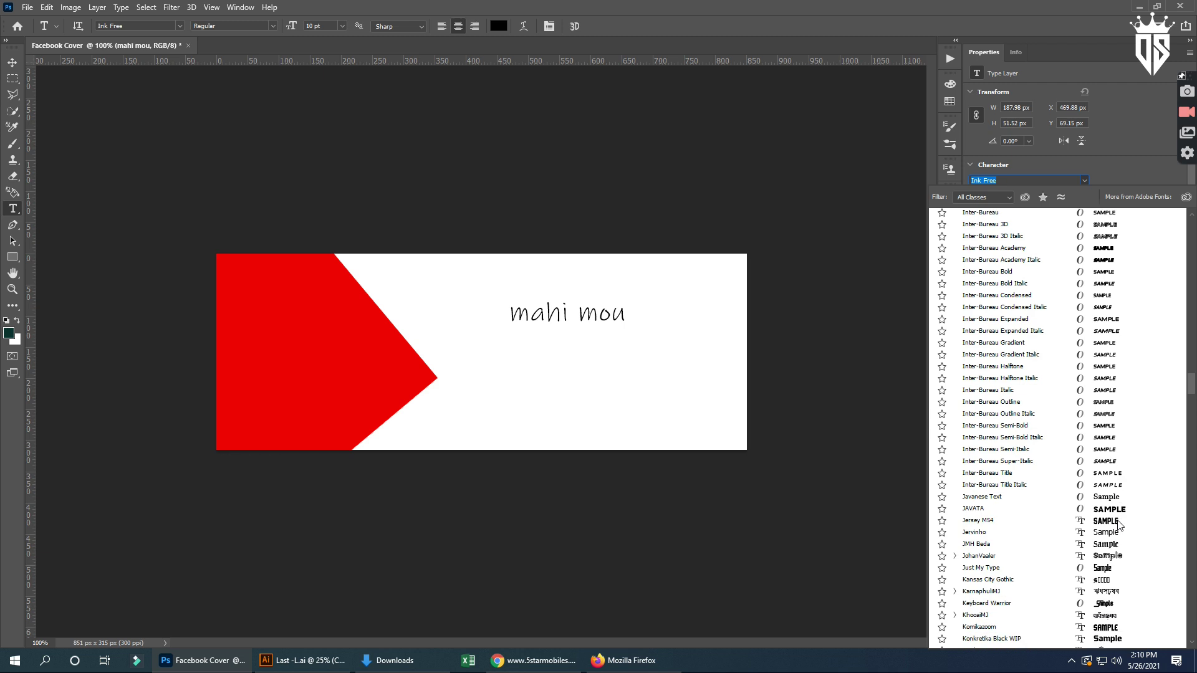
scroll(1118, 522, down, 1)
scroll(1118, 522, down, 1)
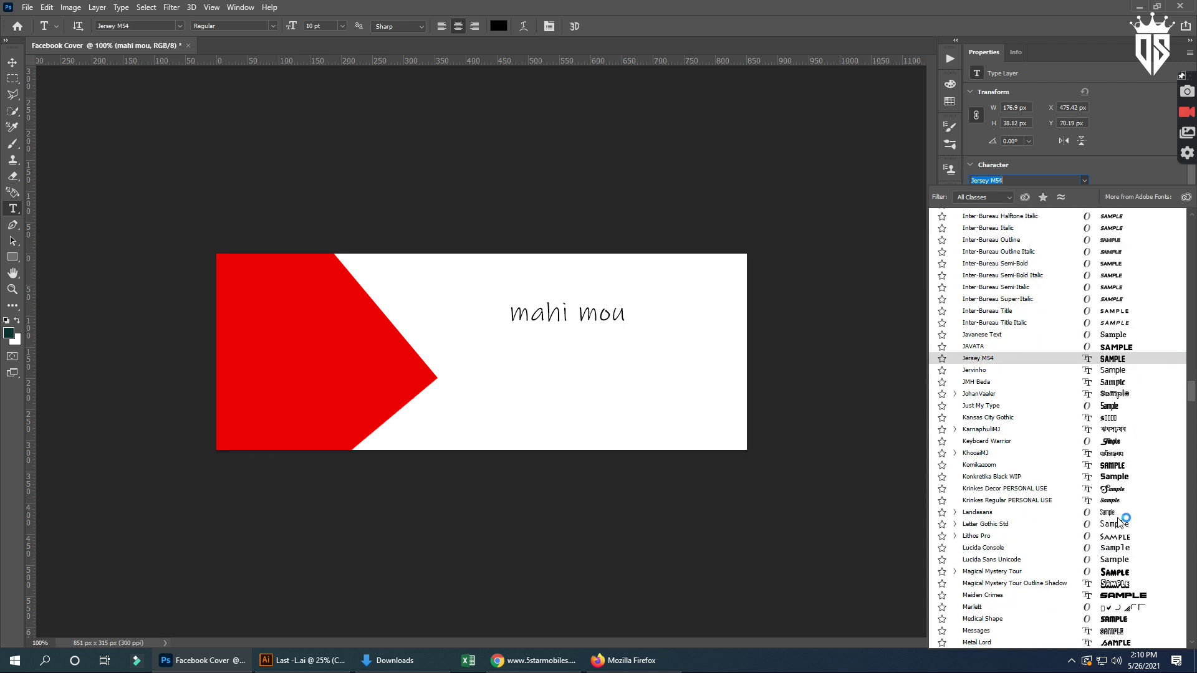
scroll(1128, 507, down, 2)
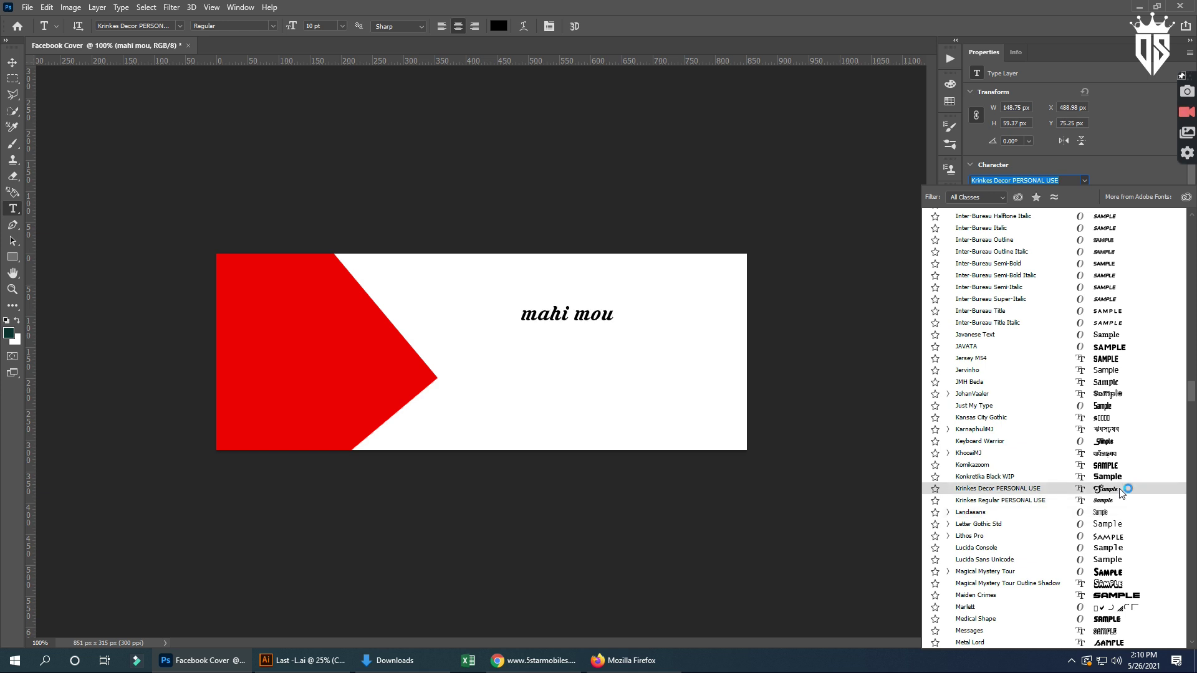
scroll(1122, 493, down, 1)
scroll(1122, 494, down, 1)
scroll(1121, 493, down, 1)
scroll(1120, 493, down, 1)
scroll(1121, 493, down, 2)
scroll(1120, 494, down, 2)
scroll(1121, 493, down, 2)
scroll(1121, 493, down, 2)
scroll(1121, 493, down, 4)
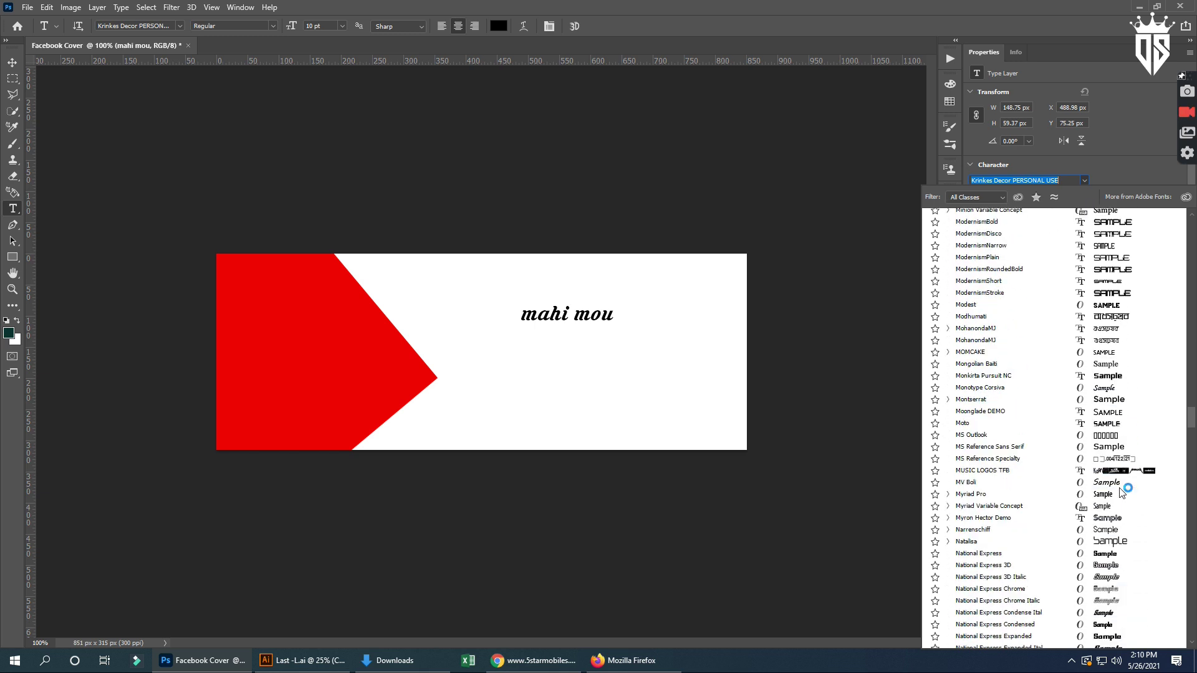
scroll(1133, 485, down, 3)
scroll(1133, 486, down, 2)
scroll(1133, 486, down, 3)
scroll(1133, 486, down, 2)
scroll(1133, 486, down, 2)
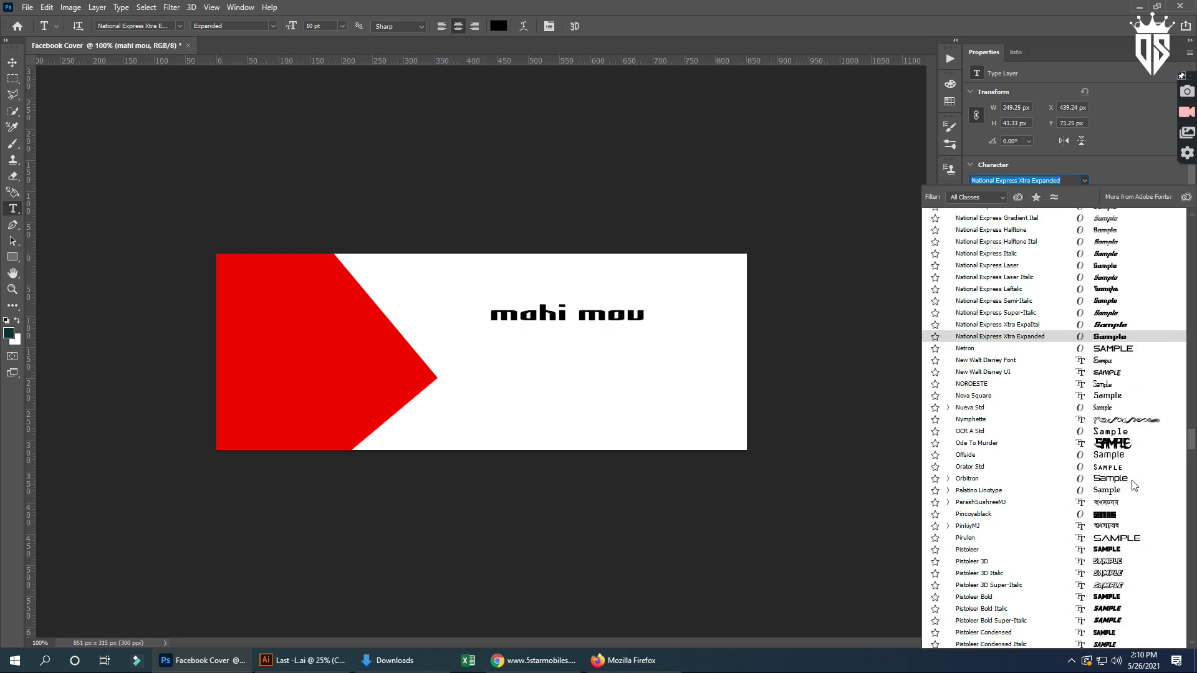
scroll(1133, 485, down, 1)
scroll(1132, 486, down, 2)
scroll(1133, 485, down, 1)
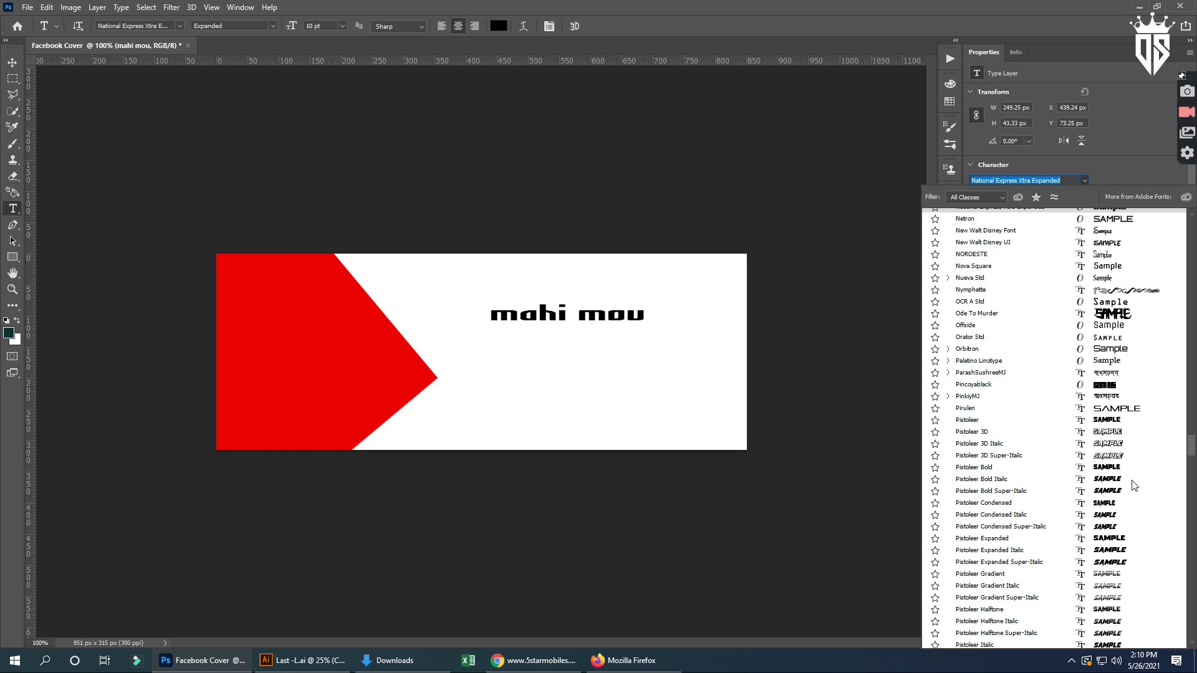
scroll(1135, 486, down, 1)
scroll(1137, 486, down, 2)
scroll(1137, 490, down, 2)
scroll(1138, 495, down, 1)
scroll(1138, 497, down, 1)
scroll(1141, 497, down, 1)
scroll(1148, 498, down, 1)
scroll(1160, 499, down, 1)
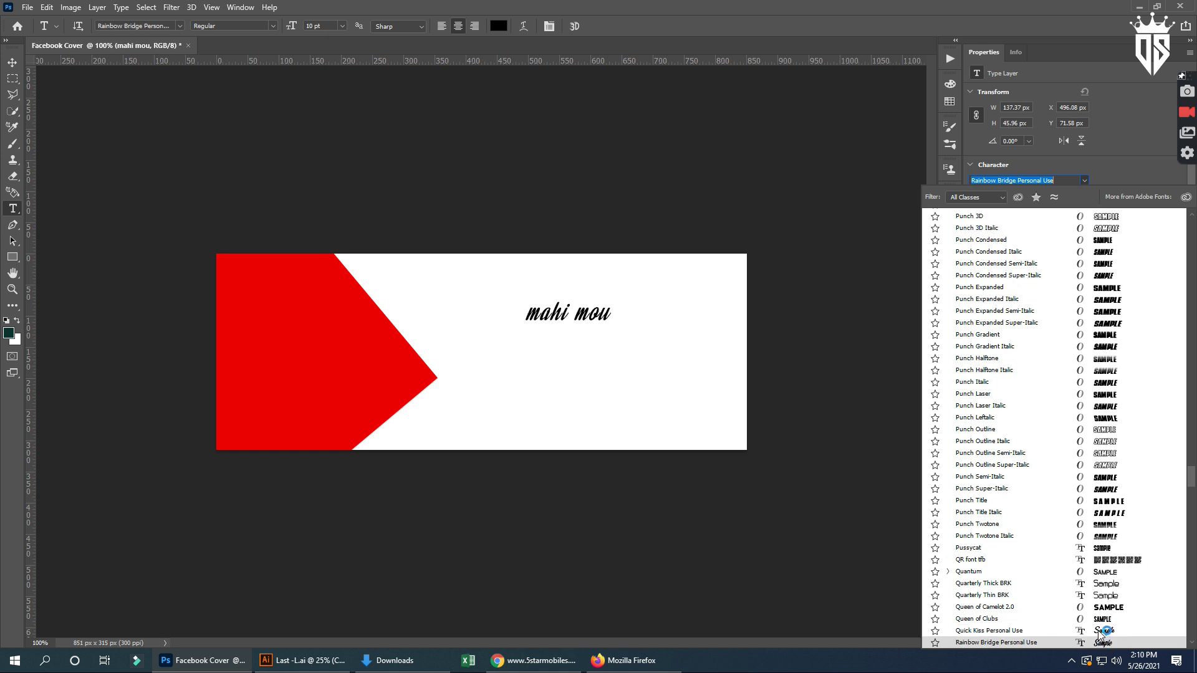
scroll(1103, 624, down, 3)
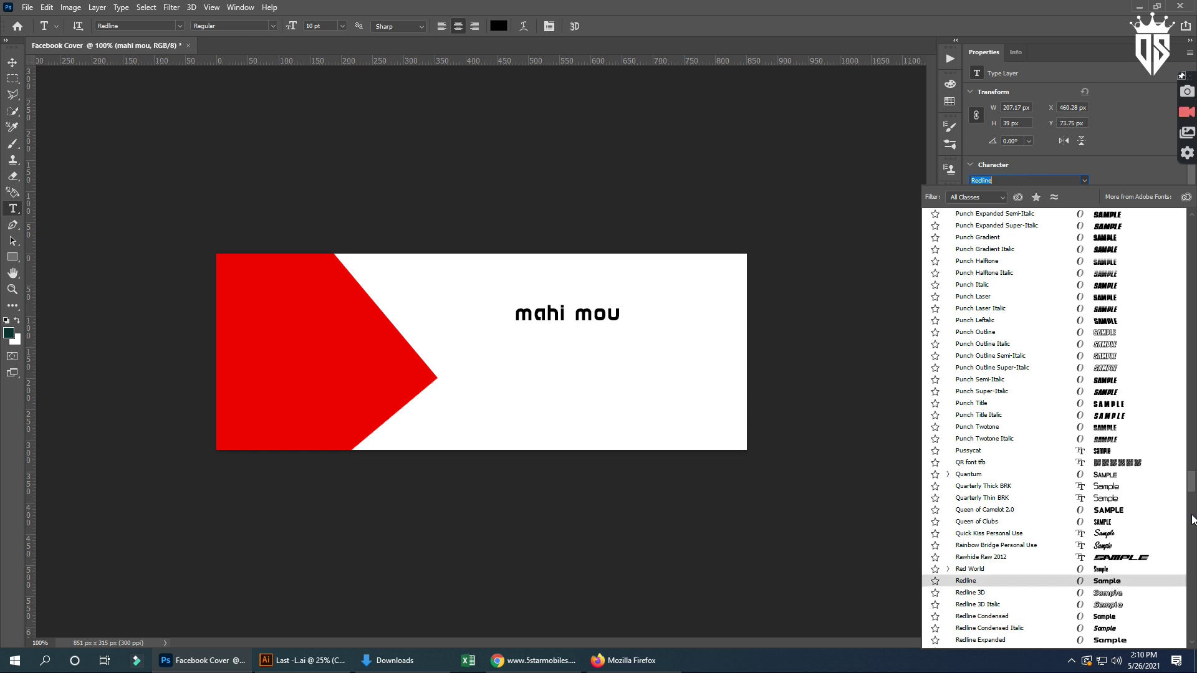
drag(1194, 481, 1194, 224)
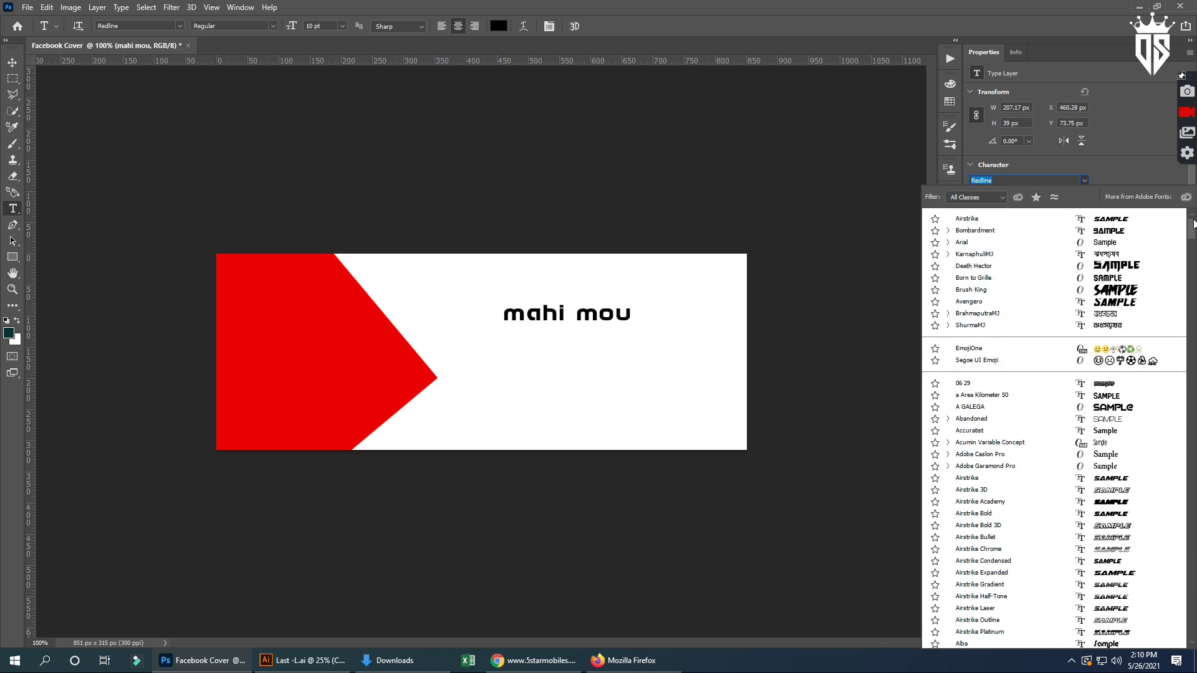
click(1117, 290)
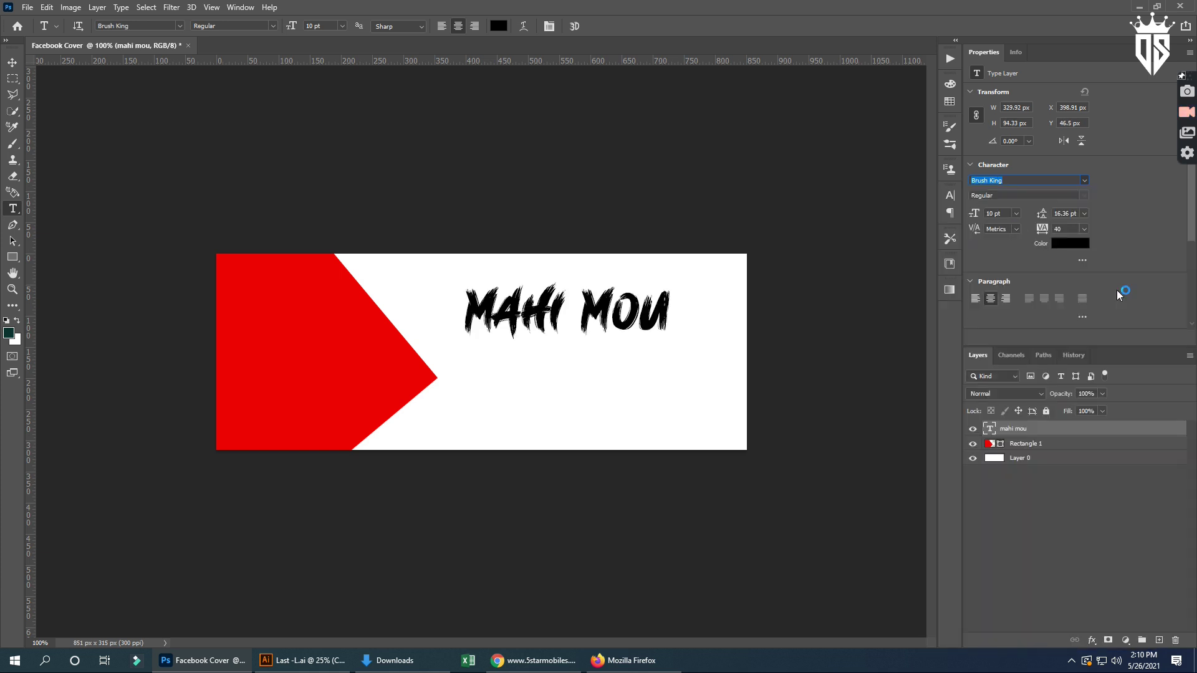
- Set the name to 6 pt and move it right and lower in the white area
click(1015, 213)
click(998, 225)
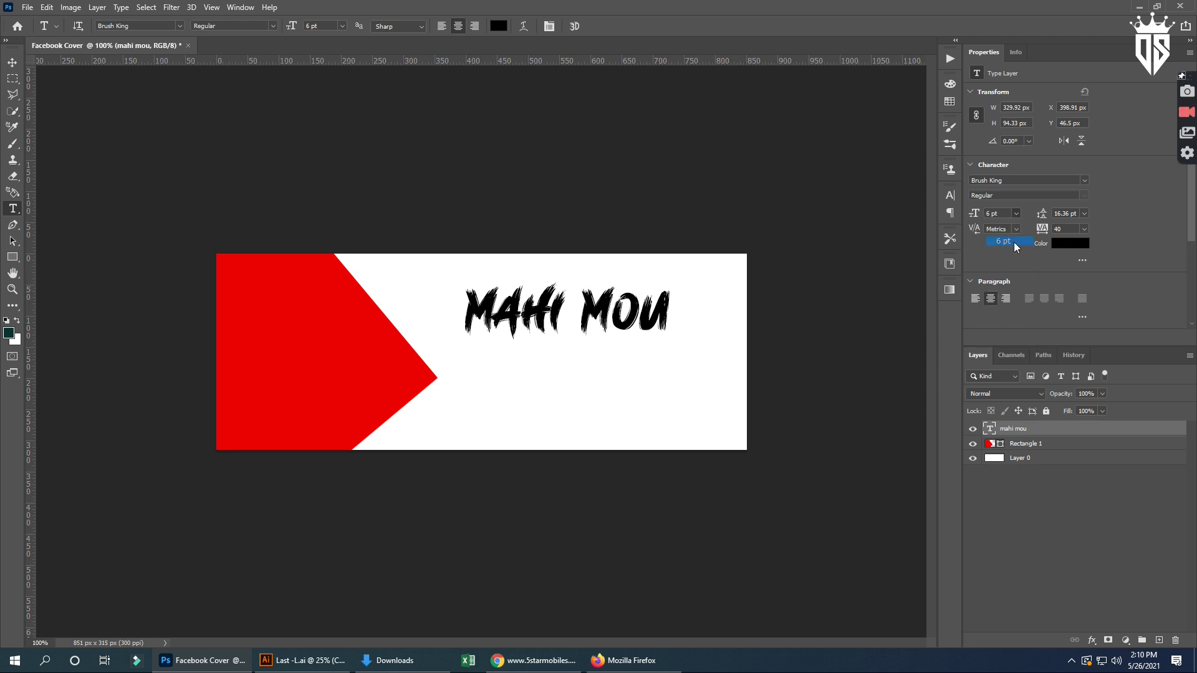
click(12, 63)
mouse_move(574, 311)
mouse_down()
mouse_move(675, 346)
mouse_move(666, 338)
mouse_up()
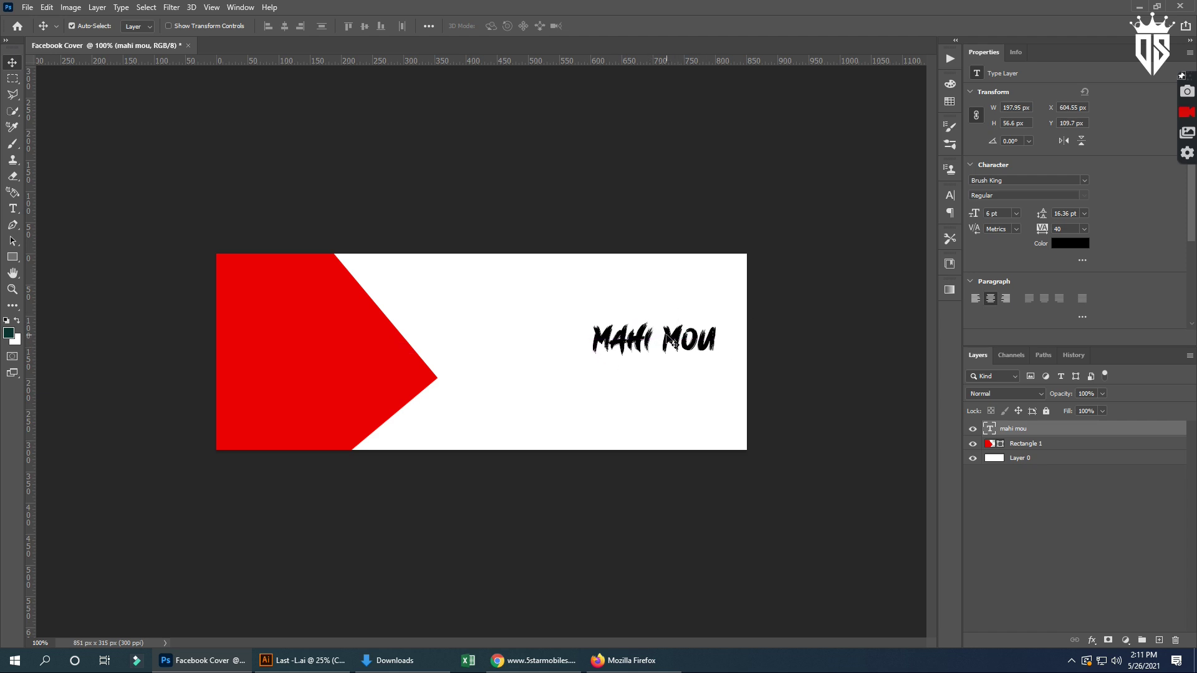
click(12, 208)
- Colour the first letter M of MAHI MOU orange-yellow #ffae00
click(608, 340)
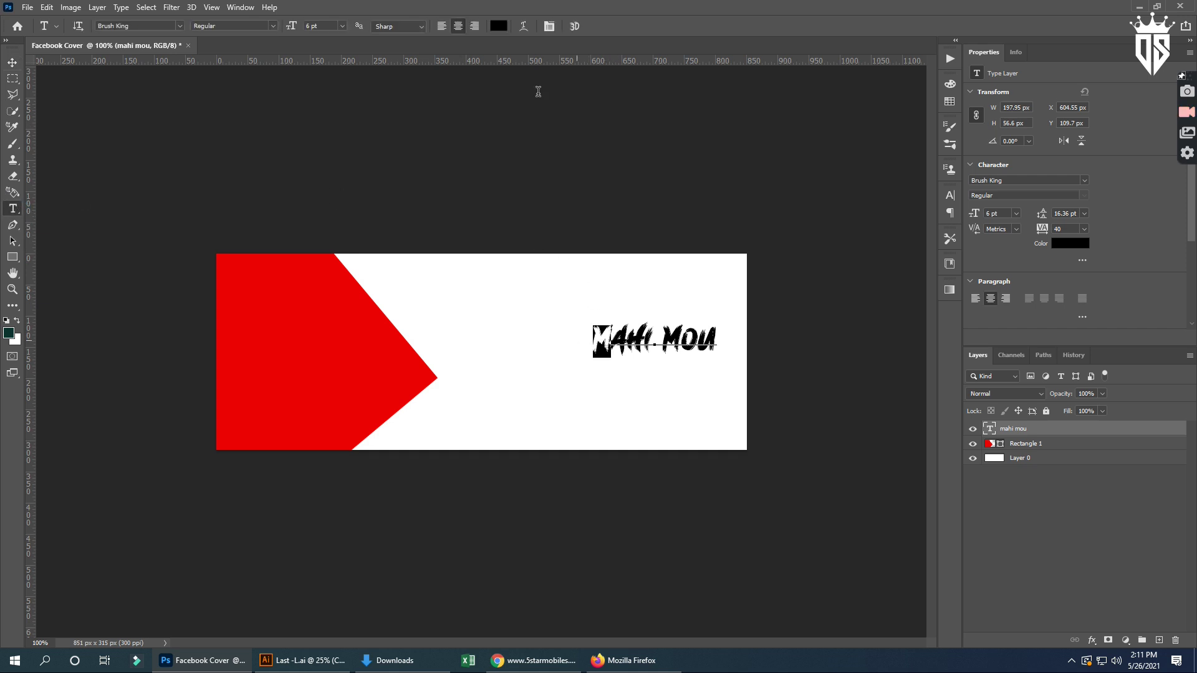
click(499, 25)
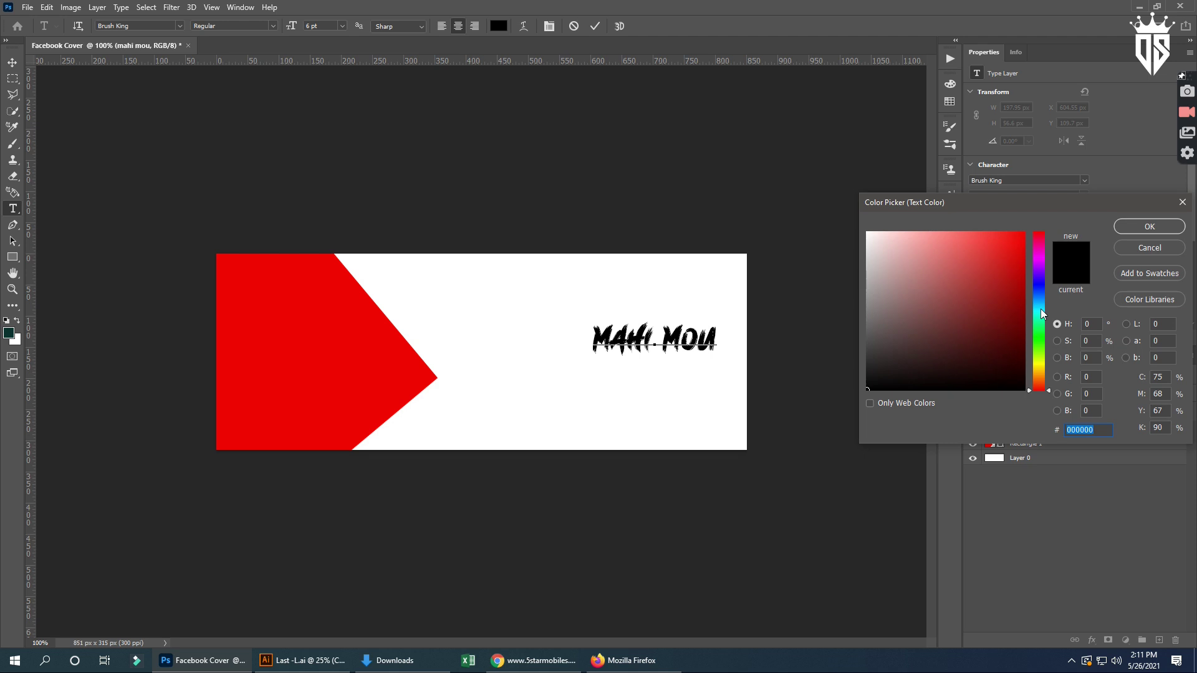
click(1039, 371)
drag(999, 295, 1025, 232)
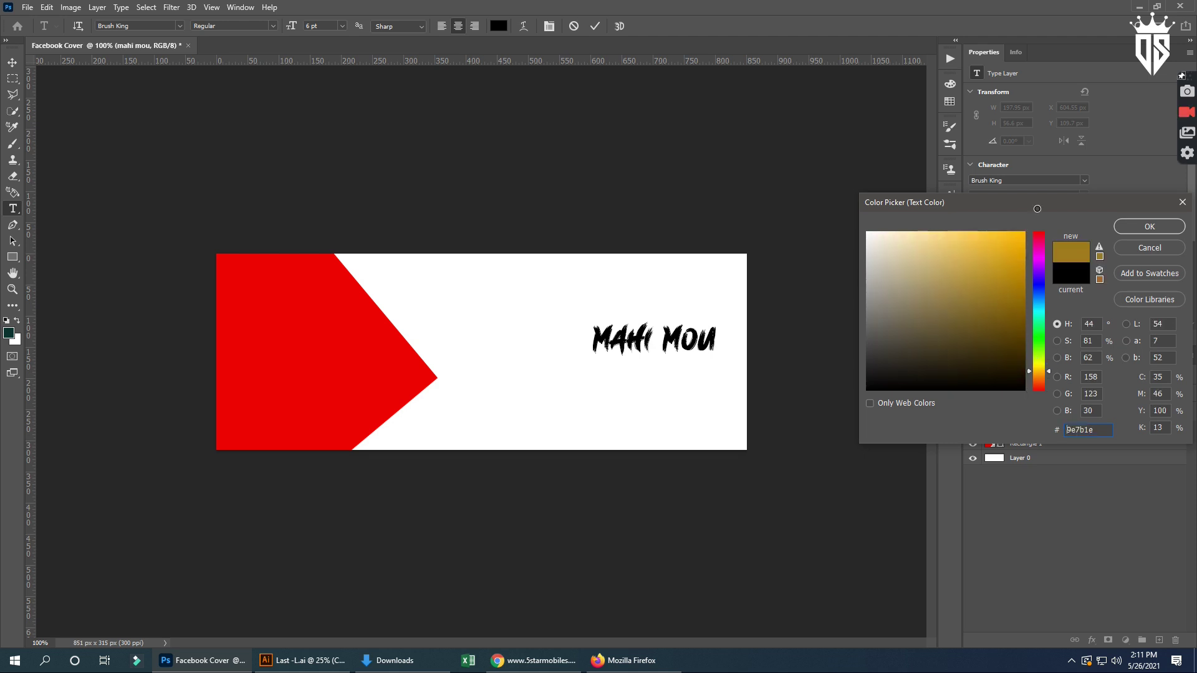
drag(1042, 367, 1042, 372)
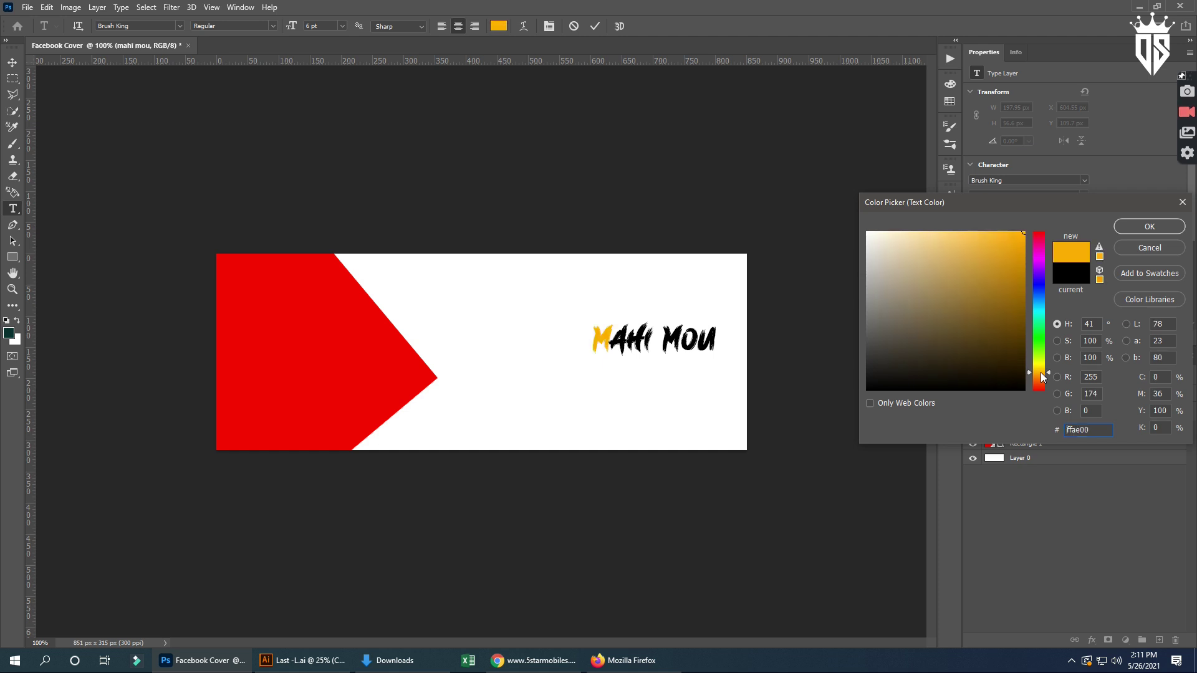
click(1150, 227)
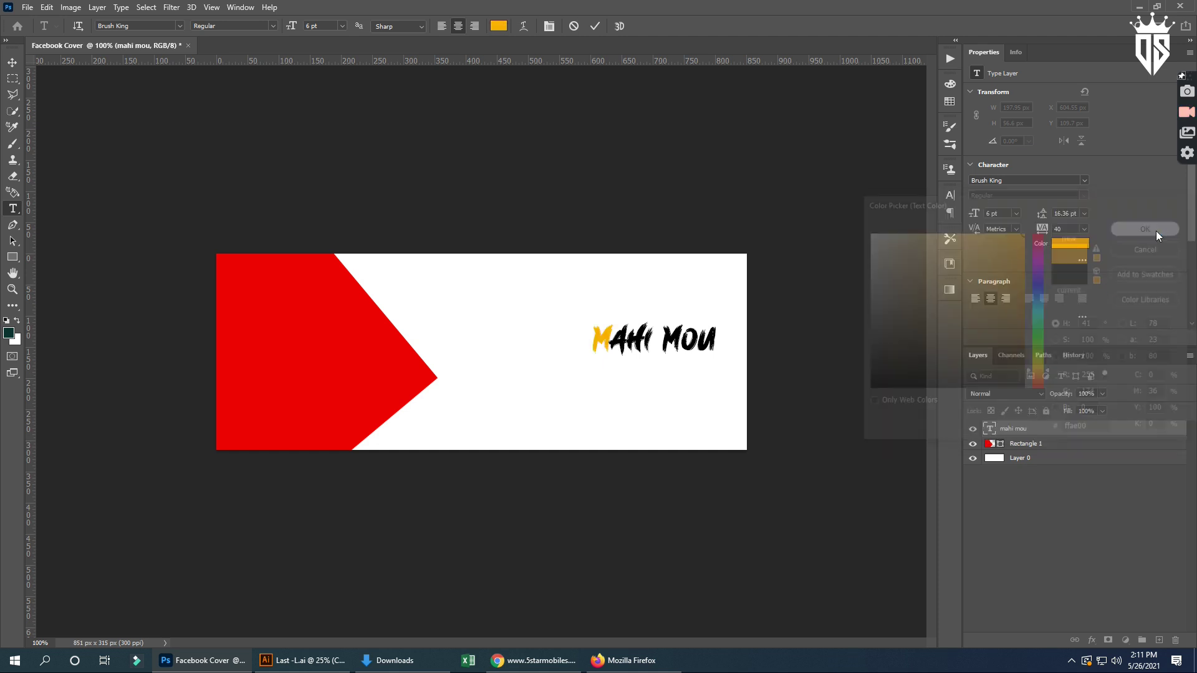
click(594, 28)
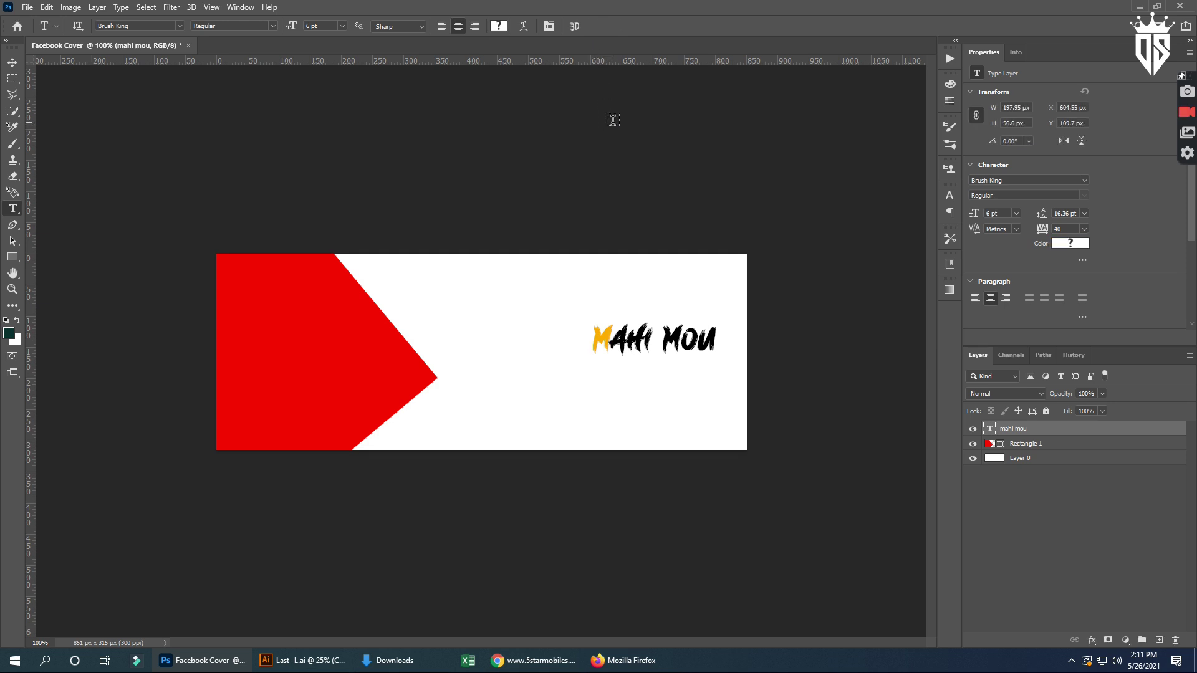
- Change the angled shape's fill from red to the same orange-yellow swatch
click(12, 63)
click(347, 386)
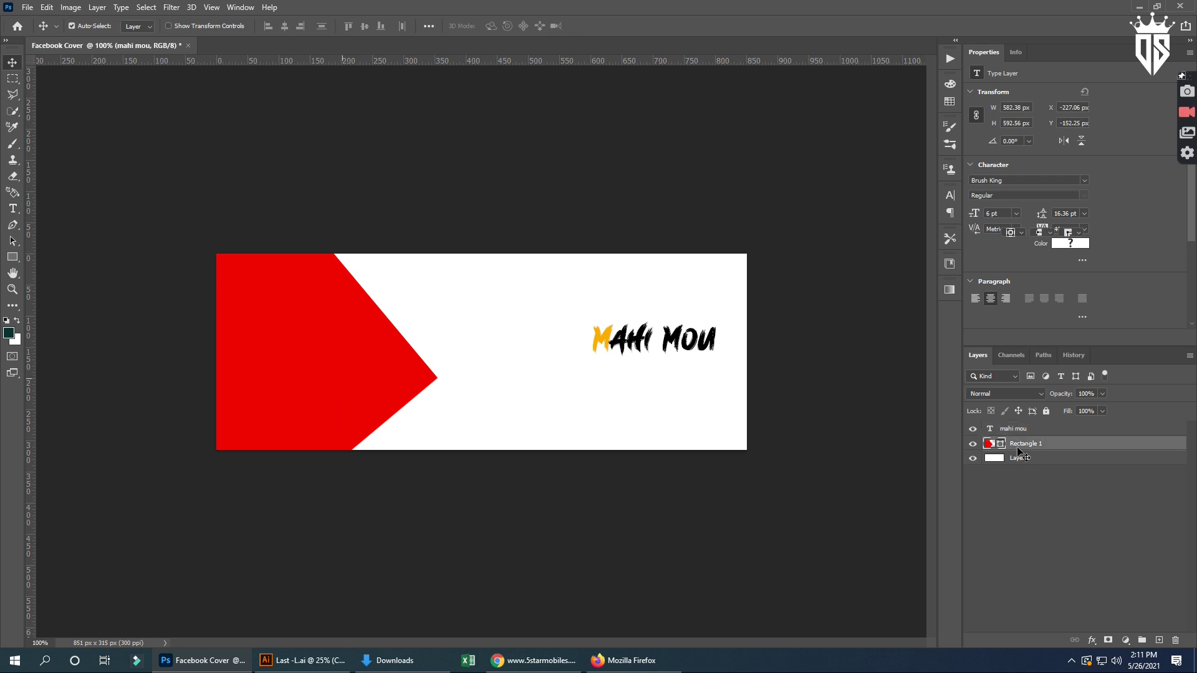
click(1008, 187)
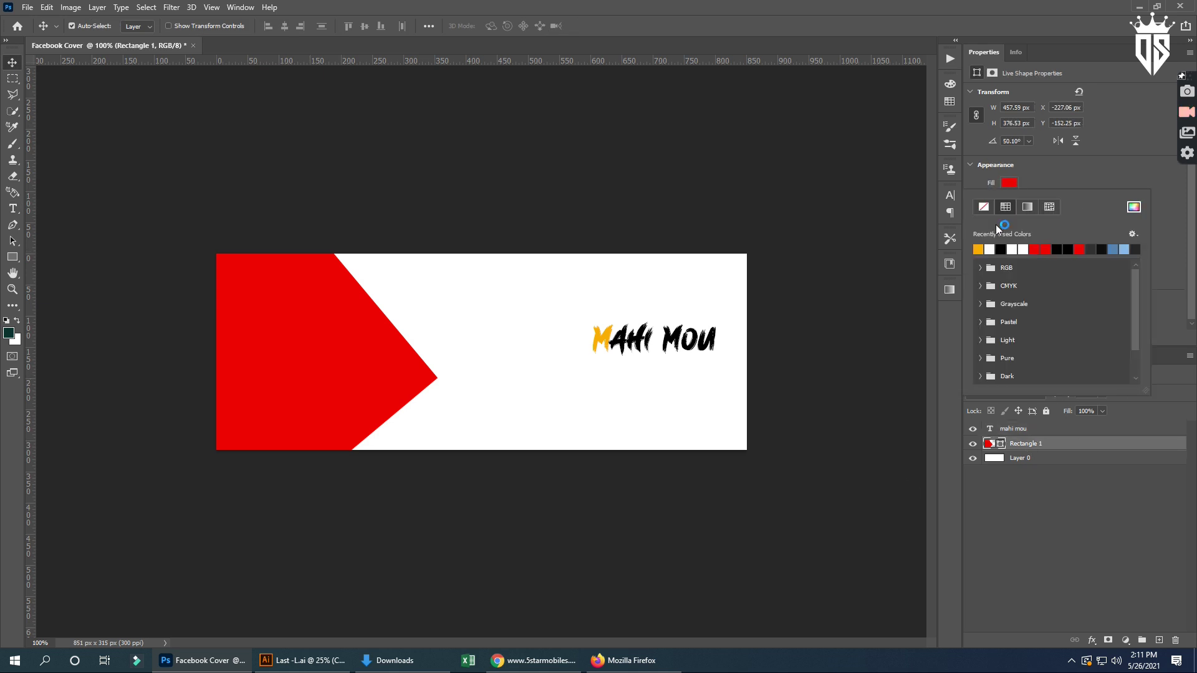
click(979, 249)
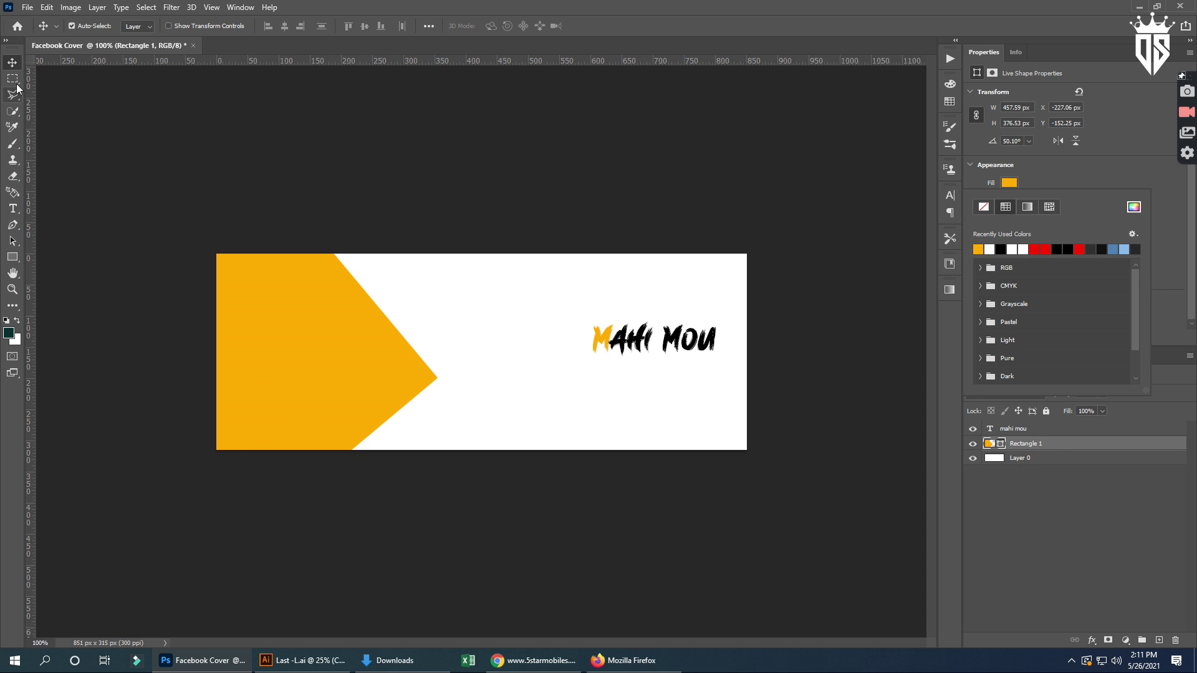
click(12, 62)
click(12, 209)
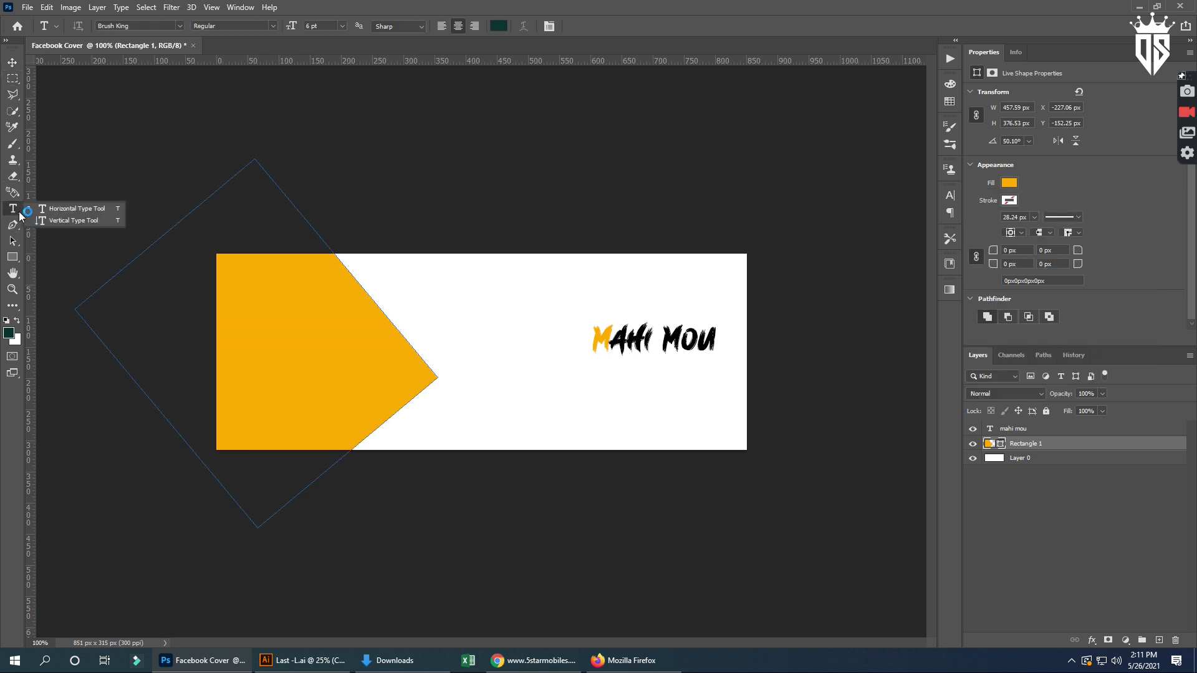
- Add the Arial tagline 'You Need to overcome the tag' beneath the MAHI MOU name
click(565, 373)
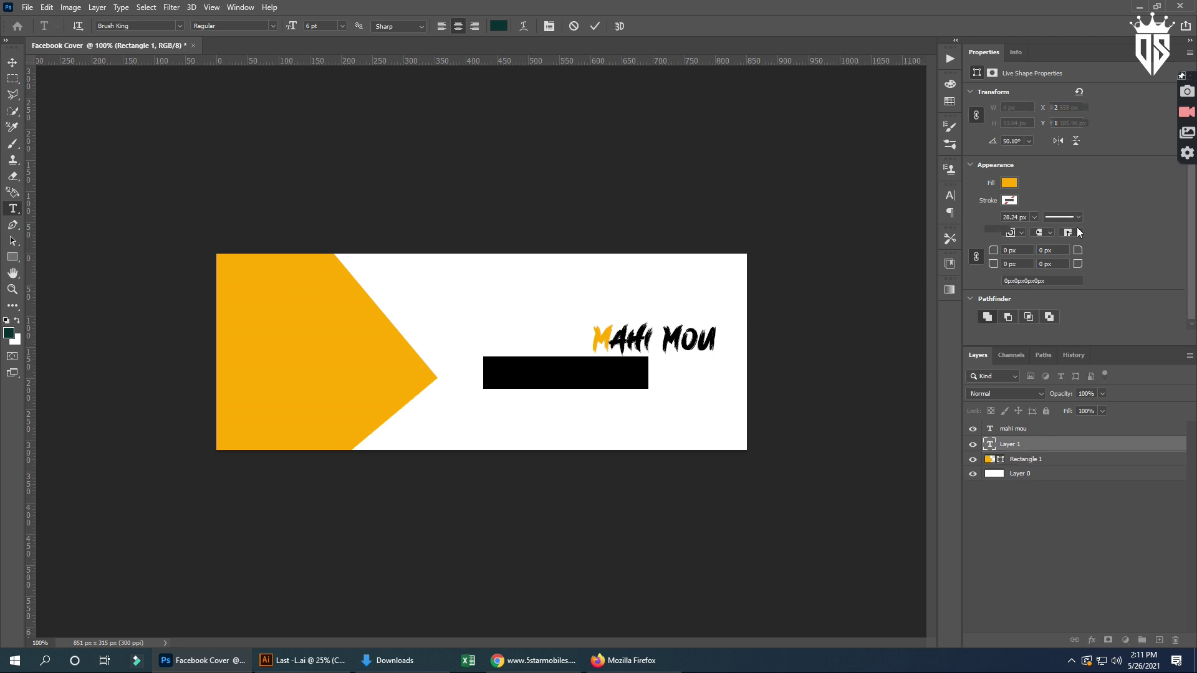
click(1084, 181)
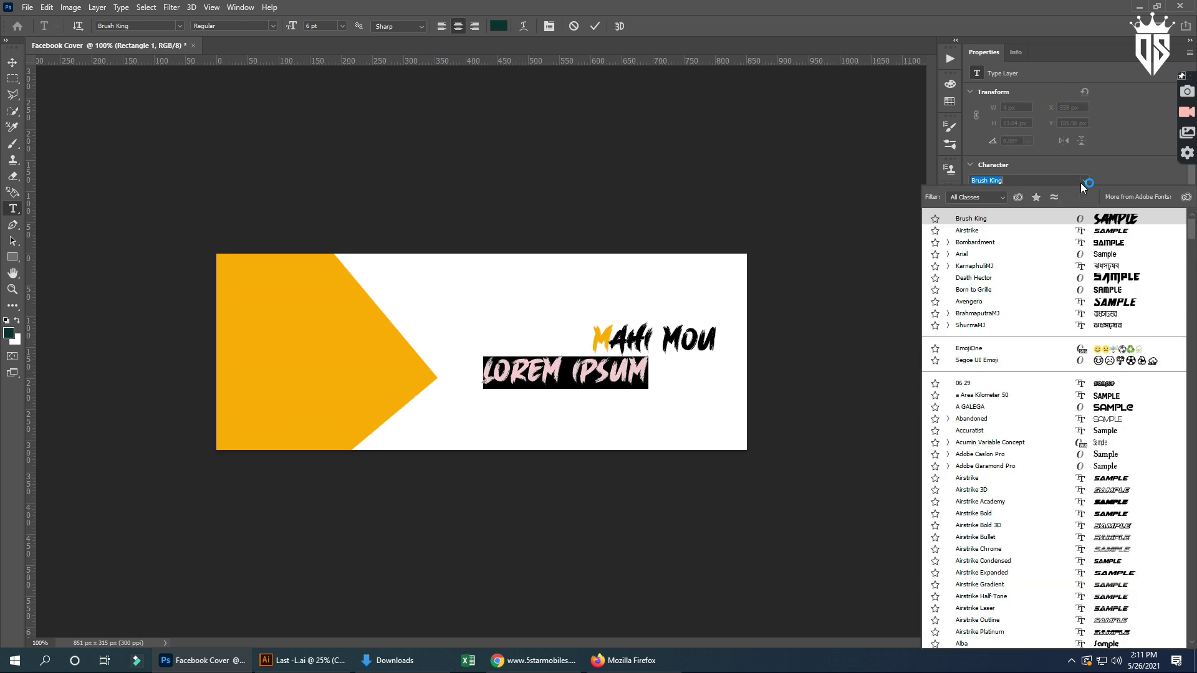
click(1007, 256)
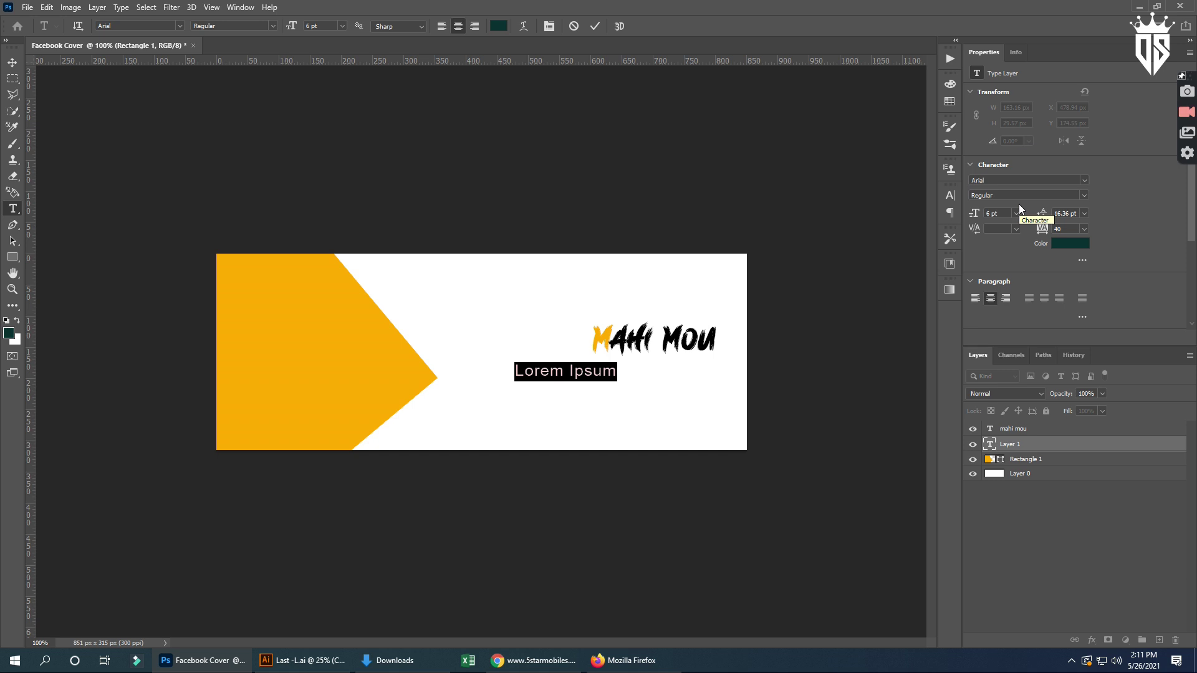
key(BackSpace)
text(ou )
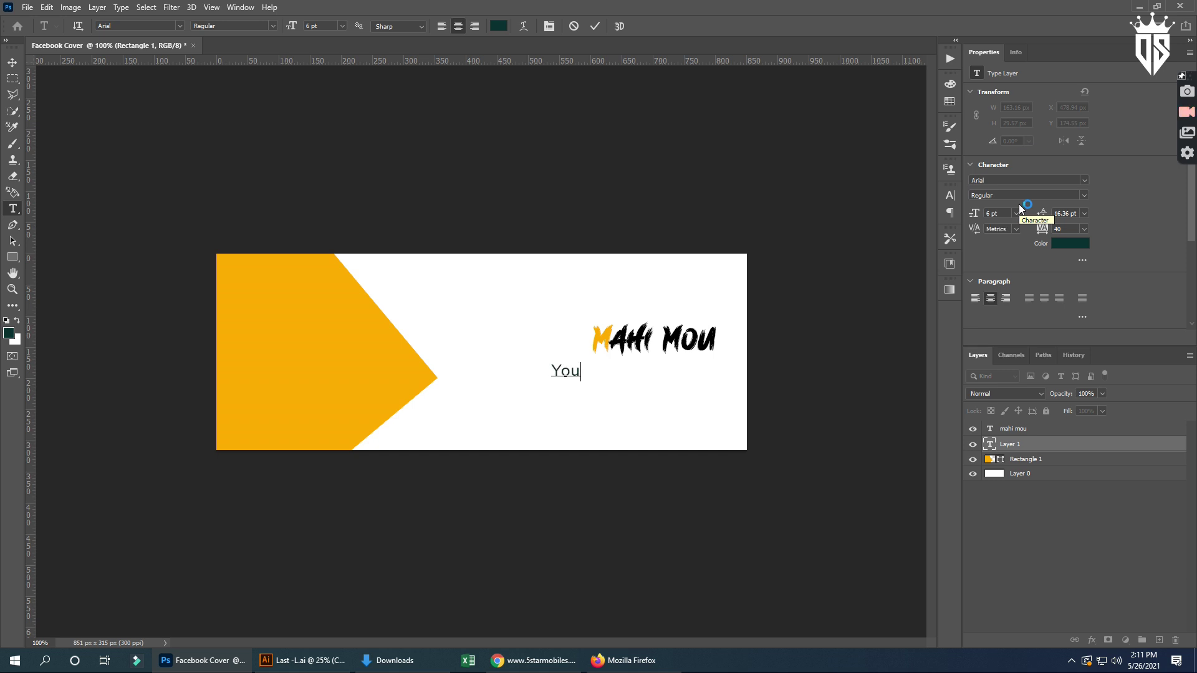
text(Need )
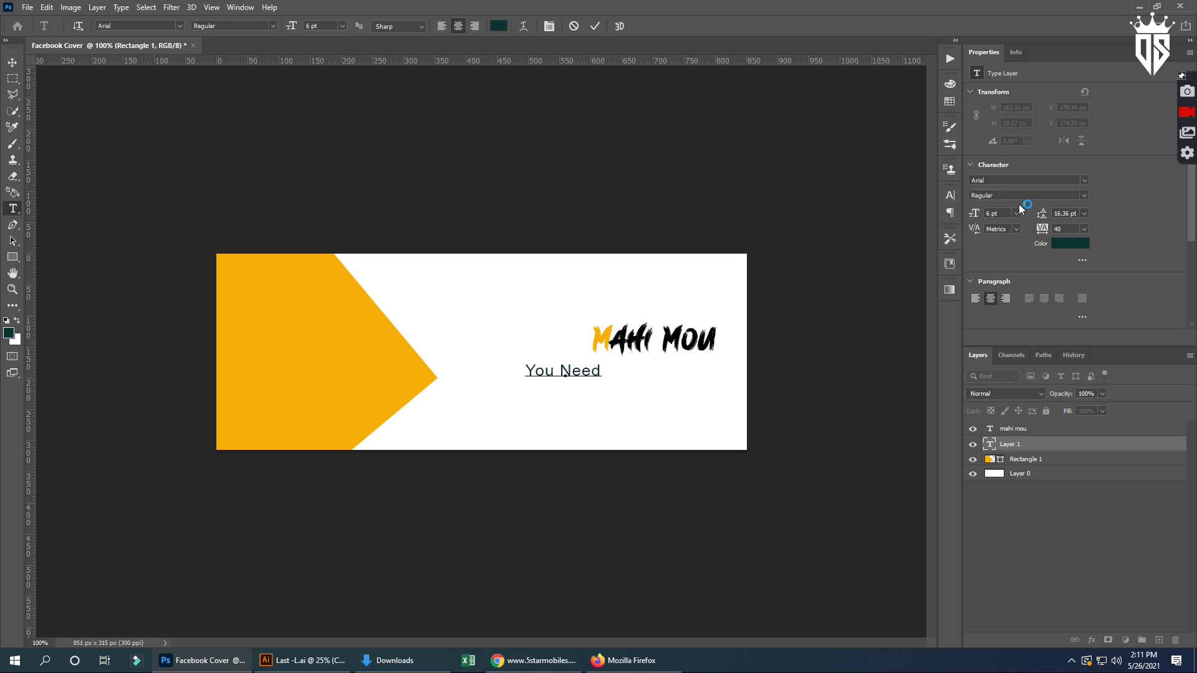
text(to )
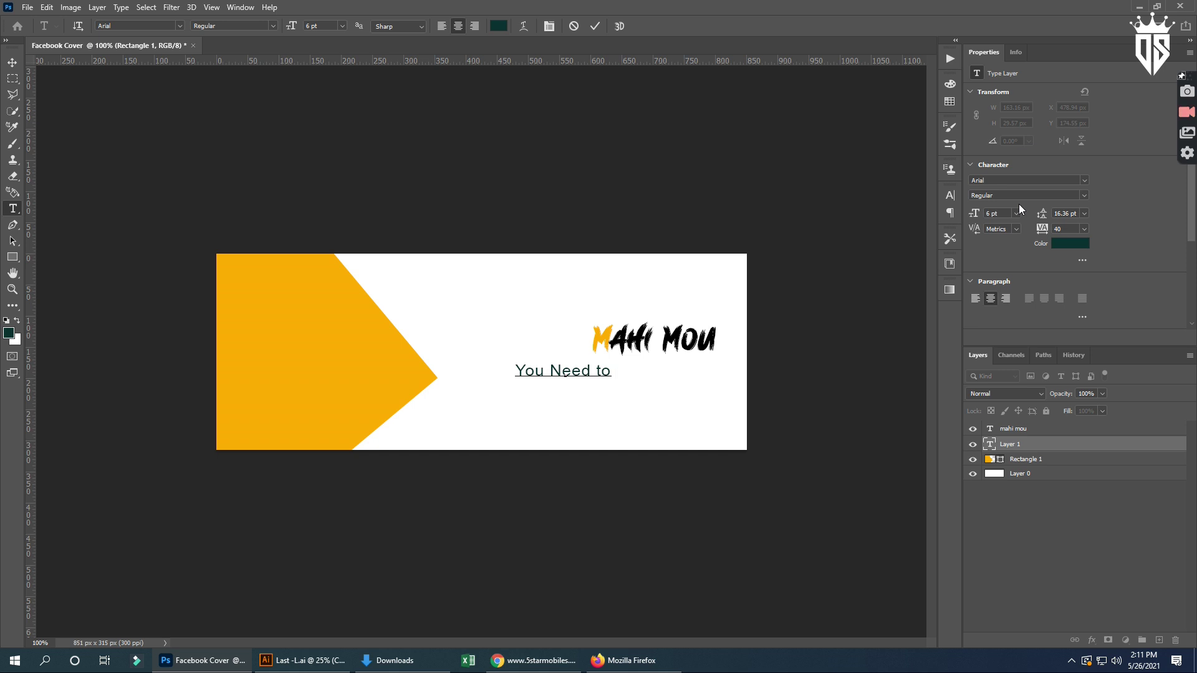
text(over)
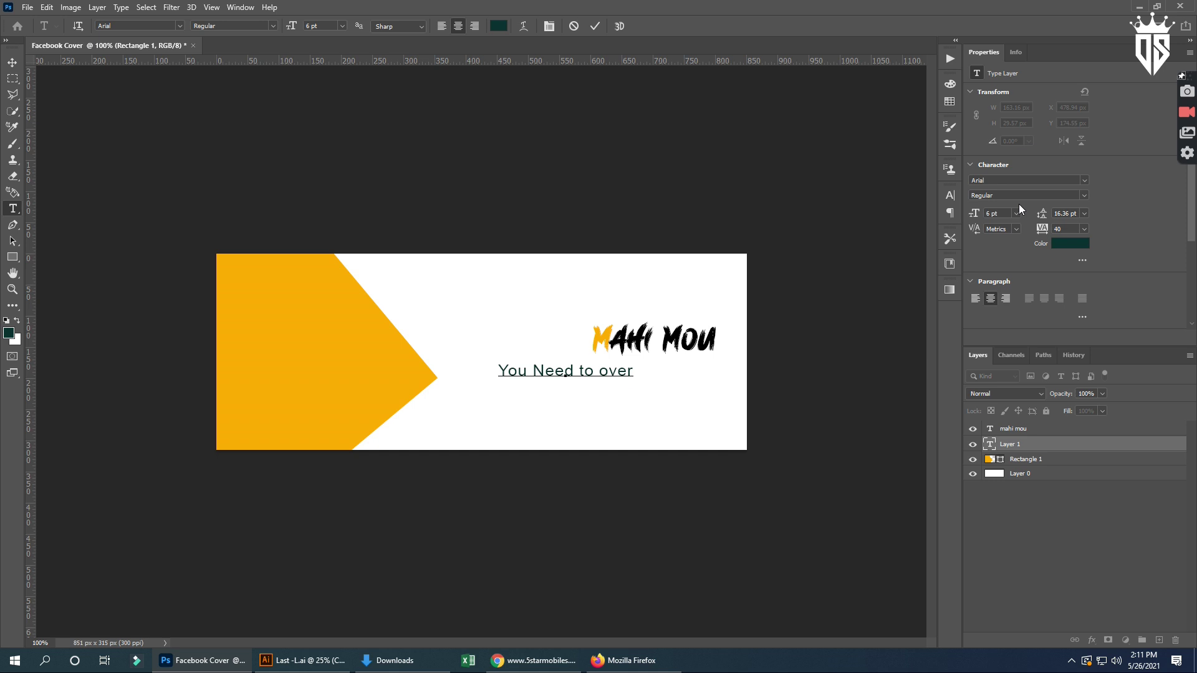
text(come )
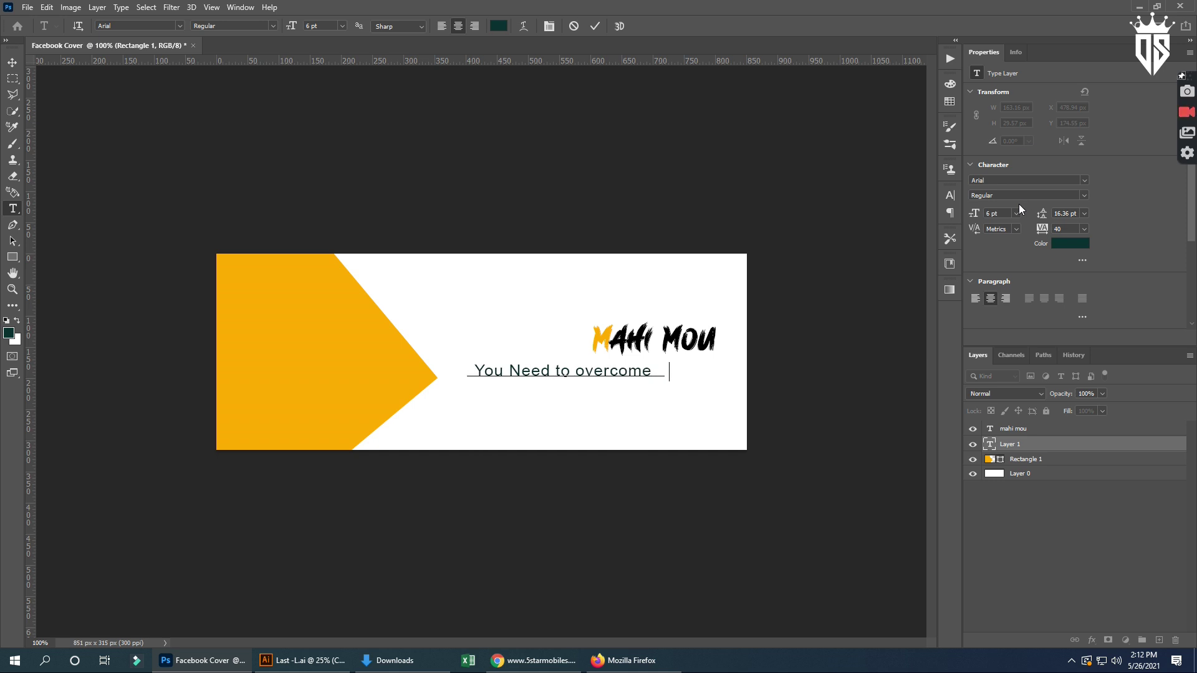
text(the )
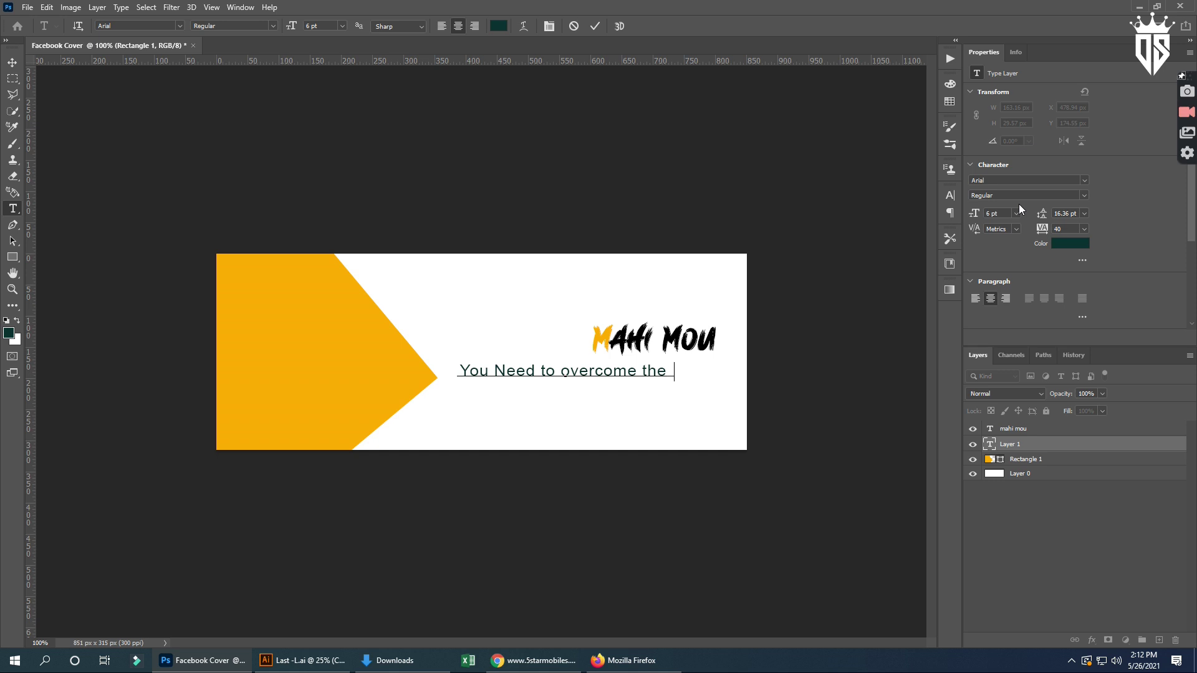
text(tag)
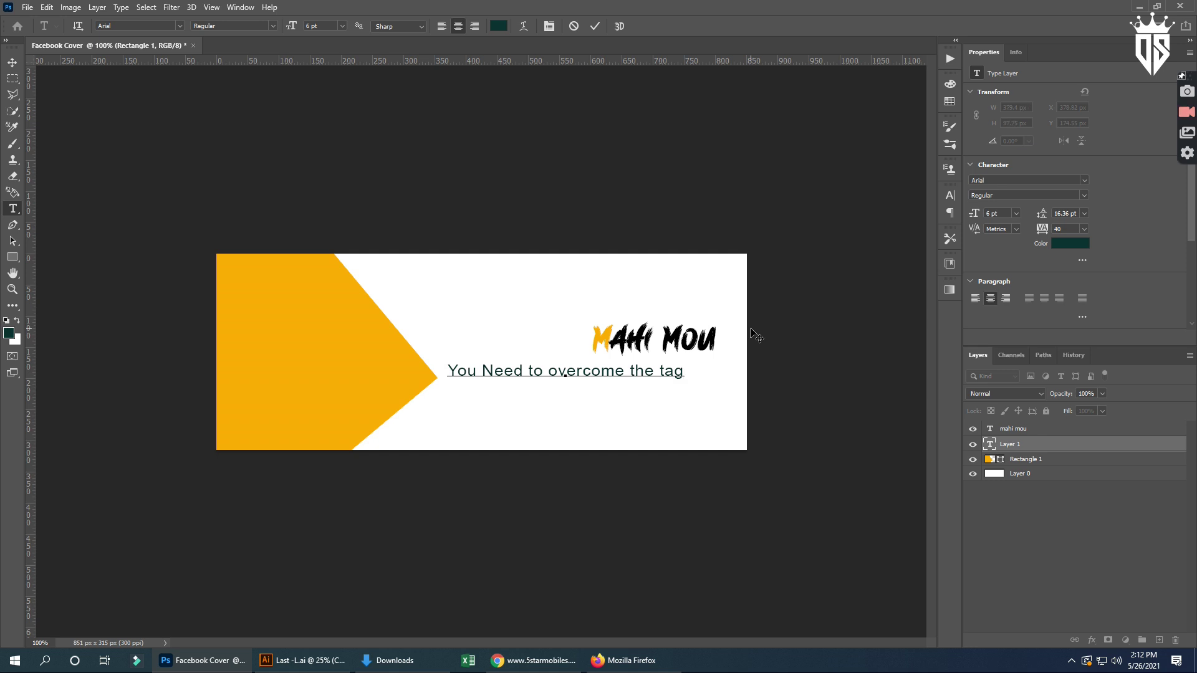
click(595, 25)
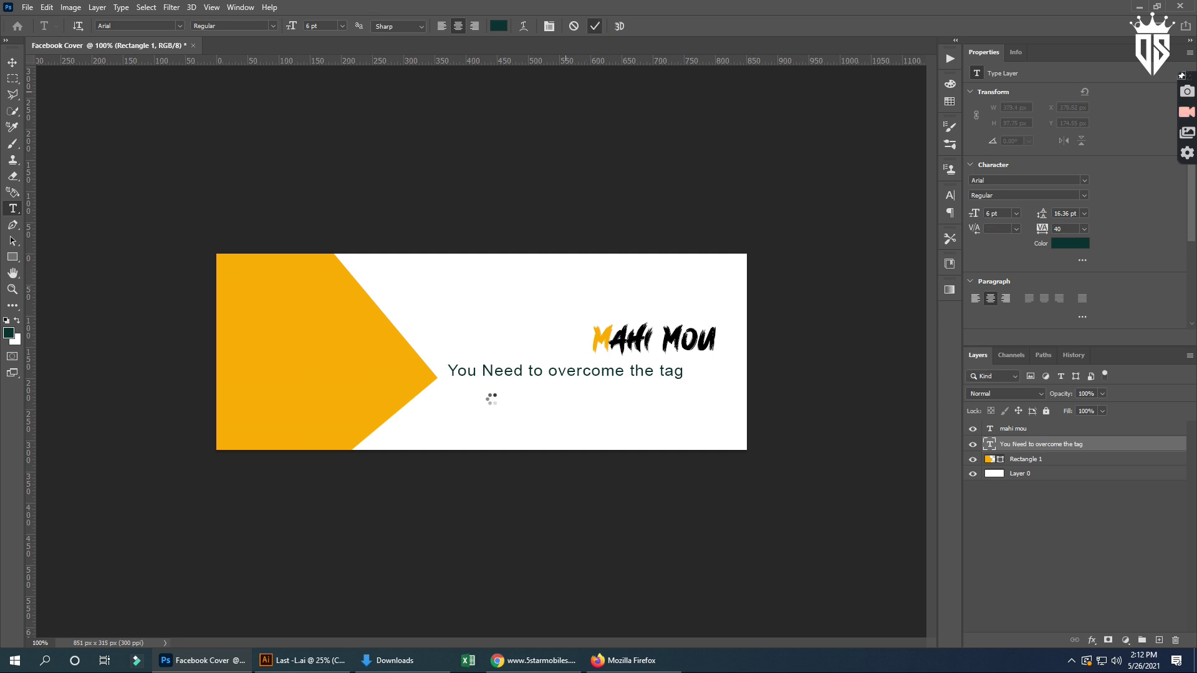
- Type and commit the second tagline line 'of pepole you as' below the first
click(486, 392)
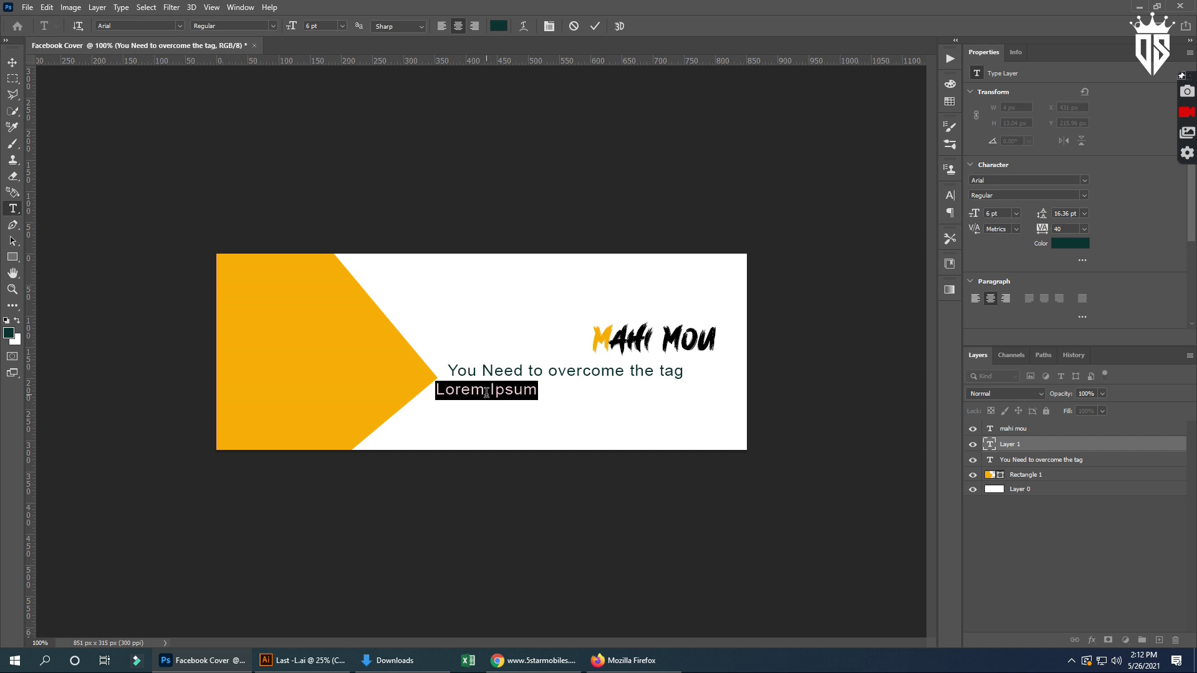
text(of)
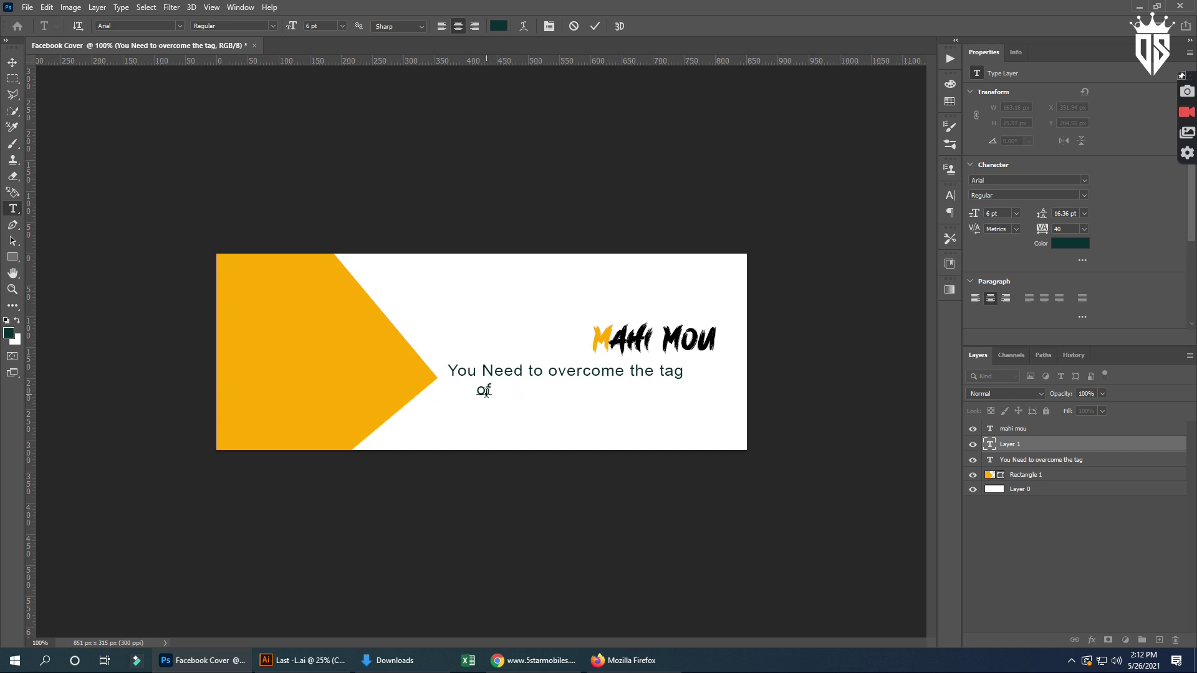
text(pepol e)
key(BackSpace)
key(BackSpace)
text(l)
key(BackSpace)
text(e)
text( yo)
text(u )
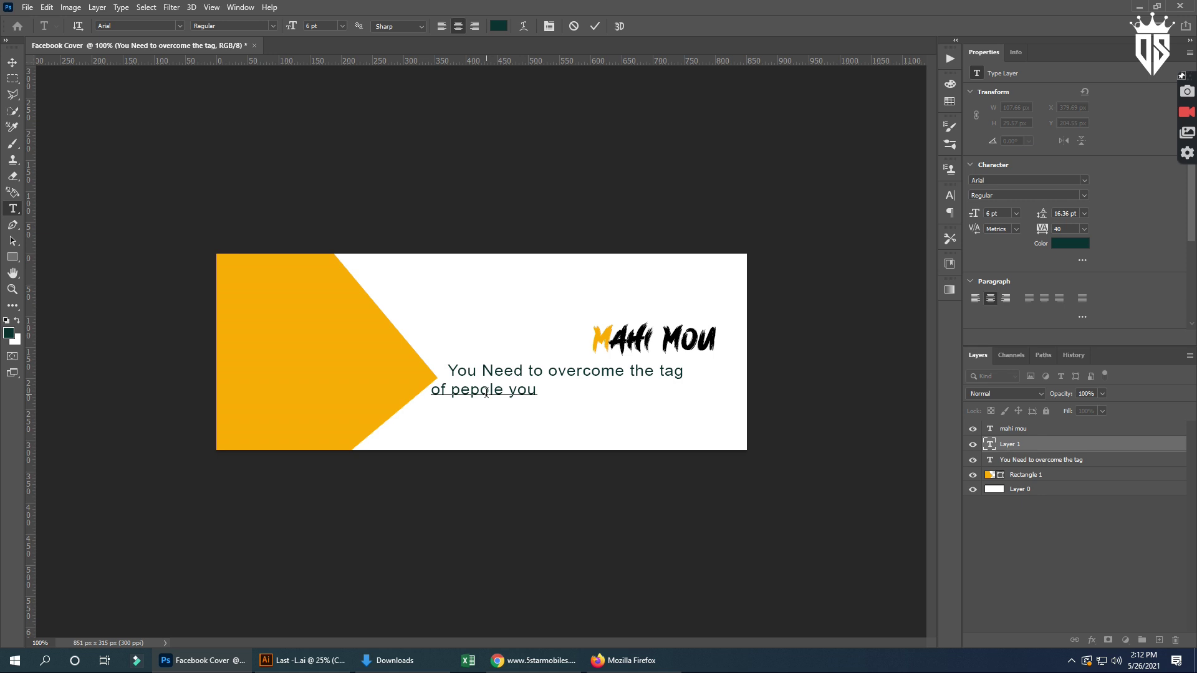
text(as)
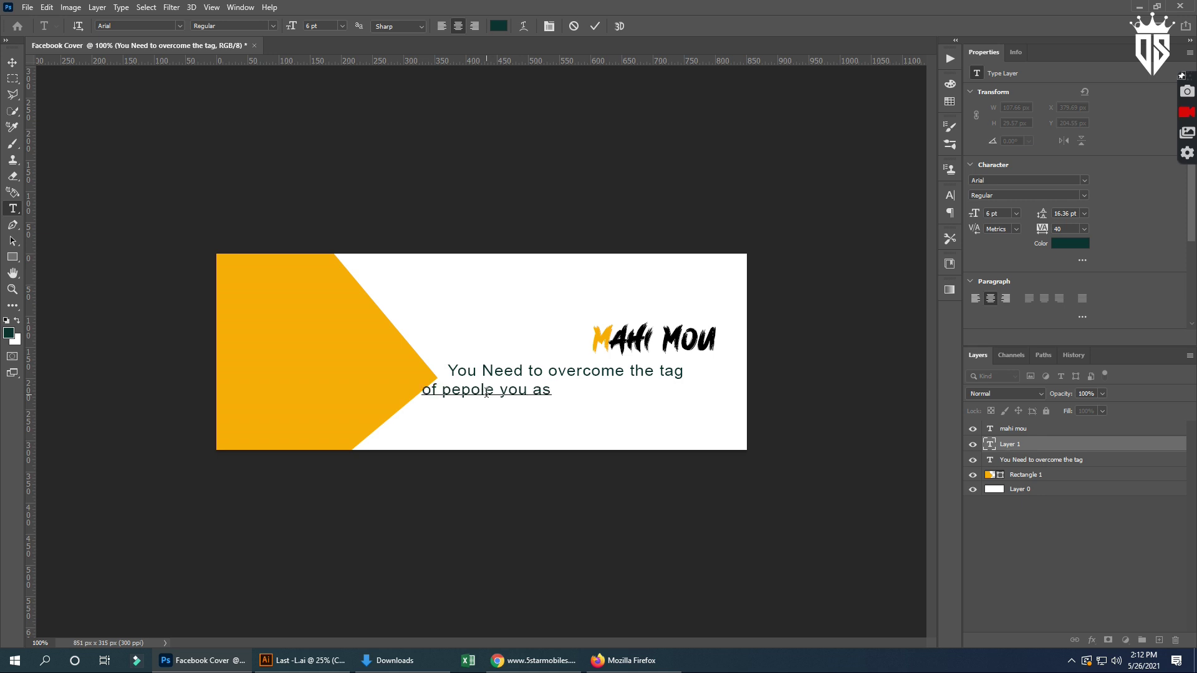
click(595, 31)
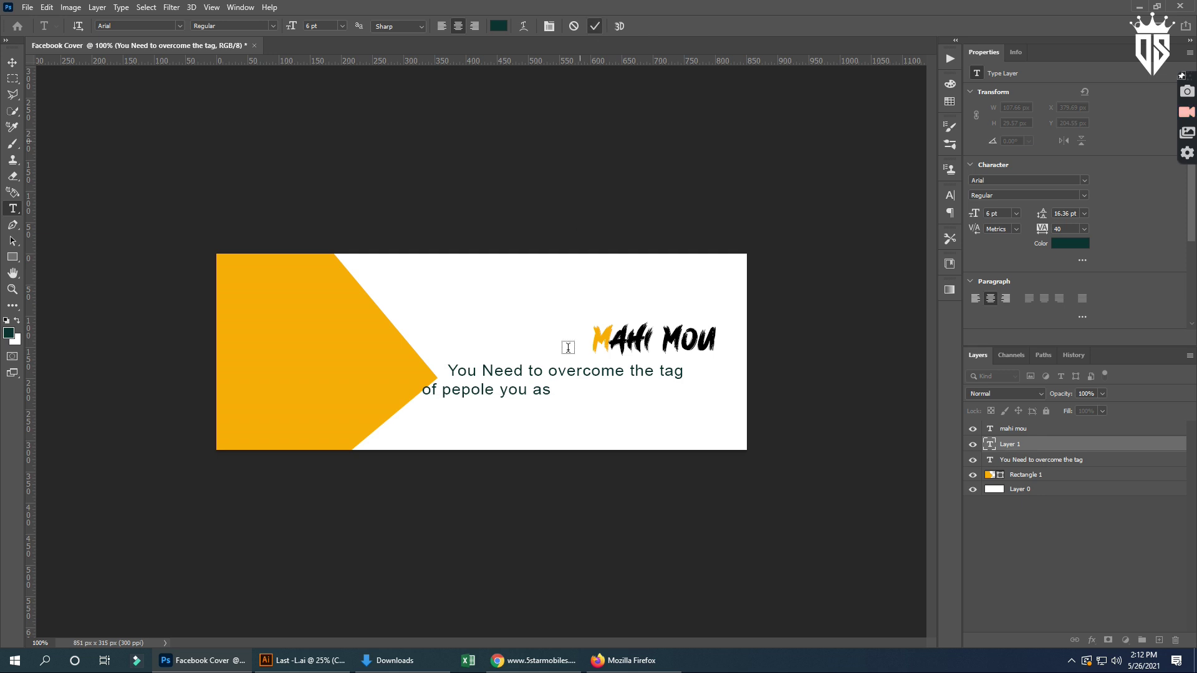
- Centre the second line beneath the first tagline line with the Move tool
click(12, 63)
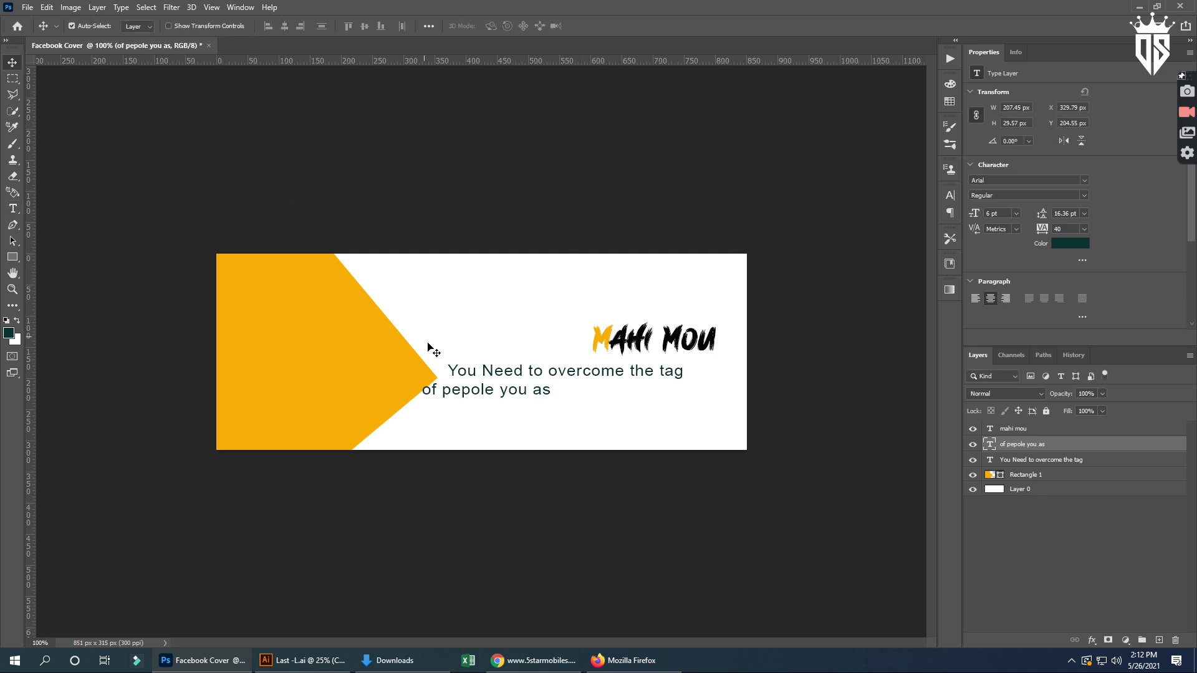
drag(461, 399, 569, 399)
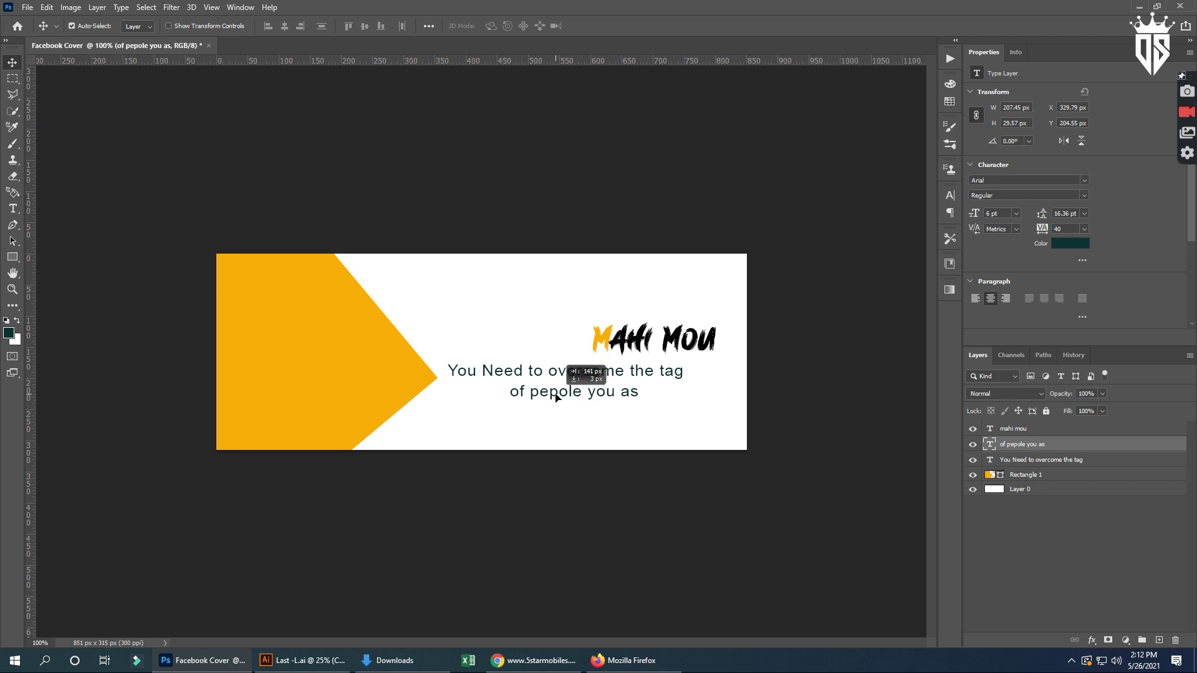
drag(568, 399, 554, 394)
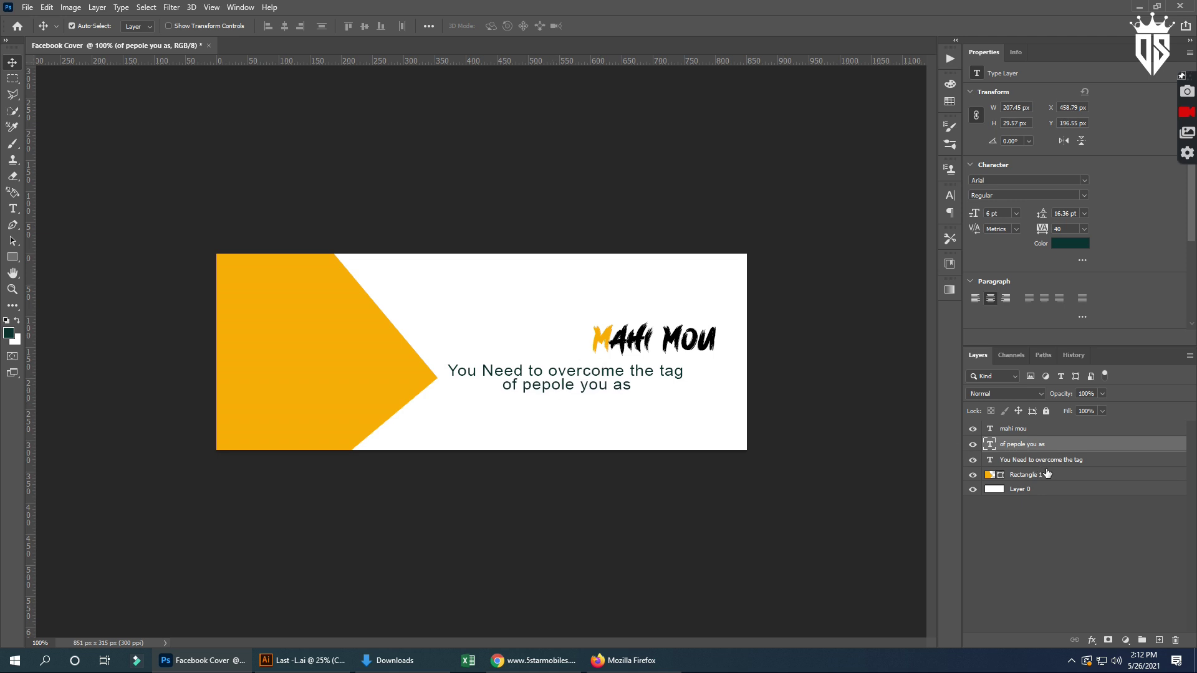
shift+click(1036, 435)
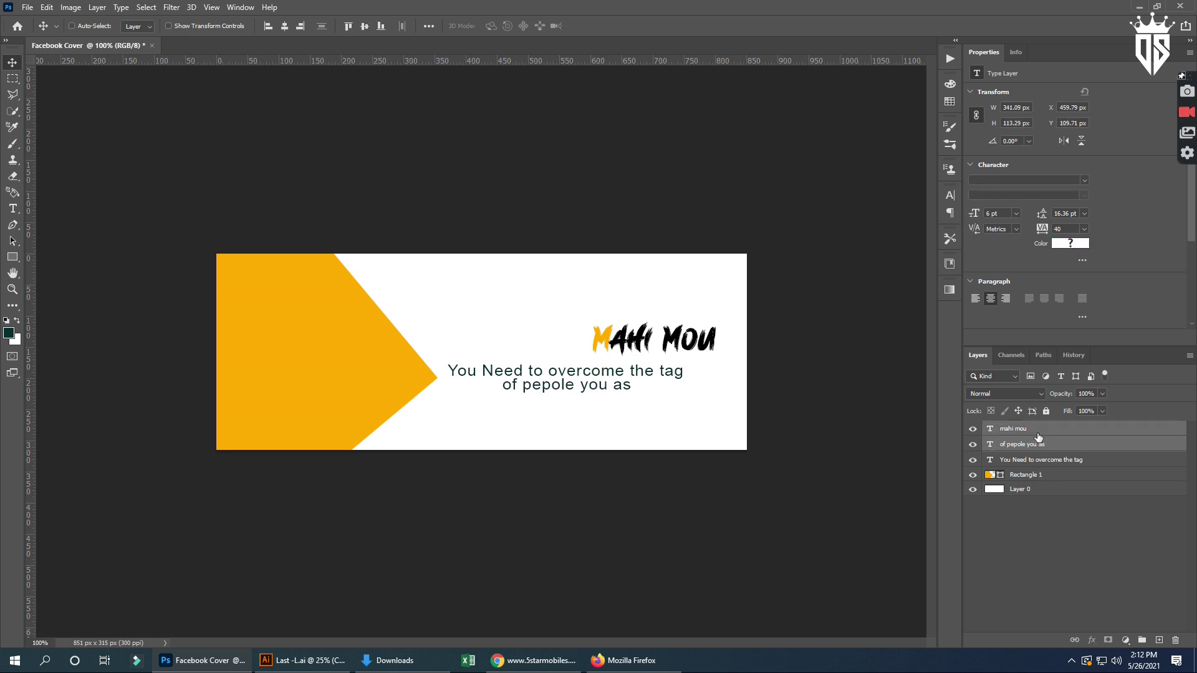
key(ctrl+t)
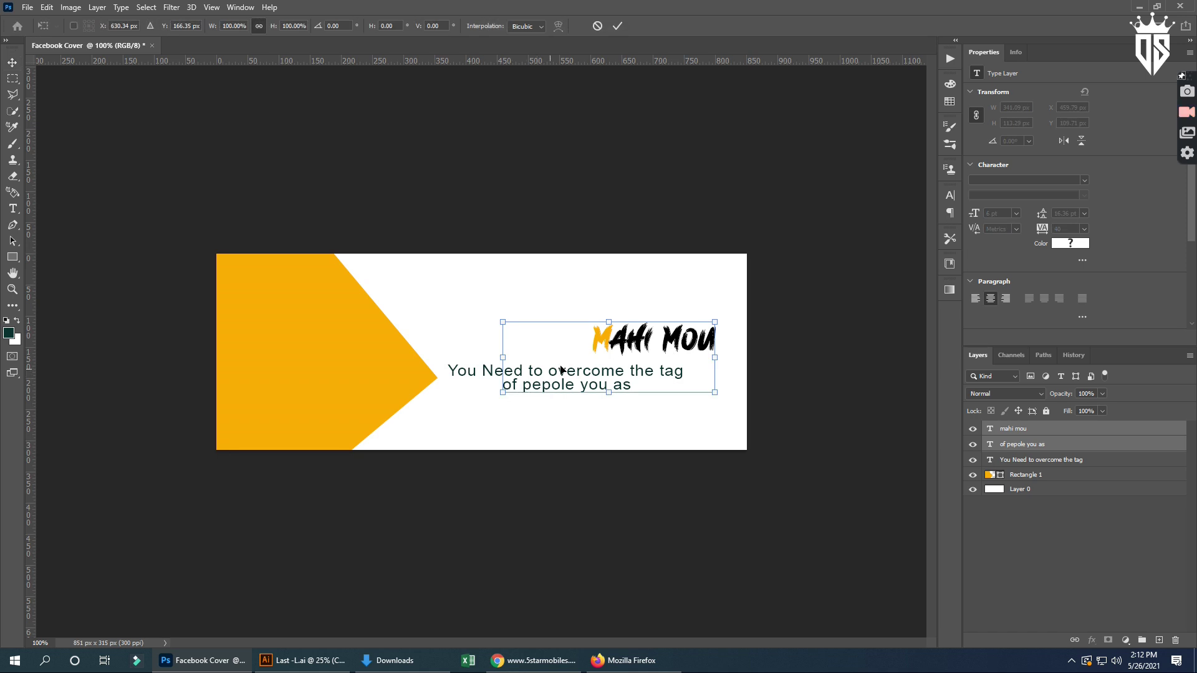
- Scale both tagline lines to about 58% and move them directly under the MAHI MOU name
click(617, 26)
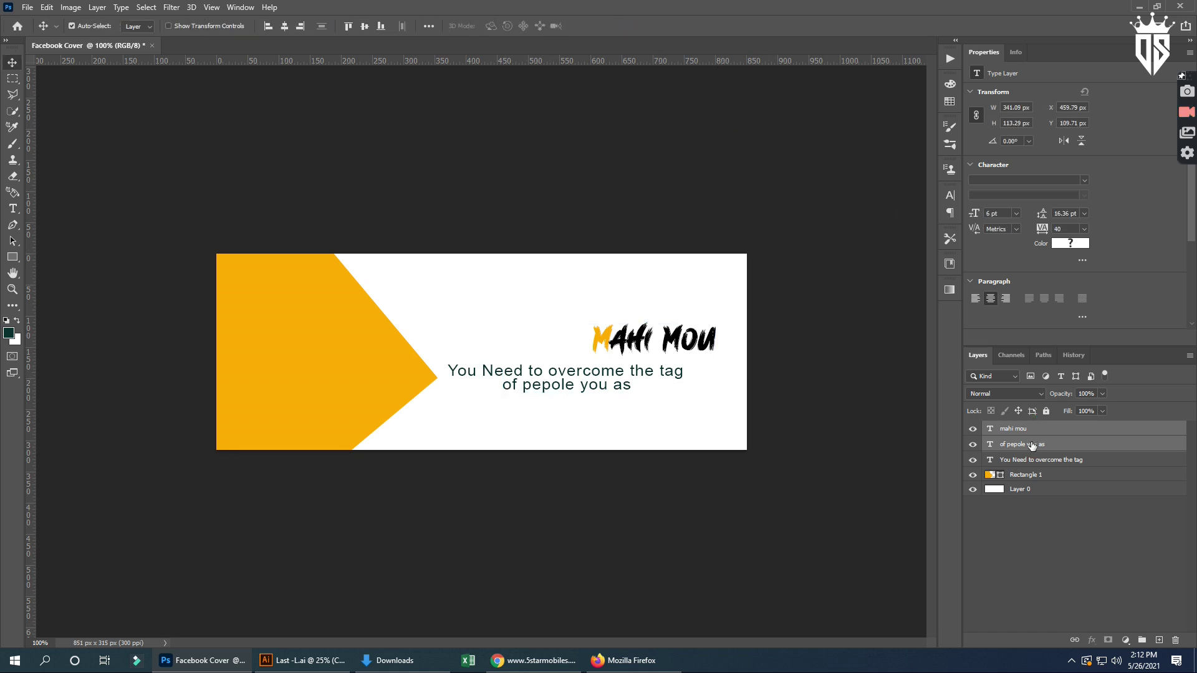
click(1032, 453)
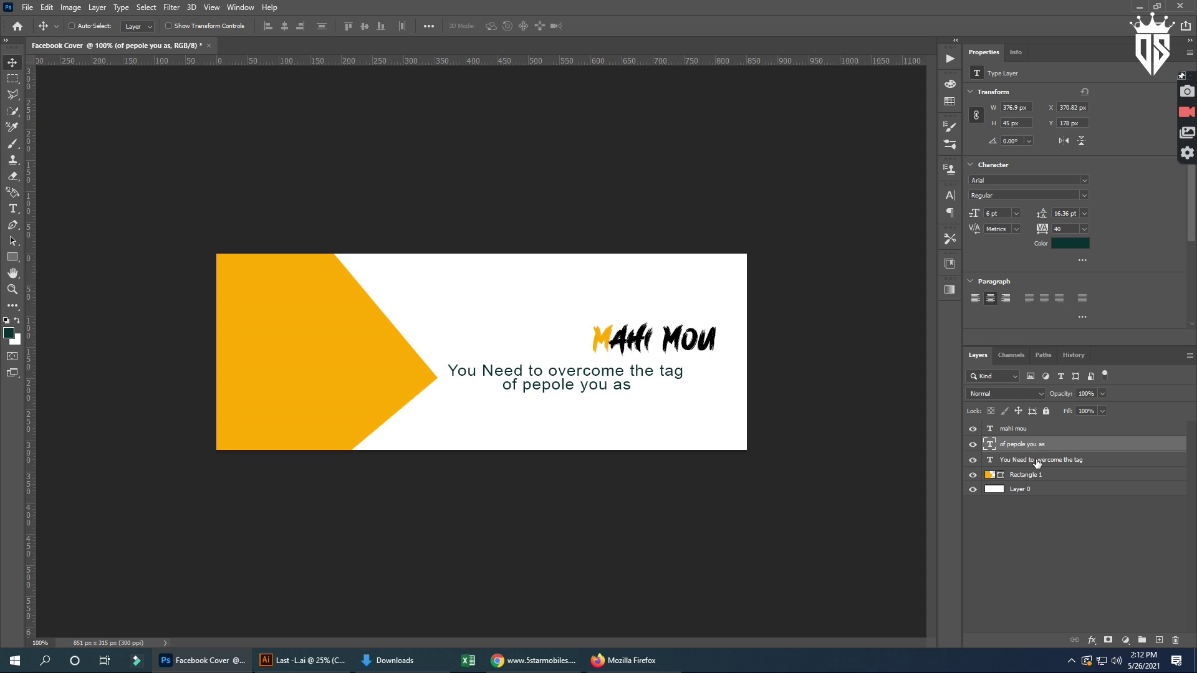
shift+click(1037, 461)
key(ctrl+t)
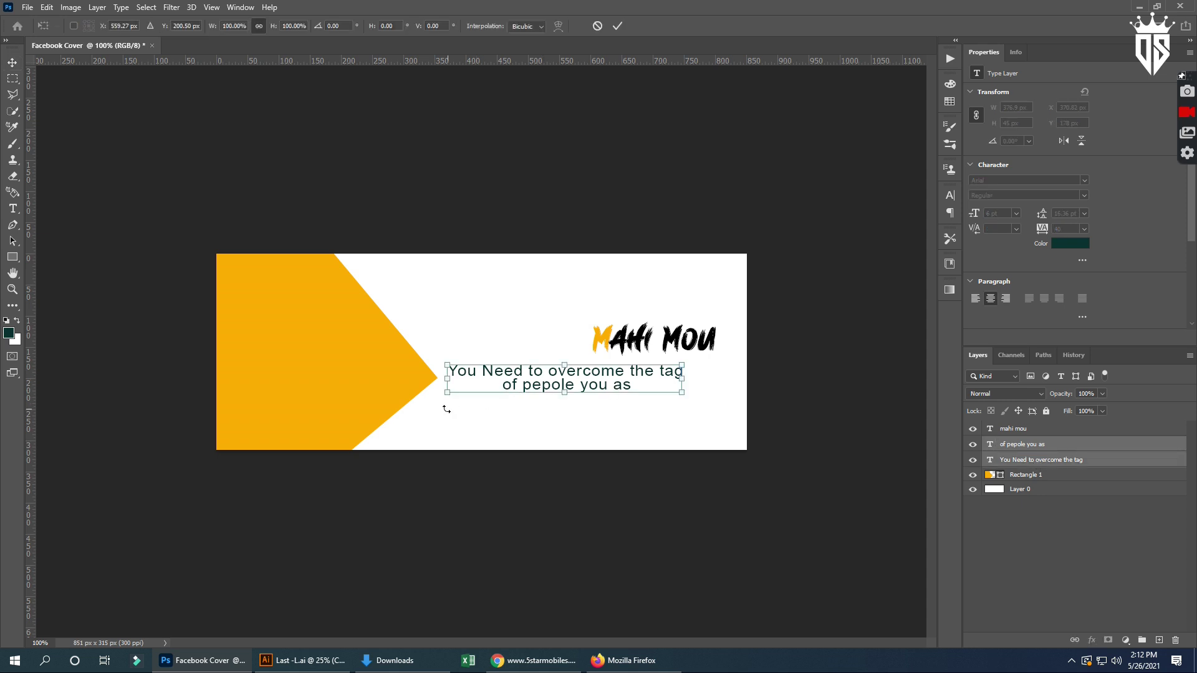
drag(445, 394, 547, 379)
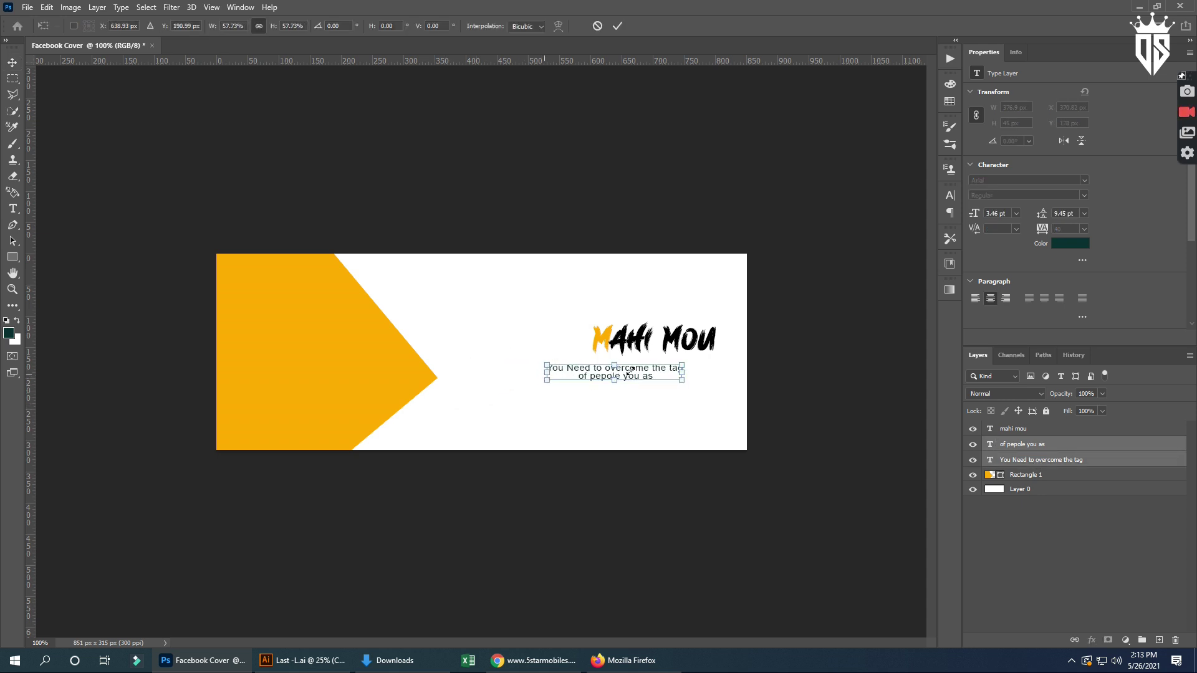
drag(636, 376, 681, 366)
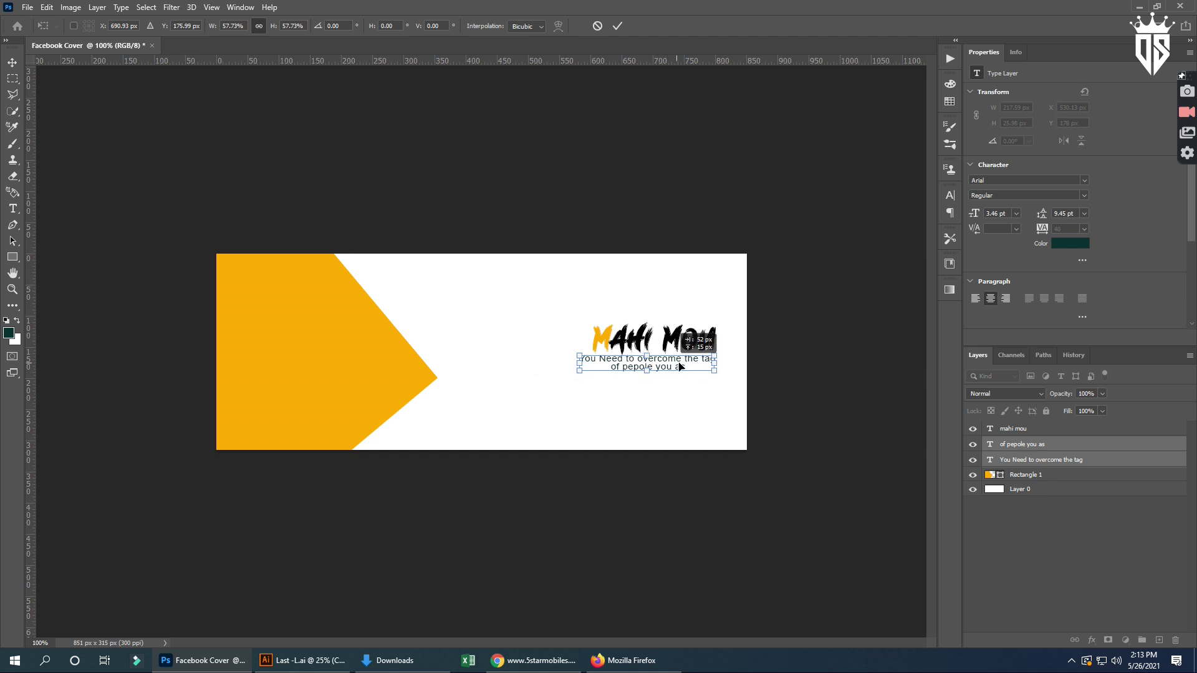
drag(681, 366, 680, 366)
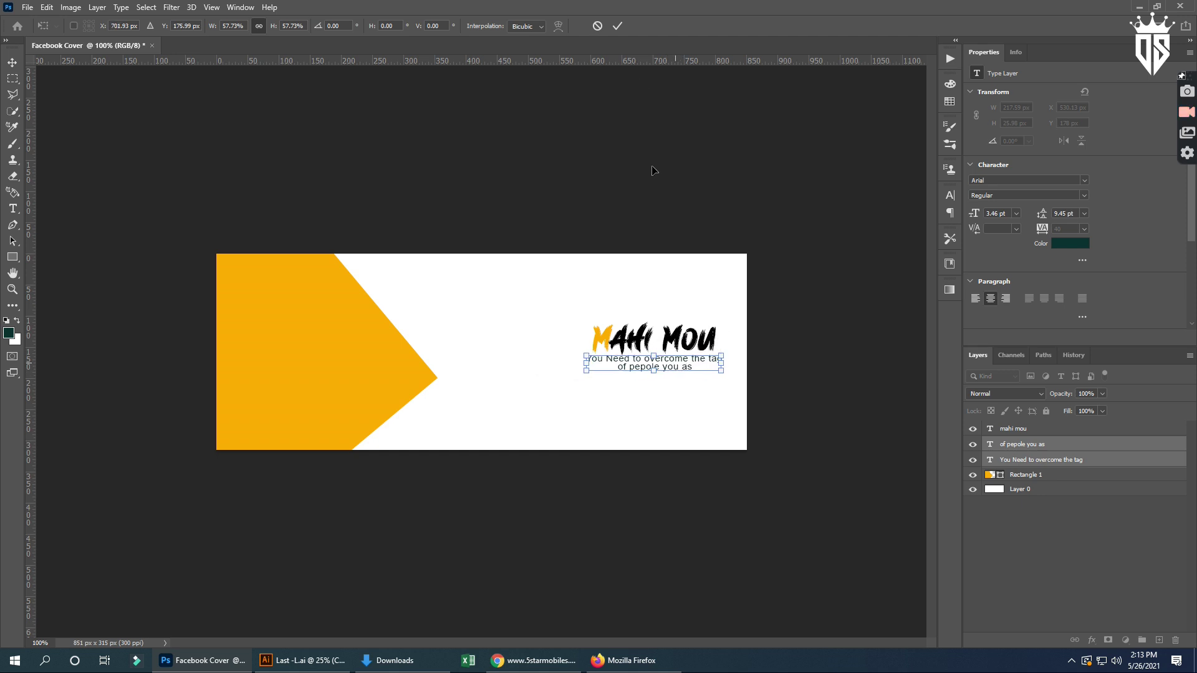
click(618, 27)
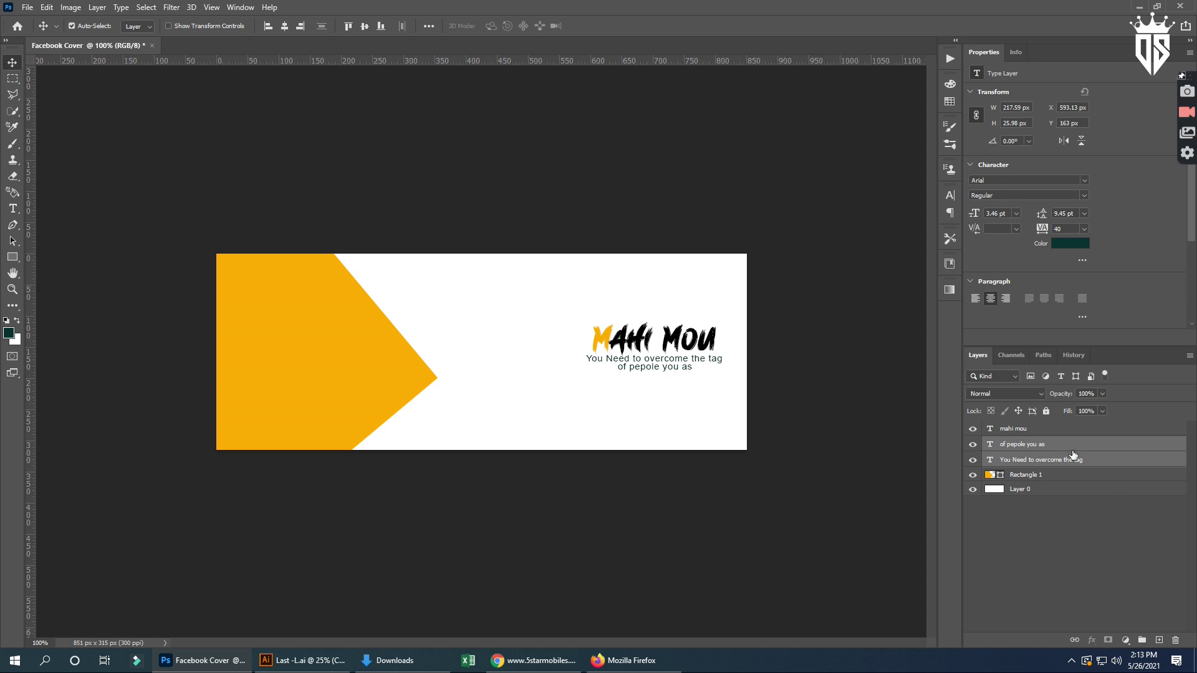
click(1067, 431)
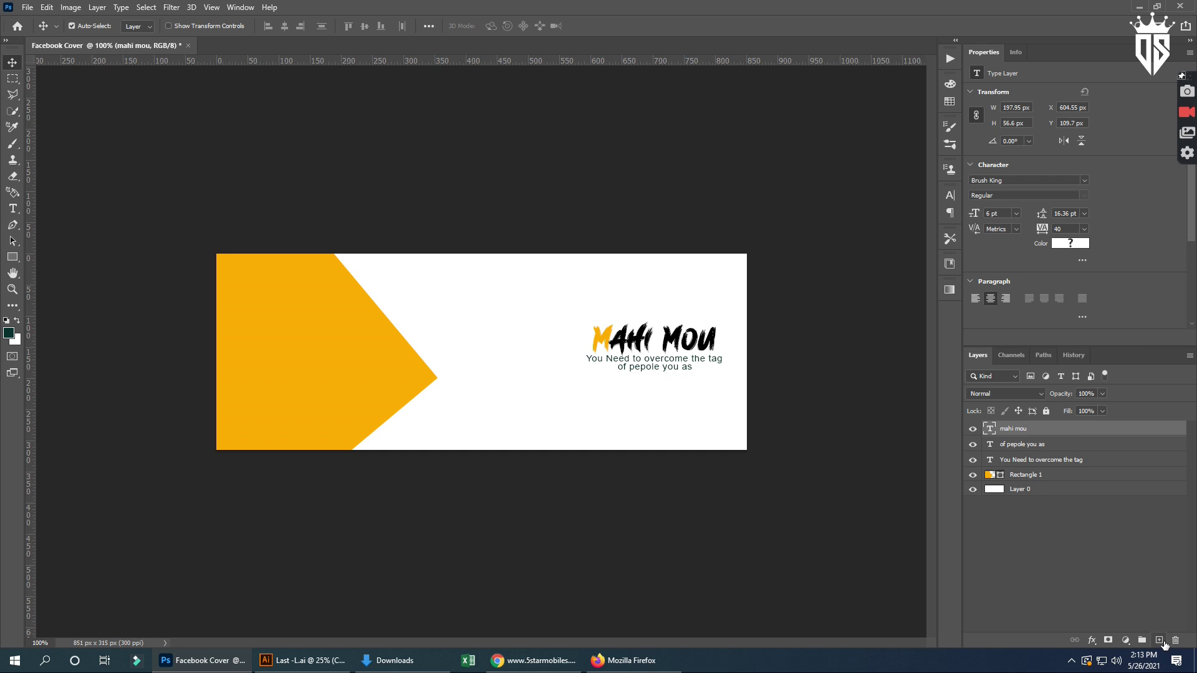
- Draw a 217×37 px rounded rectangle with 5 px corners below the tagline, filled orange
click(1160, 640)
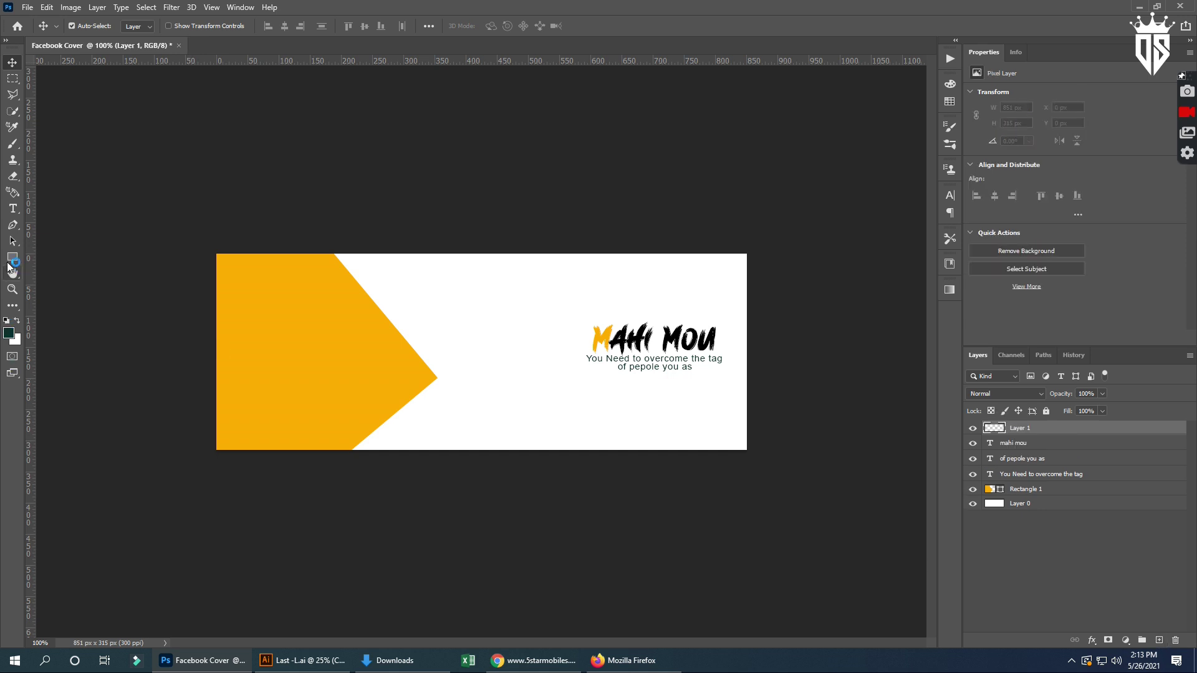
click(8, 263)
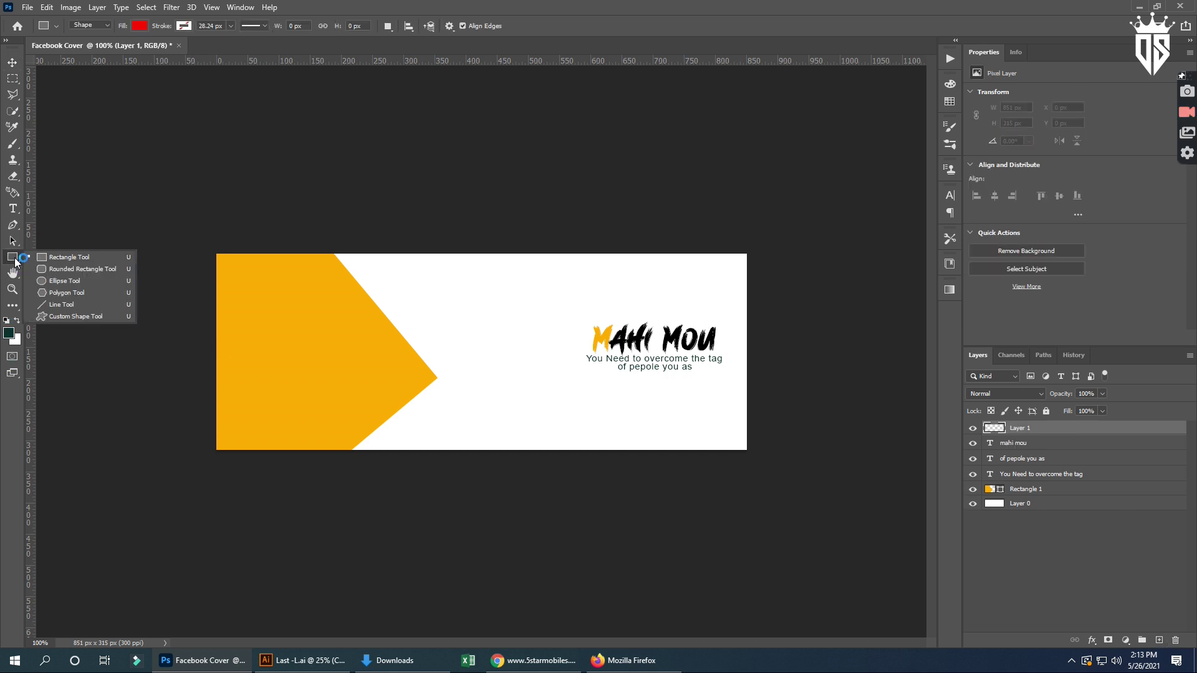
click(80, 269)
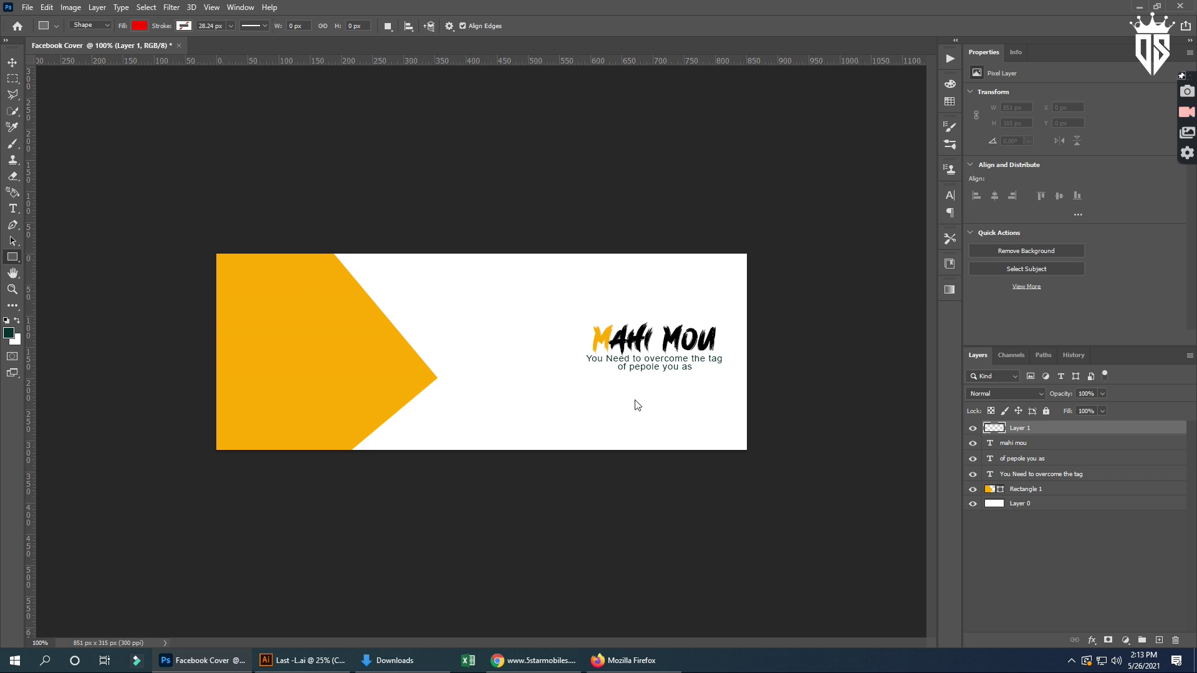
drag(580, 385, 711, 405)
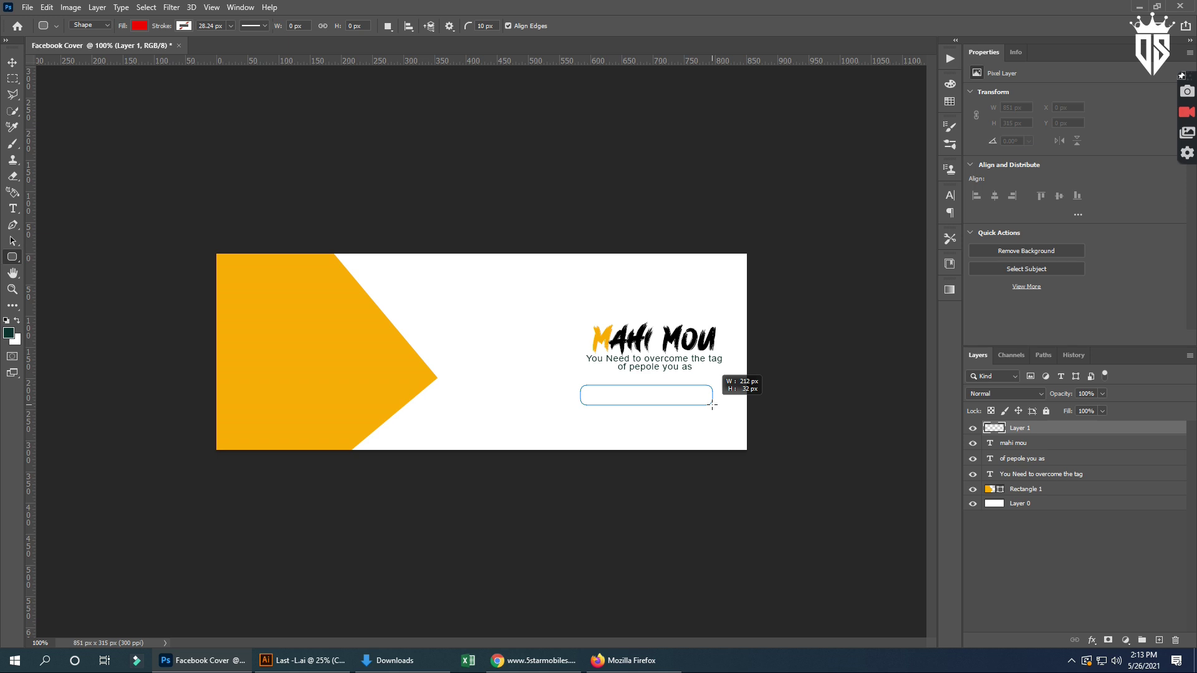
drag(710, 405, 715, 408)
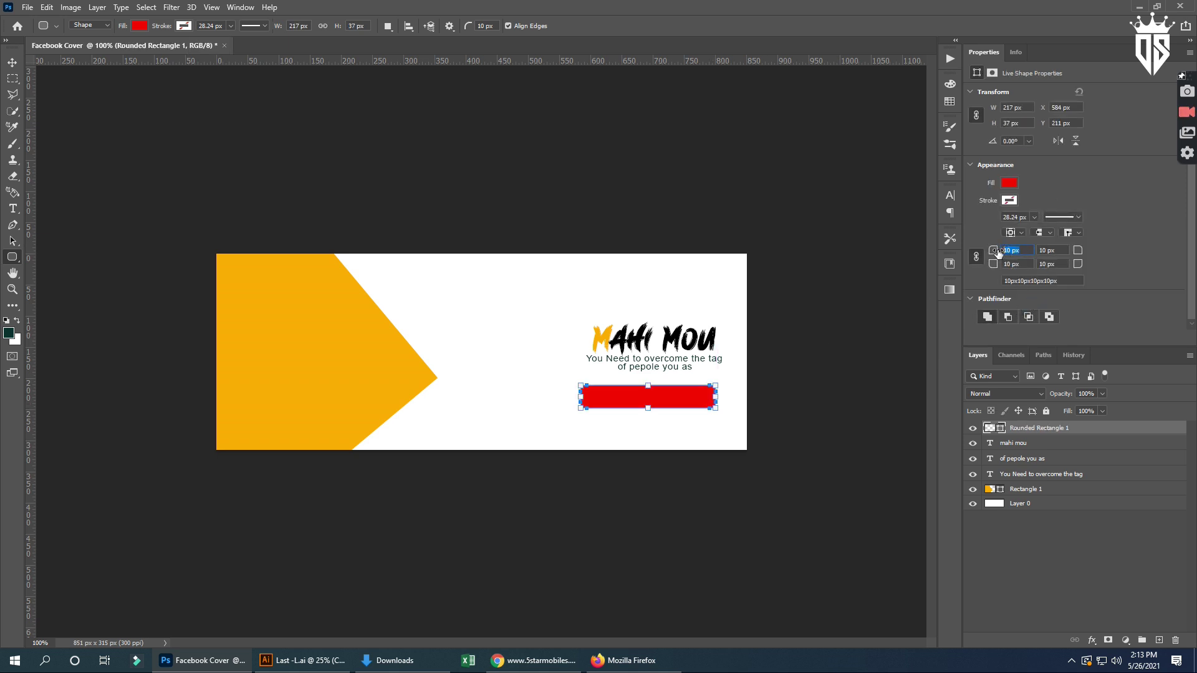
key(Return)
click(1010, 182)
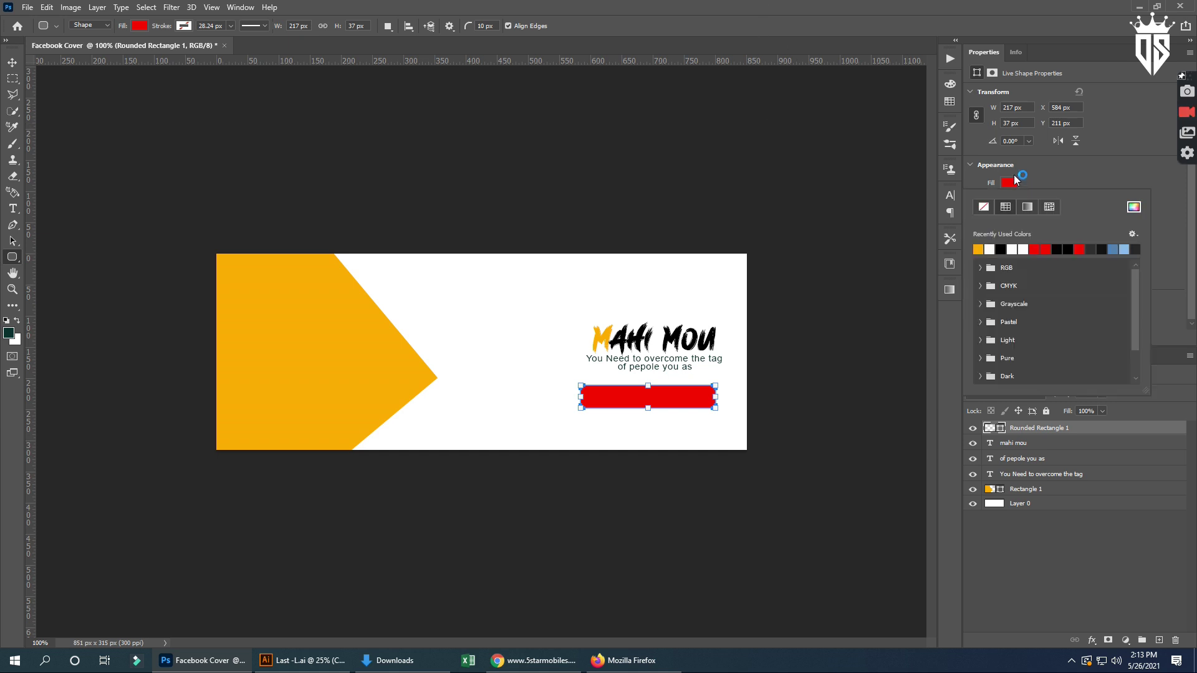
click(977, 250)
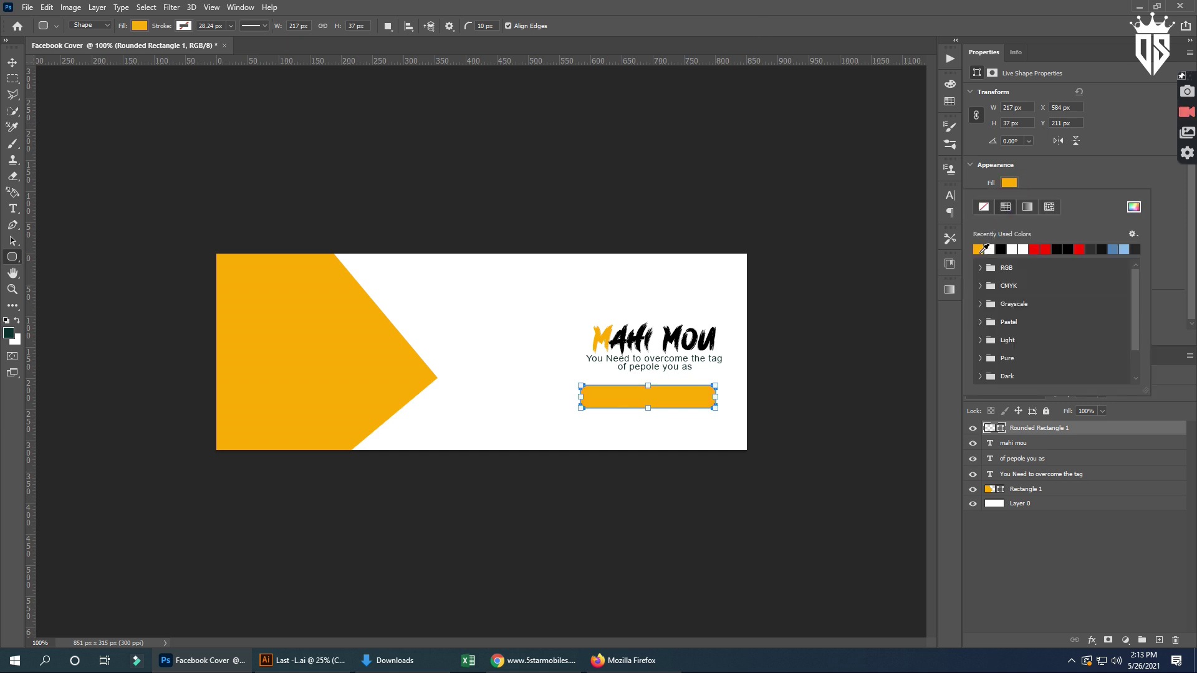
key(Escape)
click(12, 63)
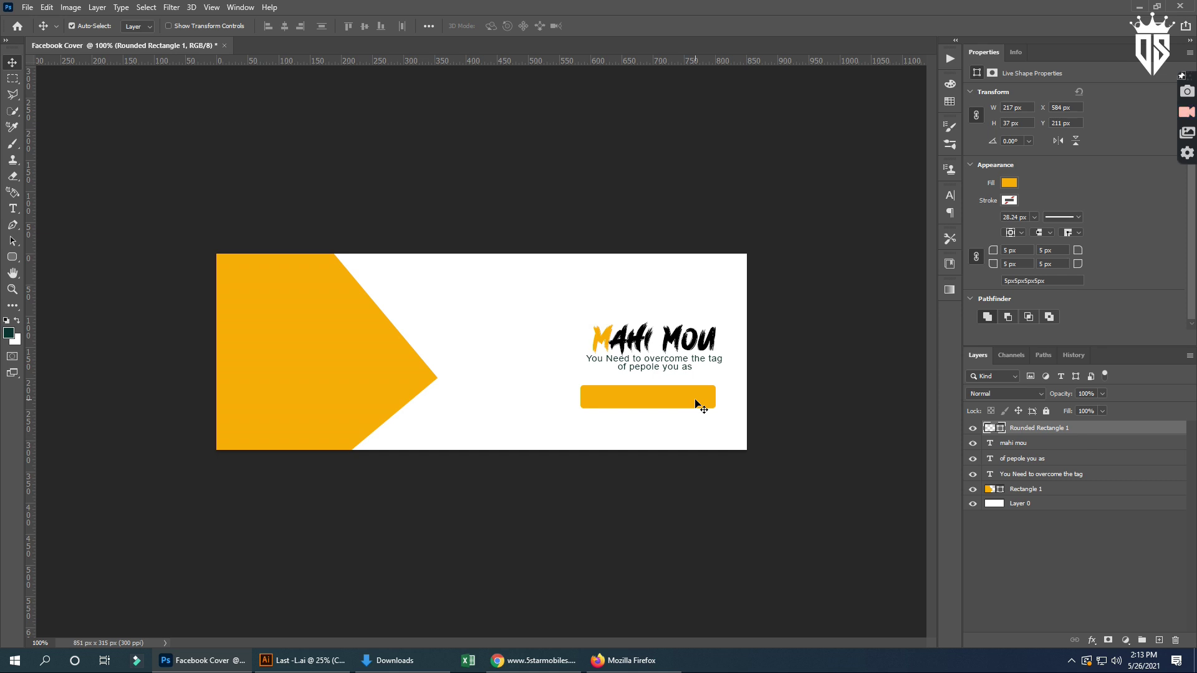
- Change the button bar's corner radius to 8 px
drag(1027, 250, 1002, 248)
text(8)
key(Return)
key(ctrl+plus)
key(ctrl+plus)
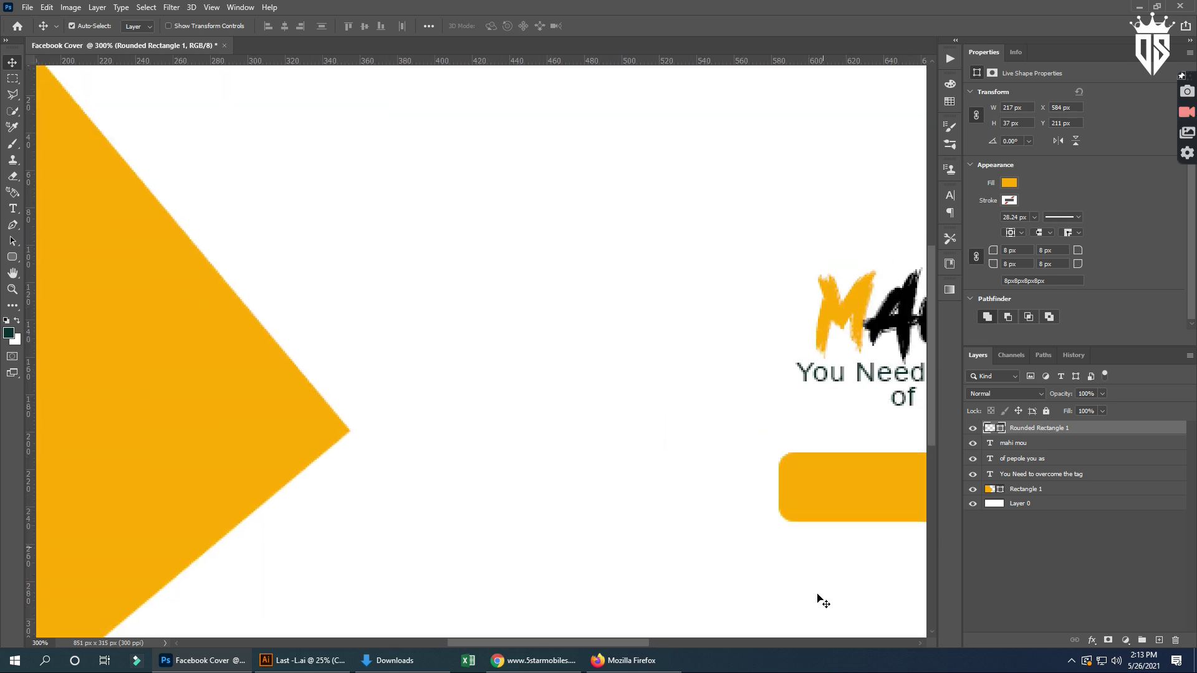
mouse_move(641, 643)
mouse_down()
mouse_move(787, 642)
mouse_move(734, 642)
mouse_up()
key(ctrl+minus)
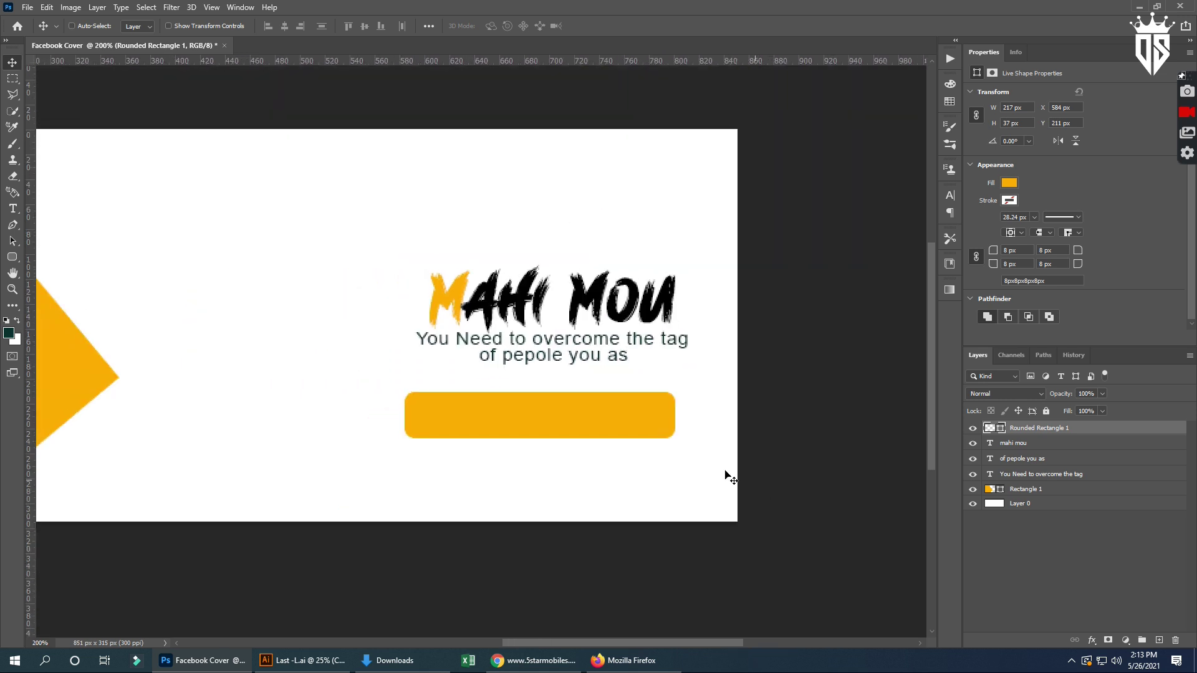
- Duplicate the button bar and shrink the copy to a 37 px square at its left end
right_click(1026, 430)
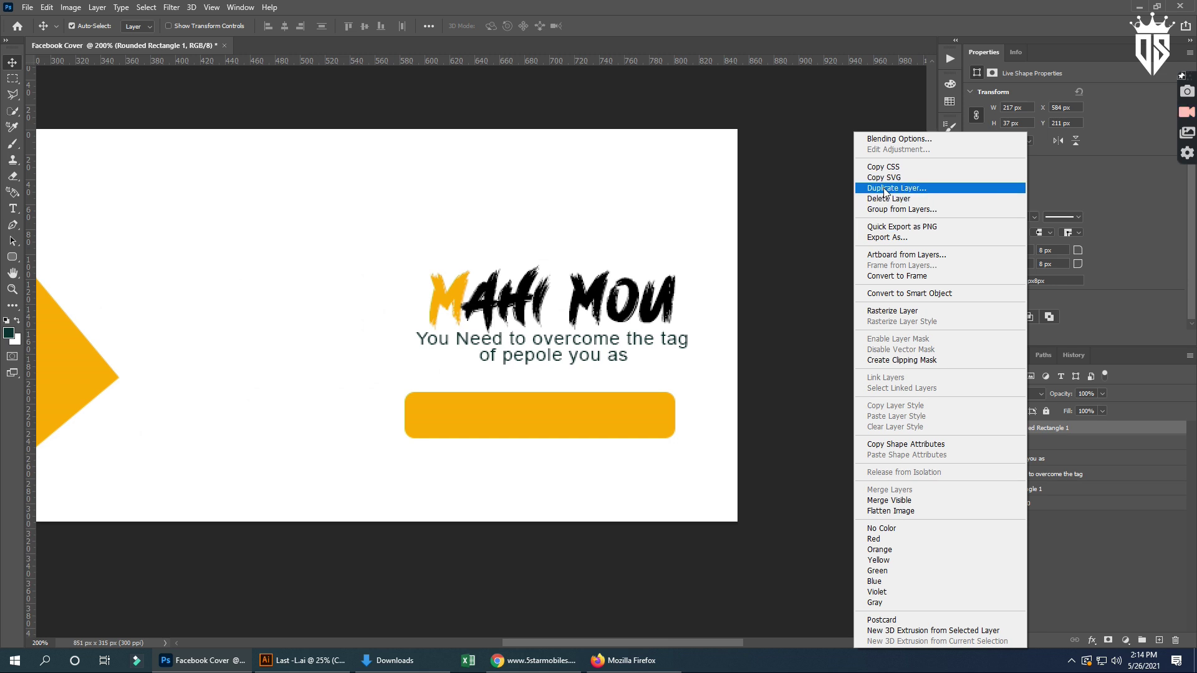
click(891, 188)
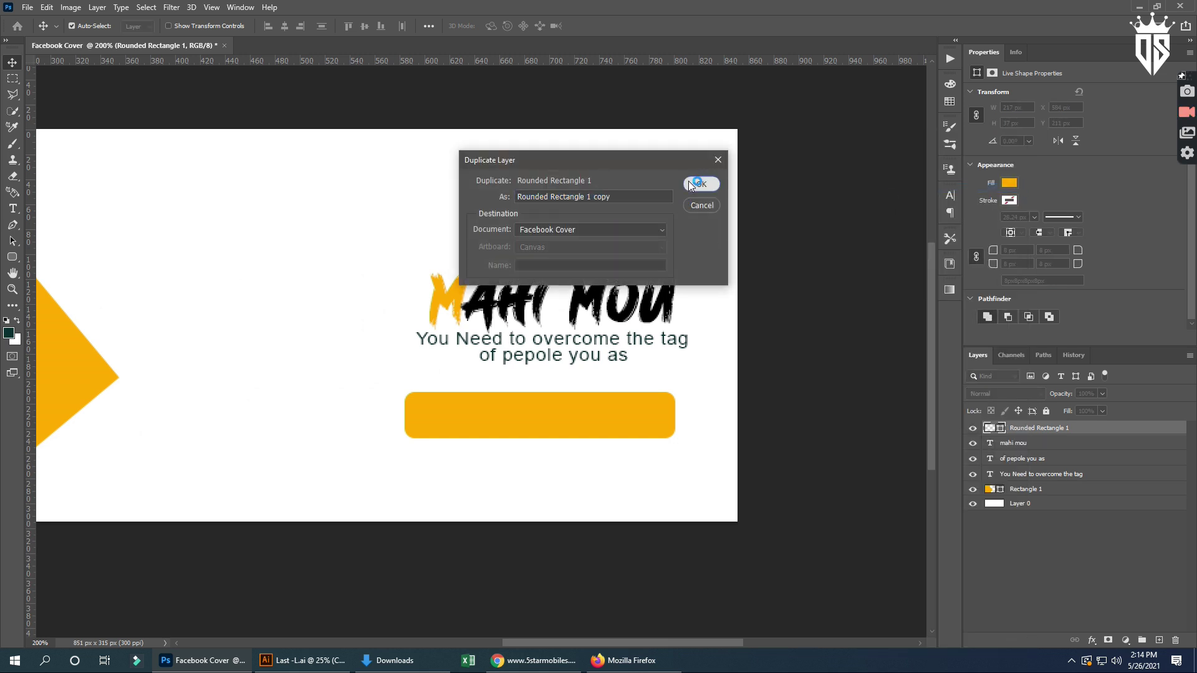
click(692, 187)
key(ctrl+t)
drag(665, 419, 540, 428)
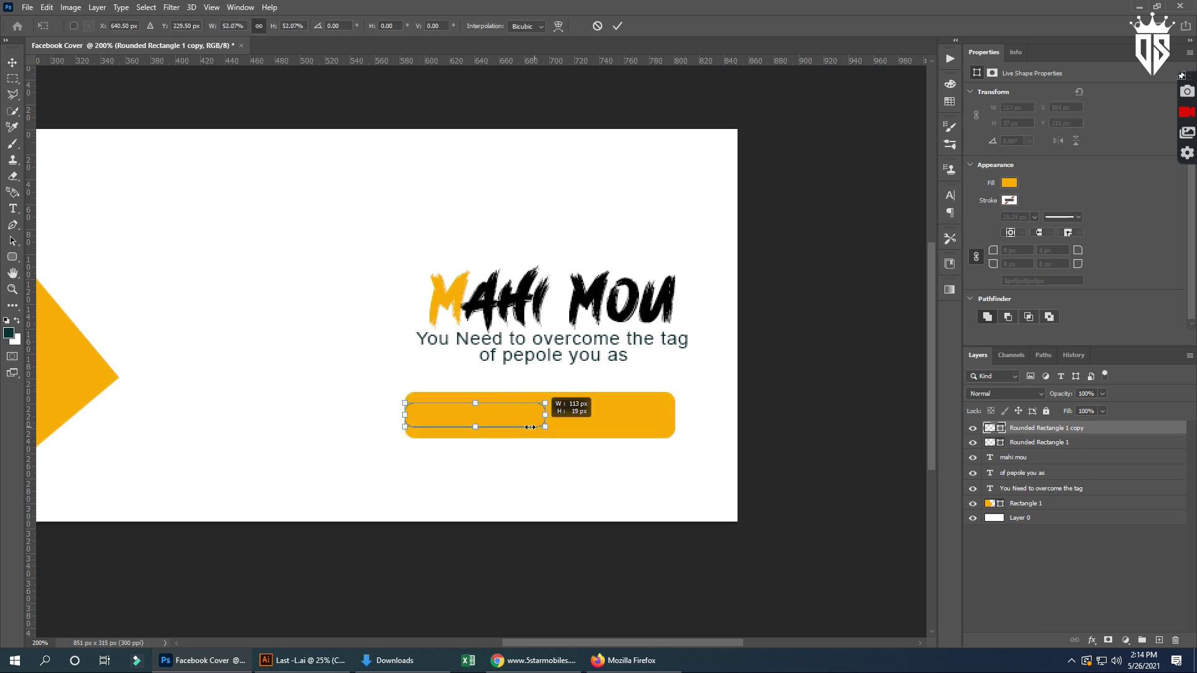
drag(679, 417, 447, 421)
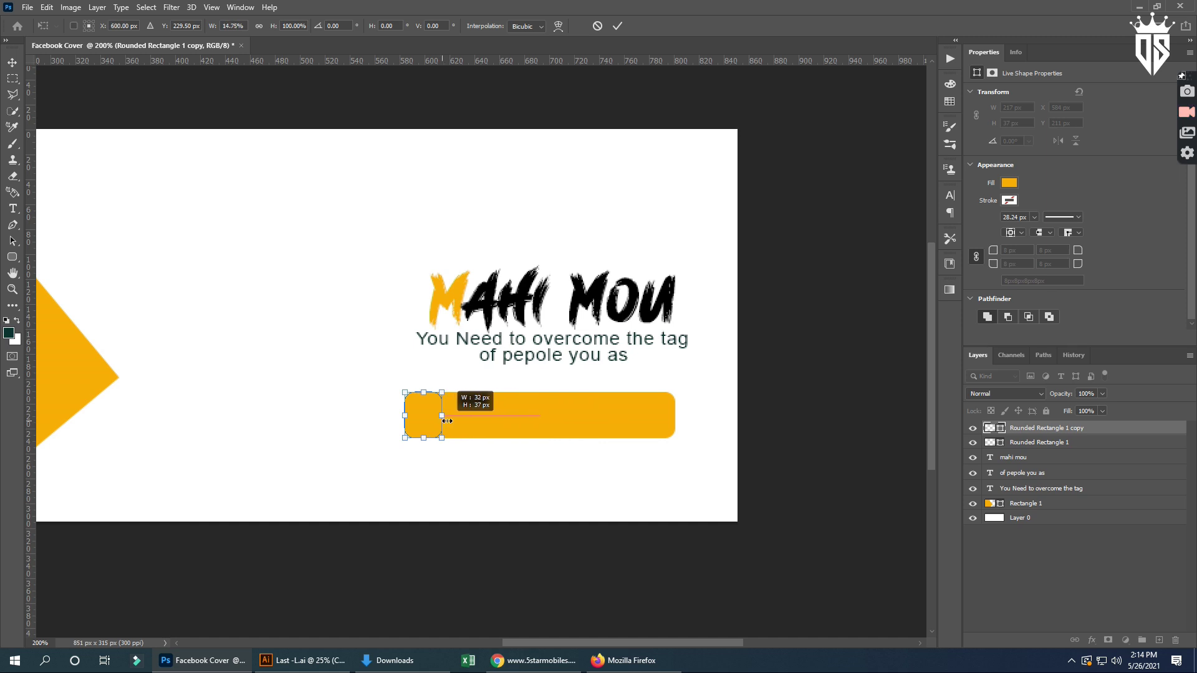
drag(447, 421, 450, 418)
click(612, 32)
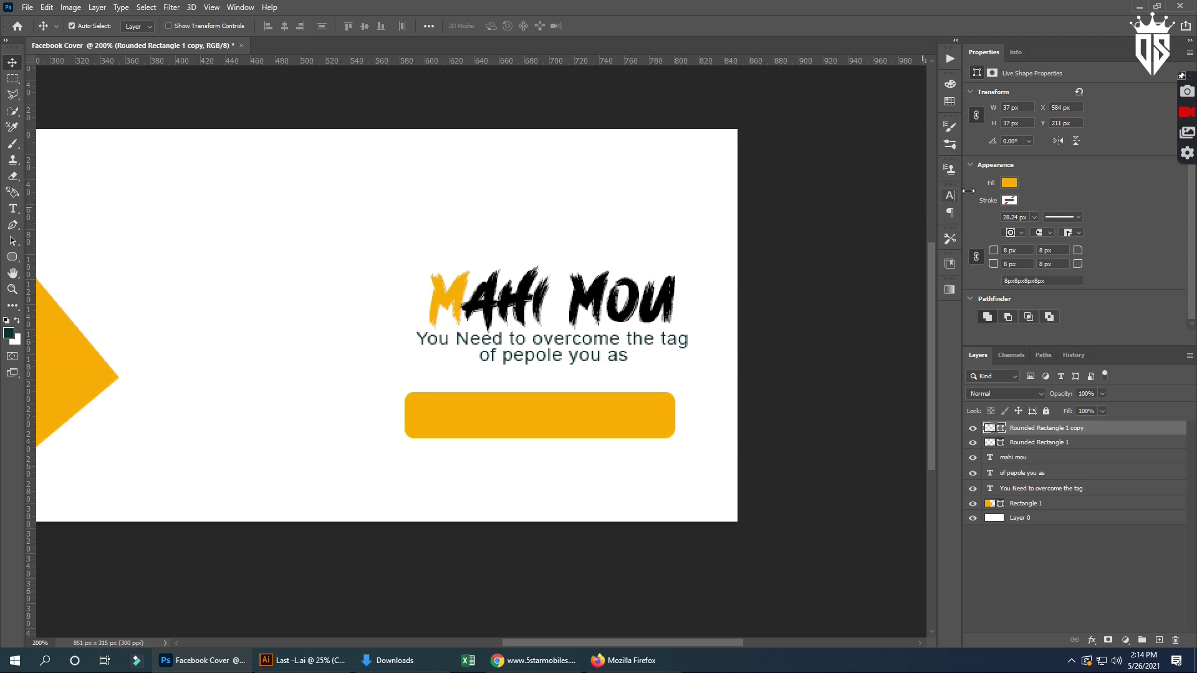
- Fill the square copy with black
click(1008, 185)
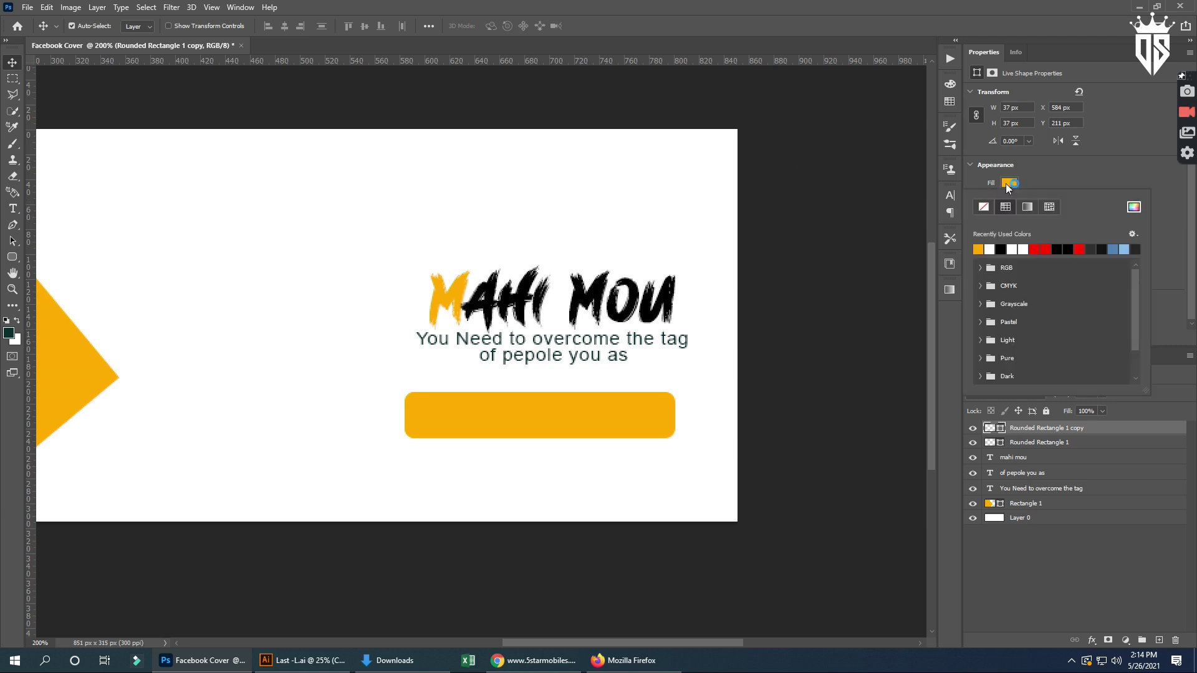
click(1001, 249)
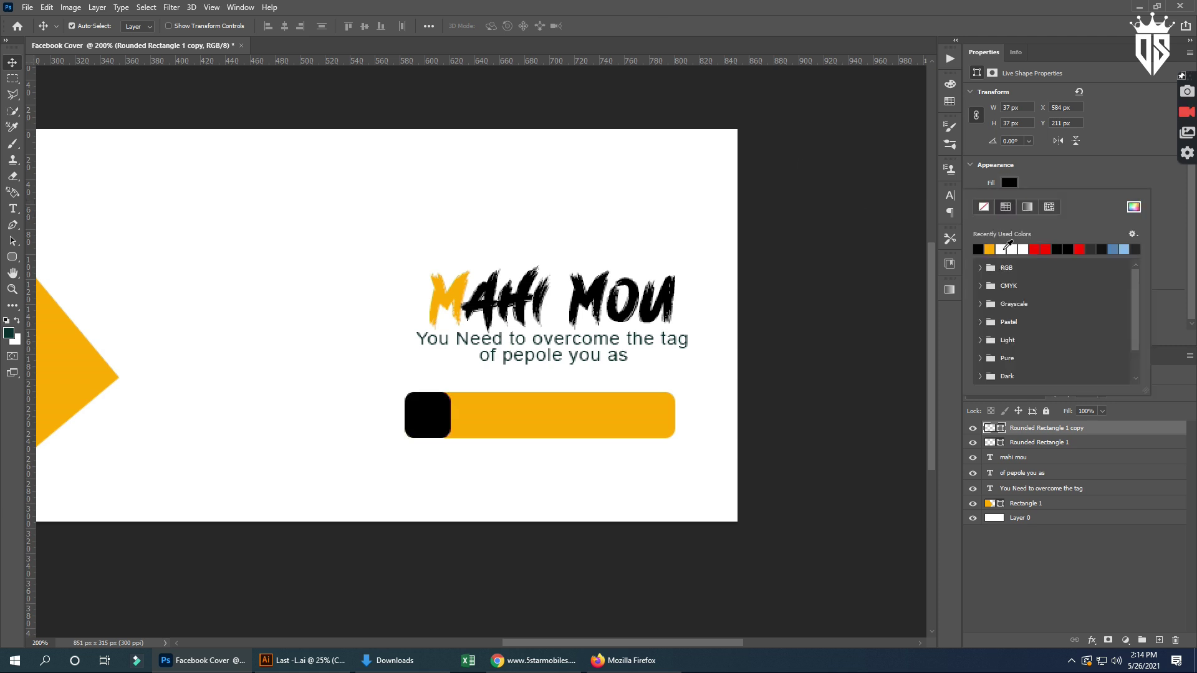
click(10, 68)
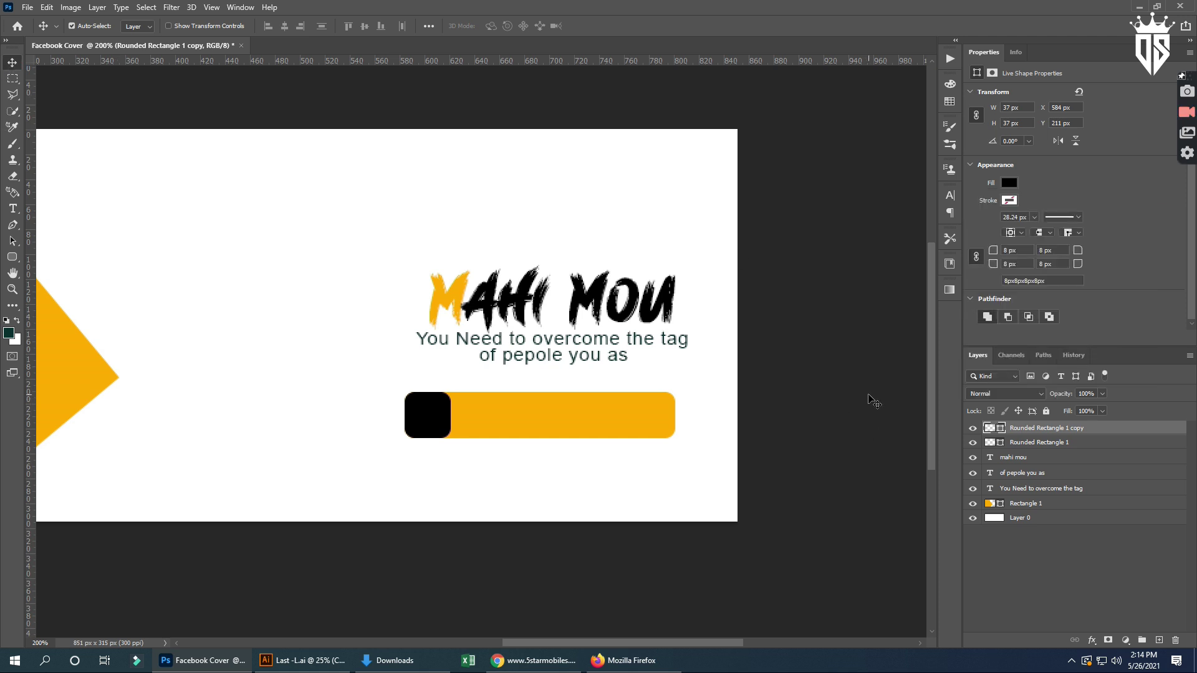
click(12, 257)
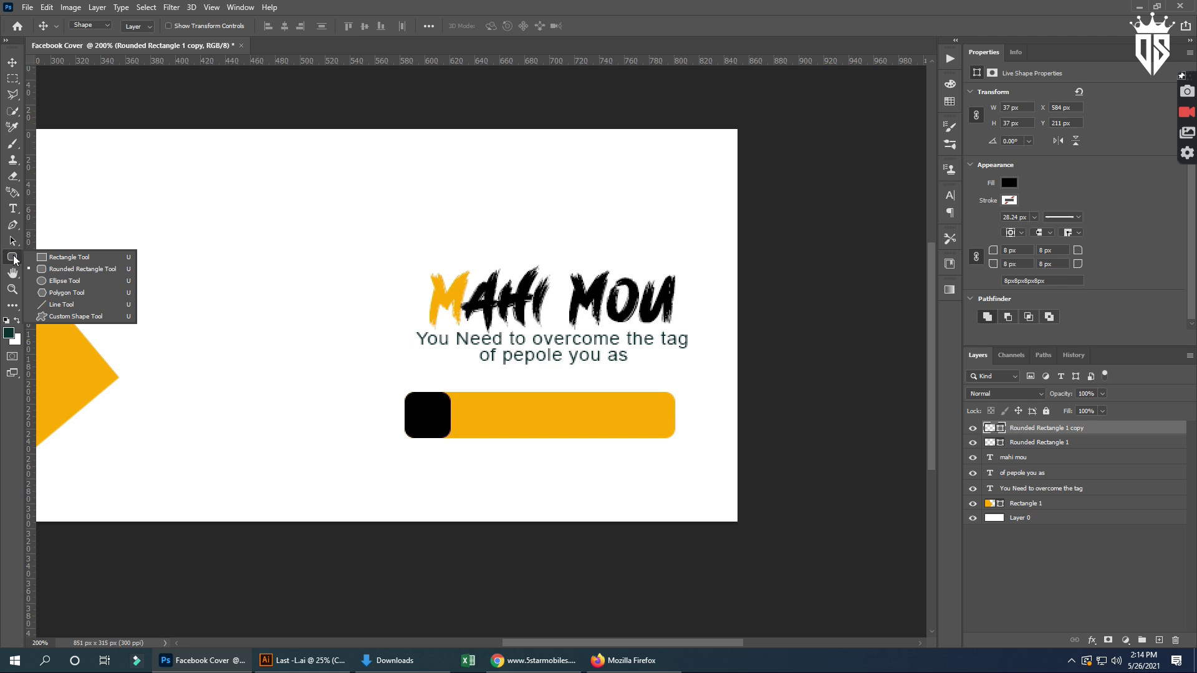
- Draw a small pentagon above the name and remove its fill
click(74, 292)
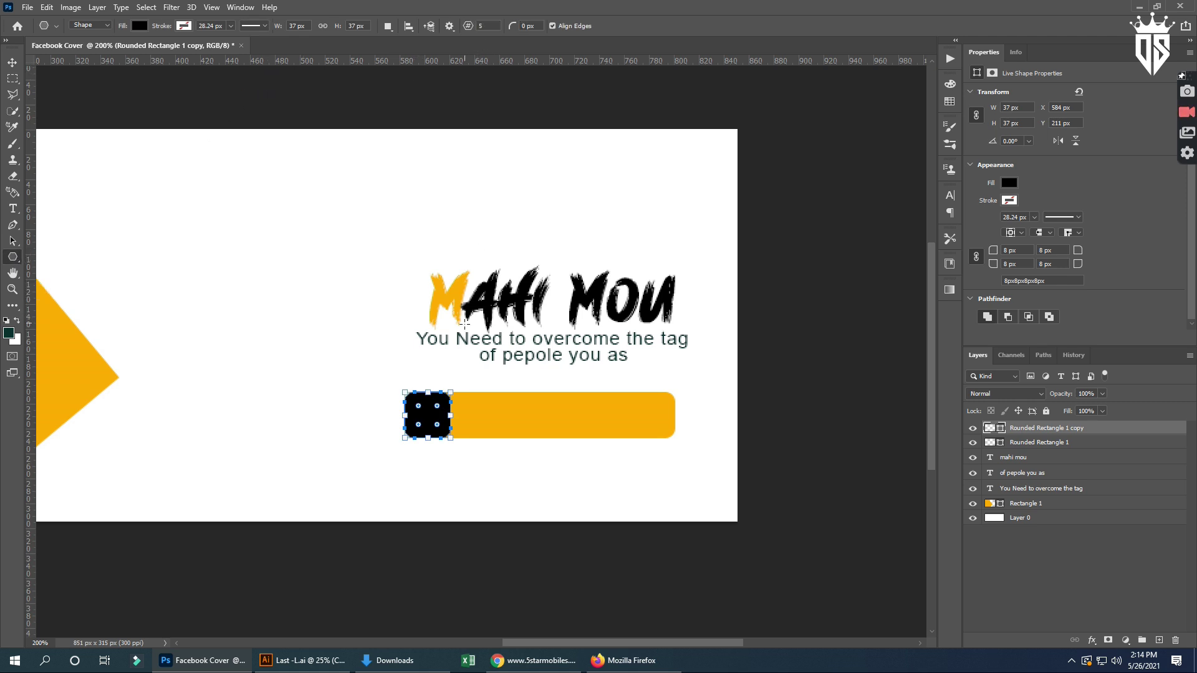
drag(372, 229, 410, 266)
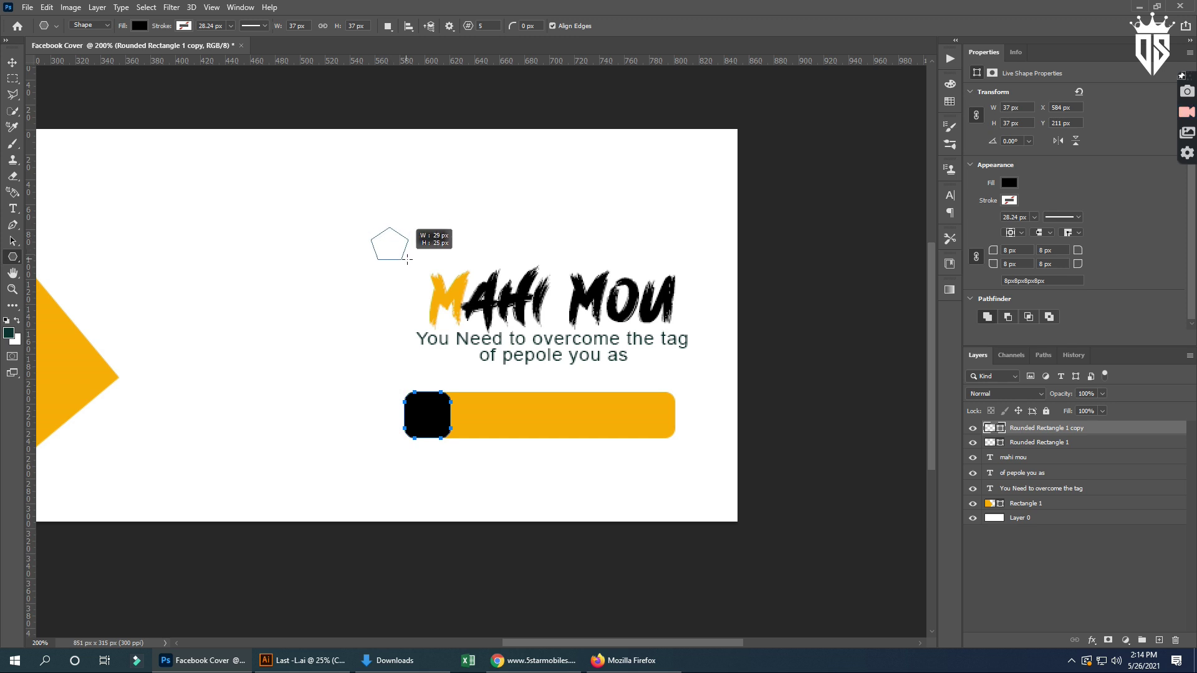
drag(410, 266, 417, 258)
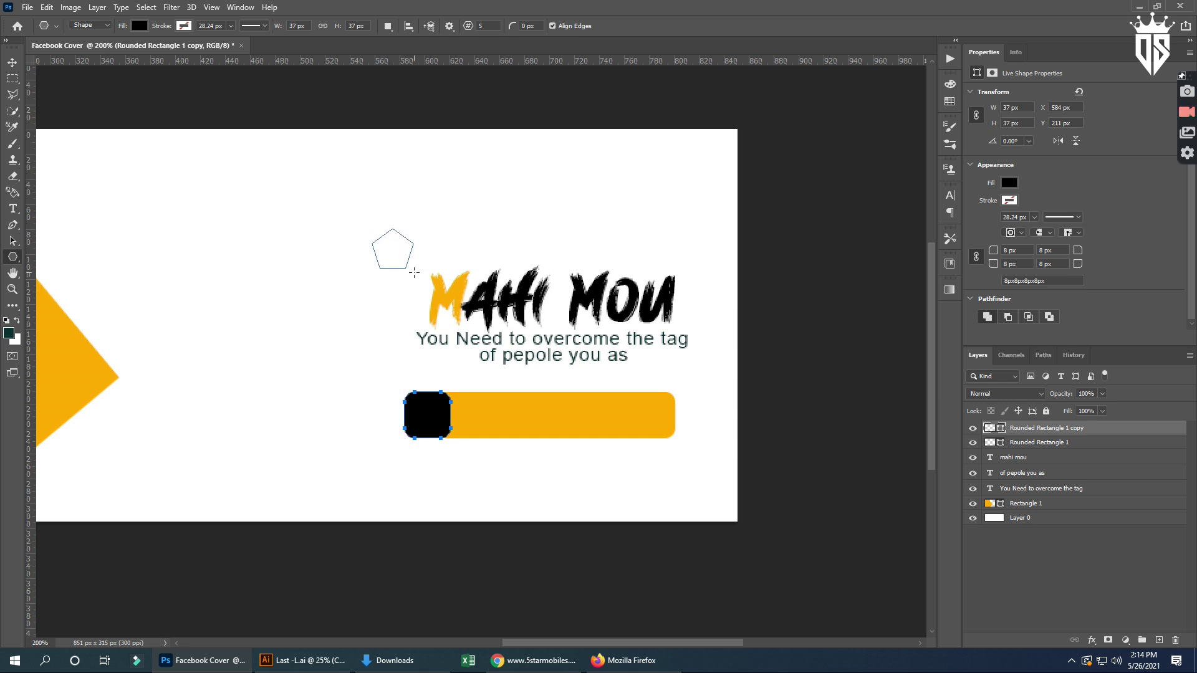
click(139, 26)
click(65, 56)
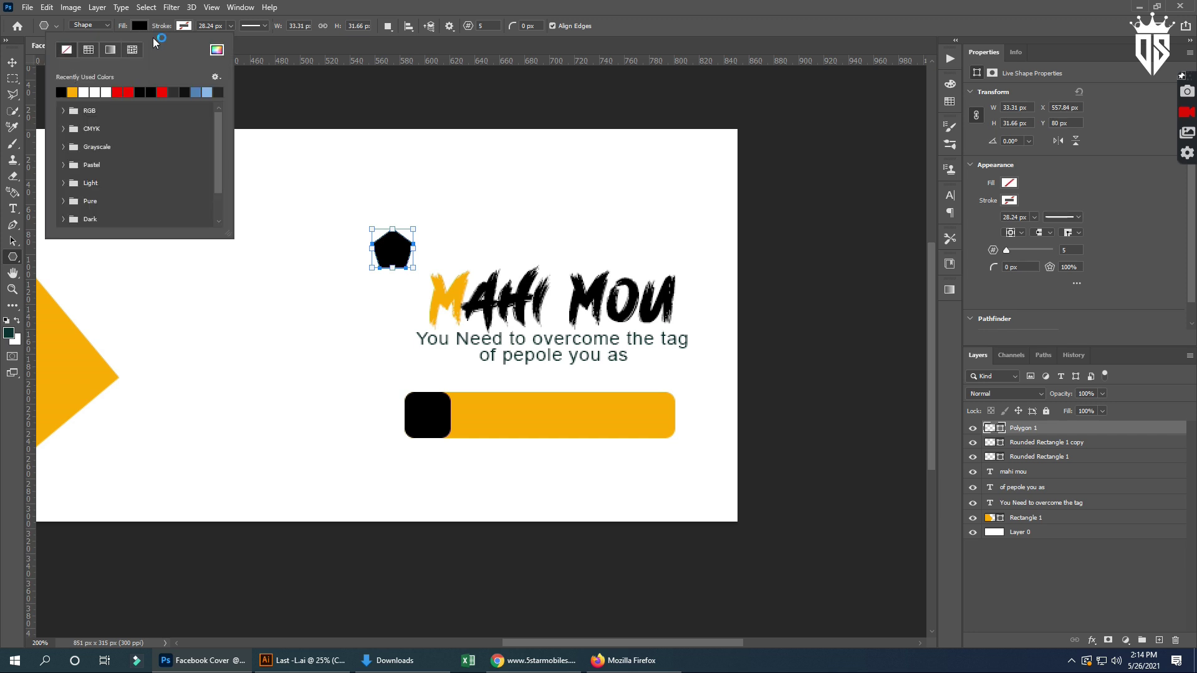
- Give the pentagon a thin black outline of about 0.88 px
click(183, 25)
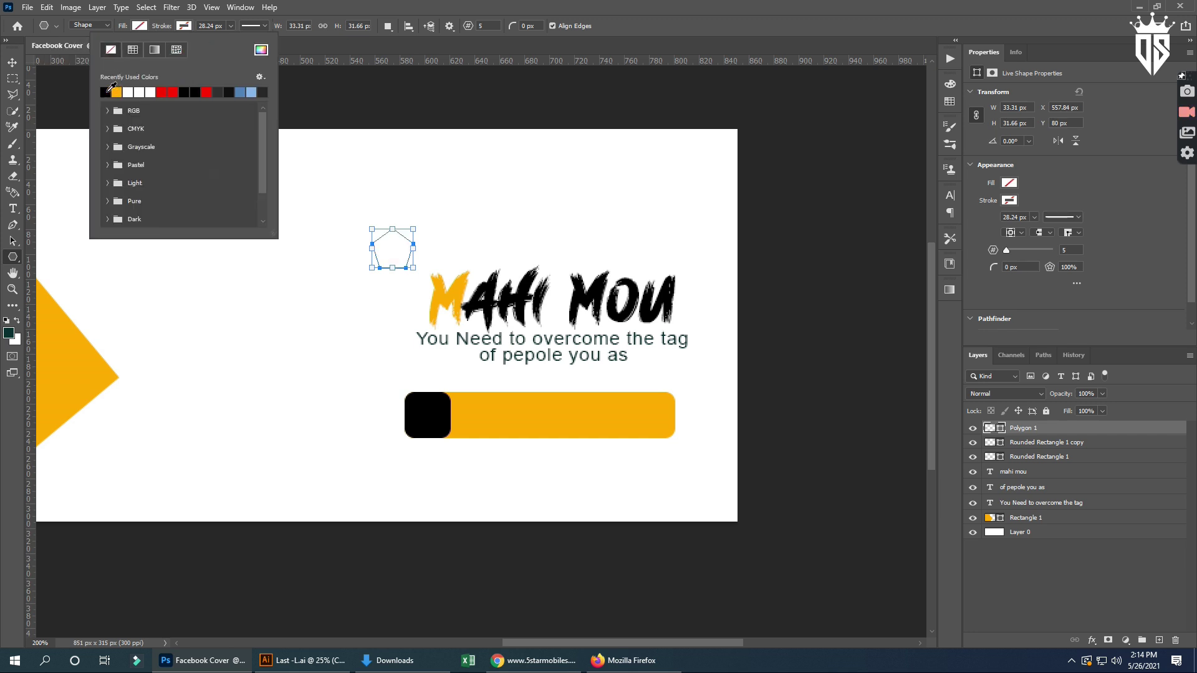
click(110, 91)
click(231, 25)
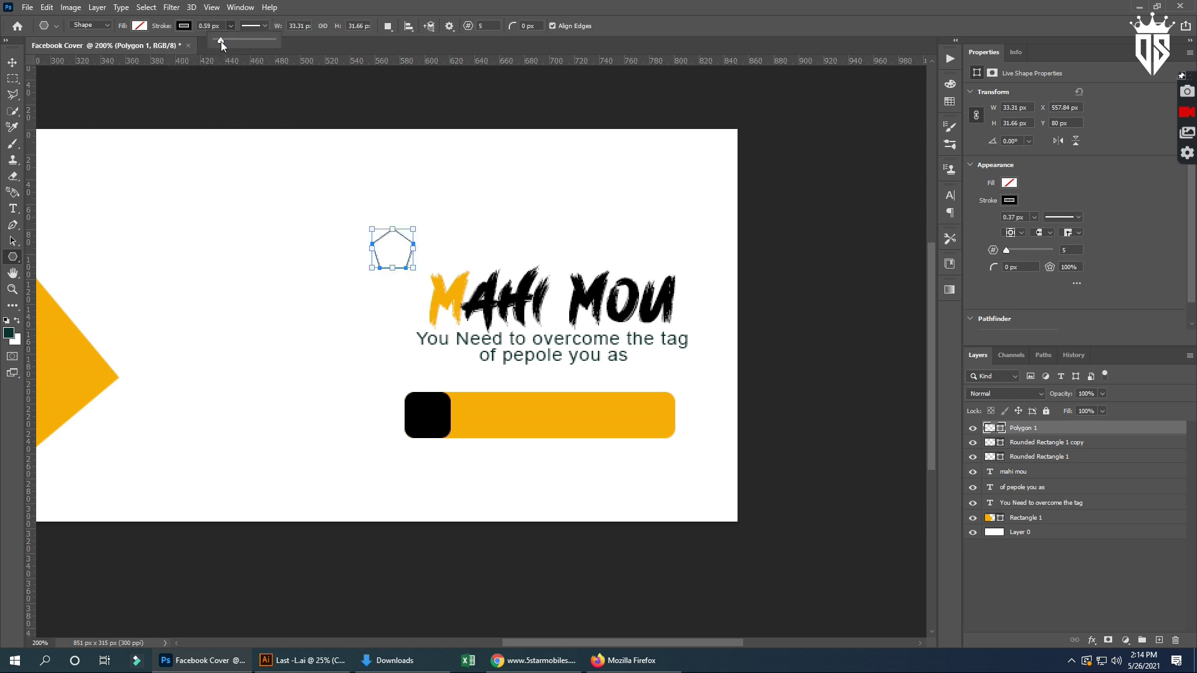
drag(222, 39, 237, 43)
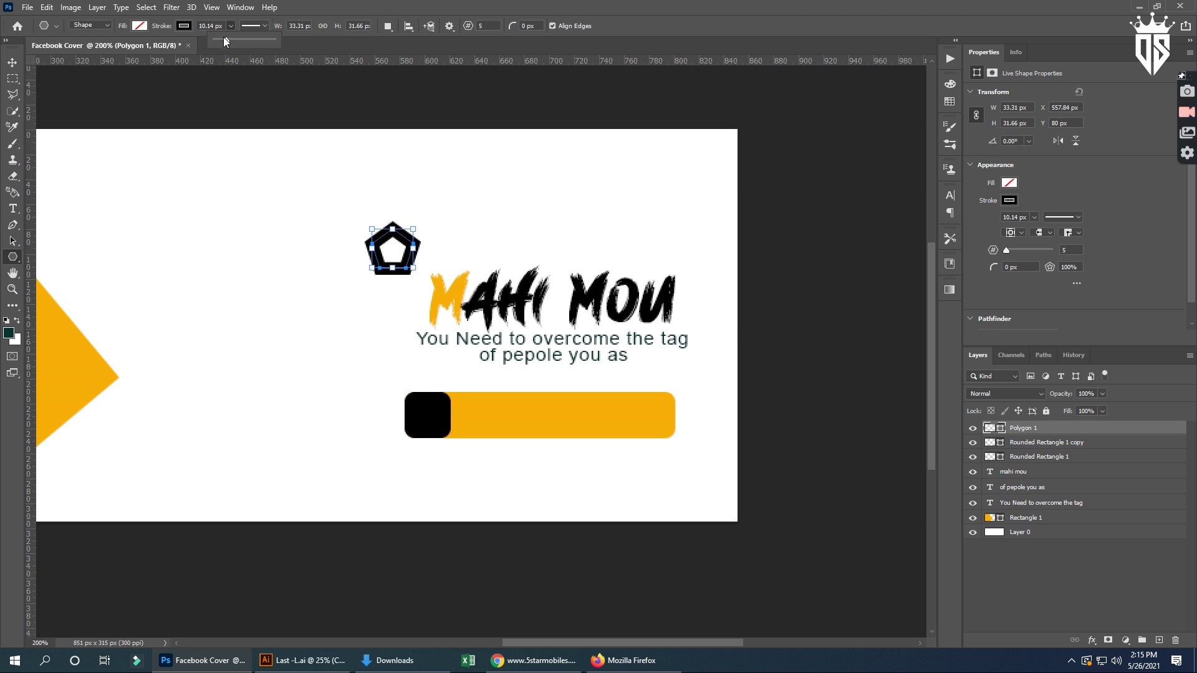
click(12, 63)
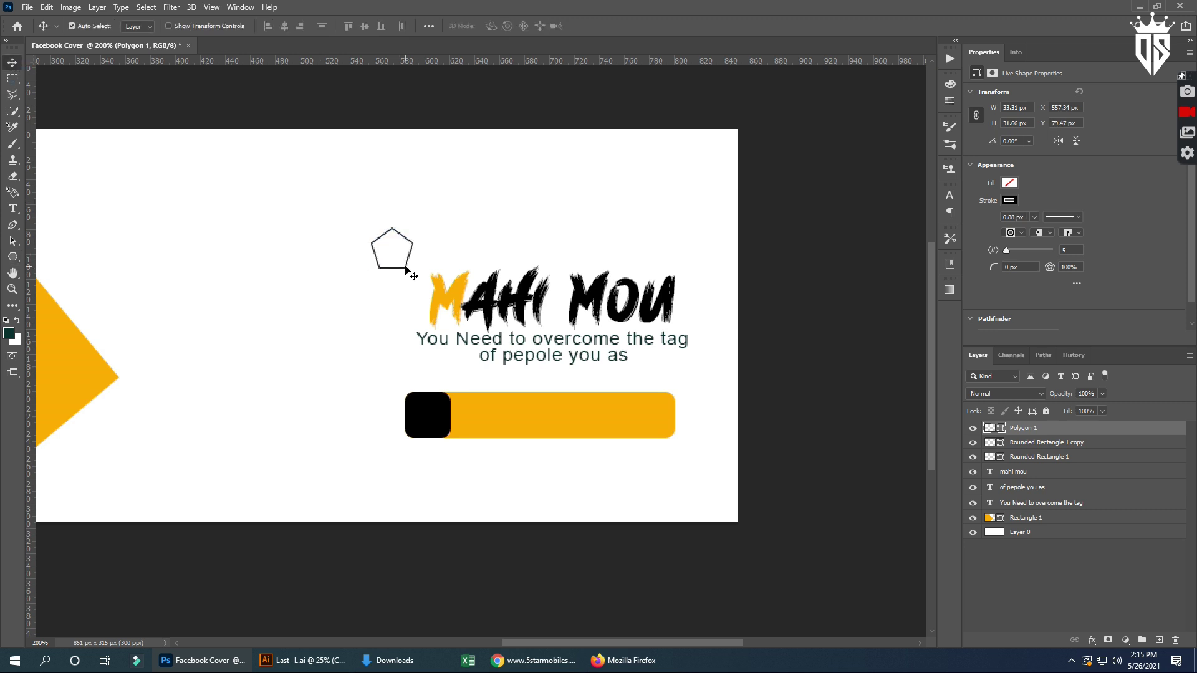
drag(404, 271, 400, 298)
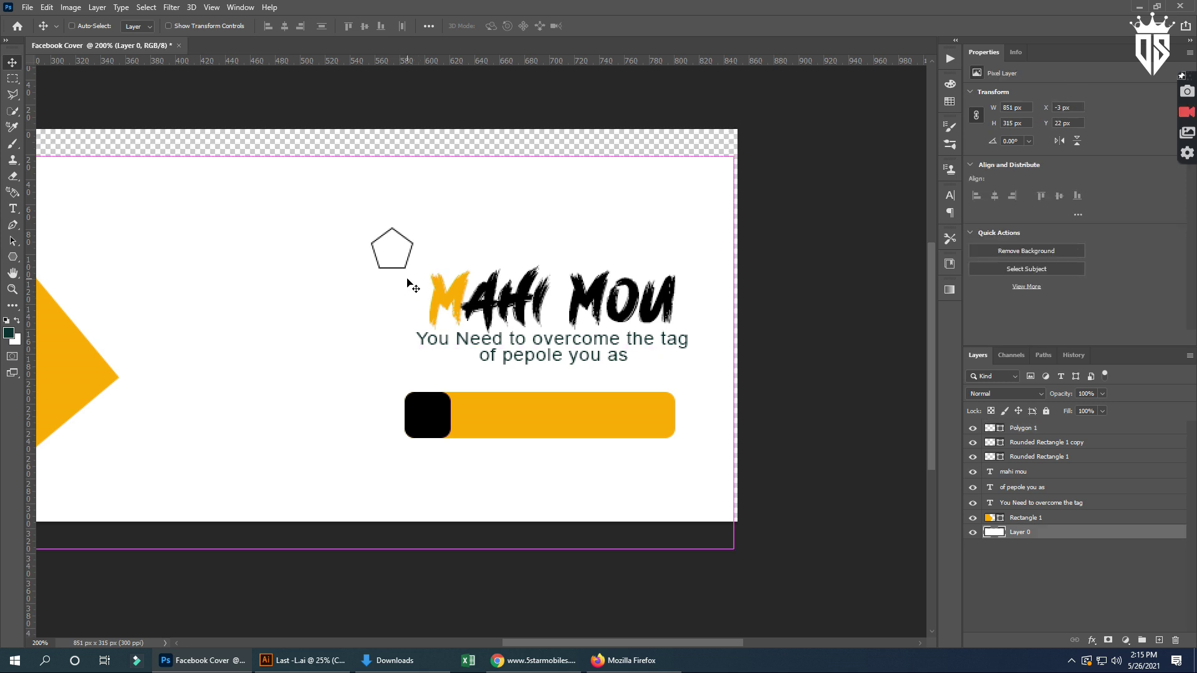
- Undo the stray background move and thicken Polygon 1's outline to 1.96 px
key(ctrl+z)
click(1031, 430)
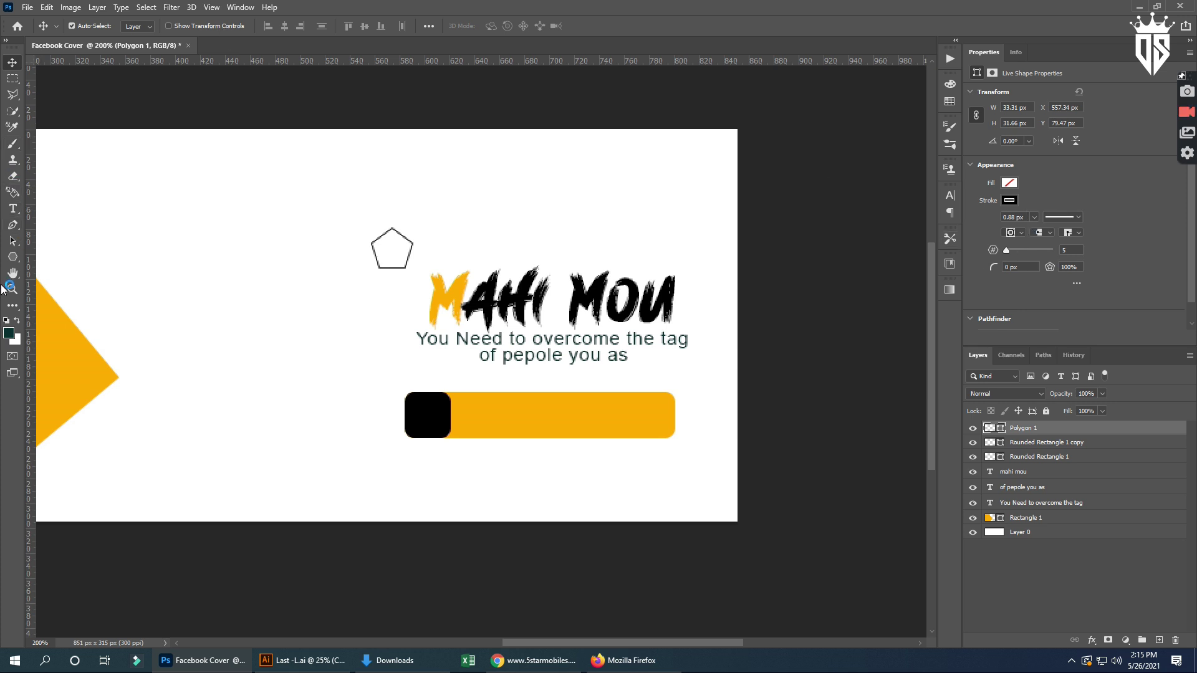
click(13, 259)
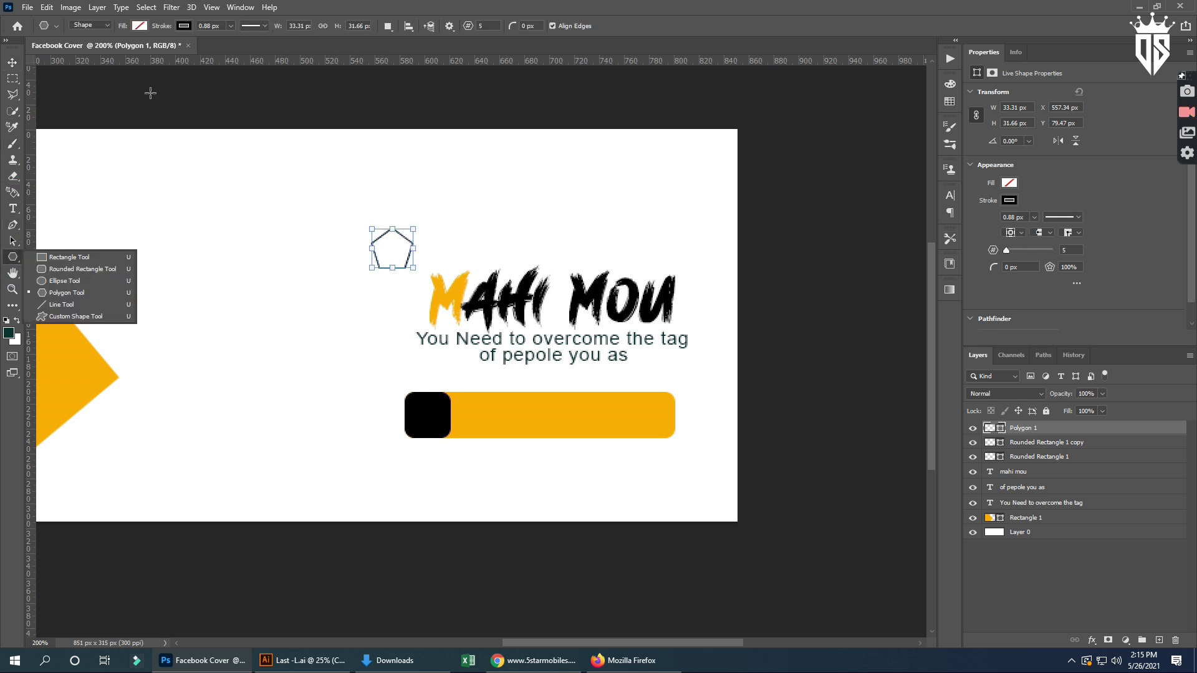
click(230, 27)
drag(234, 43, 235, 38)
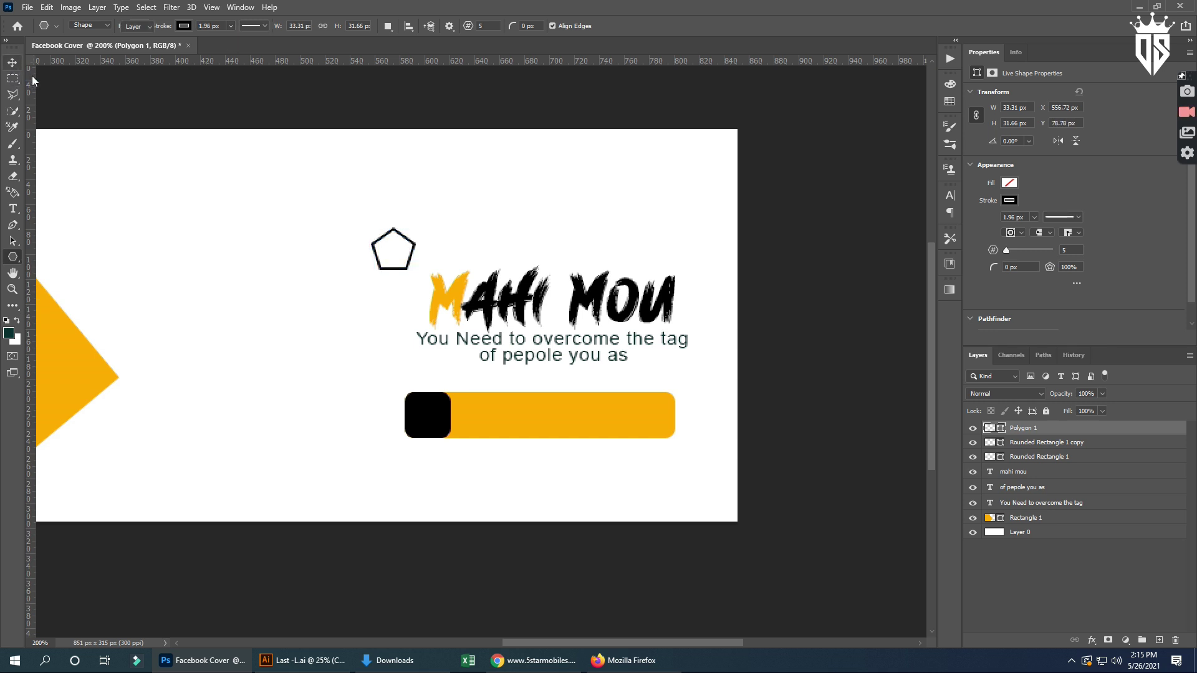
- Rotate the pentagon about -83° and squash it into a flatter shape
key(v)
key(ctrl+t)
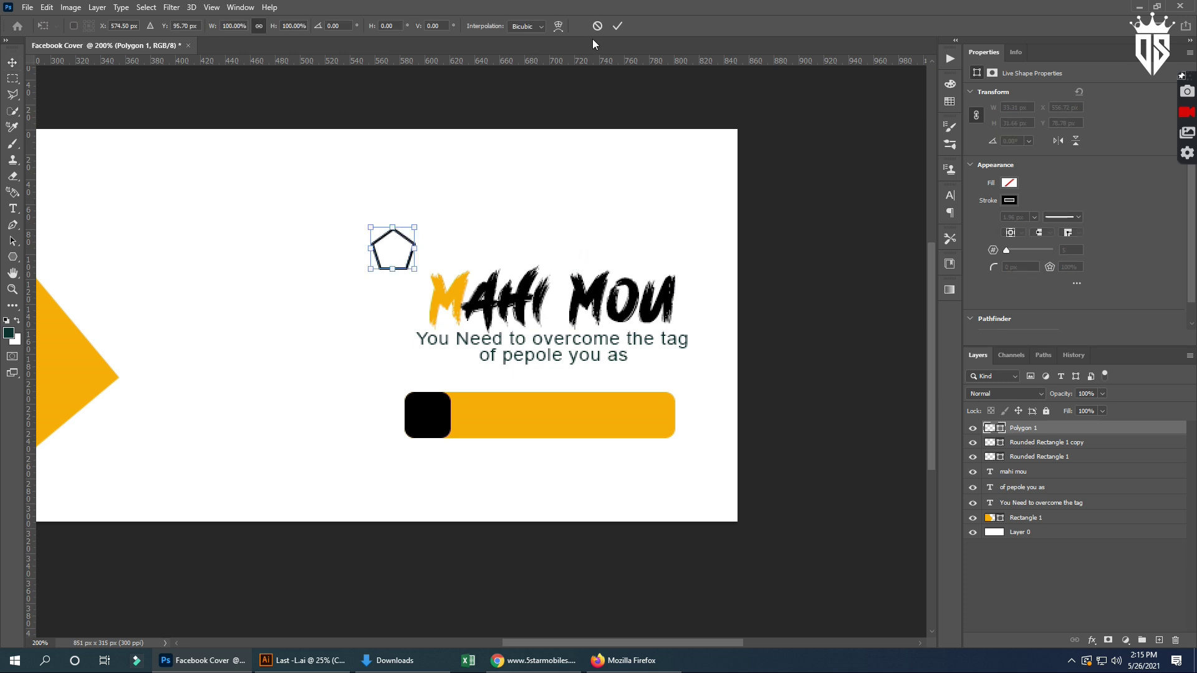
key(ctrl+plus)
key(ctrl+plus)
drag(363, 204, 366, 91)
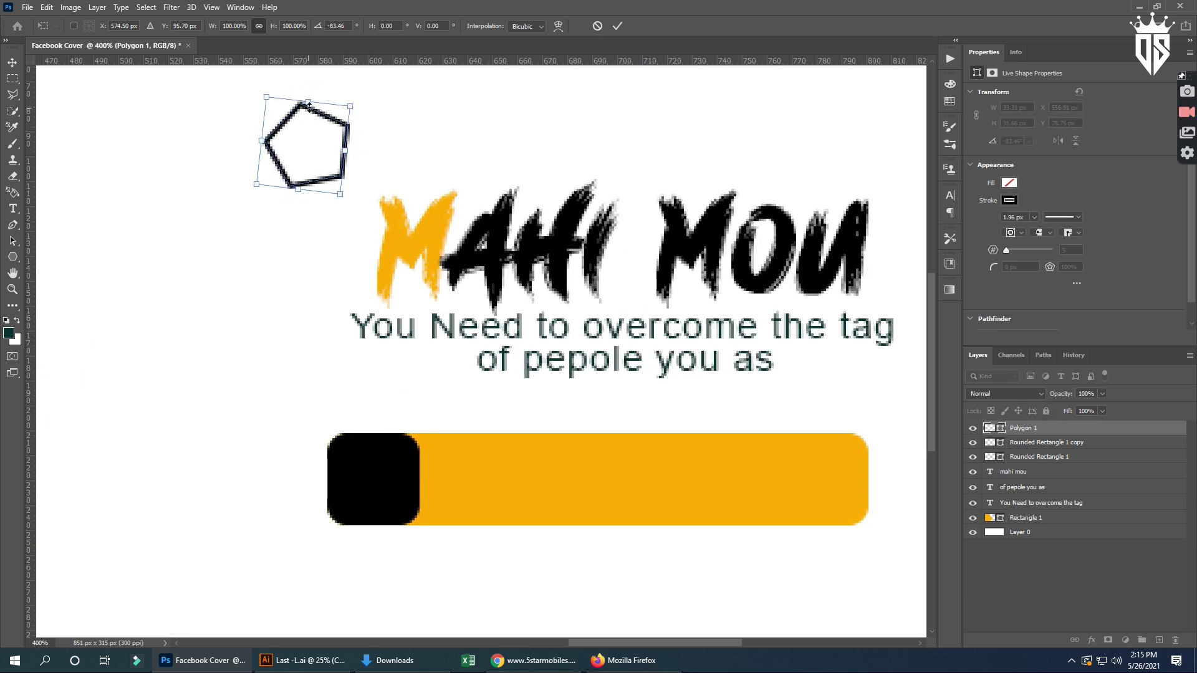
drag(308, 101, 472, 94)
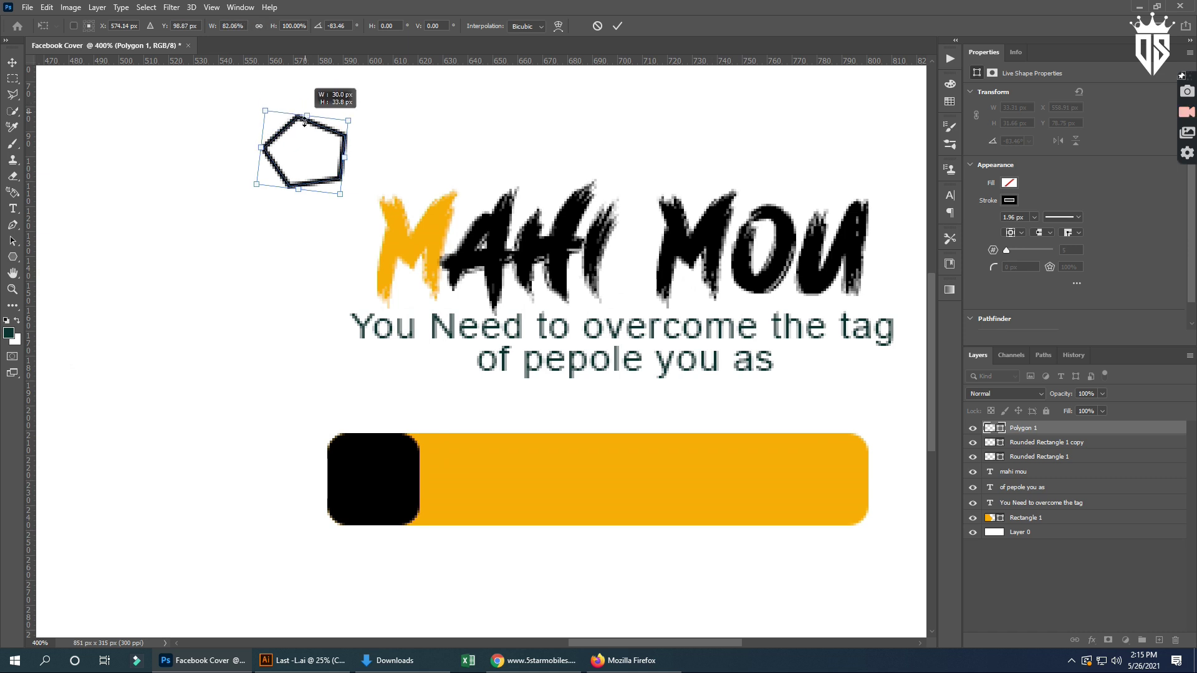
click(617, 25)
right_click(1060, 430)
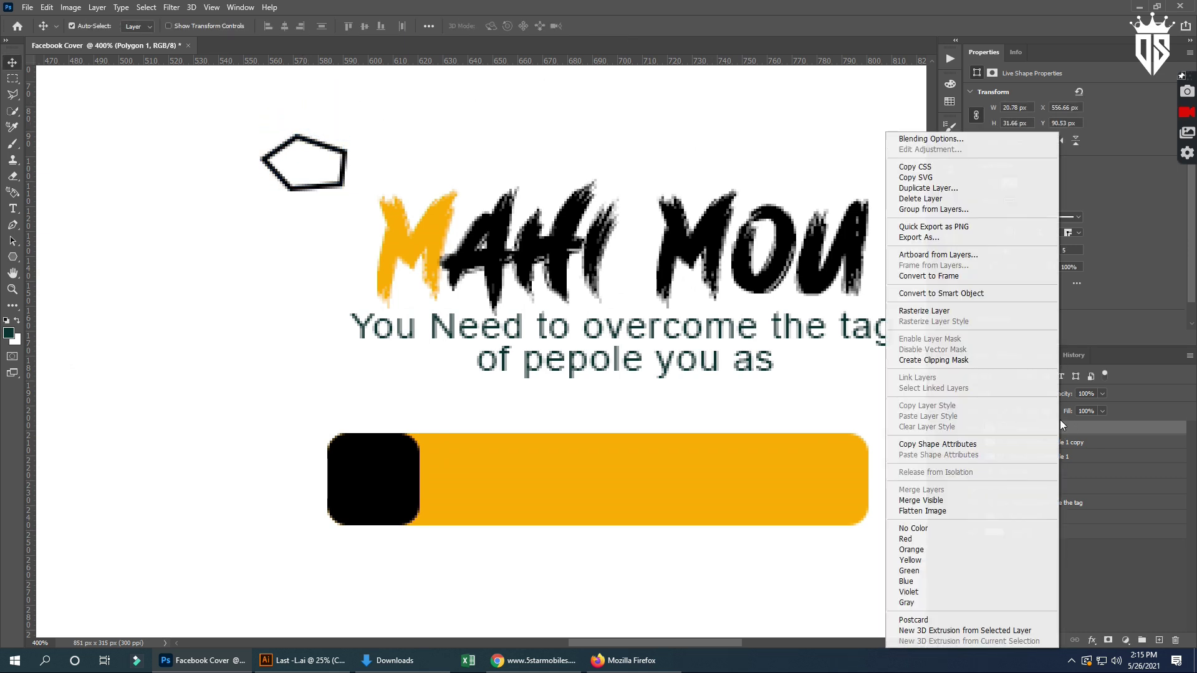
- Rasterize Polygon 1 and delete its right portion, leaving a small left-pointing chevron
click(926, 310)
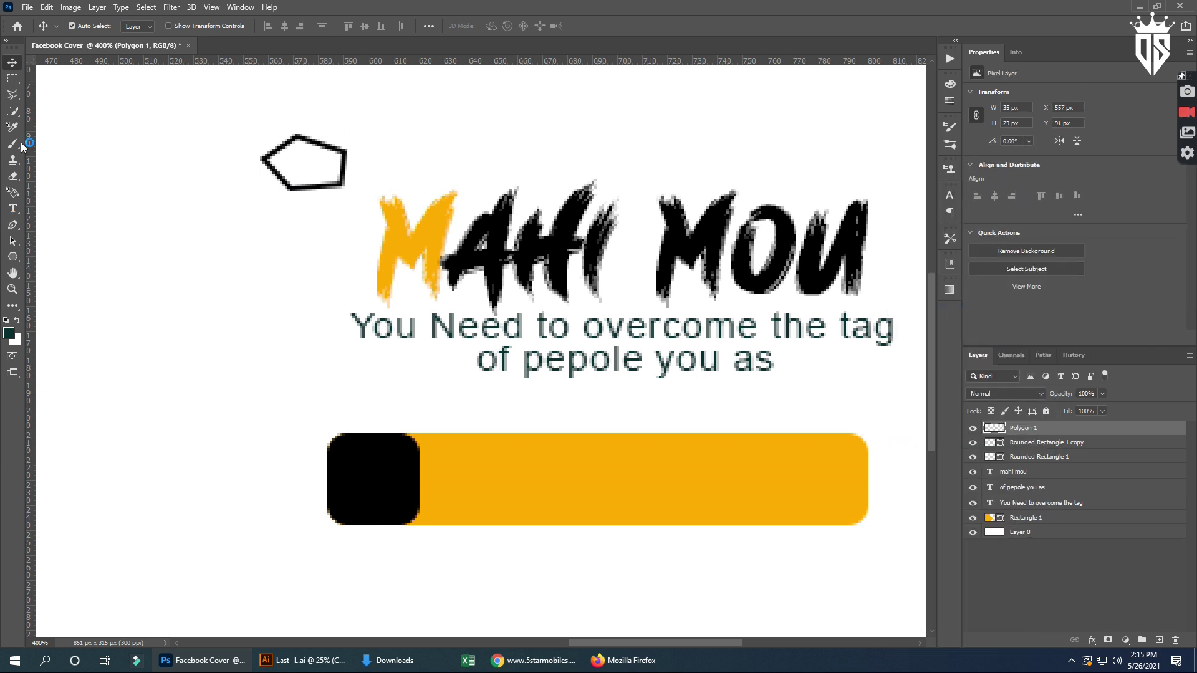
click(12, 78)
drag(283, 122, 418, 252)
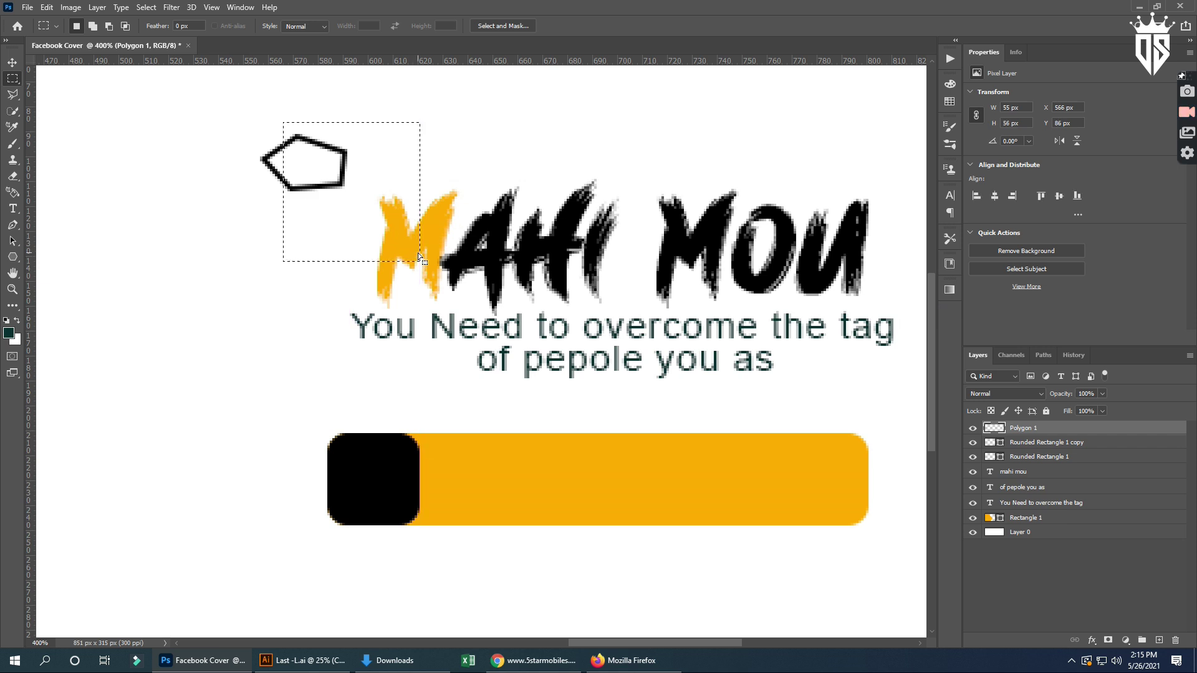
key(Delete)
key(ctrl+d)
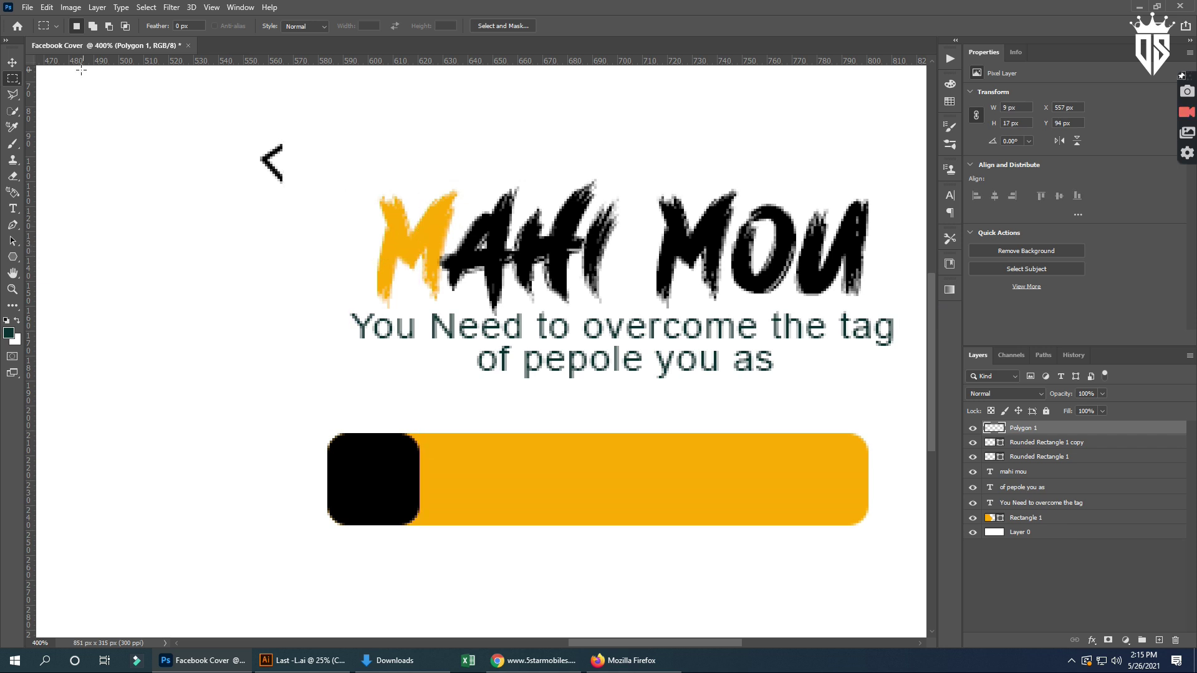
- Move the chevron inside the black square at the button's left end
click(12, 62)
key(ctrl+t)
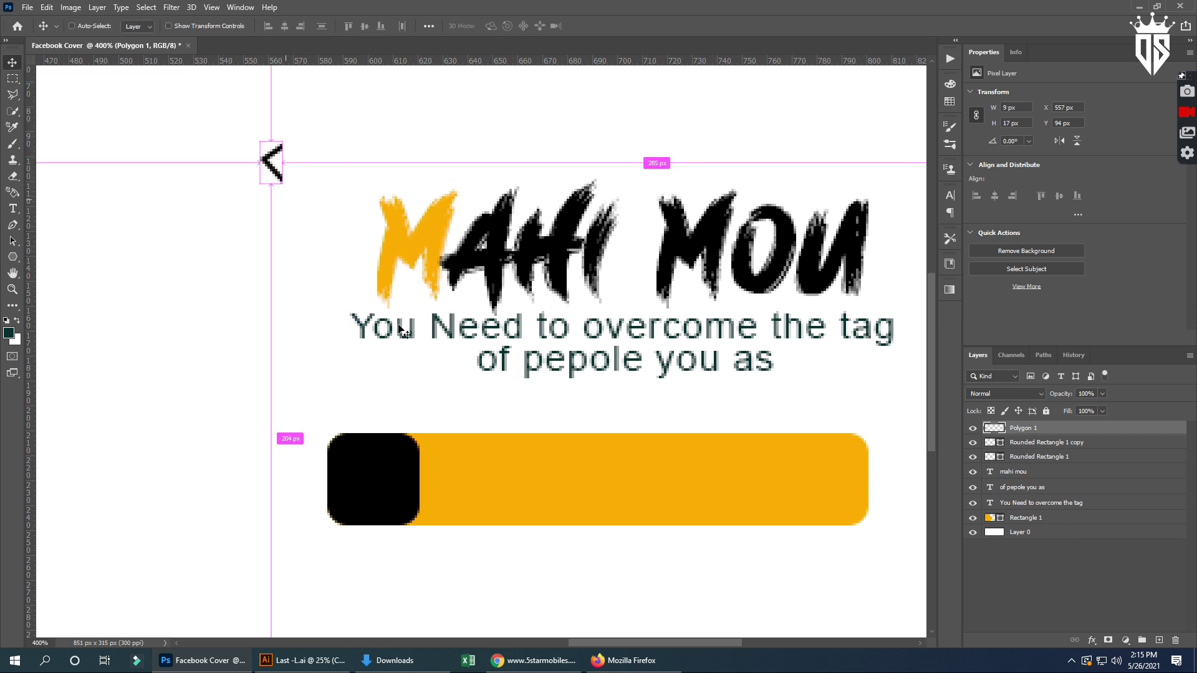
mouse_move(276, 206)
mouse_down()
mouse_move(368, 479)
mouse_move(368, 524)
mouse_up()
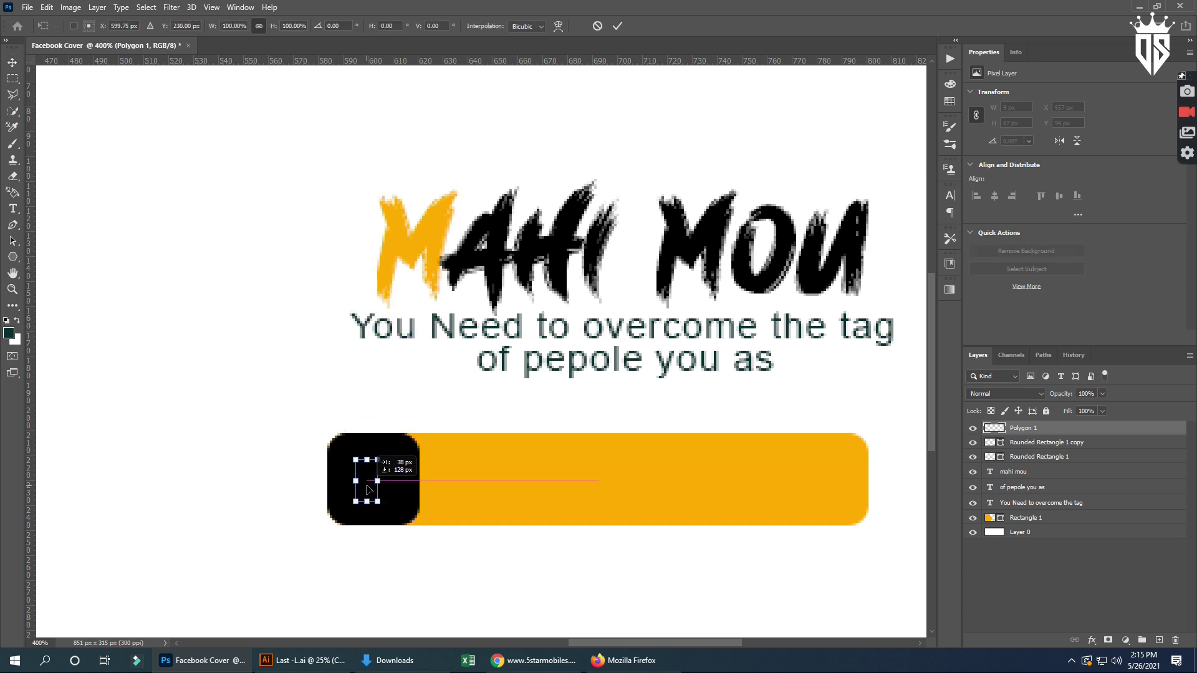
text(599)
key(Return)
- Apply a white Color Overlay to the chevron layer
right_click(1036, 427)
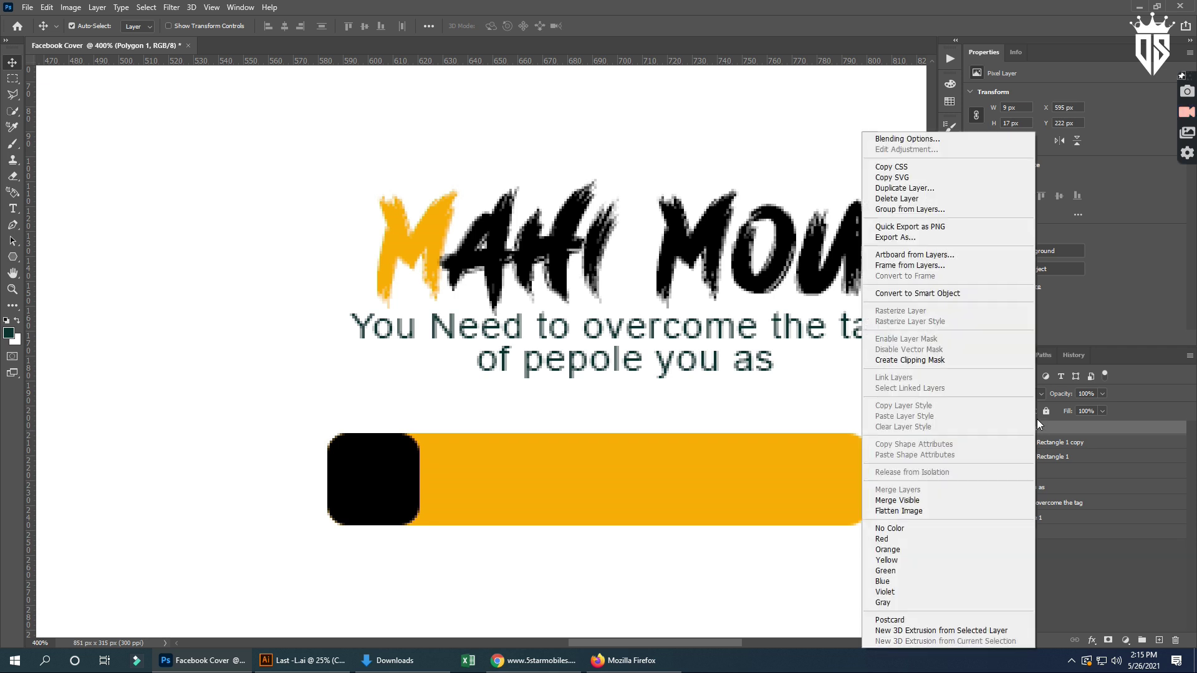
click(934, 137)
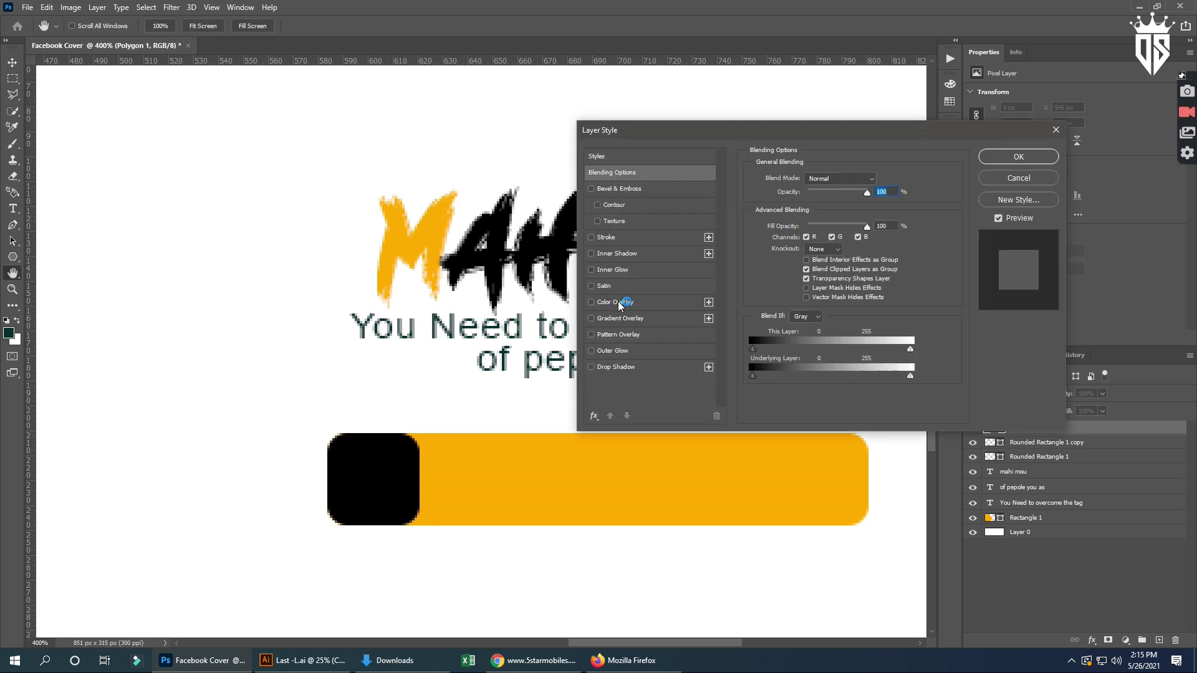
click(620, 303)
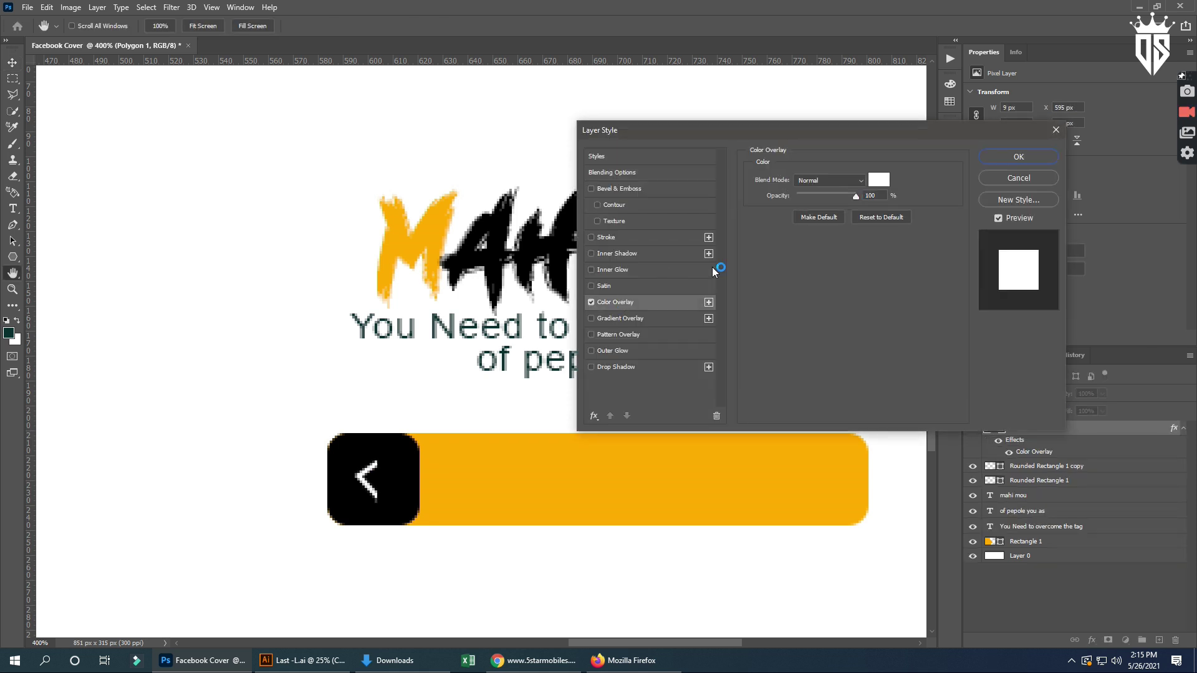
click(1030, 157)
key(ctrl+minus)
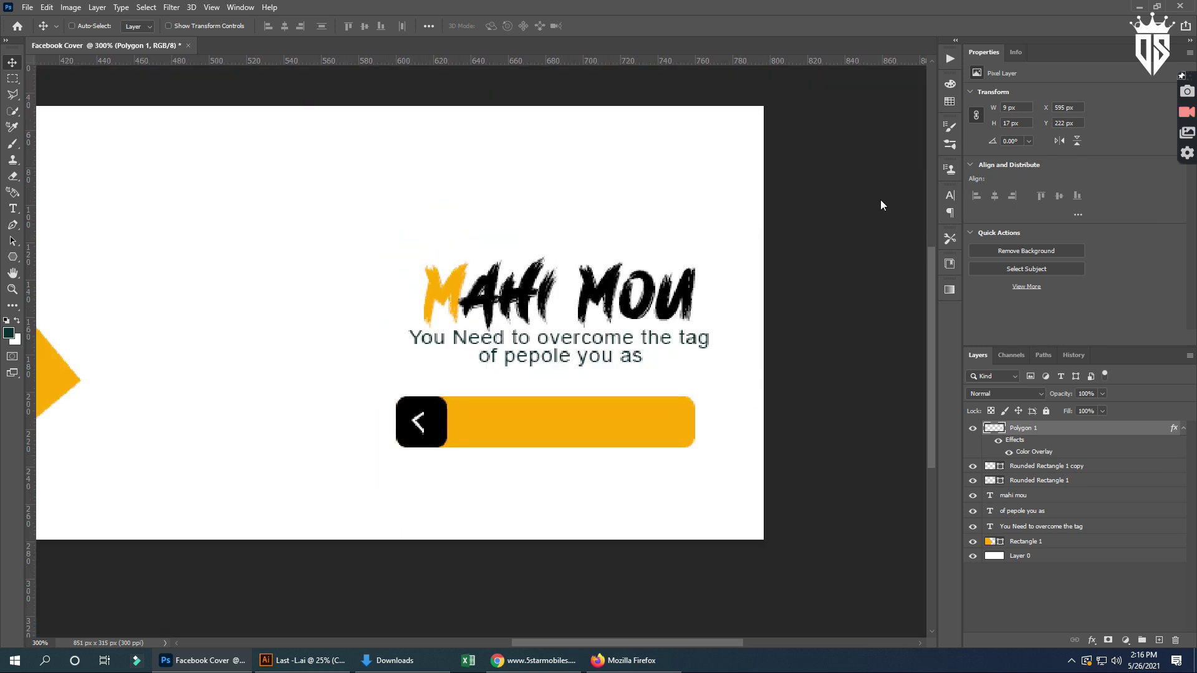
- Add the text 'FOLLOW ME' in Arial on the yellow button
key(ctrl+minus)
key(ctrl+minus)
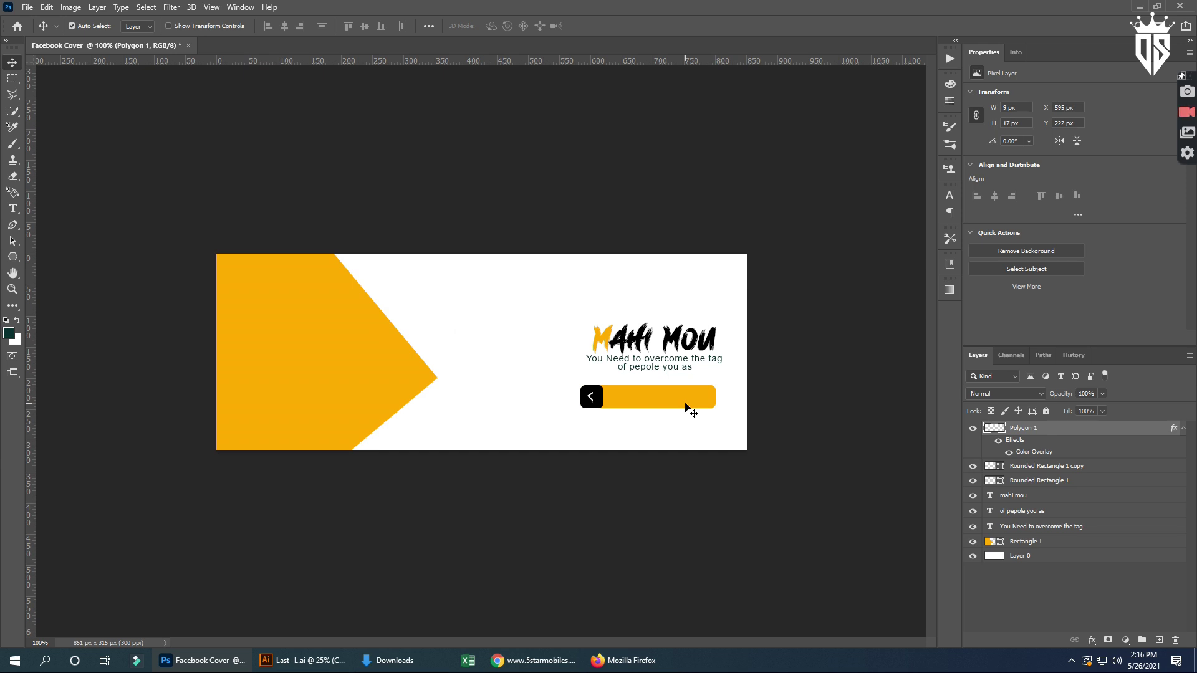
key(ctrl+plus)
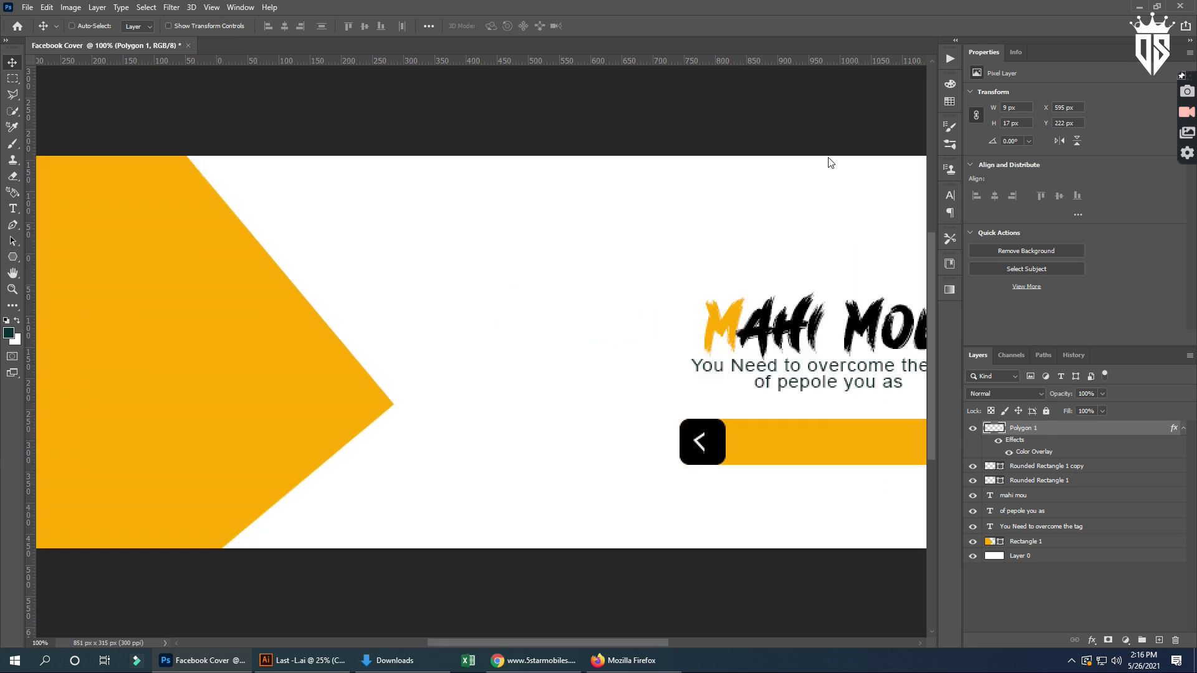
drag(593, 641, 649, 643)
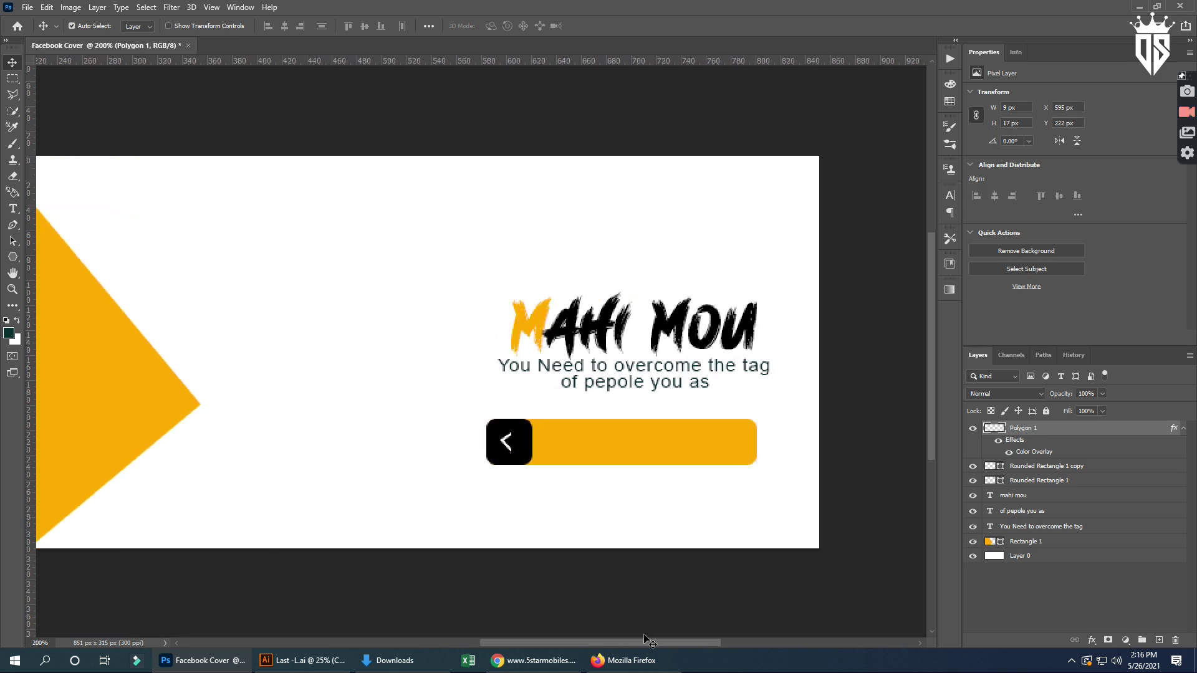
click(14, 210)
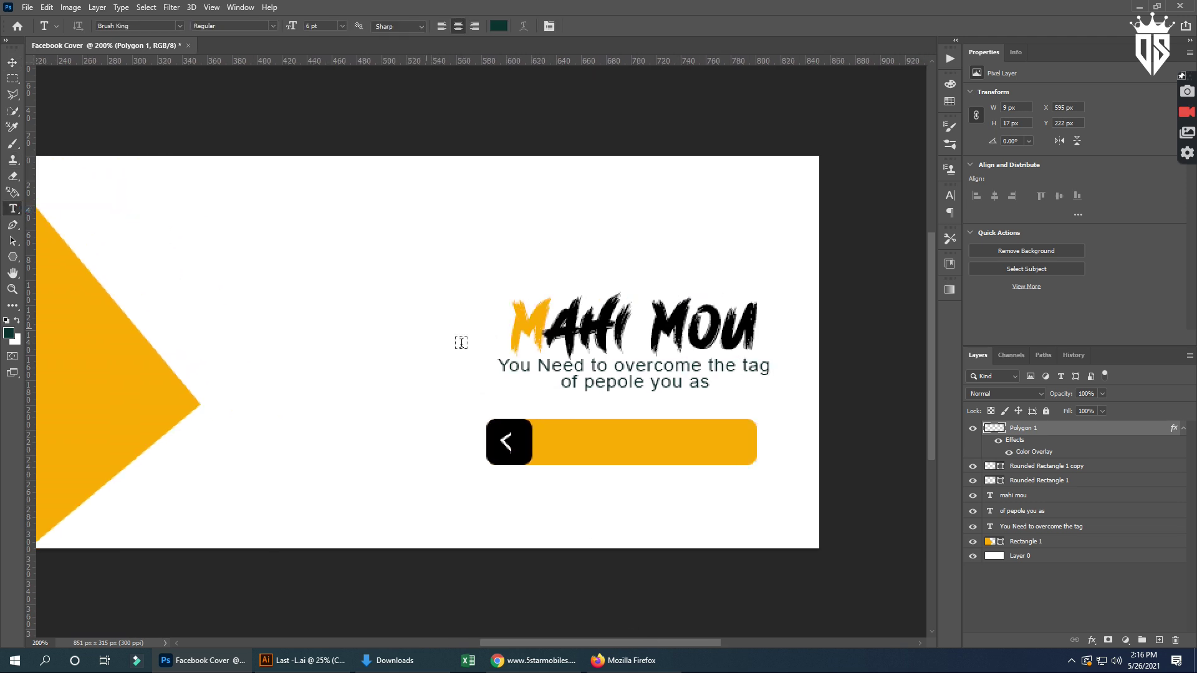
click(560, 449)
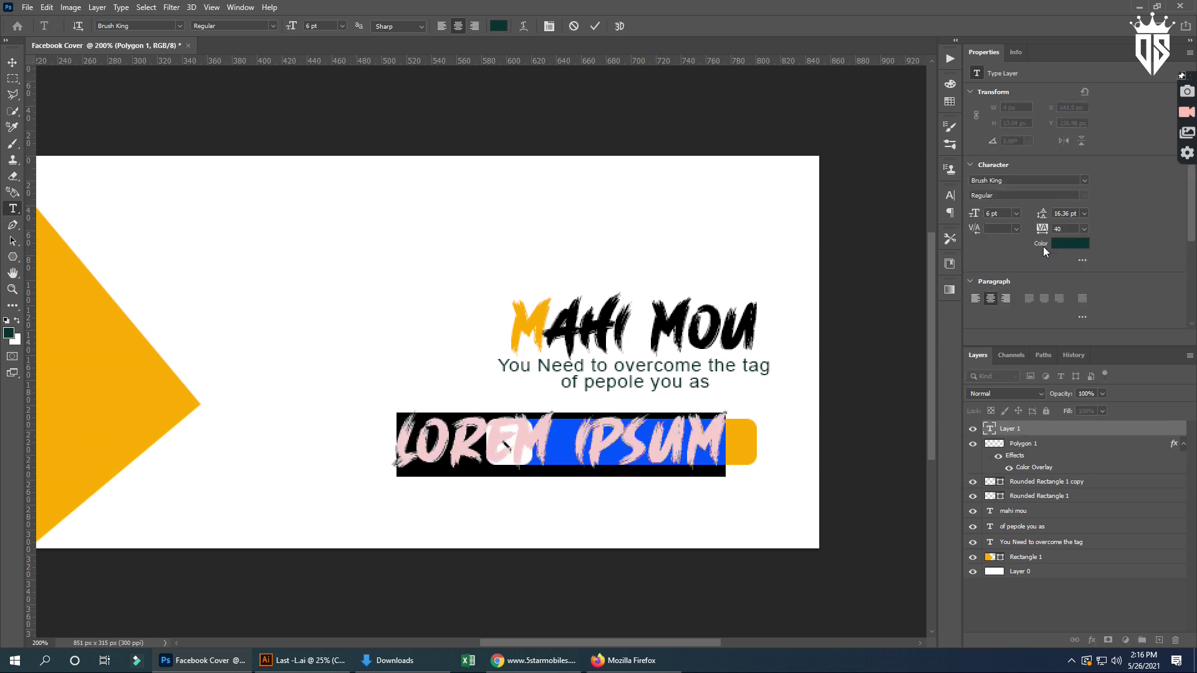
click(1087, 179)
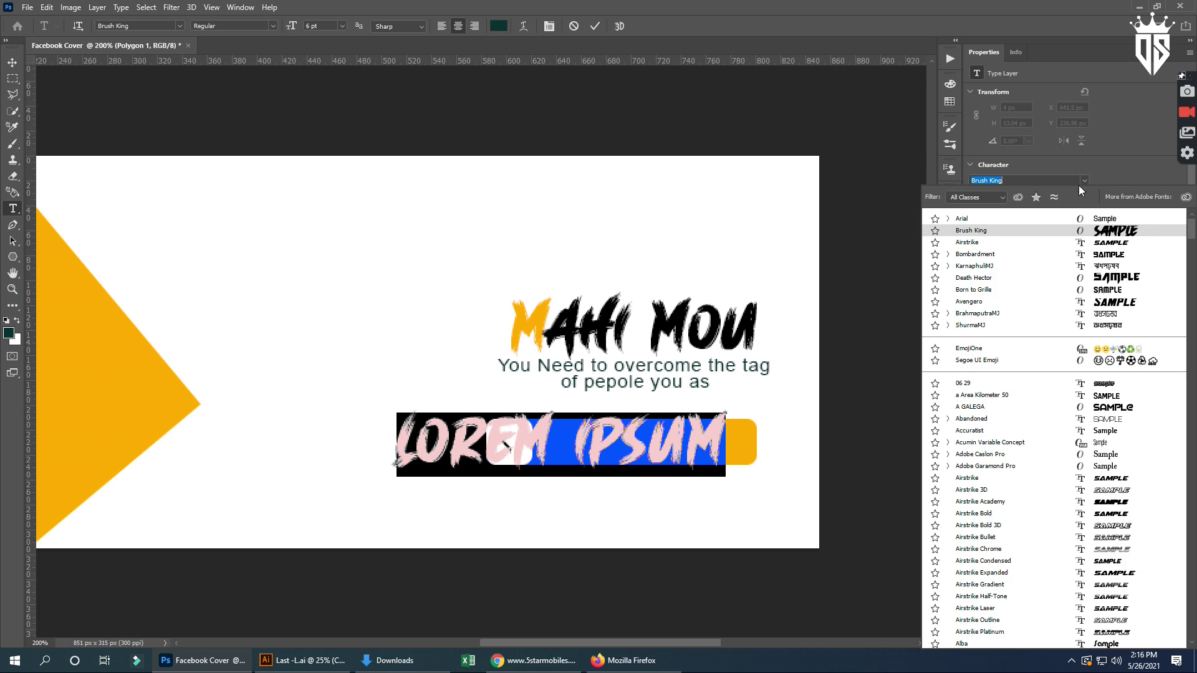
click(1021, 219)
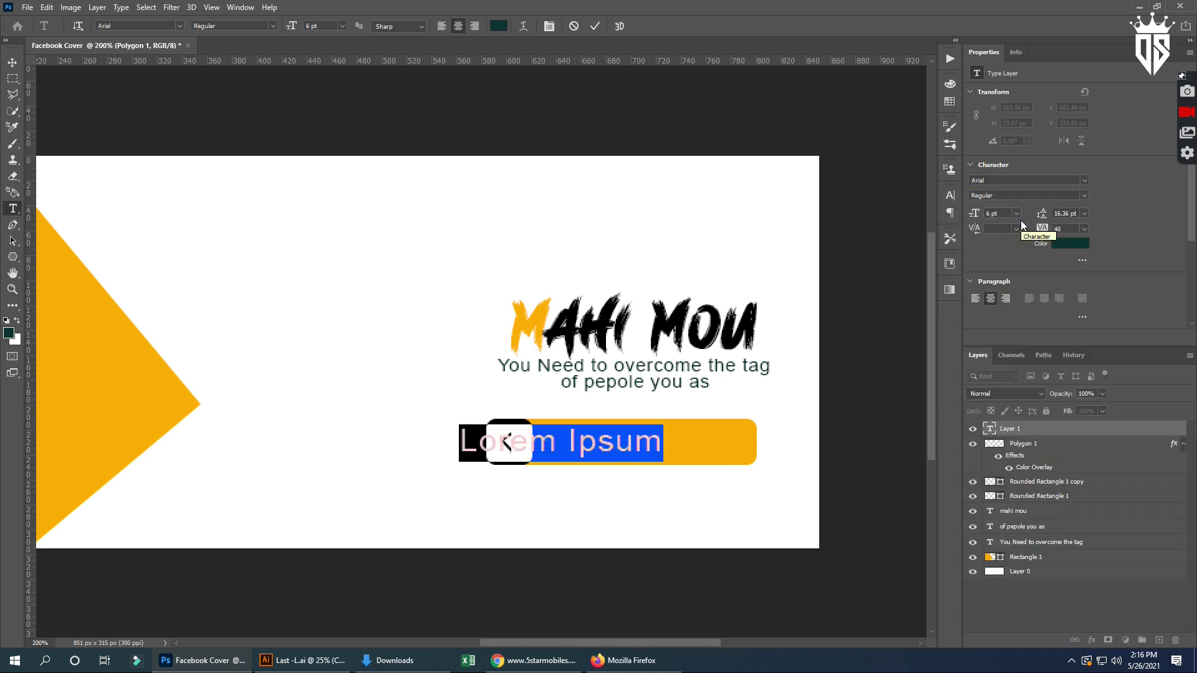
text(FOLLOW)
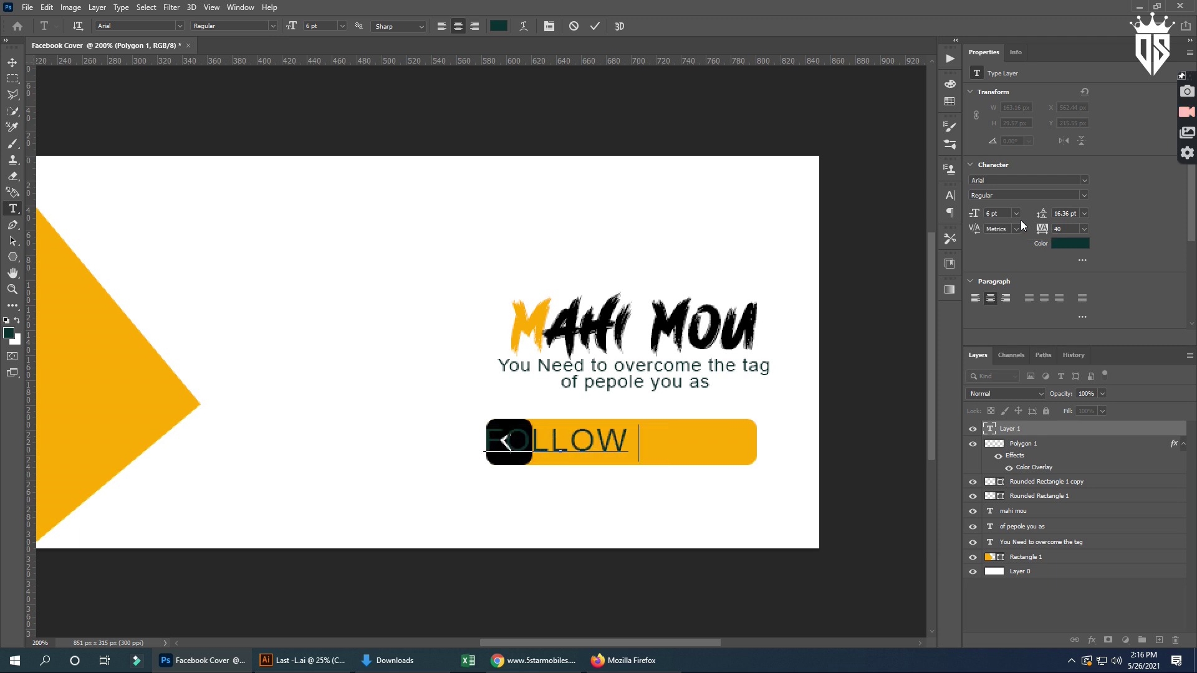
text( ME)
- Make the FOLLOW ME text bold and white (#ffffff), then commit it
key(ctrl+a)
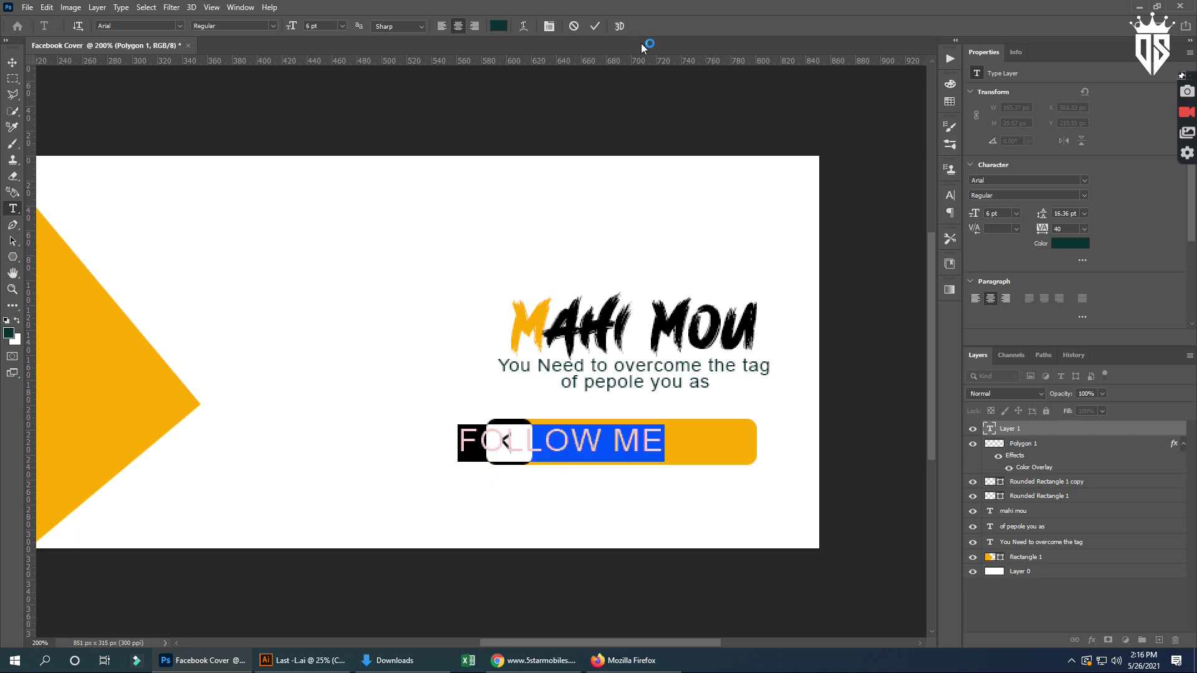
click(1085, 196)
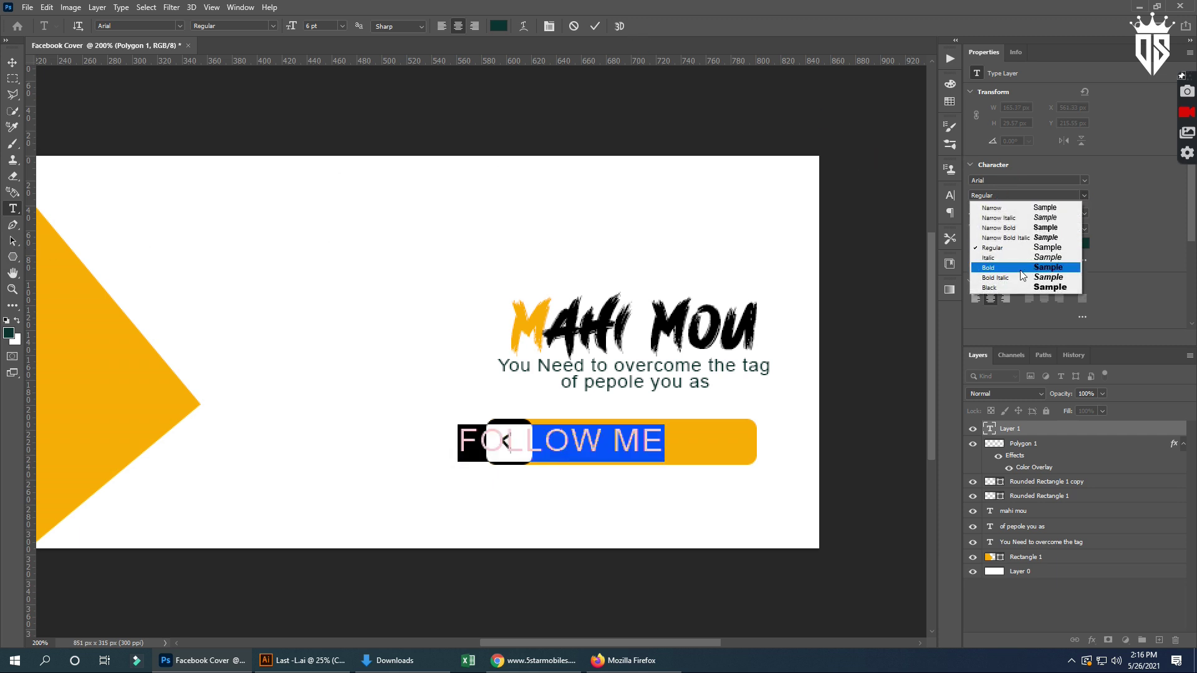
click(997, 272)
click(499, 26)
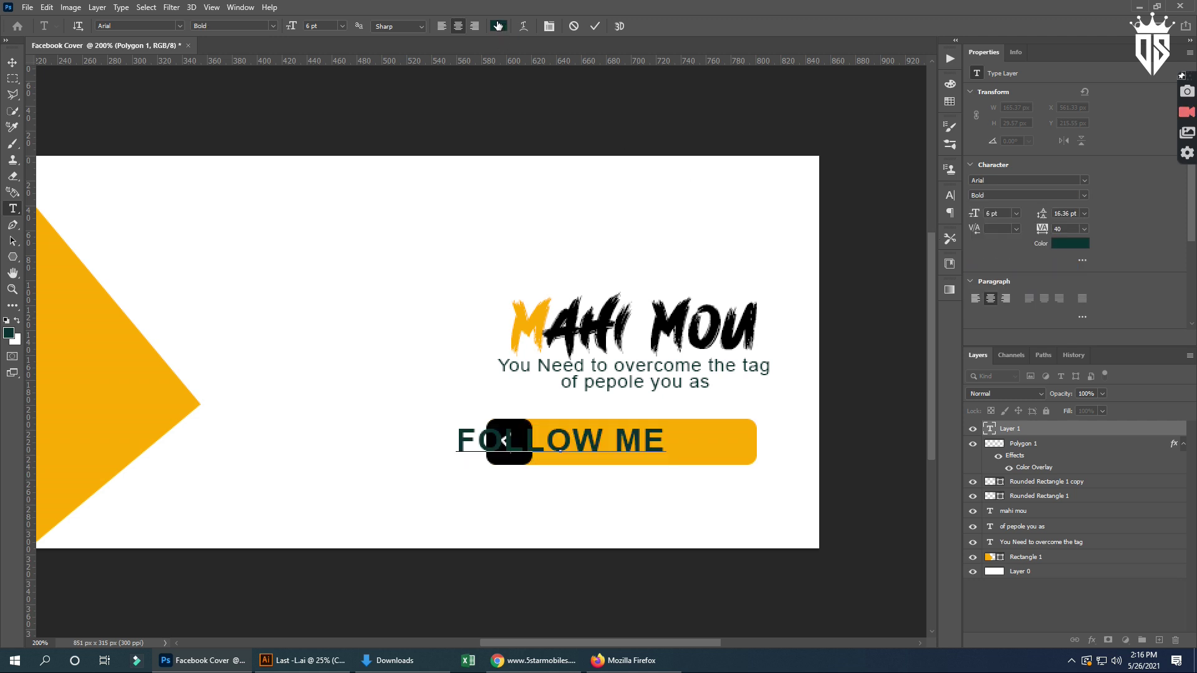
text(ffffff)
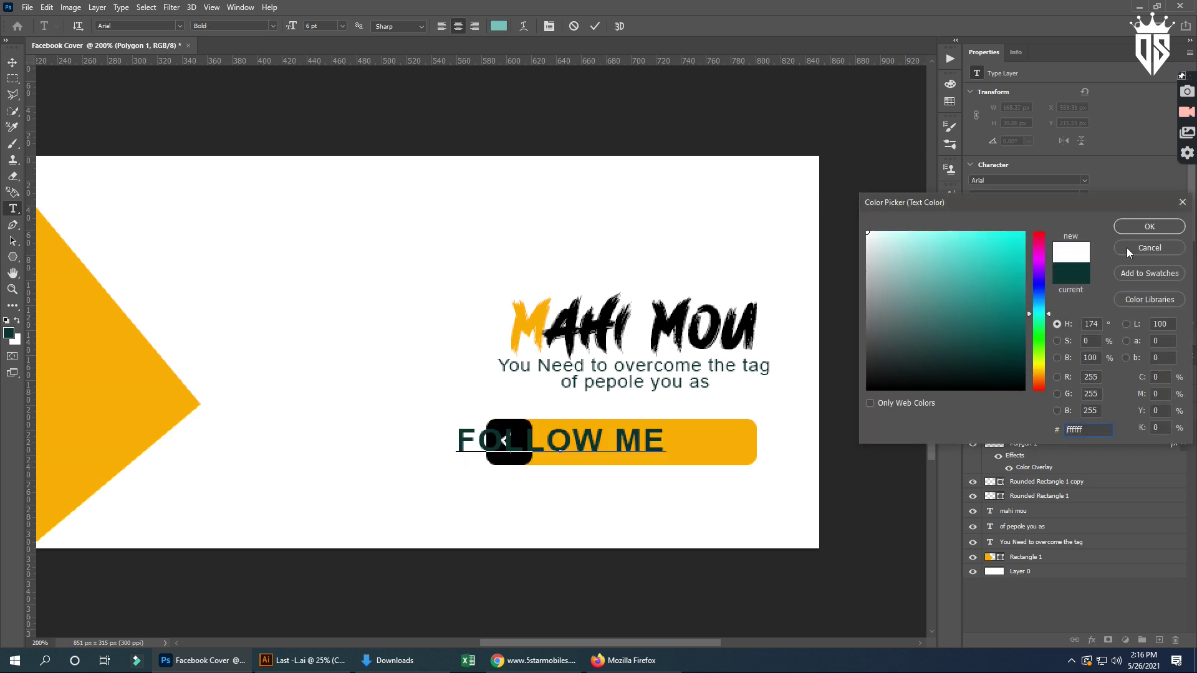
click(1148, 228)
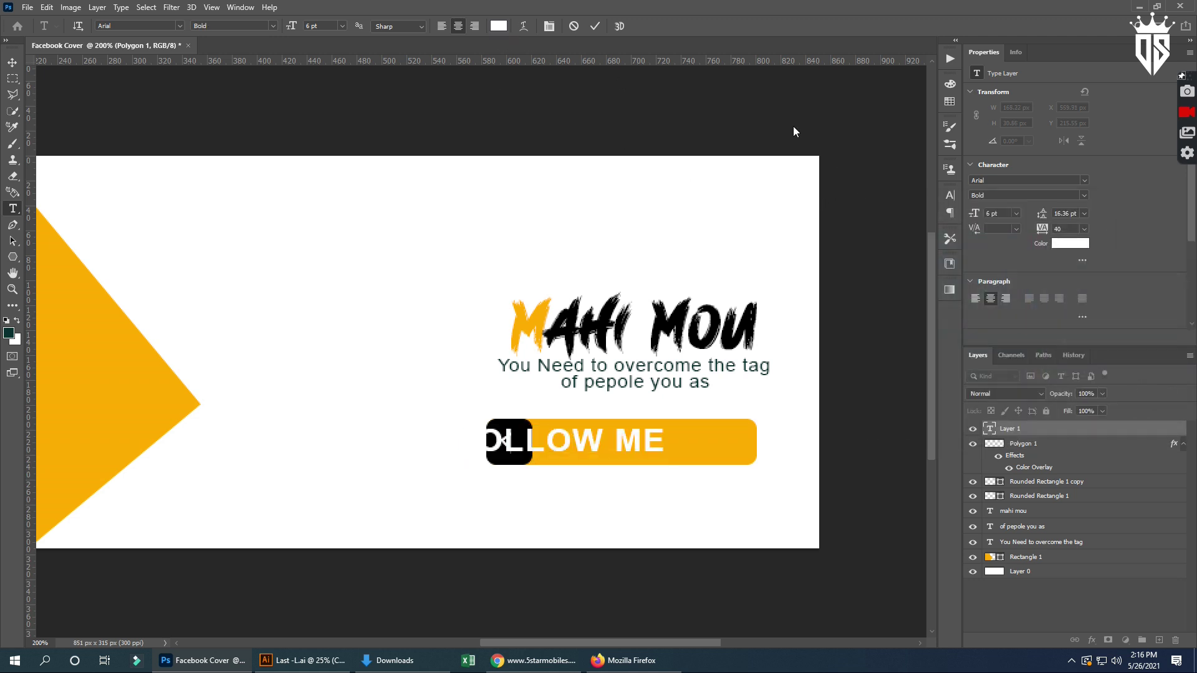
click(595, 26)
click(12, 63)
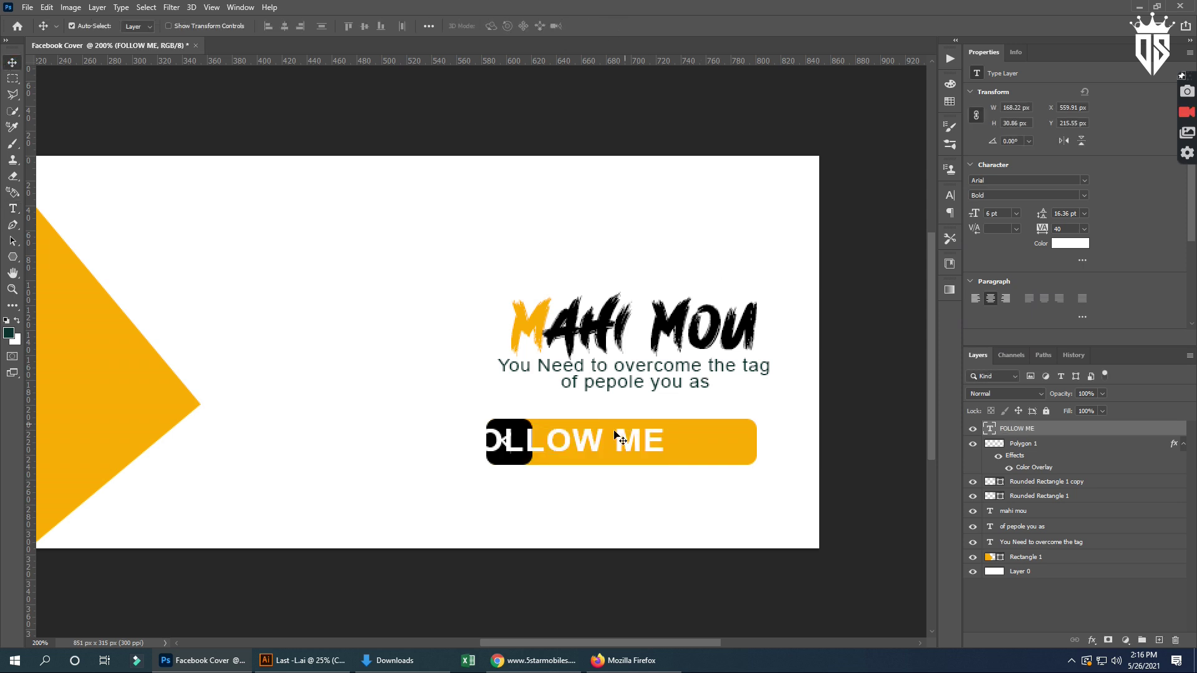
- Scale the FOLLOW ME text to about 82% and fit it inside the yellow bar, clear of the black square
drag(602, 449, 681, 447)
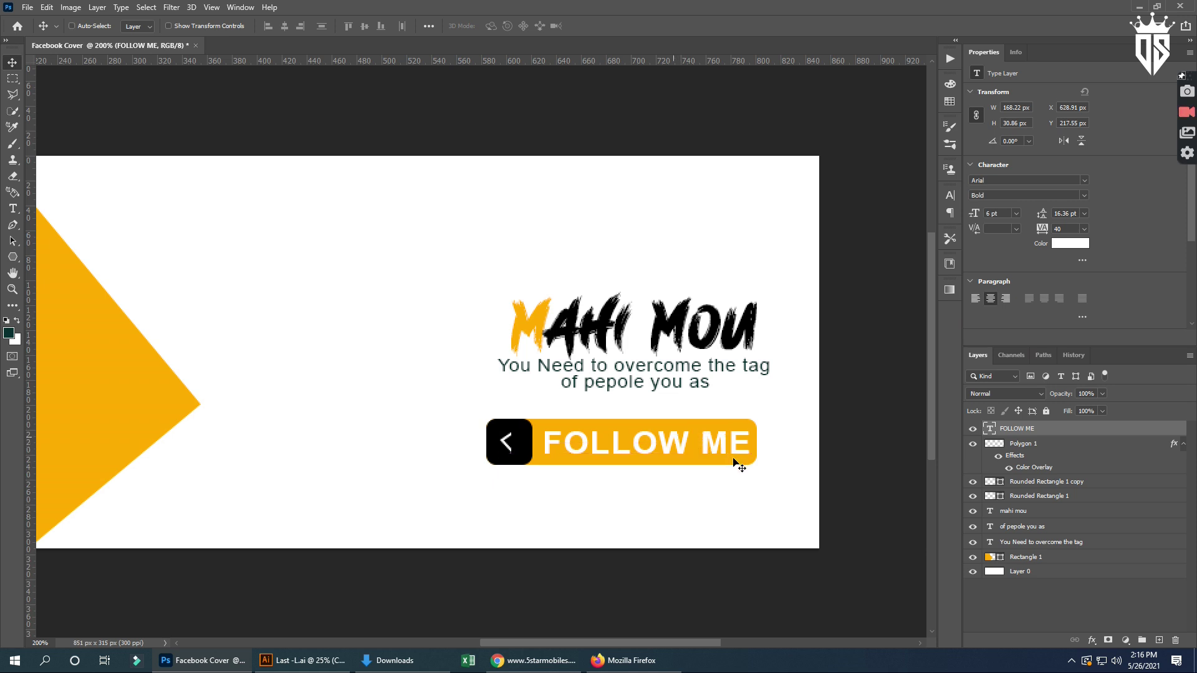
key(ctrl+t)
drag(753, 469, 716, 461)
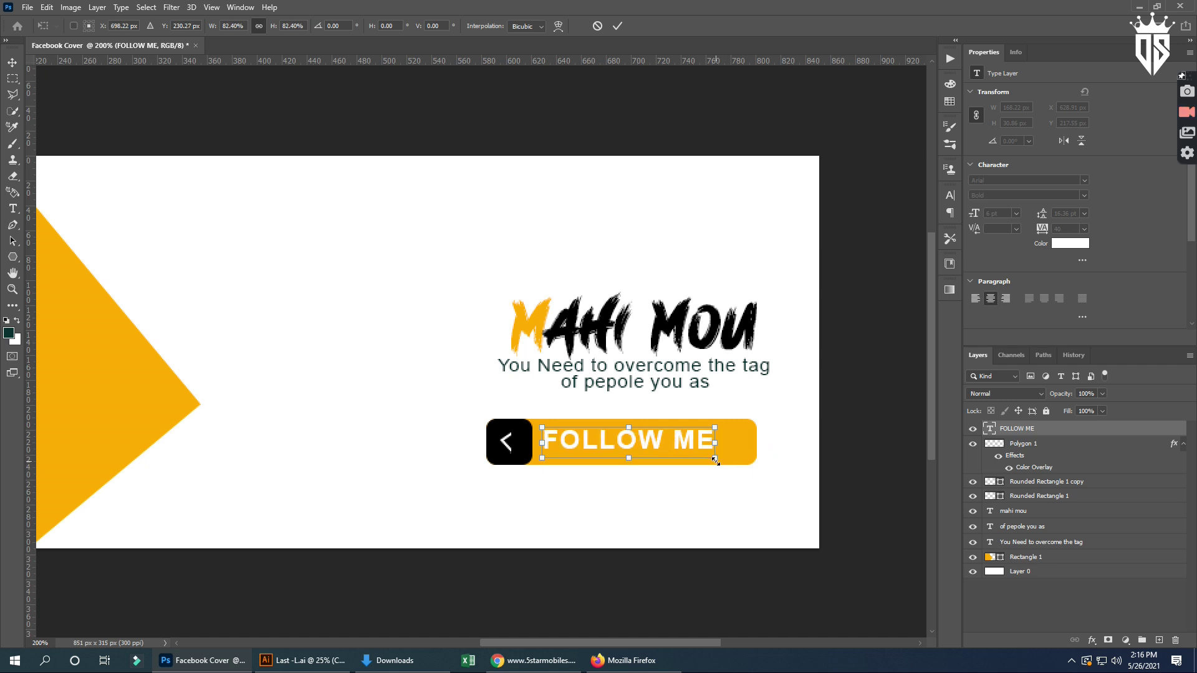
drag(690, 447, 699, 450)
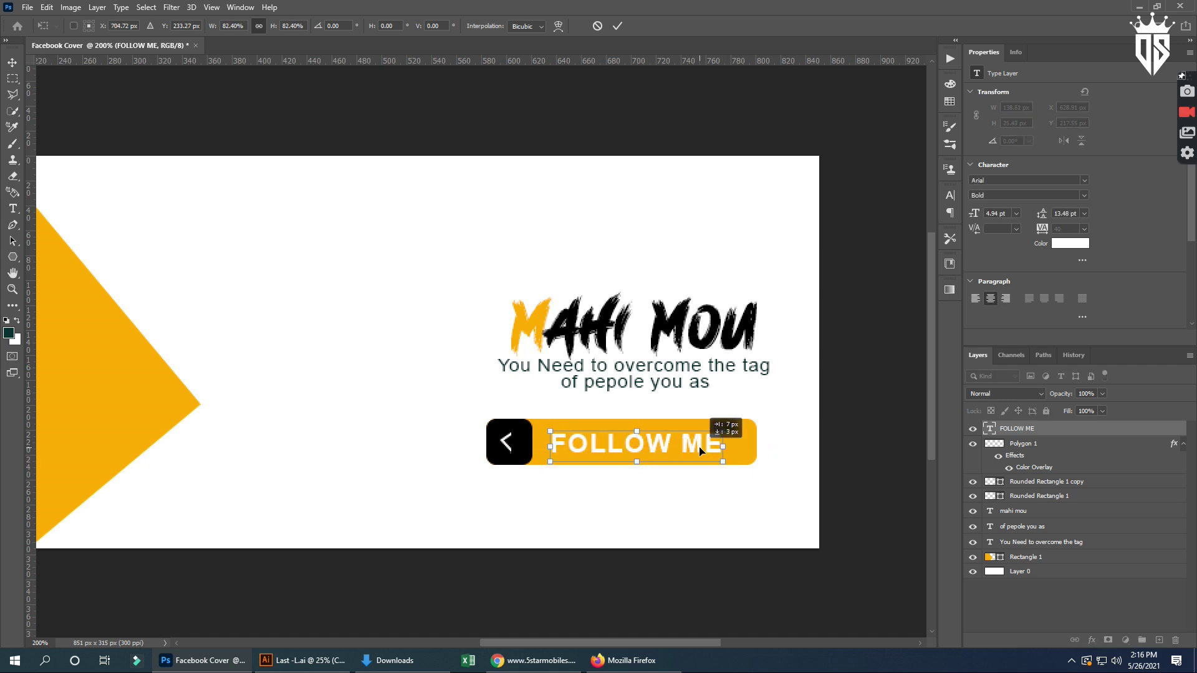
key(Up)
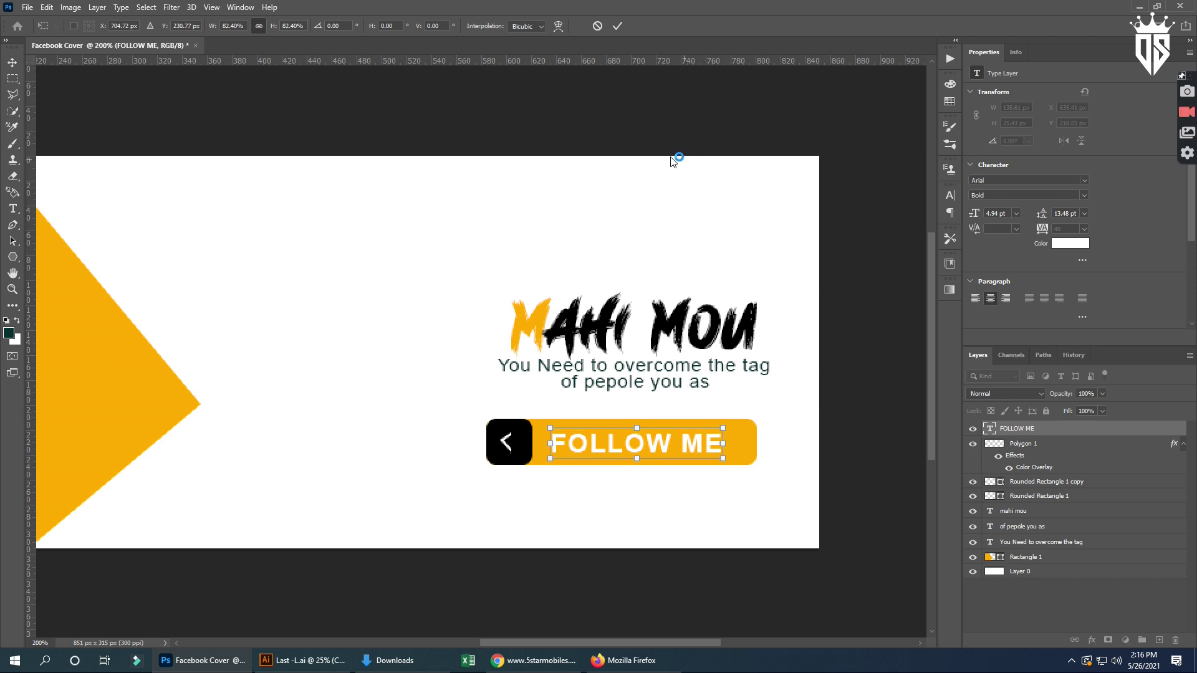
key(Up)
click(619, 27)
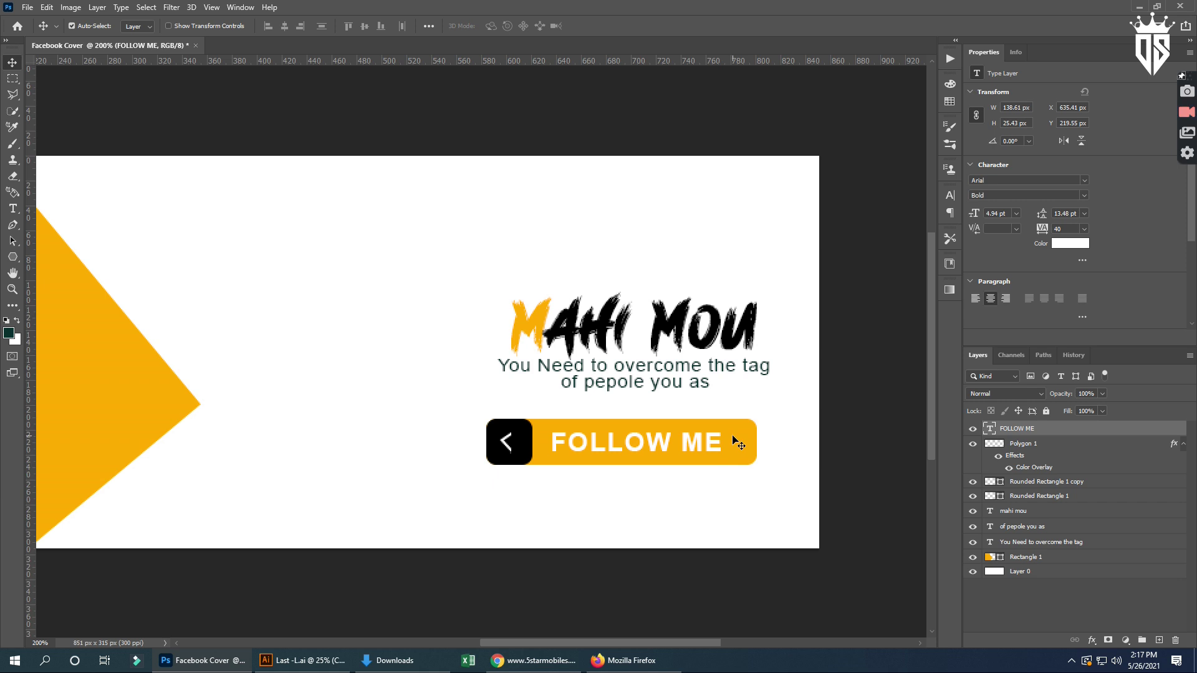
key(ctrl+minus)
key(ctrl+minus)
key(ctrl+plus)
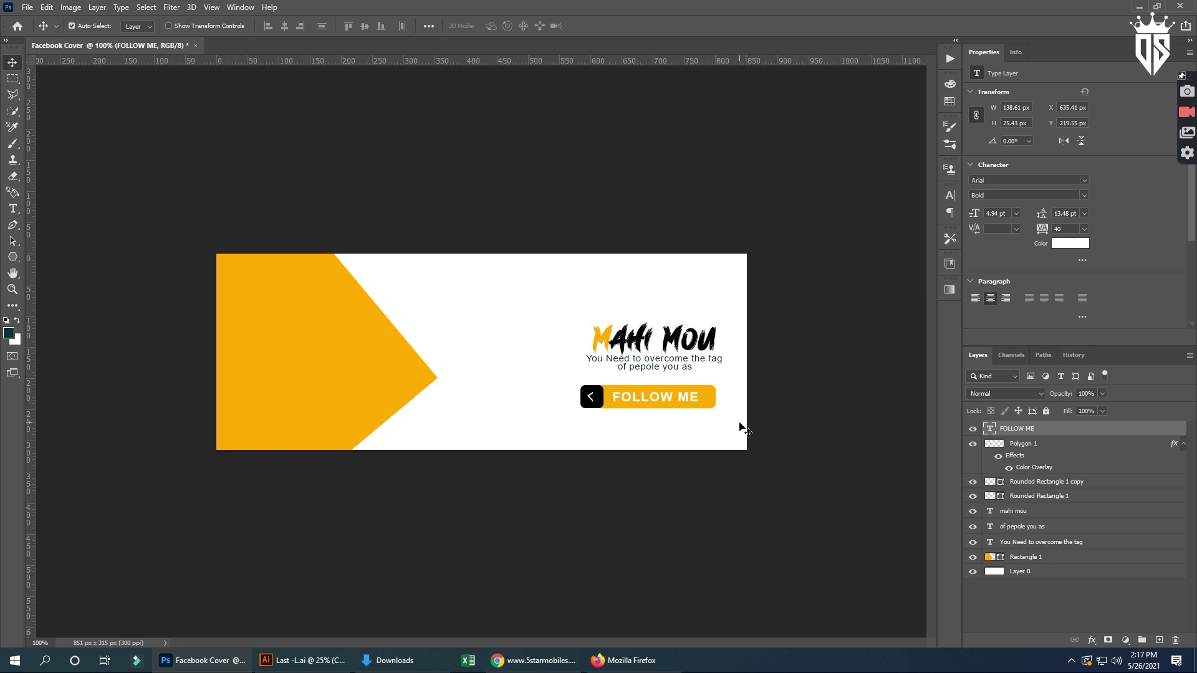
- Move the MAHI MOU name higher on the cover
drag(676, 335, 667, 315)
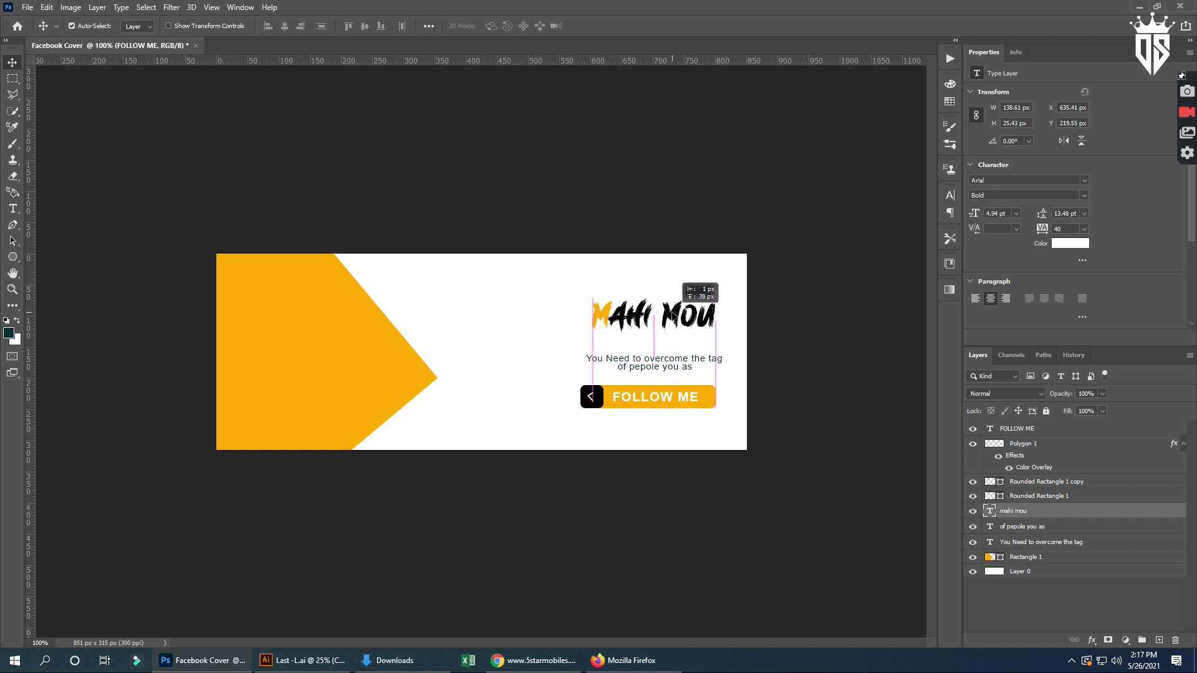
drag(666, 316, 666, 316)
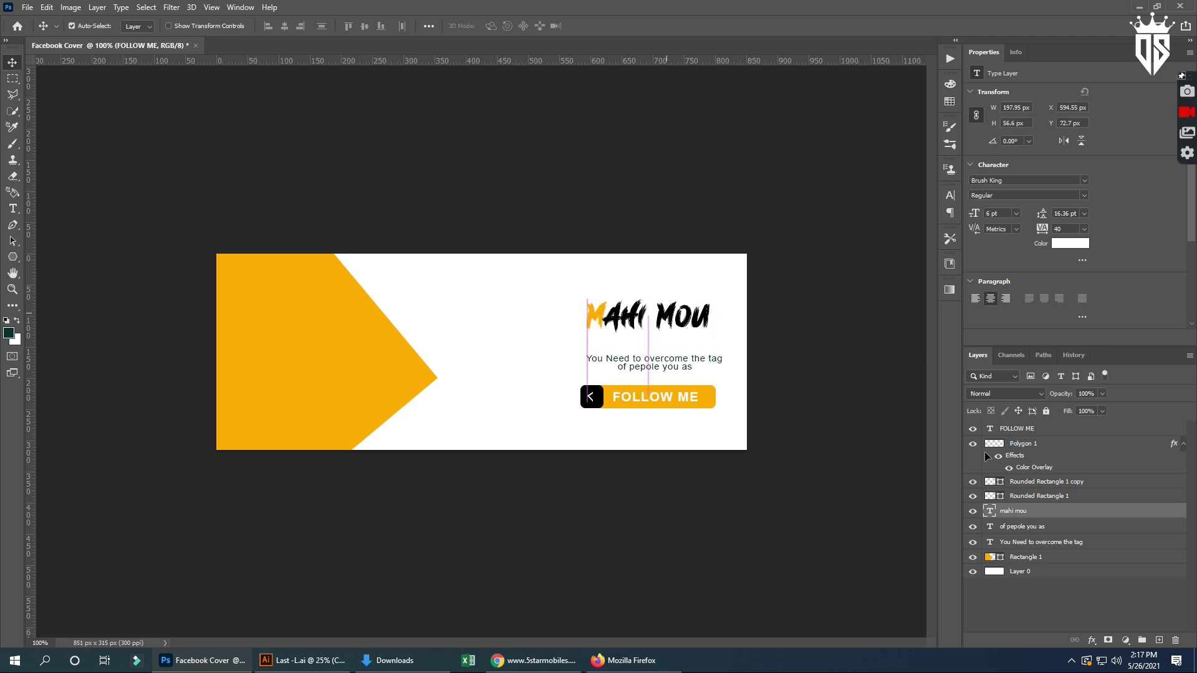
key(alt+bracketright)
- Select both tagline text layers and nudge them up beneath the name
click(1038, 533)
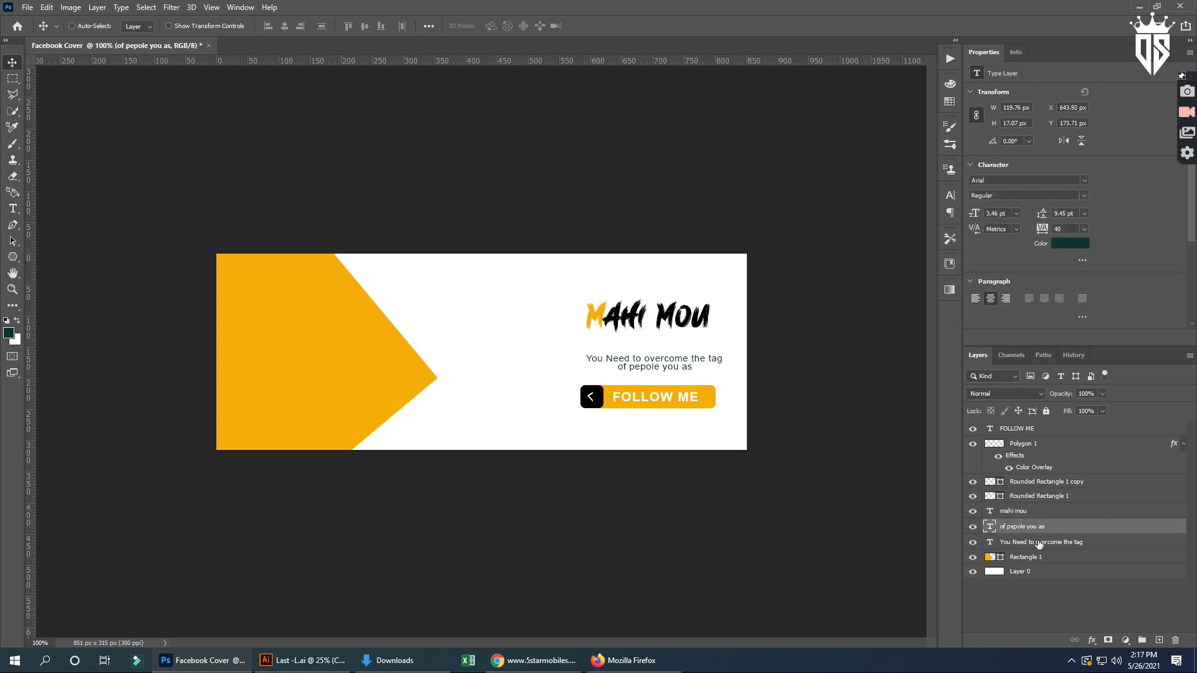
ctrl+click(1040, 542)
key(Up)
key(Up)
key(Up)
key(Up)
key(Up)
key(Up)
key(Up)
key(Up)
key(Up)
key(Up)
key(Up)
key(Up)
key(Up)
key(Up)
key(Up)
key(Up)
key(Up)
key(Up)
key(Up)
key(Up)
key(Up)
key(Up)
key(Up)
key(Up)
key(Up)
key(Up)
key(Up)
key(Up)
key(Up)
key(Up)
key(Up)
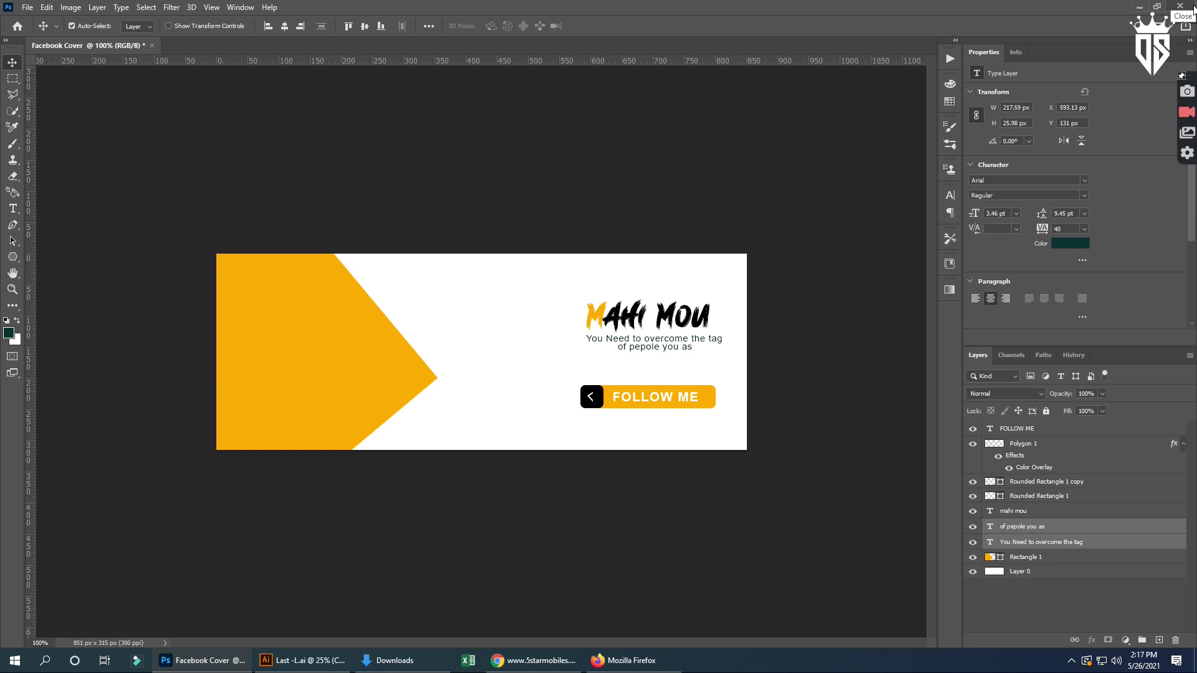
click(391, 662)
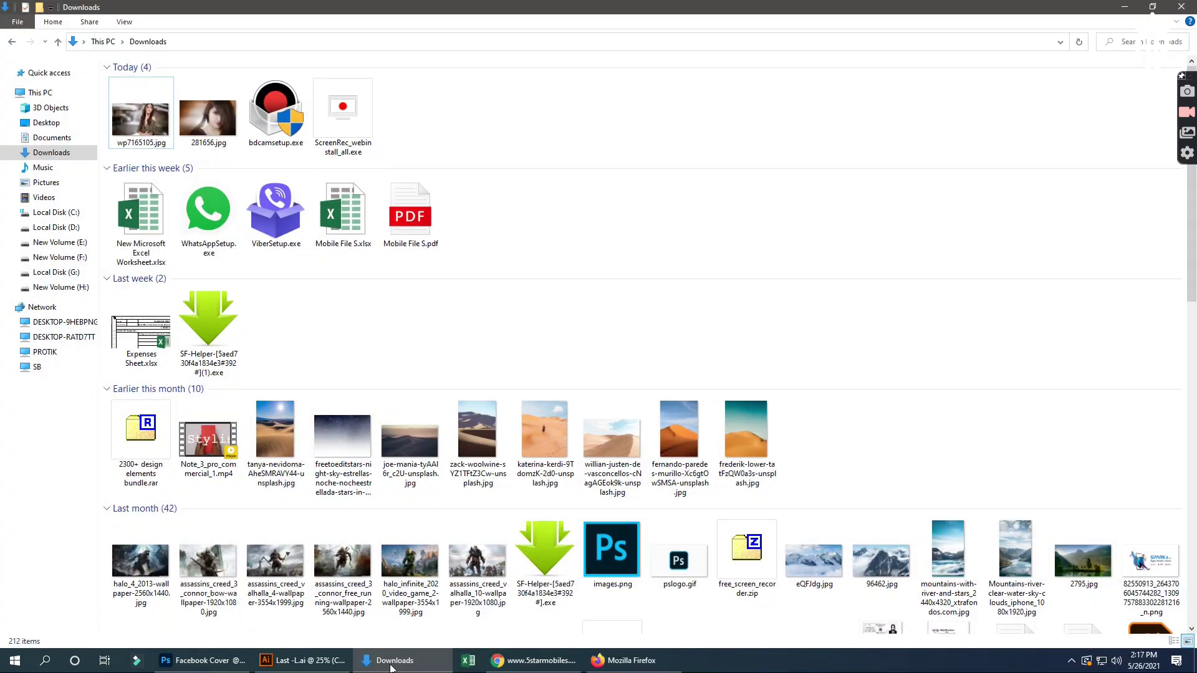
- Drag wp7165105.jpg from Downloads via the Photoshop taskbar button onto the cover canvas
click(157, 120)
drag(158, 121, 225, 656)
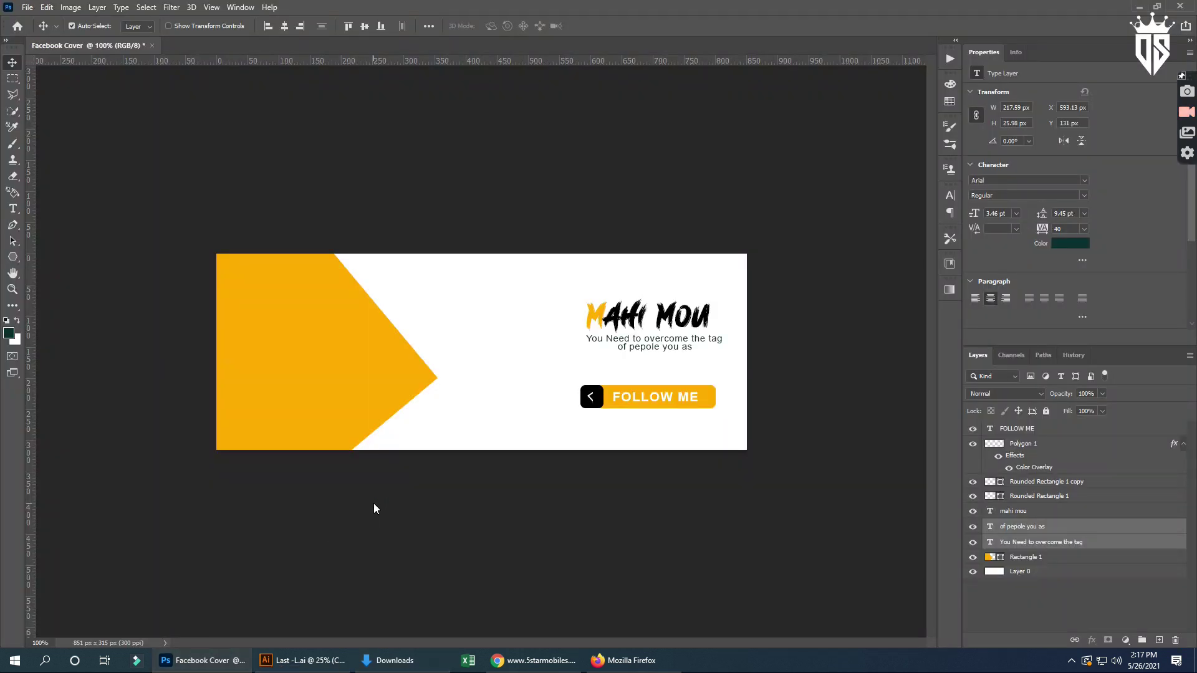
drag(226, 658, 373, 504)
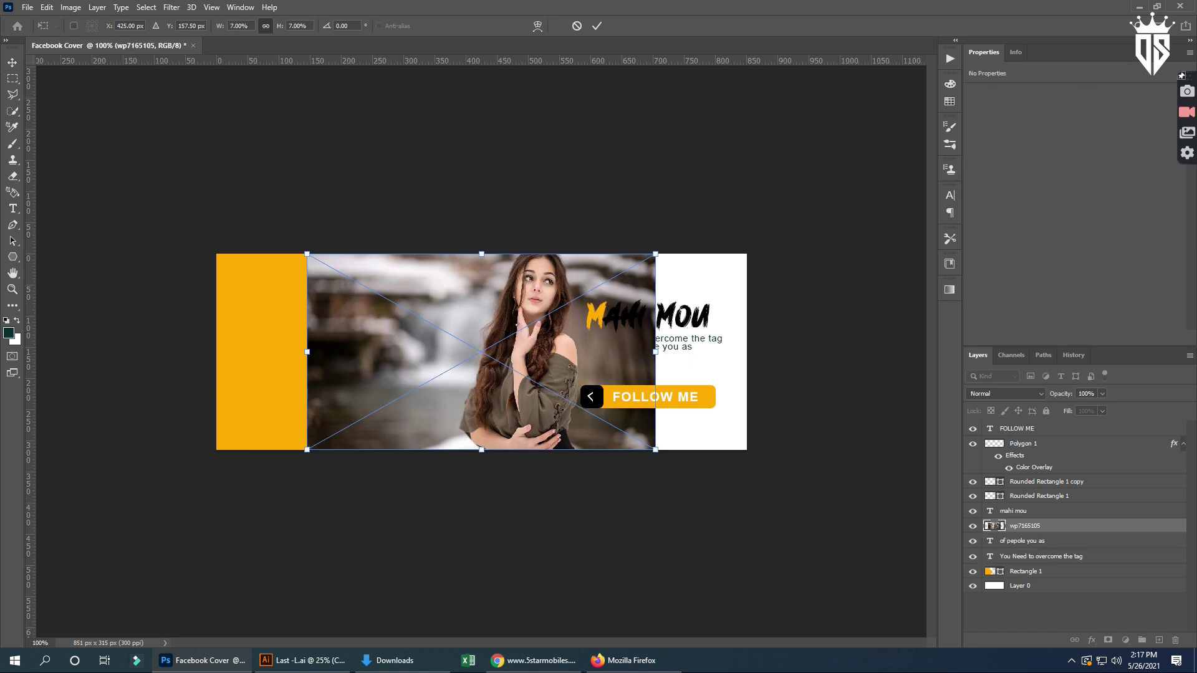
- Commit the placed photo, move its layer above Rectangle 1, and clip it to that shape
click(596, 25)
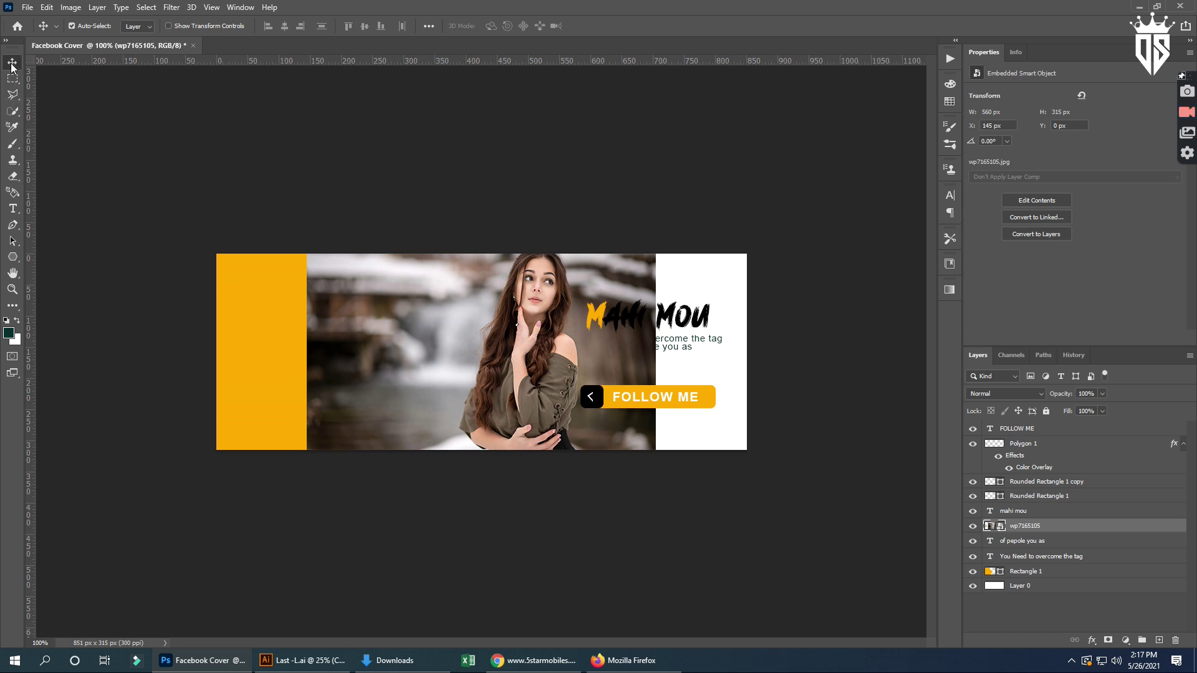
drag(462, 314, 288, 344)
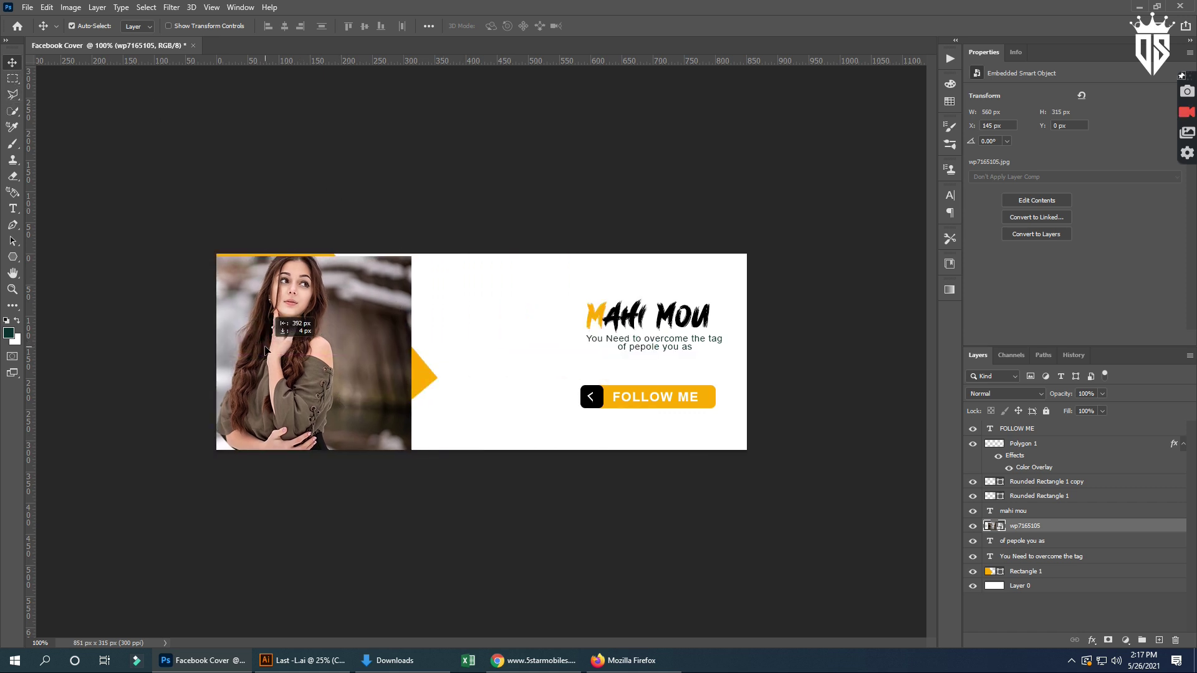
drag(288, 345, 422, 388)
click(421, 388)
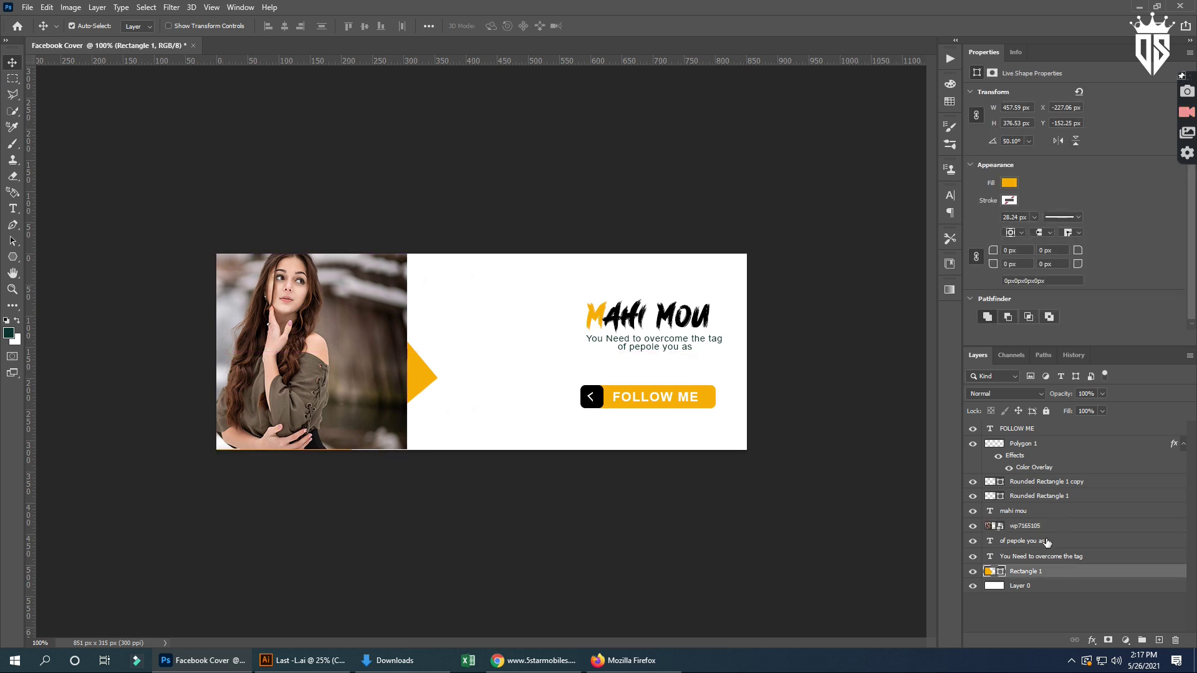
drag(1044, 530, 1035, 568)
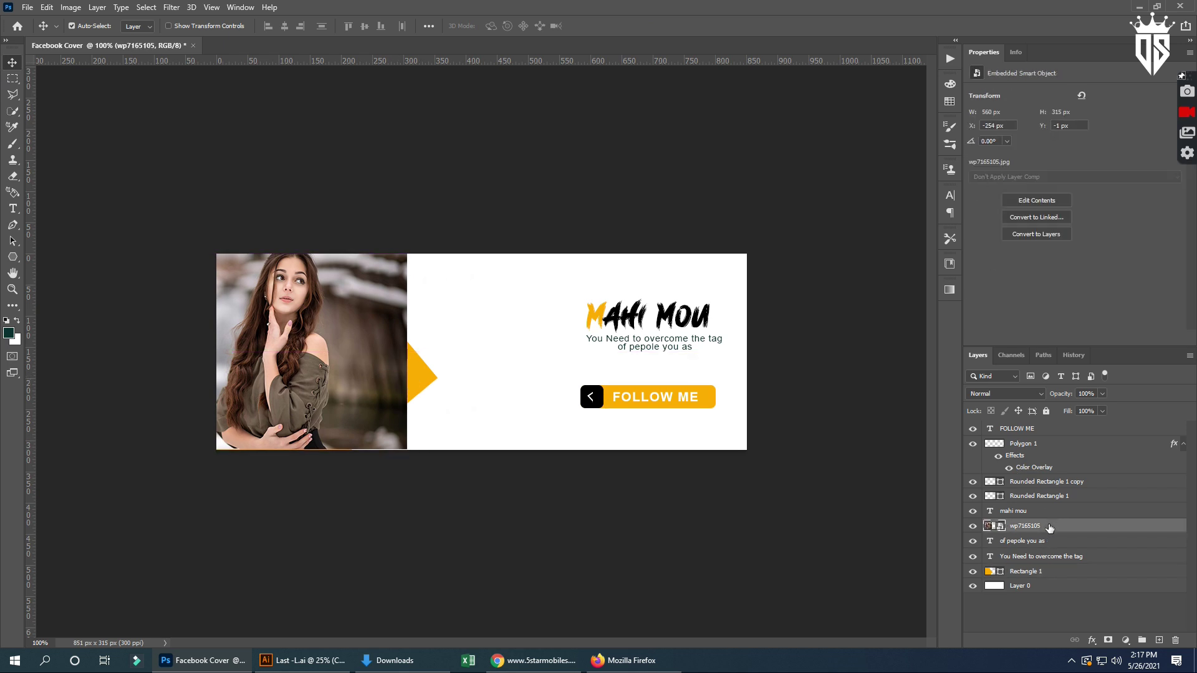
right_click(1032, 560)
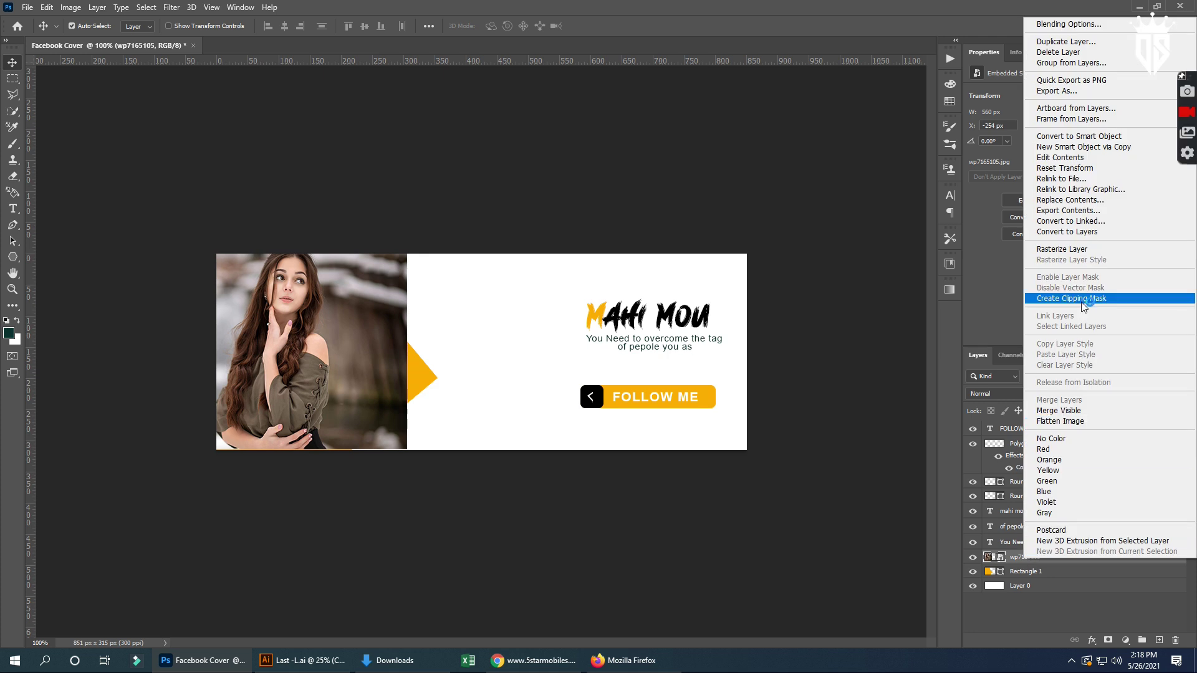
click(1083, 299)
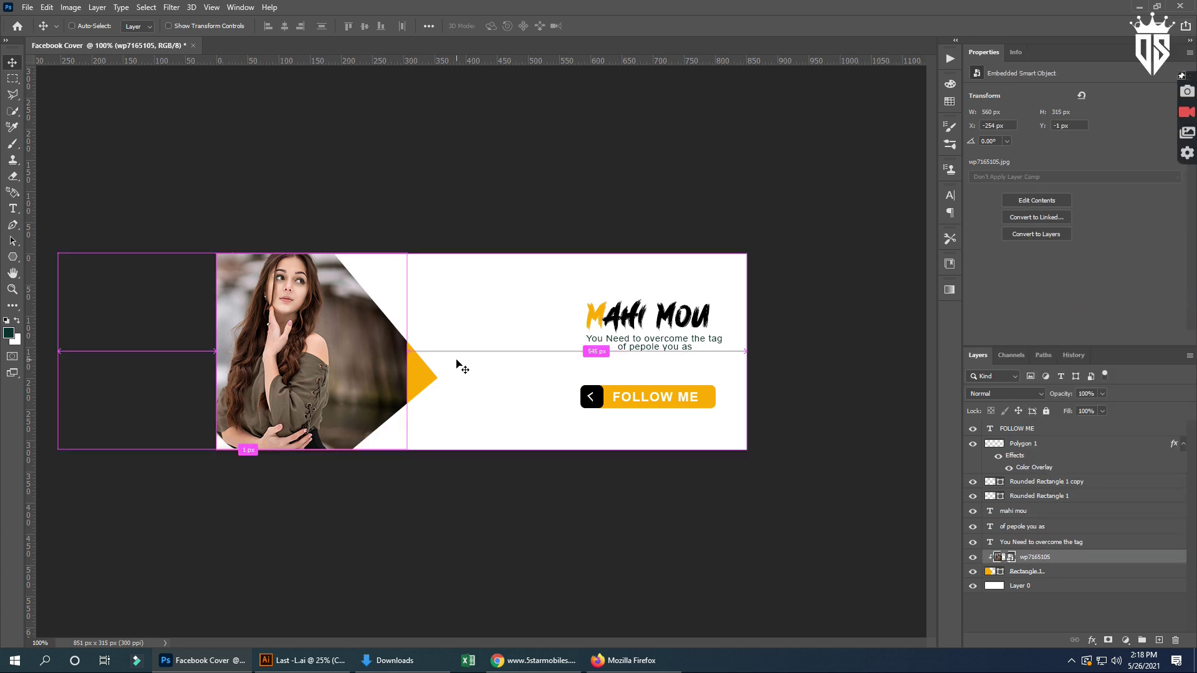
- Enlarge the clipped photo and shift it so the portrait fills the angled shape
key(ctrl+t)
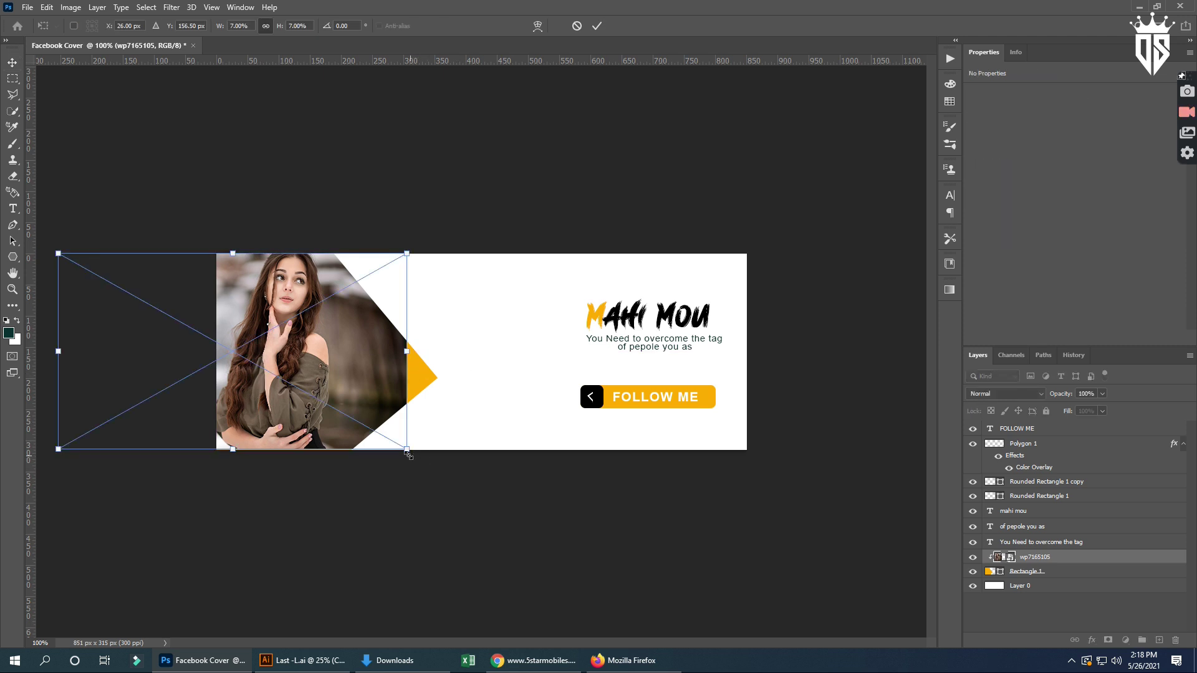
drag(407, 451, 472, 499)
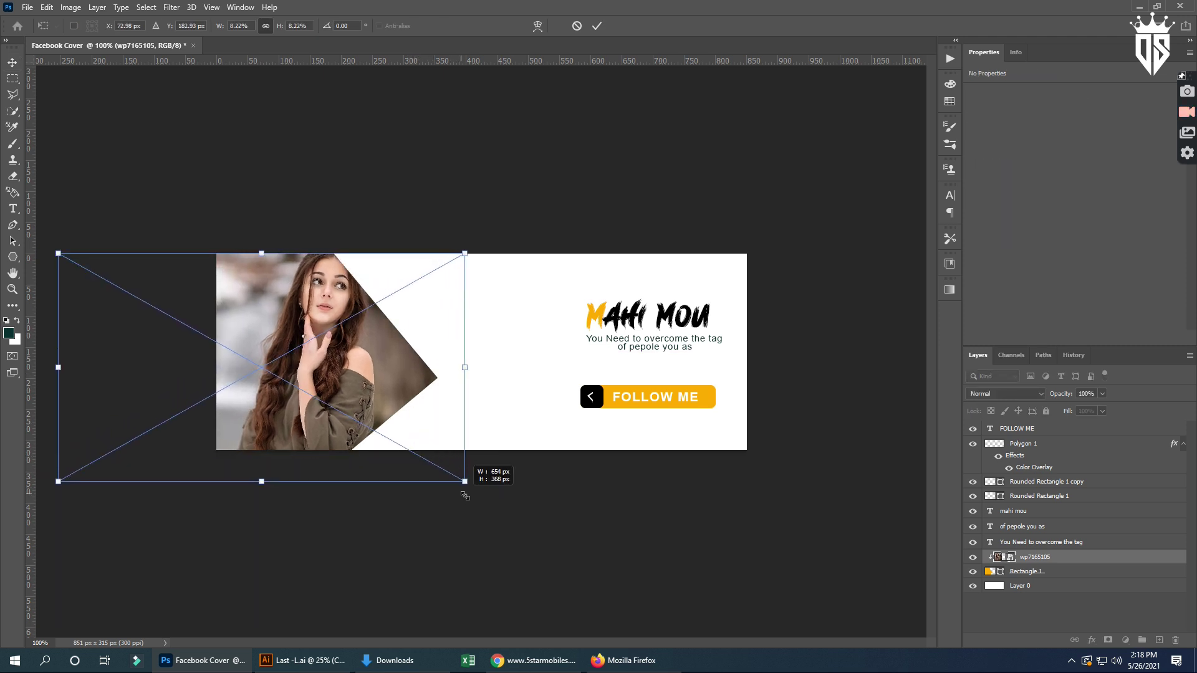
drag(365, 400, 328, 404)
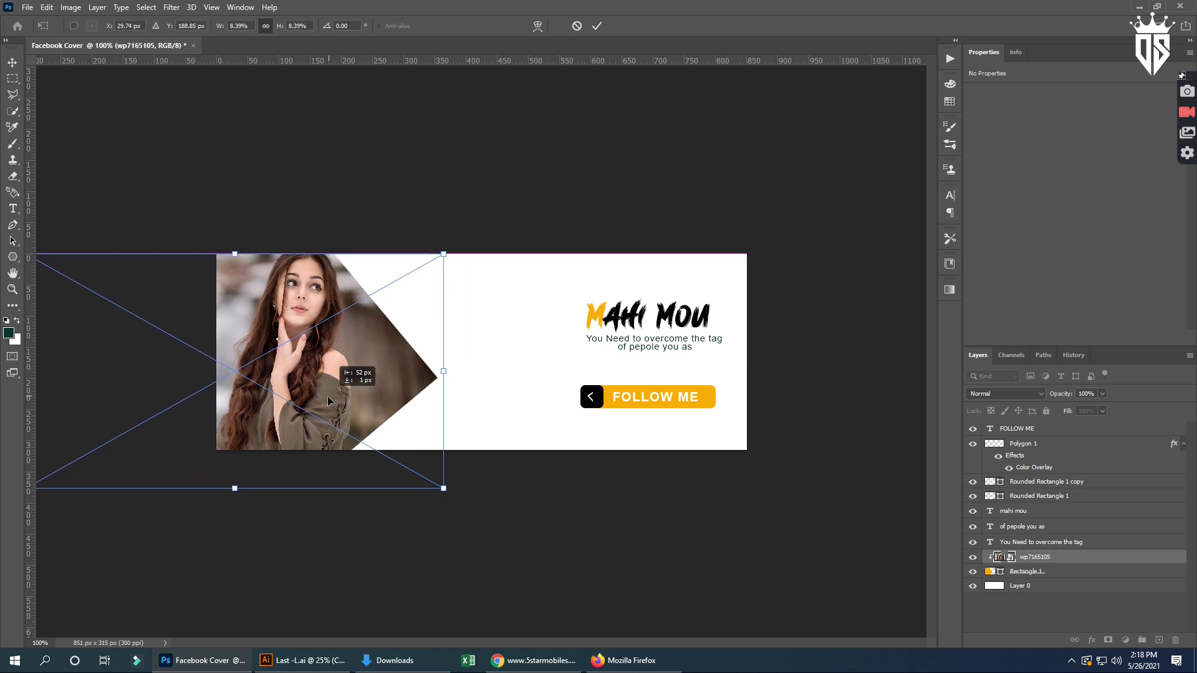
drag(327, 404, 342, 368)
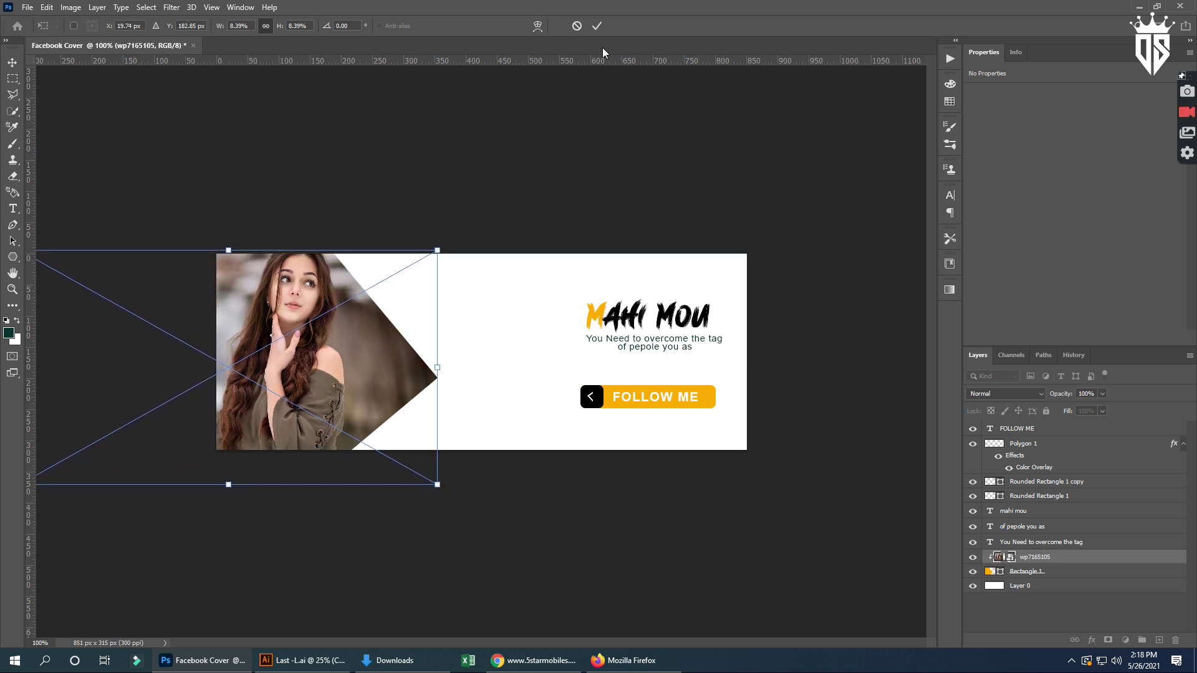
click(597, 27)
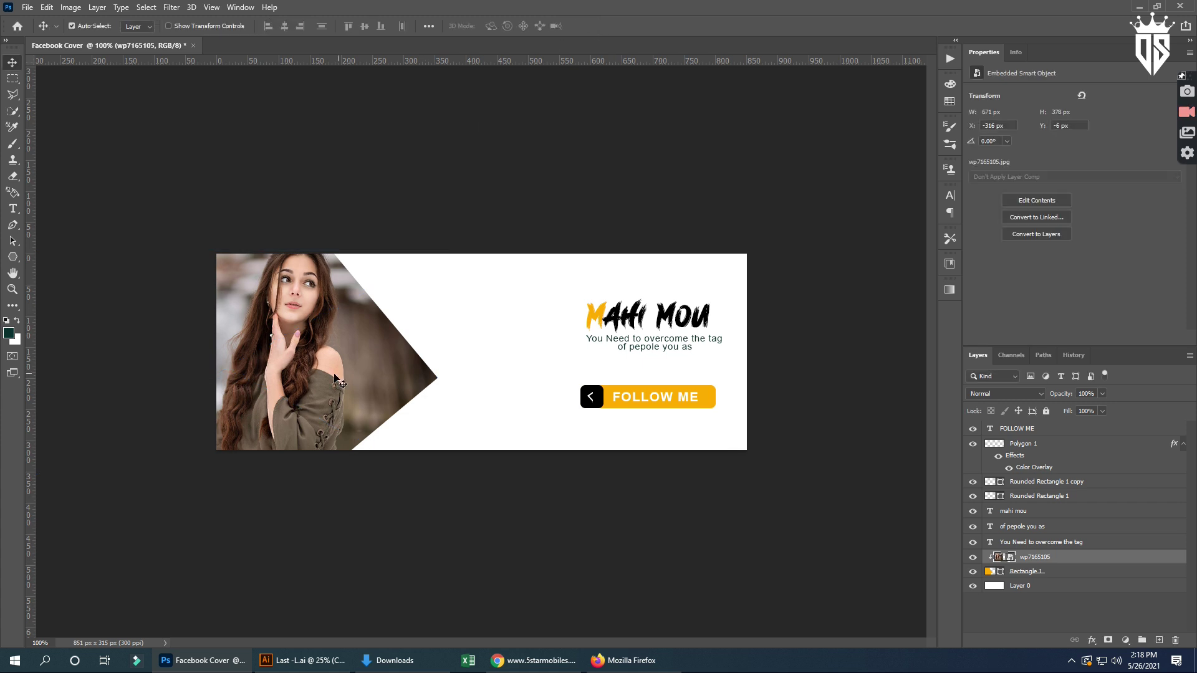
drag(319, 379, 332, 382)
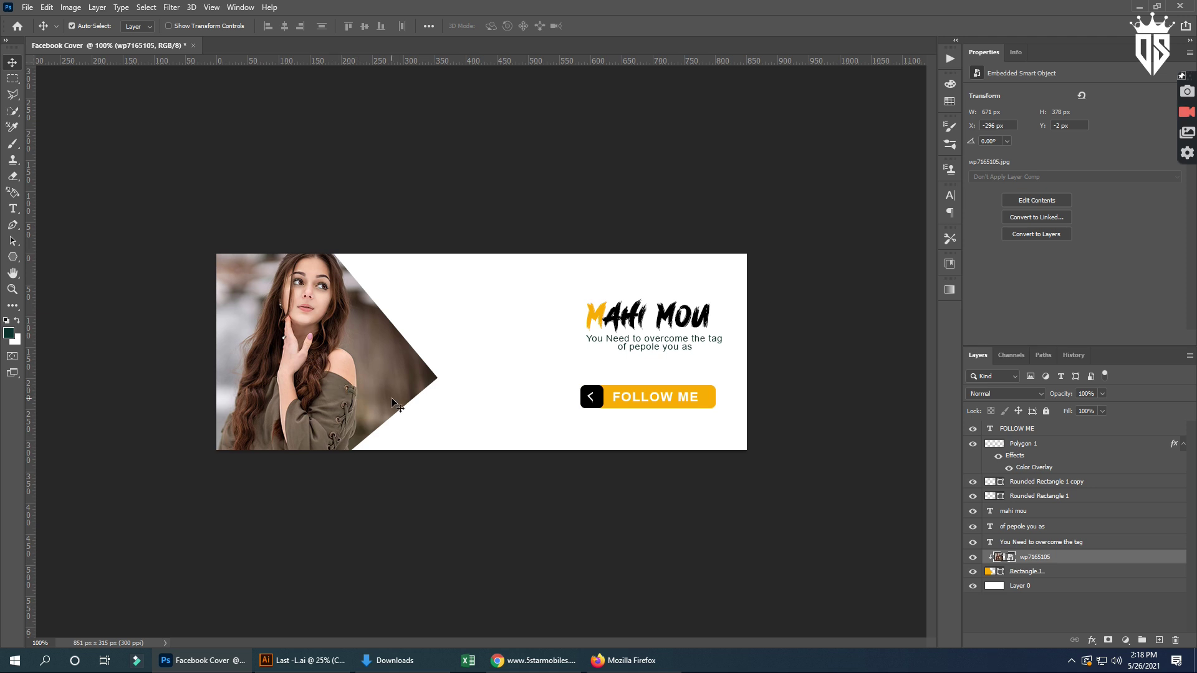
- Release the photo's clipping mask from the yellow arrow shape and hide the photo layer
click(1040, 574)
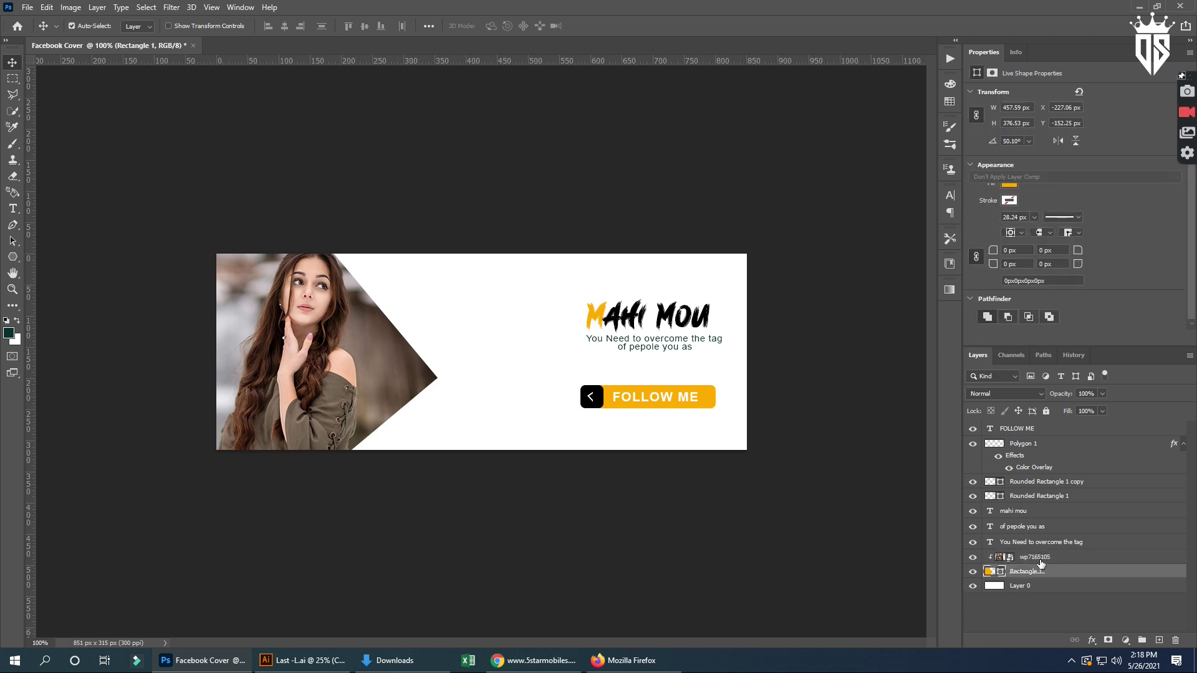
click(1040, 562)
right_click(1040, 563)
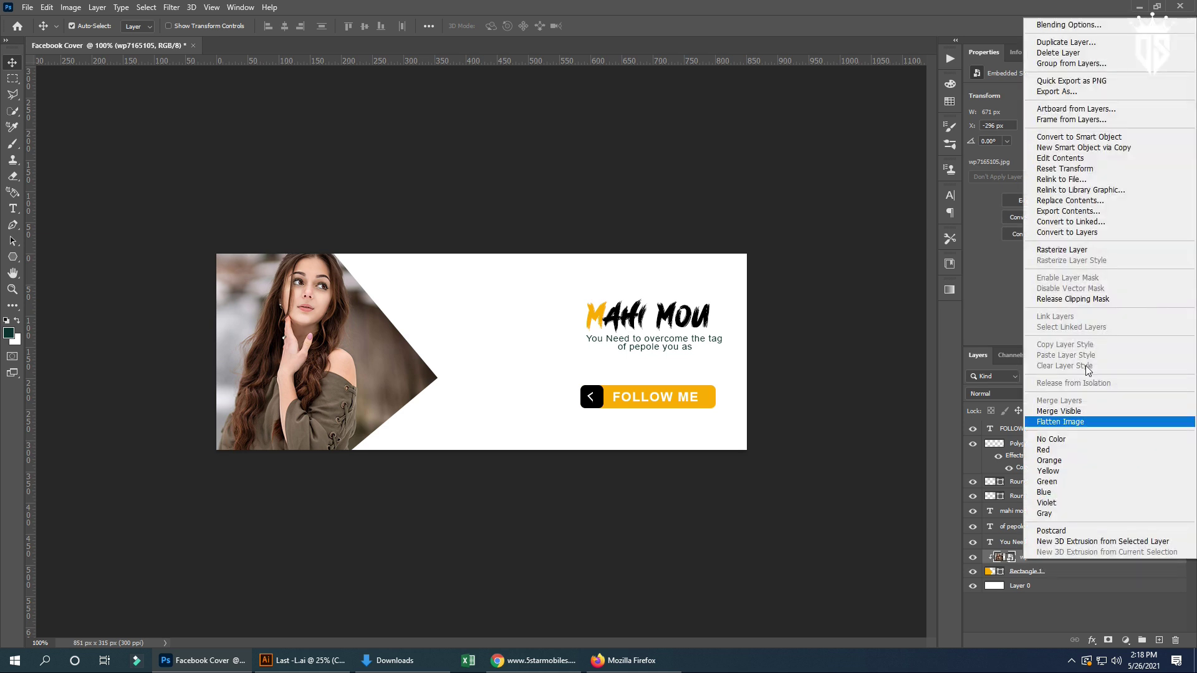
click(1084, 302)
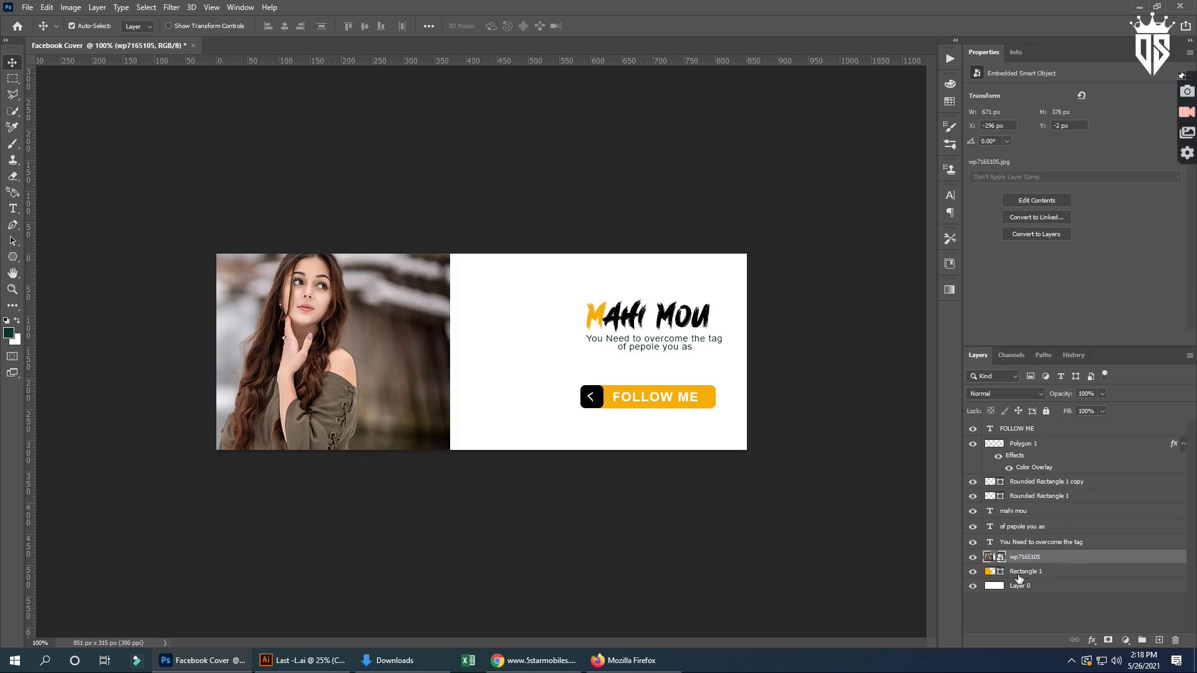
click(1019, 578)
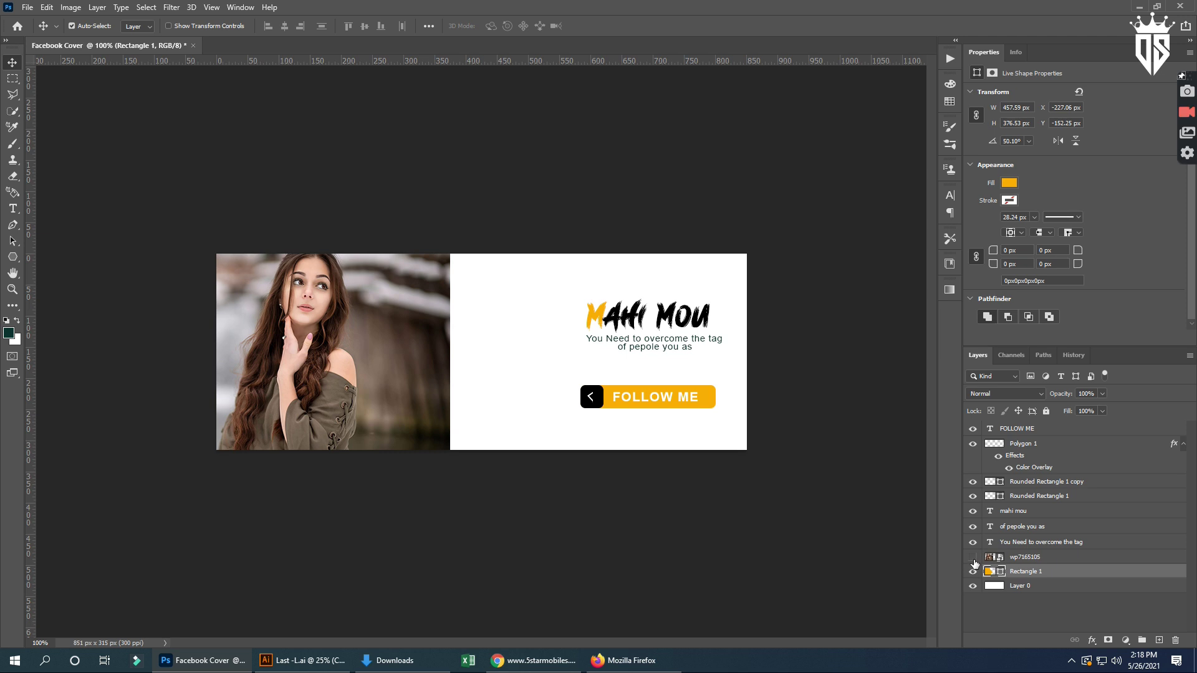
click(973, 557)
- Duplicate the Rectangle 1 arrow shape as Rectangle 1 copy
right_click(1026, 577)
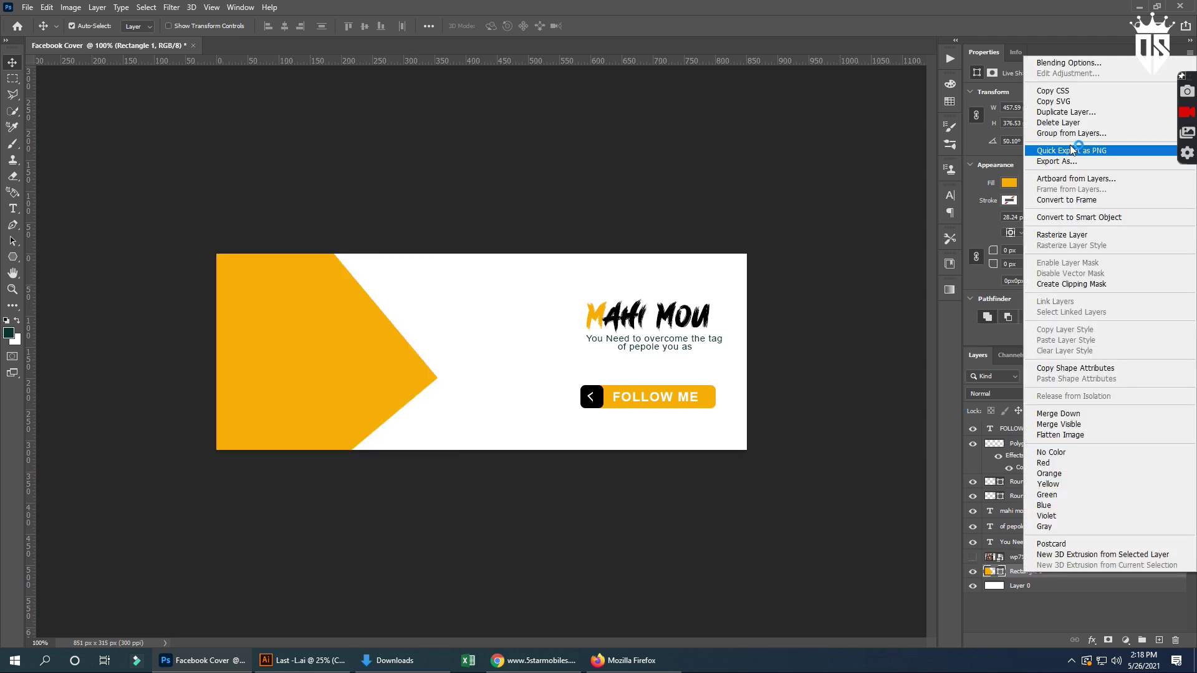
click(1063, 112)
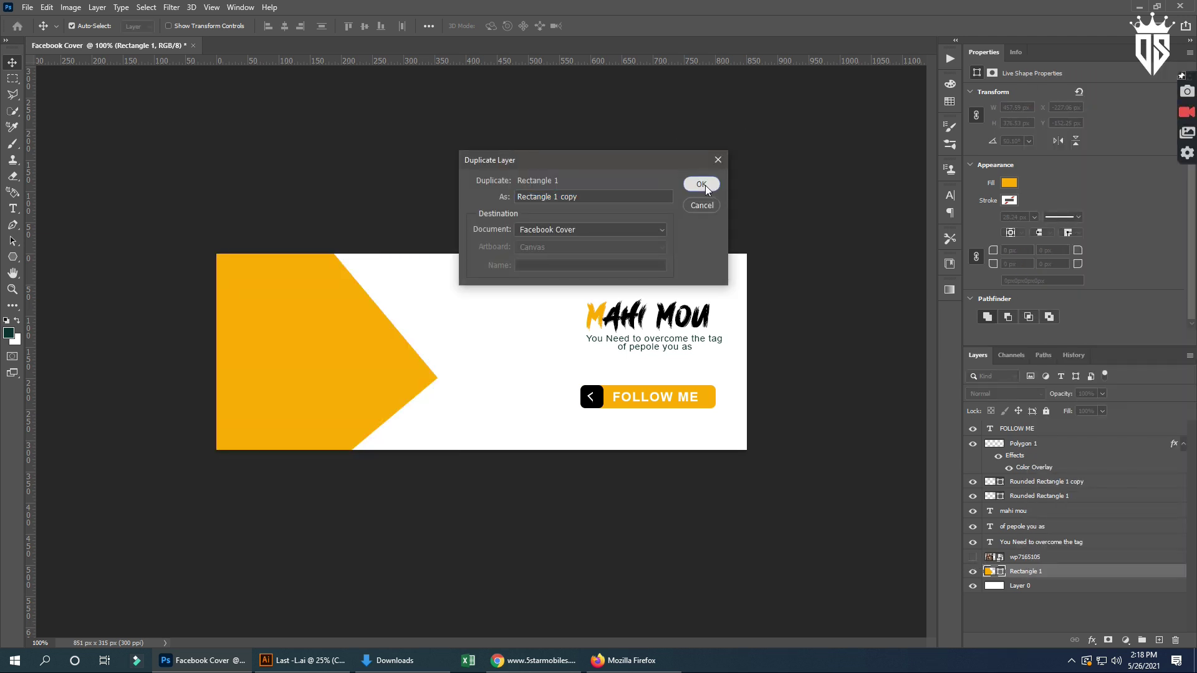
click(705, 185)
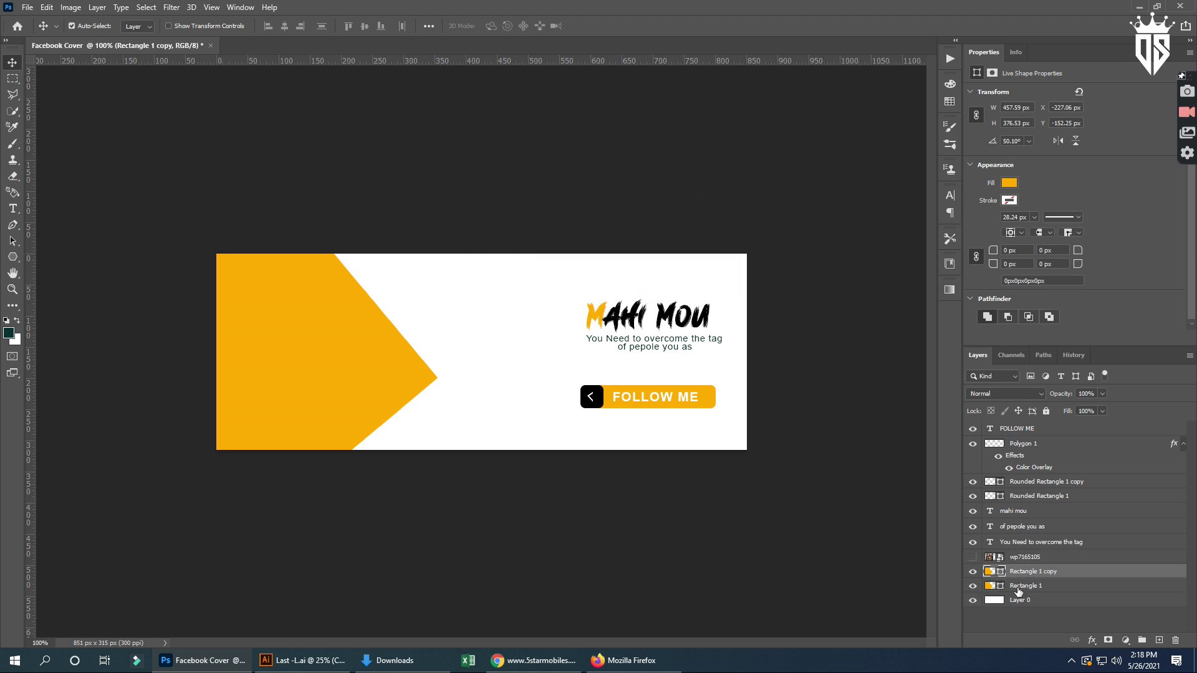
key(ctrl+t)
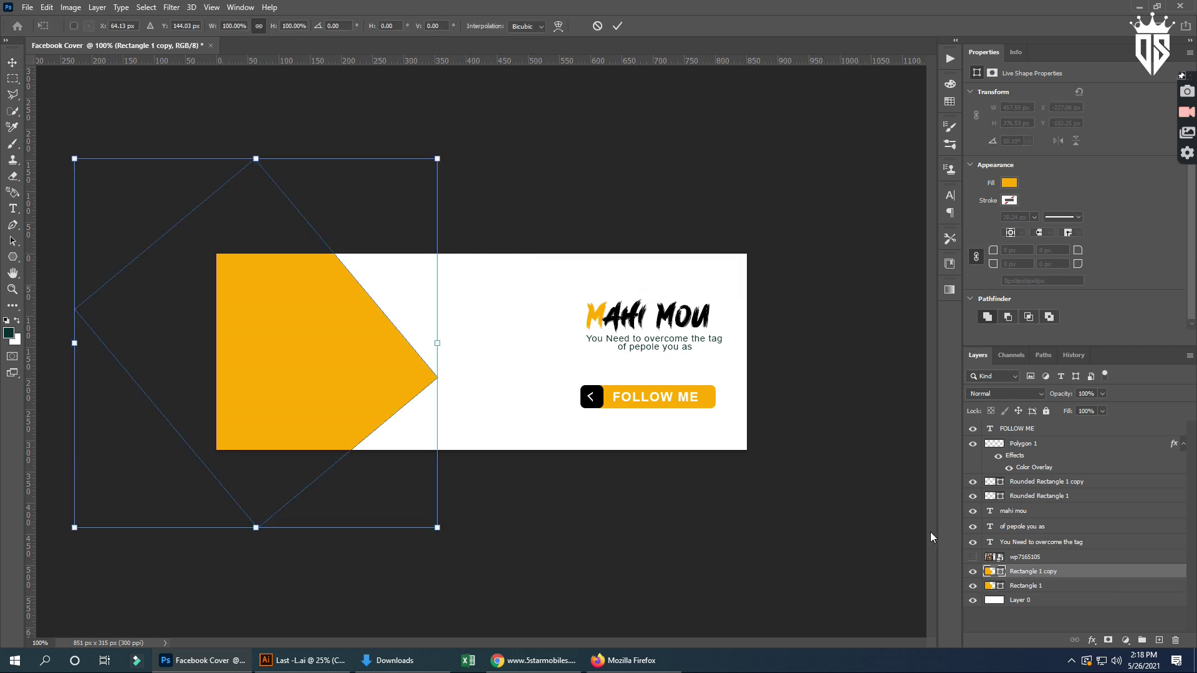
- Shift Rectangle 1 copy slightly right and move it below Rectangle 1
key(Right)
key(Right)
key(Right)
key(Right)
key(Right)
key(Right)
key(Right)
key(Right)
key(Right)
key(Right)
key(Right)
key(Right)
key(Right)
key(Right)
key(Right)
key(Right)
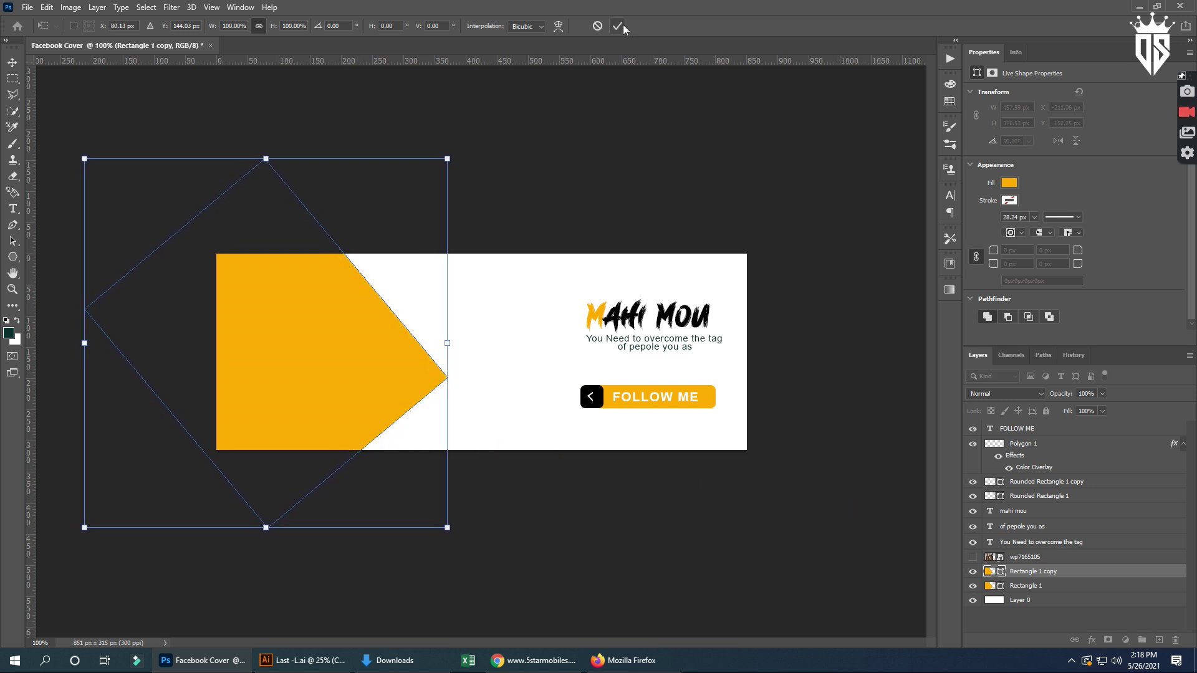
click(618, 26)
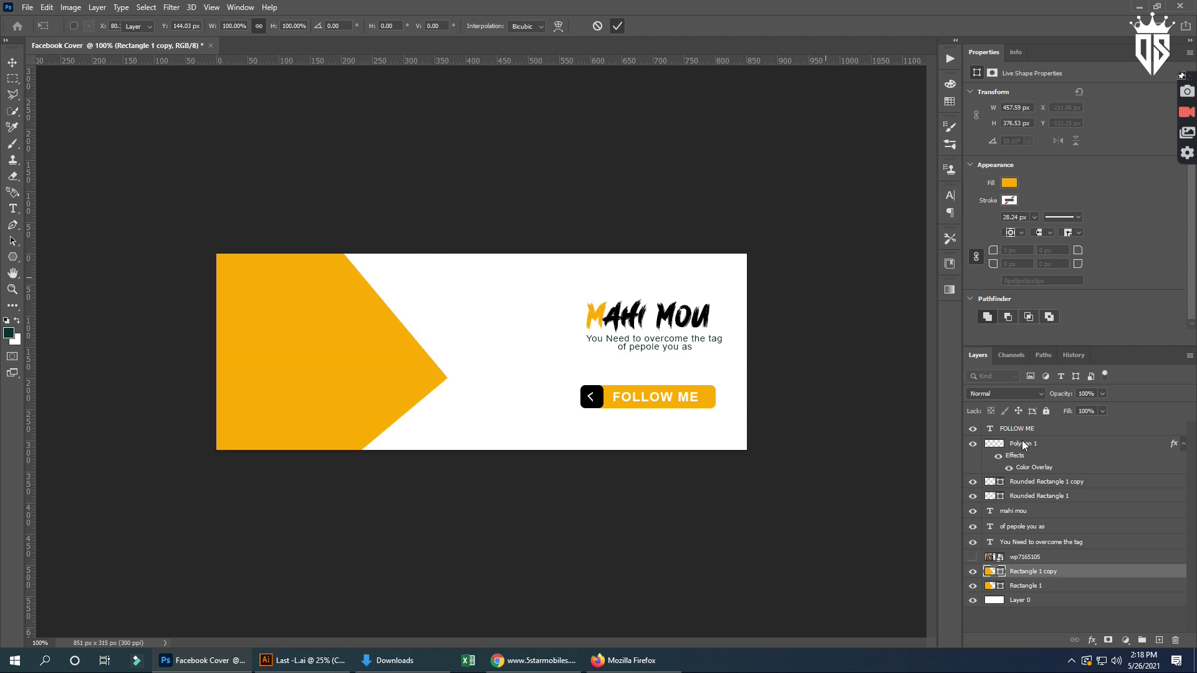
click(972, 572)
click(972, 572)
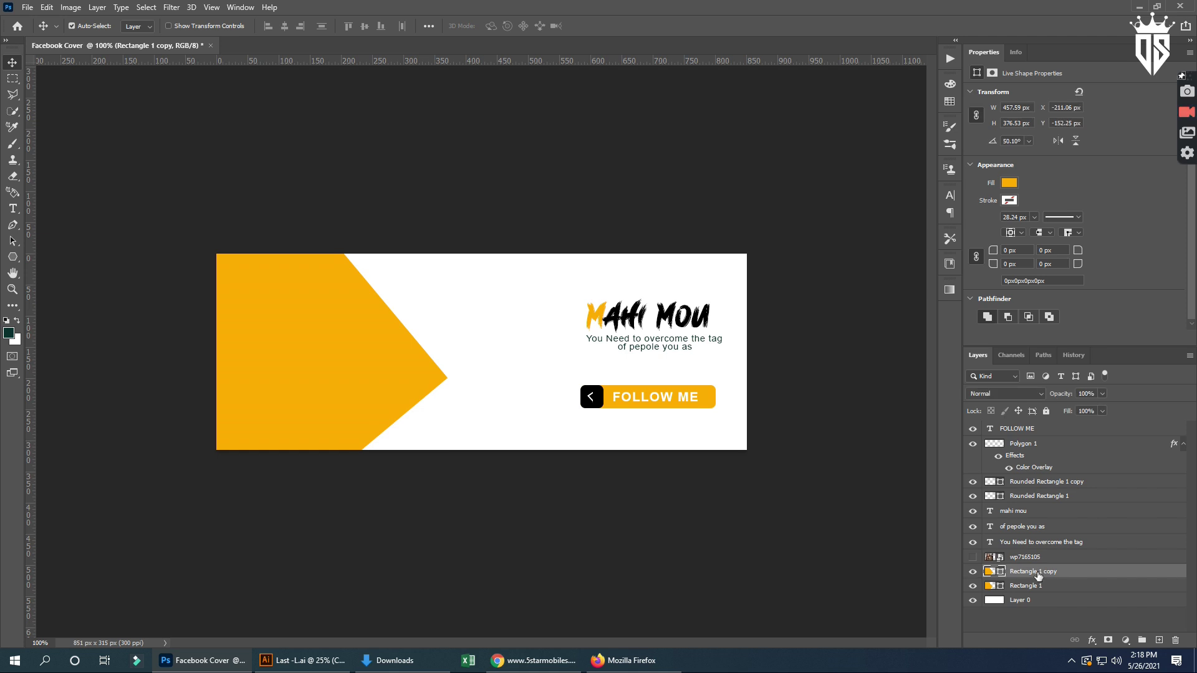
drag(1038, 574, 1022, 592)
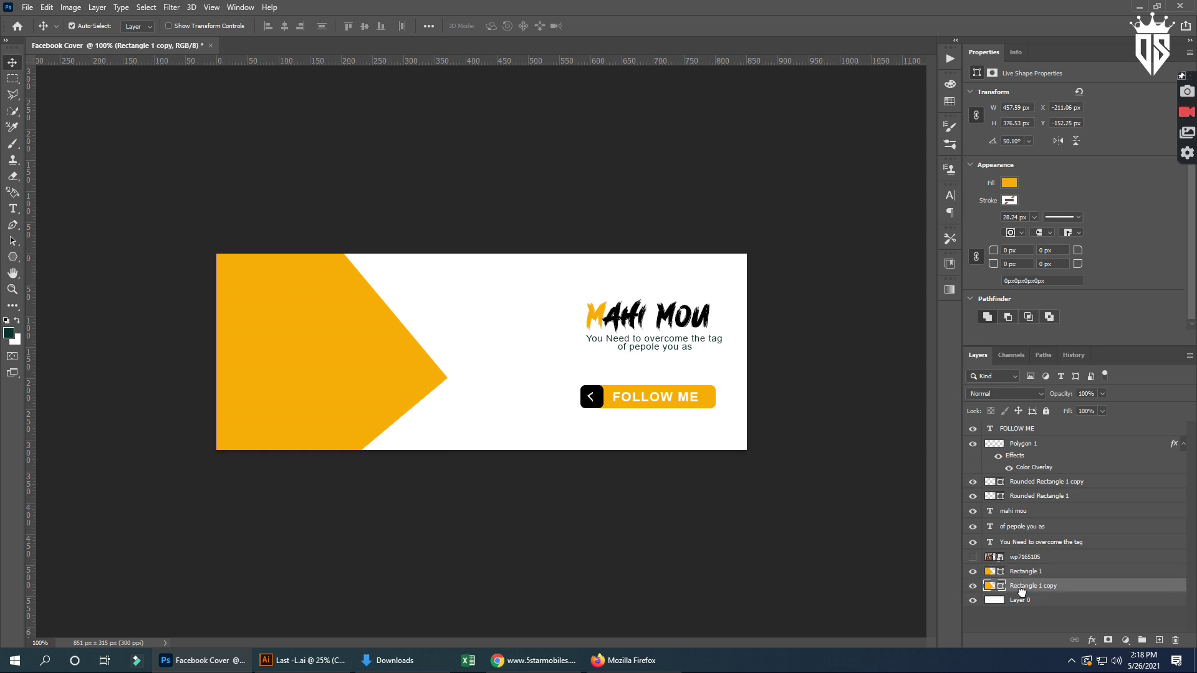
- Show the photo layer again and clip it into the Rectangle 1 arrow shape
click(973, 557)
click(1023, 557)
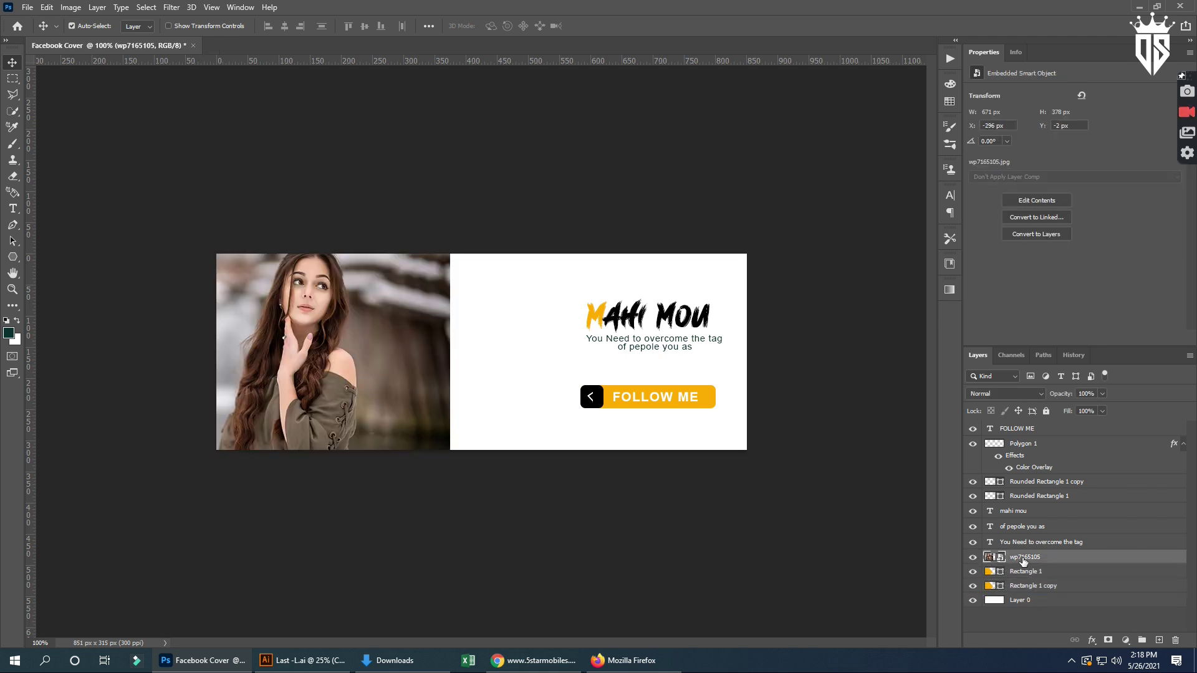
right_click(1022, 557)
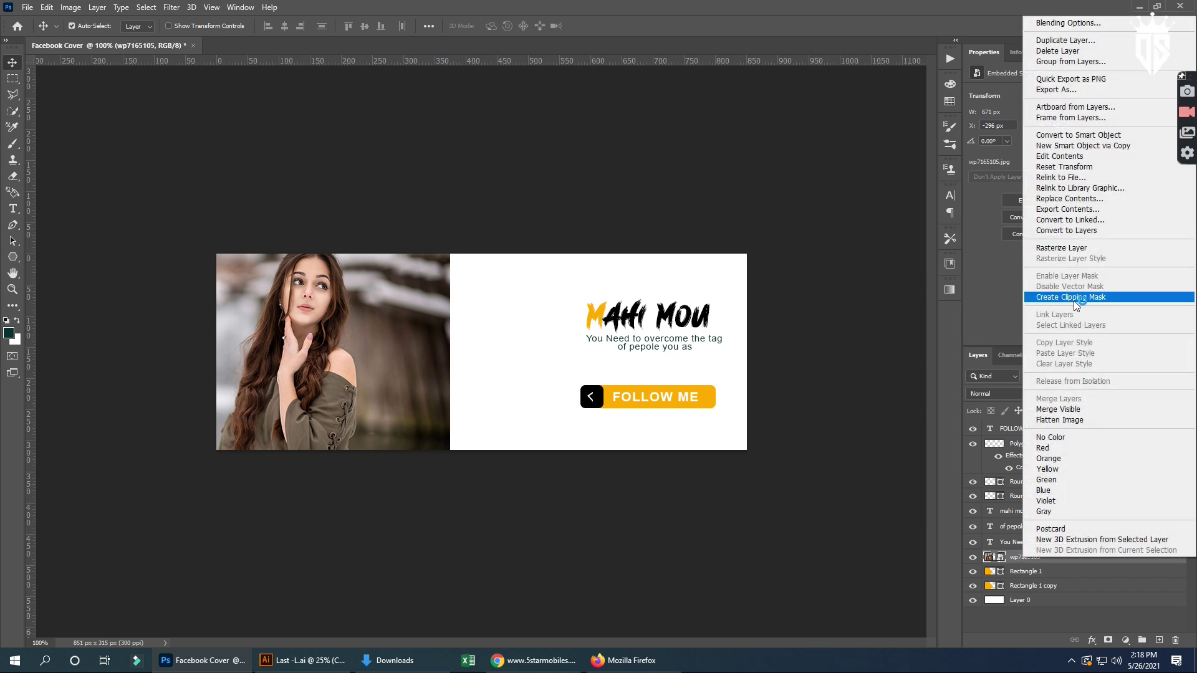
click(1074, 298)
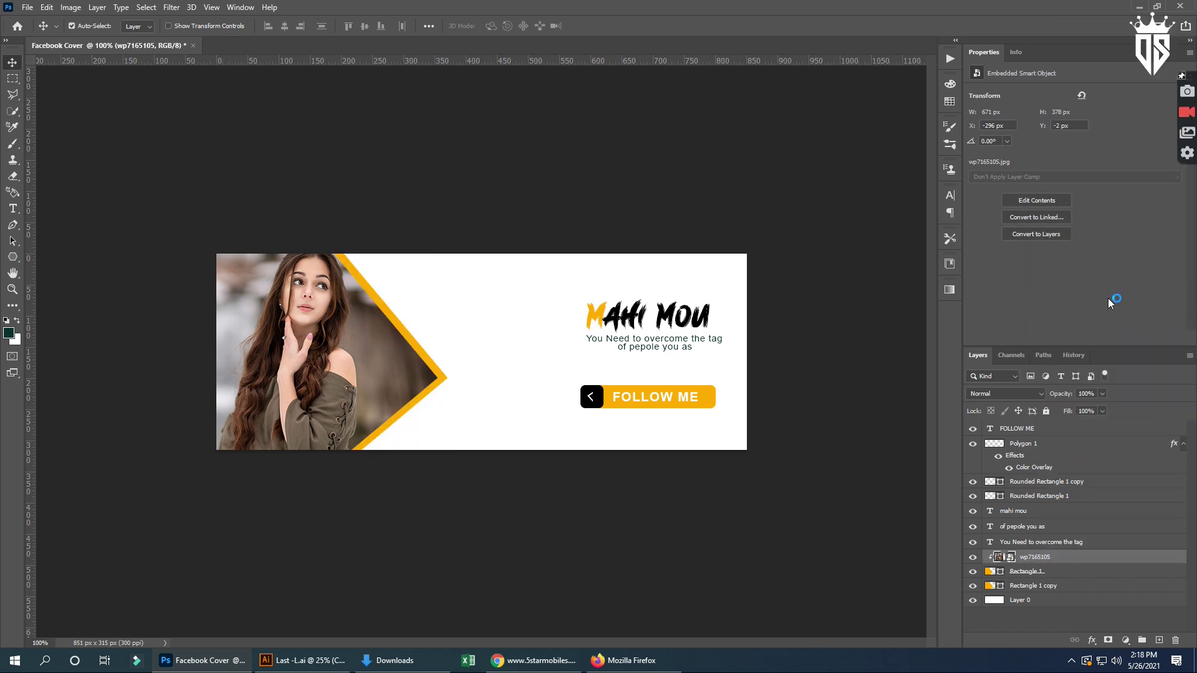
- Rasterize the Rectangle 1 copy layer
click(1043, 588)
right_click(1043, 586)
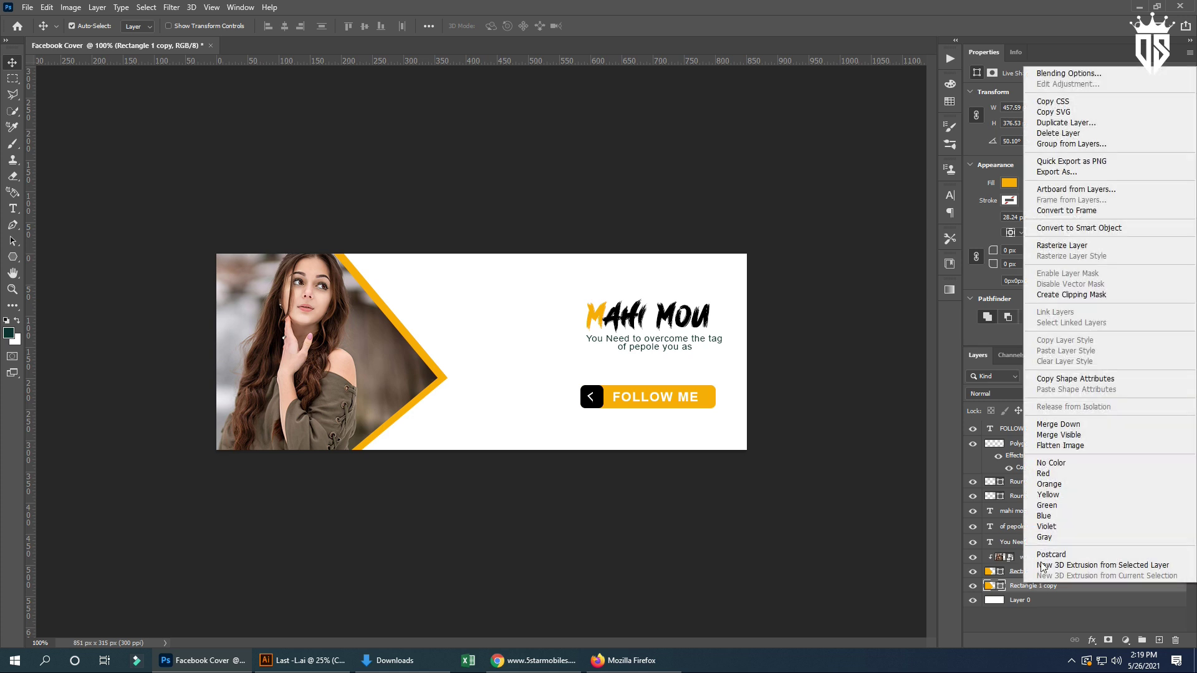
click(1062, 246)
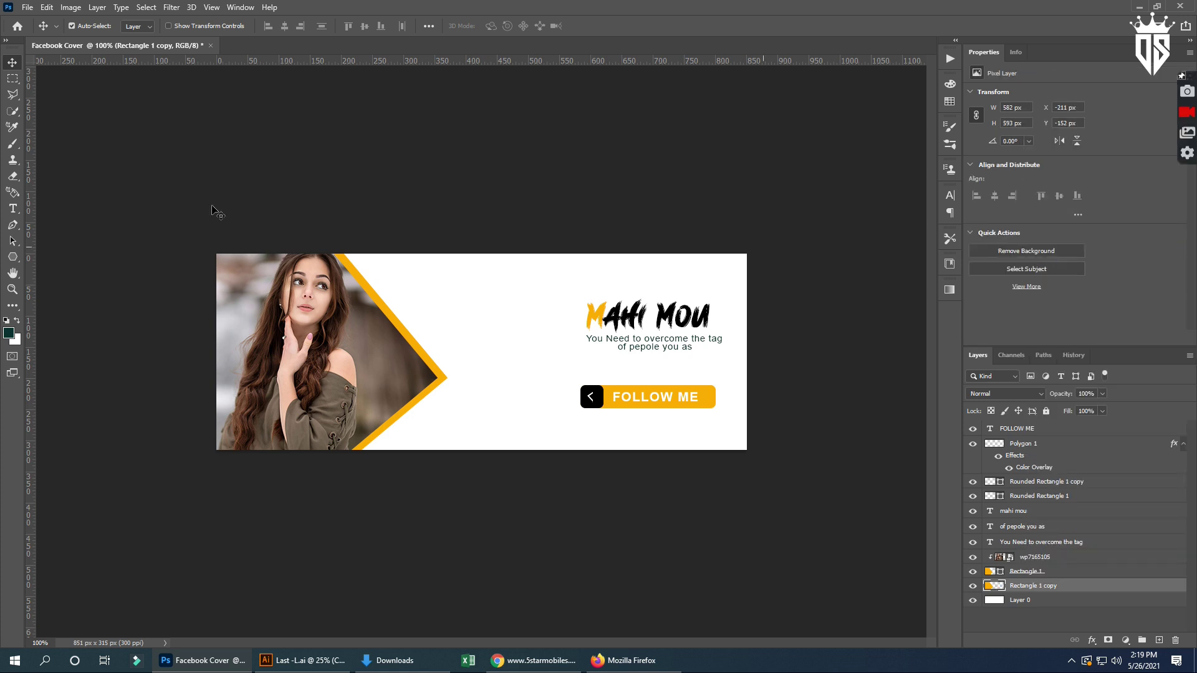
- Marquee-select strips across the top-left and bottom of the yellow border
click(12, 78)
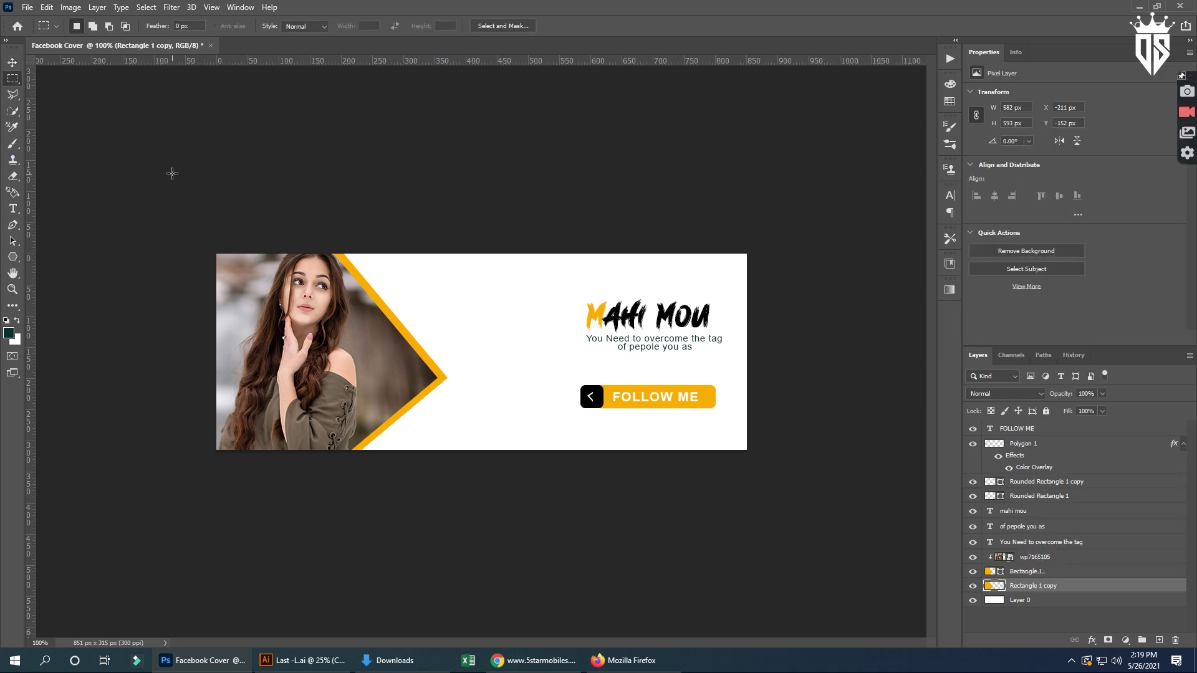
click(13, 95)
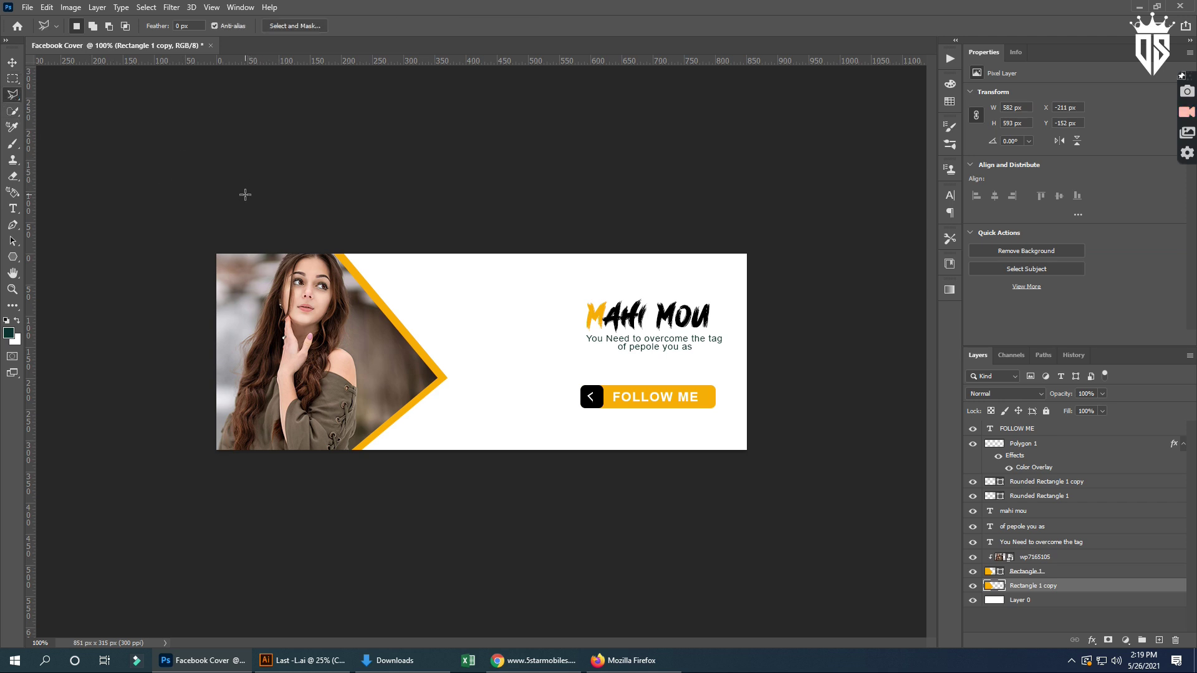
click(12, 78)
drag(217, 254, 435, 311)
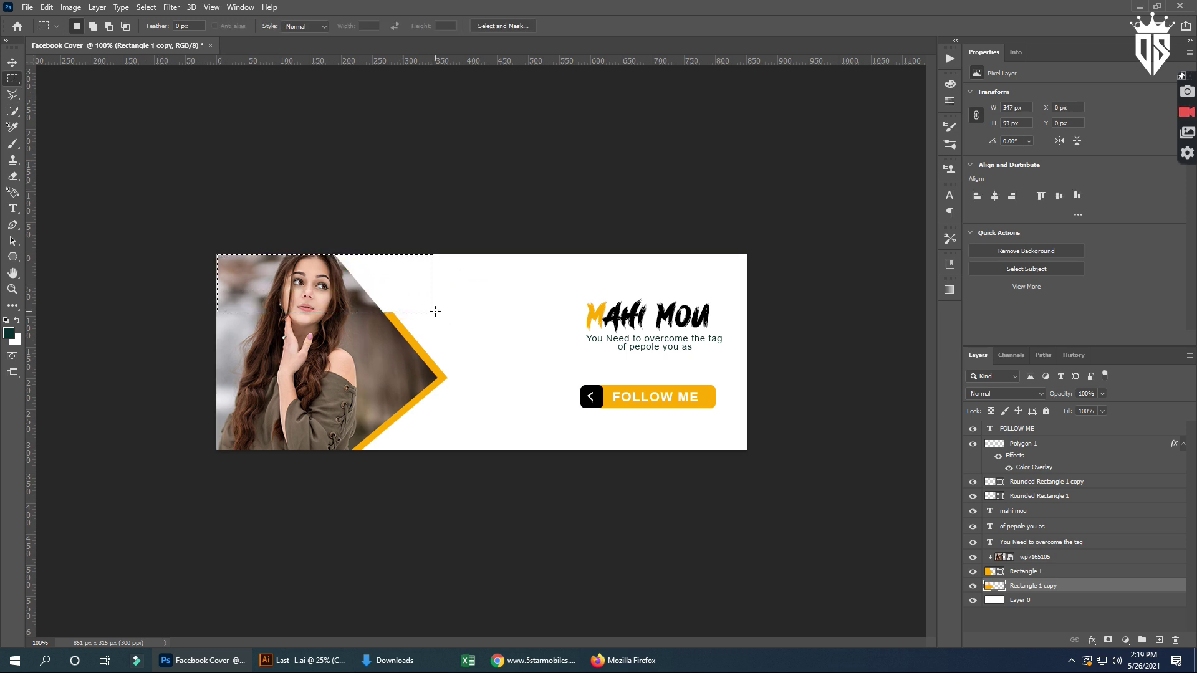
key(ctrl+d)
drag(210, 428, 489, 467)
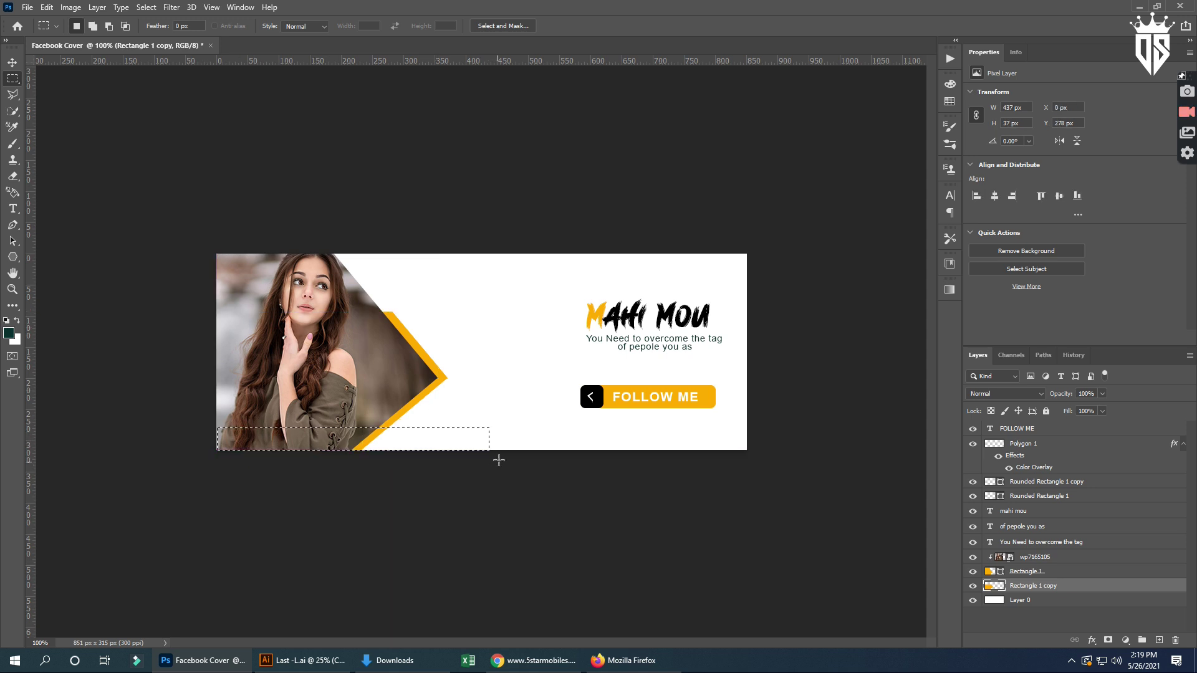
key(ctrl+d)
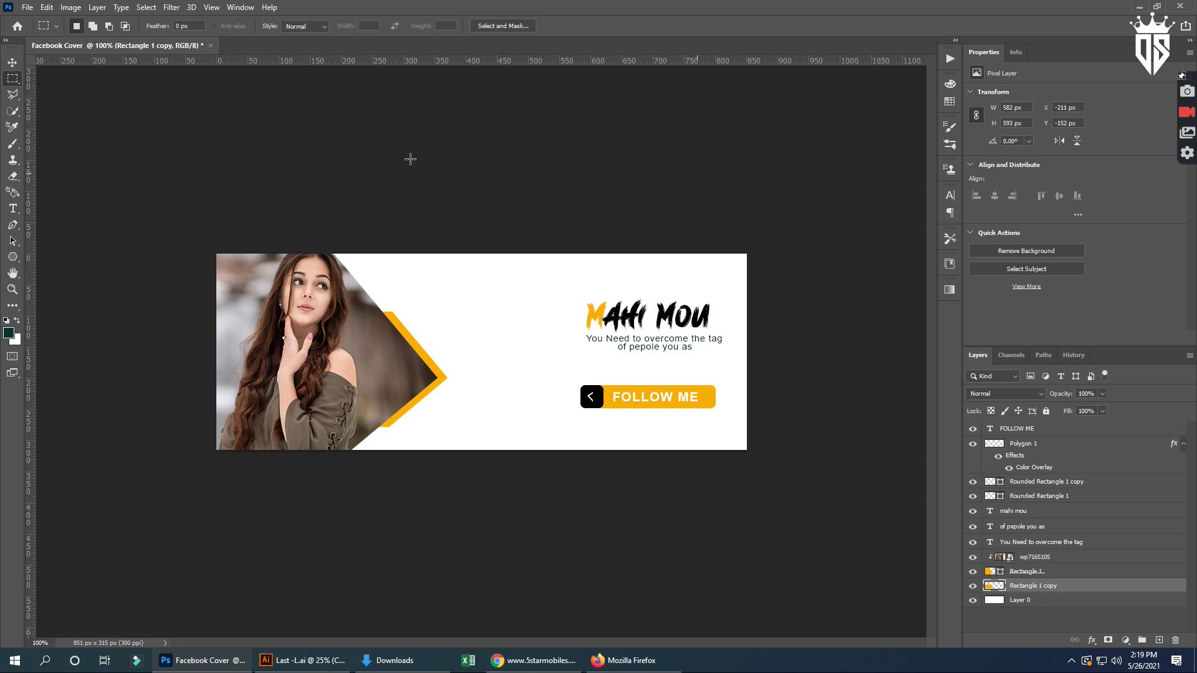
key(ctrl+shift+d)
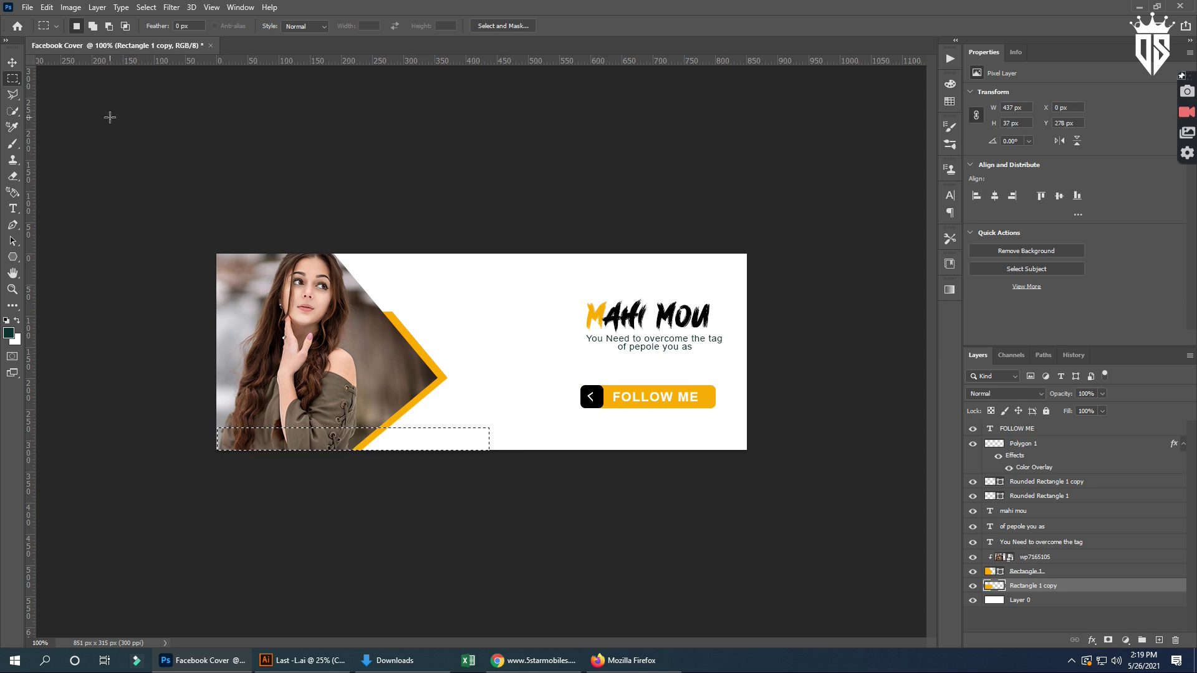
key(ctrl+d)
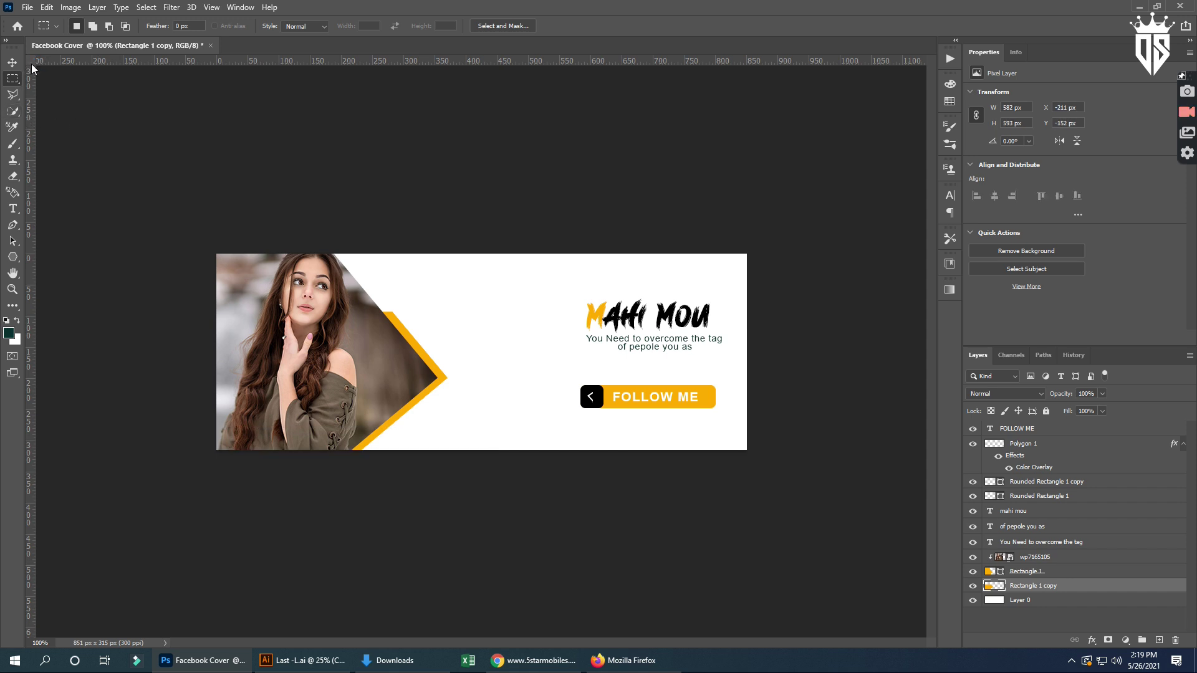
- Step back in History to undo clearing the top of the border
click(1075, 357)
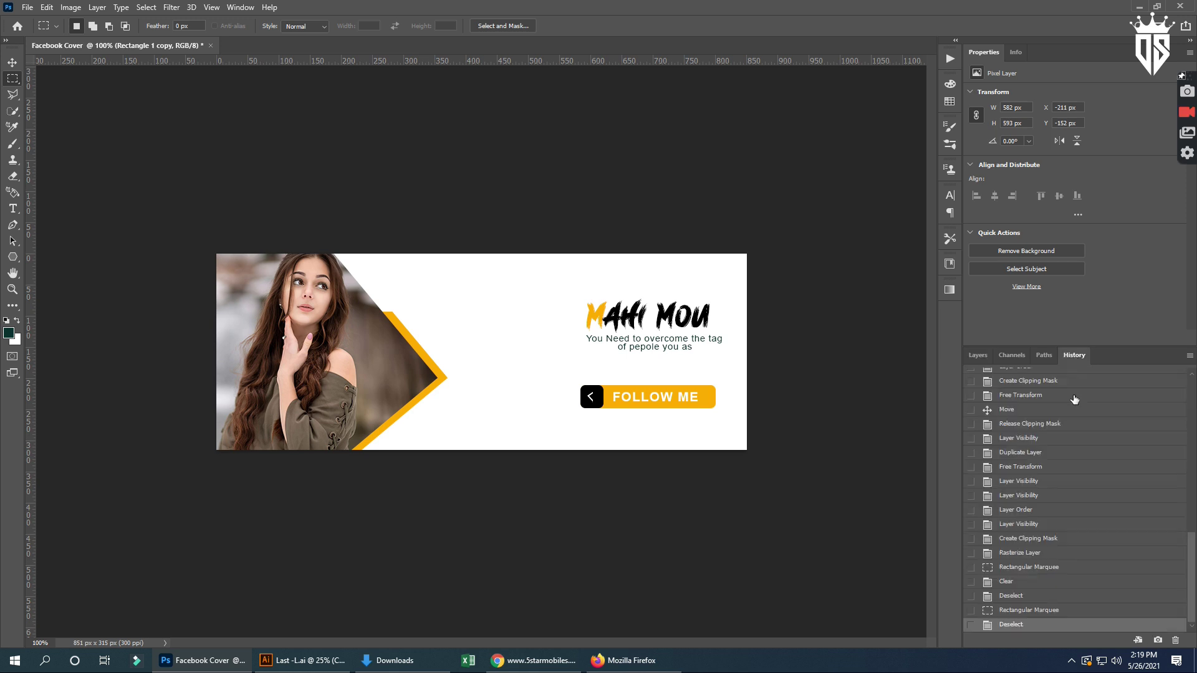
click(1014, 611)
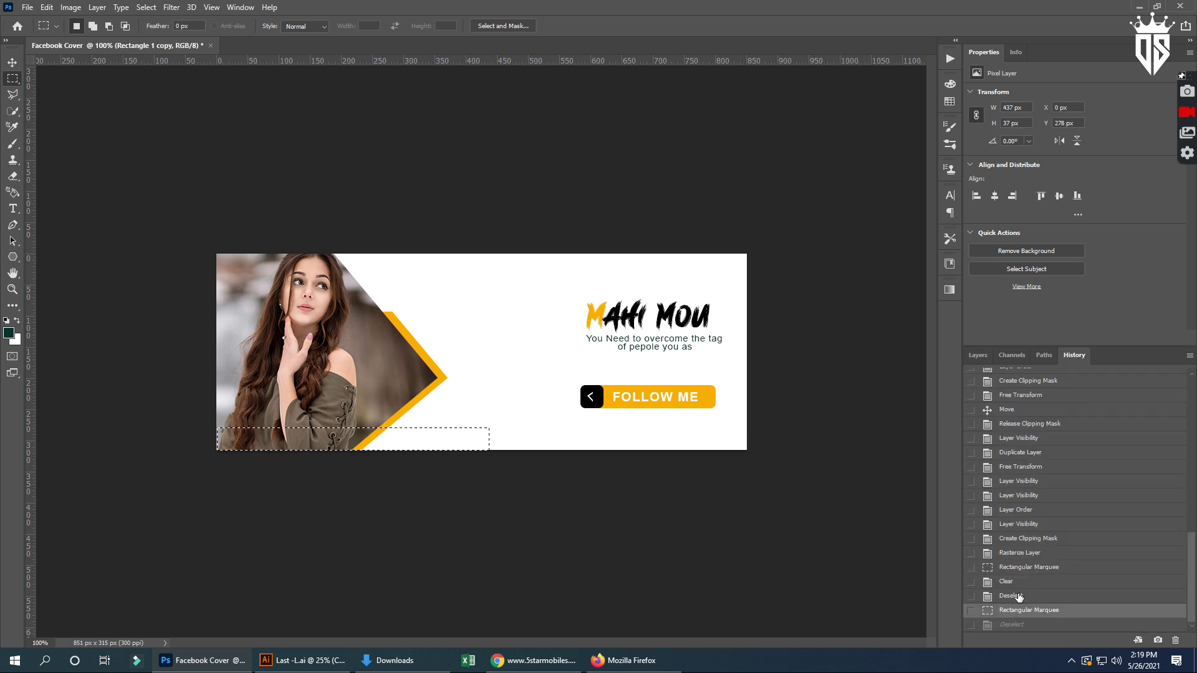
click(1020, 596)
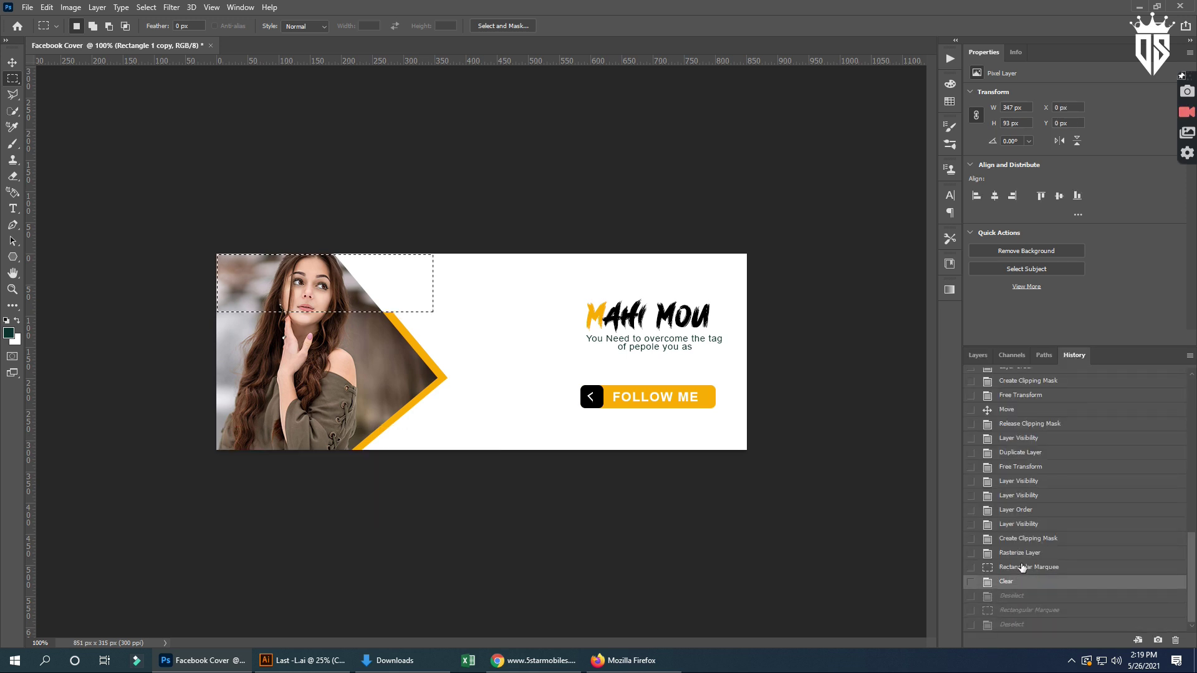
click(1020, 568)
key(ctrl+d)
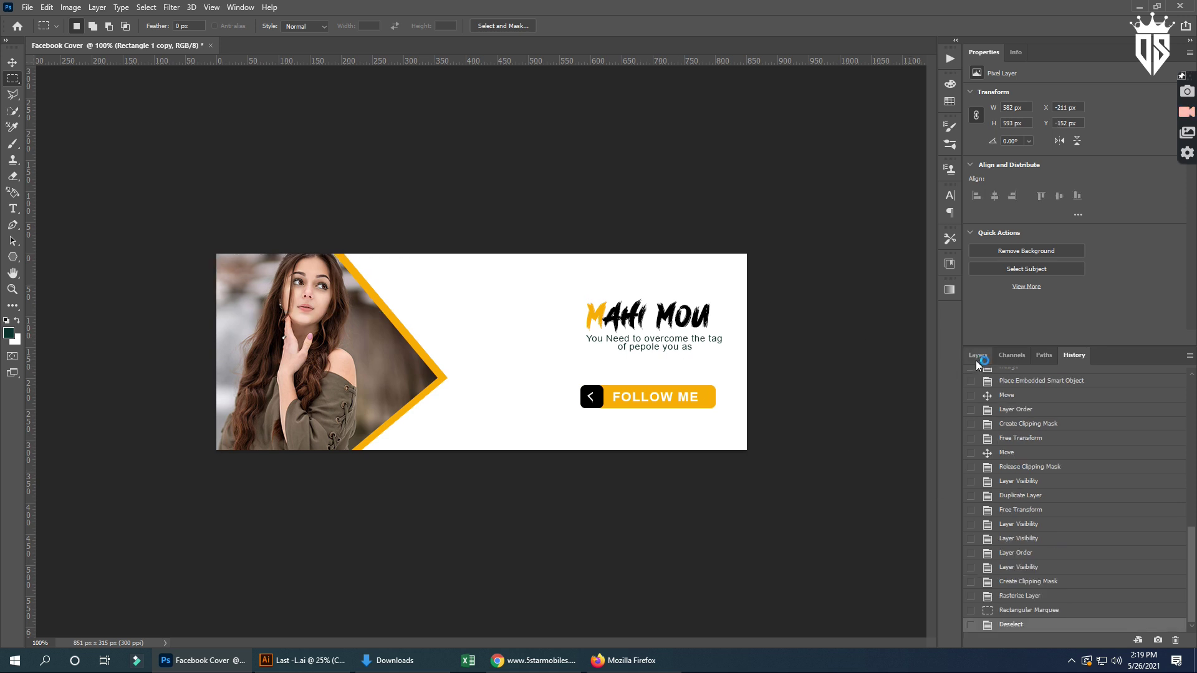
click(978, 356)
- Select small sections of the yellow border edge to cut away
mouse_move(337, 281)
mouse_down()
mouse_move(381, 286)
mouse_move(424, 350)
mouse_move(387, 337)
mouse_up()
drag(383, 410, 424, 412)
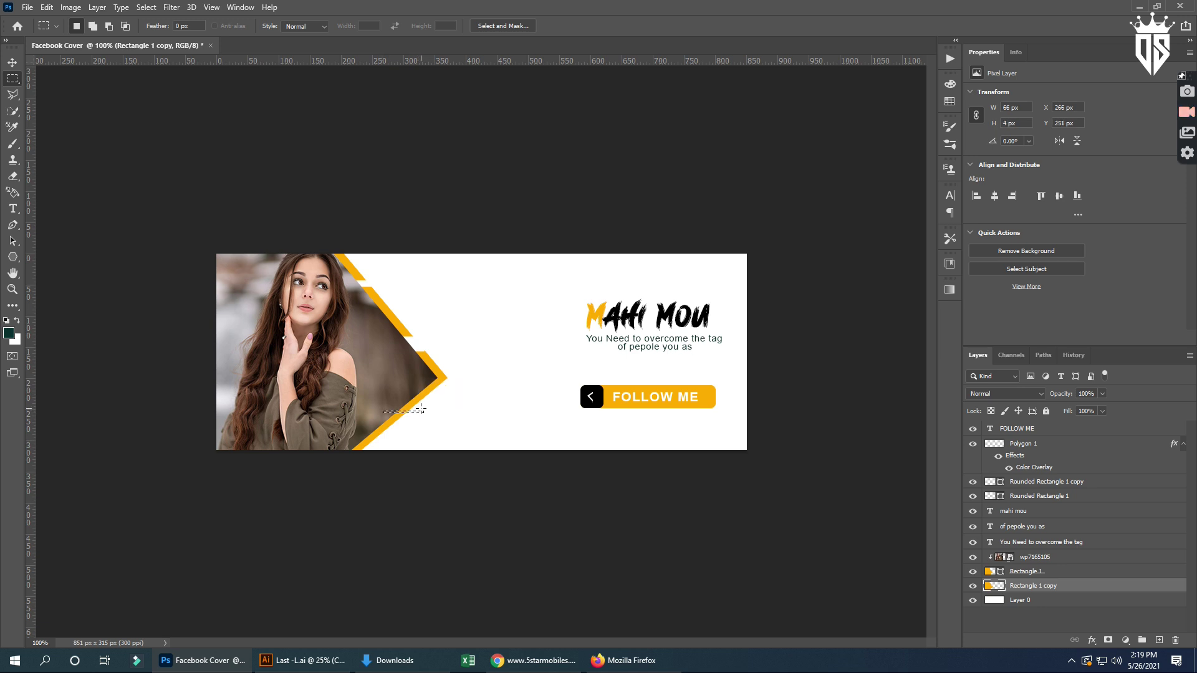
key(ctrl+d)
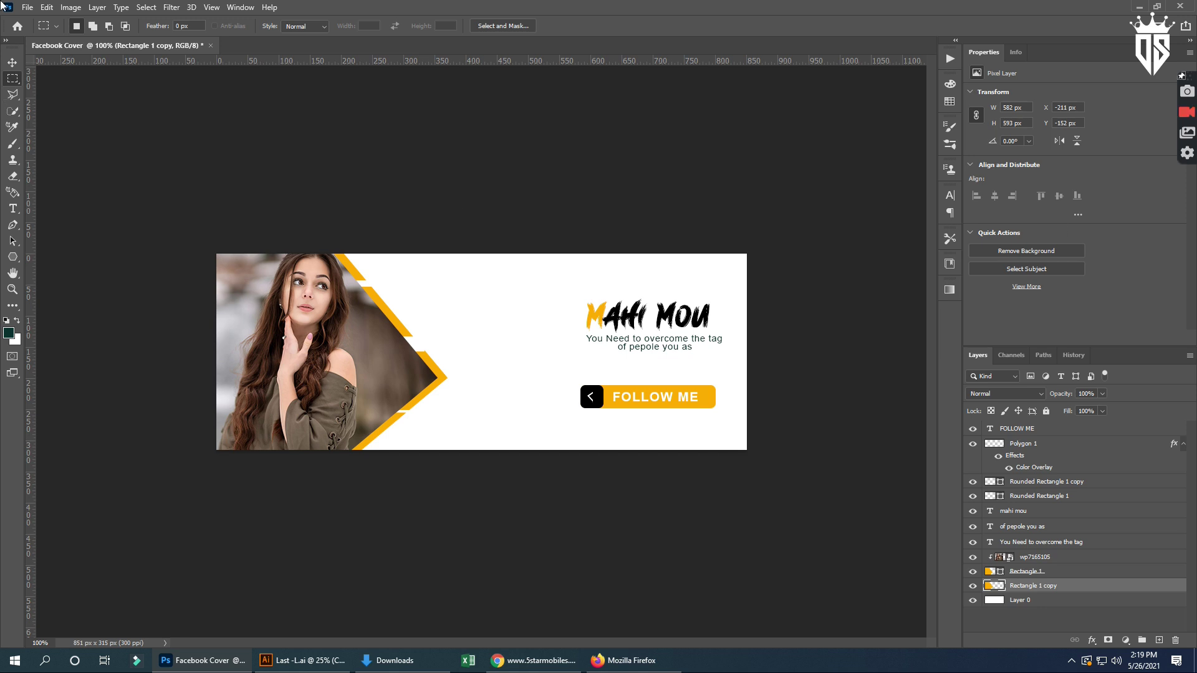
click(20, 65)
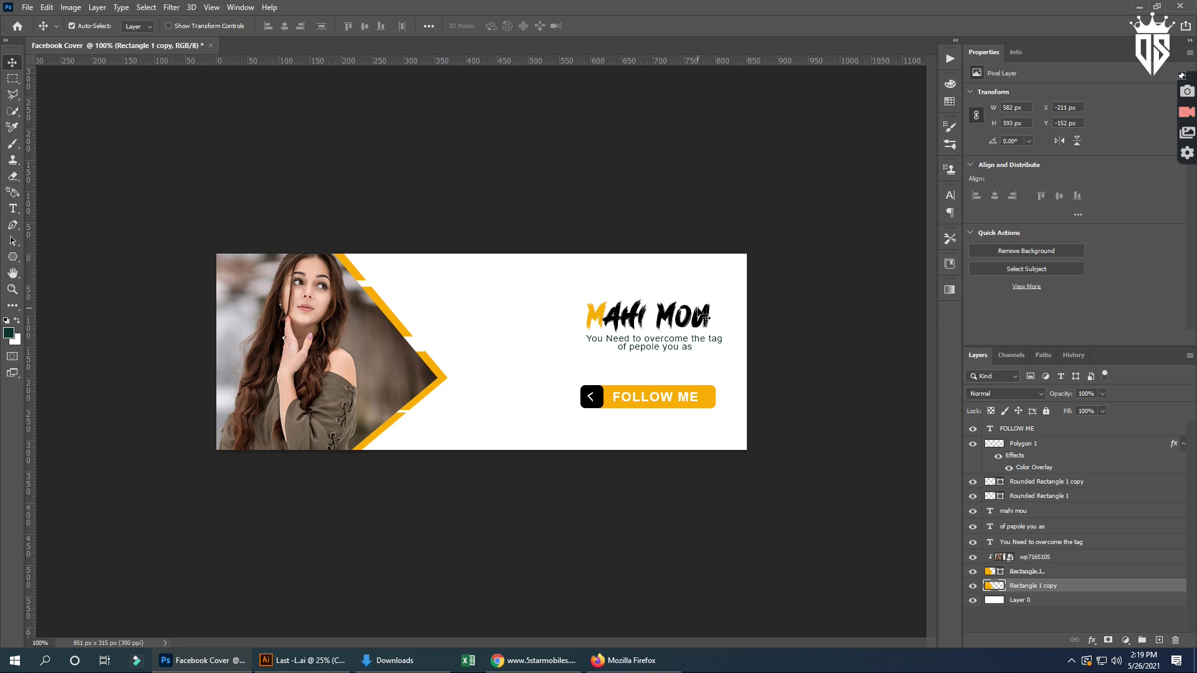
- Browse New Volume (H:) > All File > Video and into the PNG icons folder
click(399, 660)
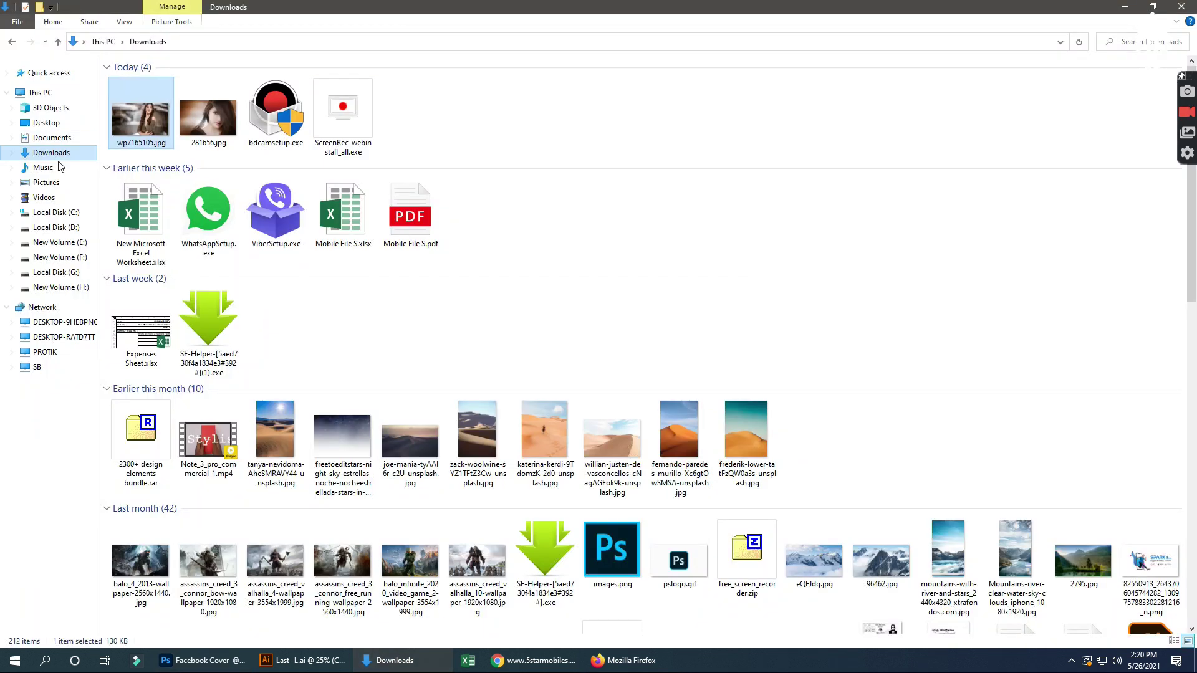
click(57, 273)
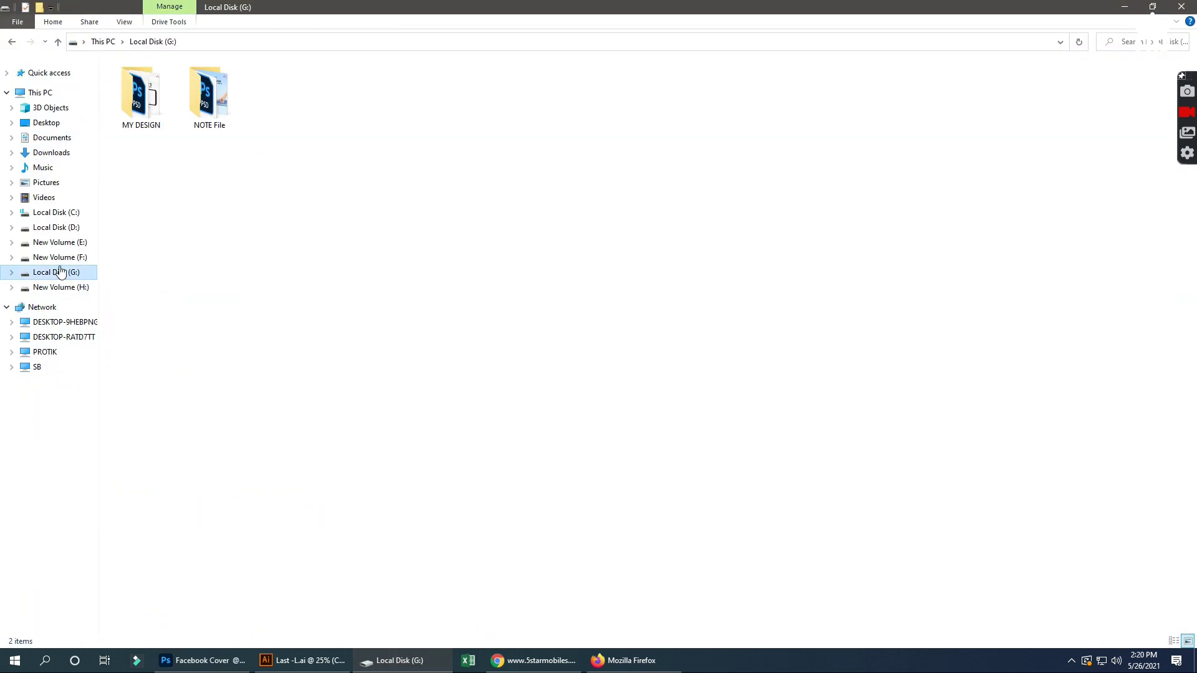
click(59, 287)
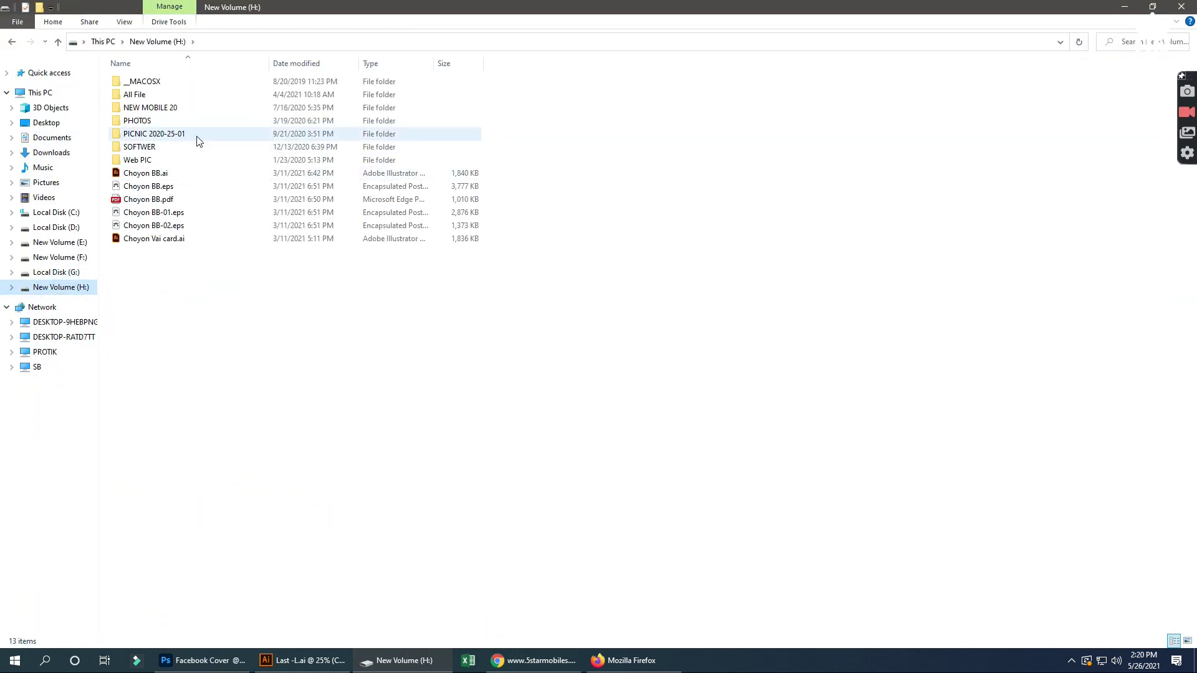
double_click(185, 95)
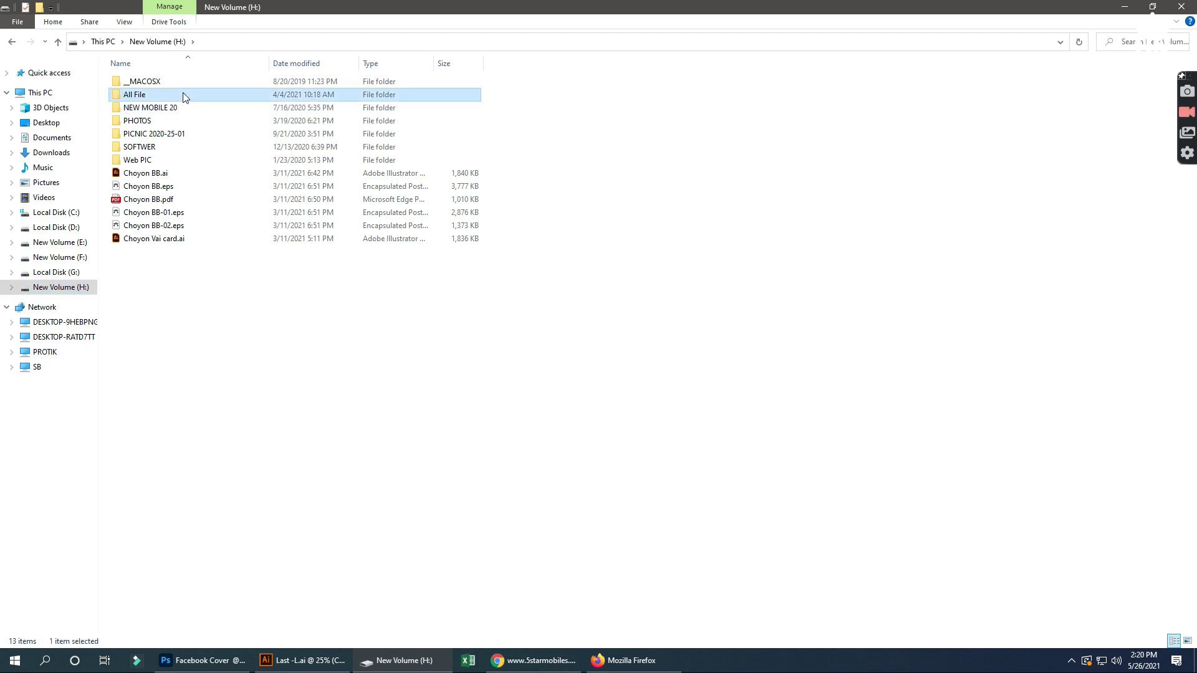
double_click(157, 121)
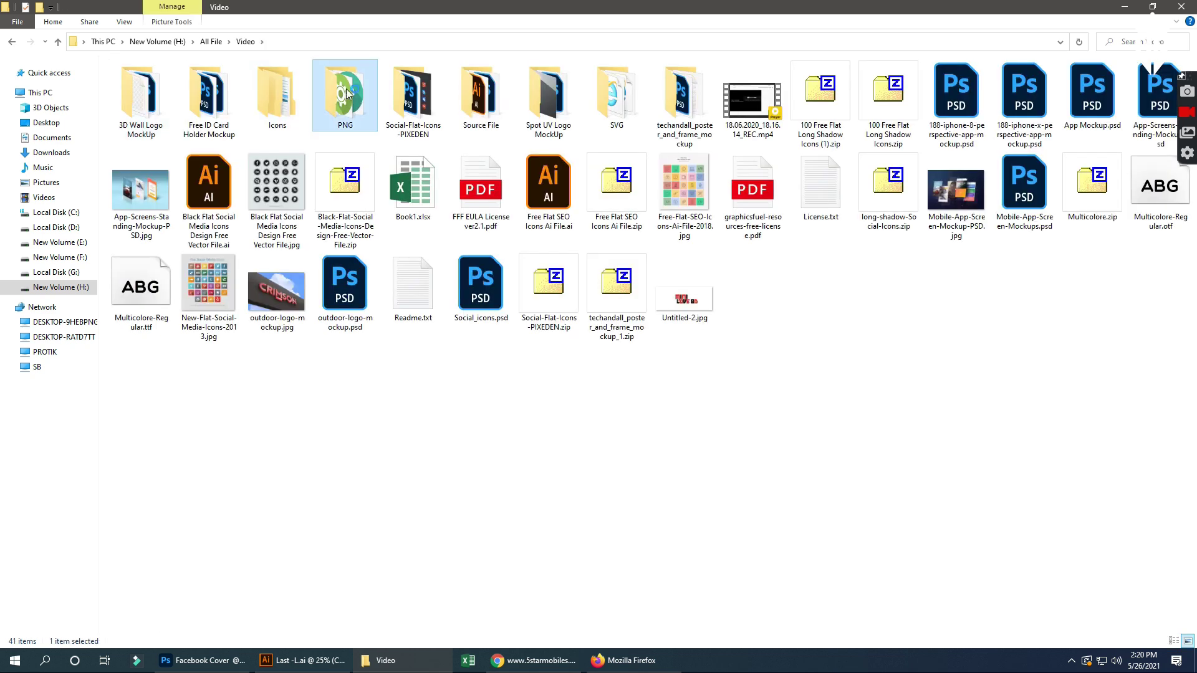
double_click(346, 92)
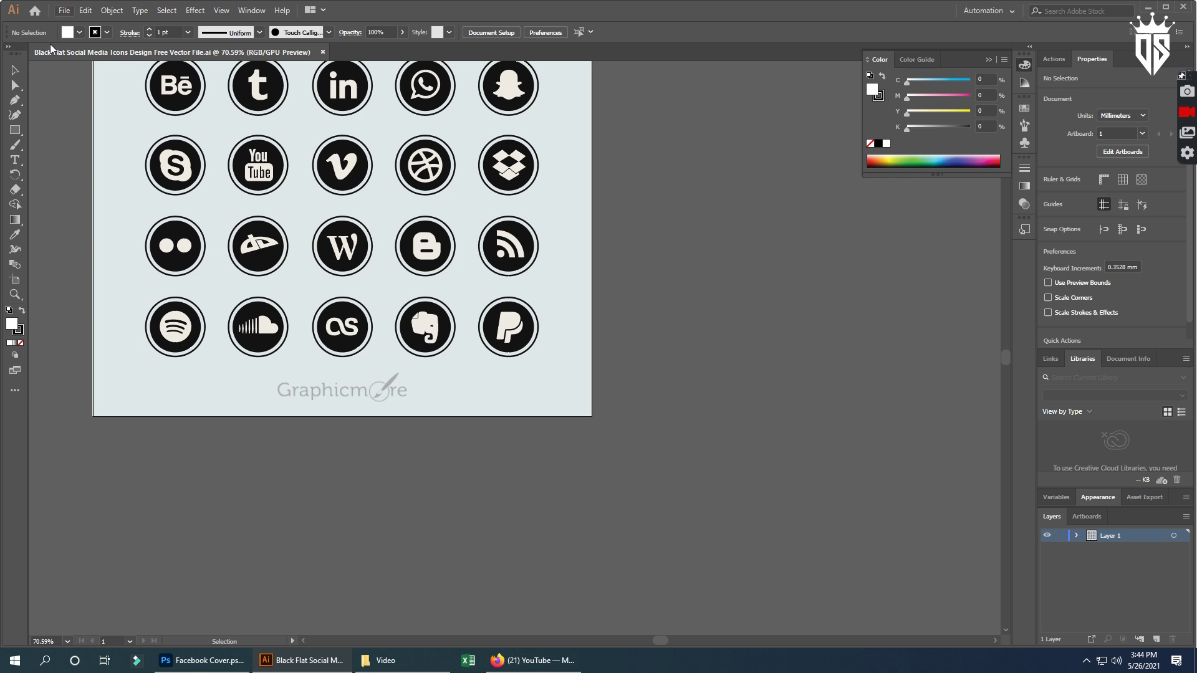
- Fill the Facebook icon's circle with #ffae00 and delete its outer black ring
scroll(215, 187, up, 3)
scroll(187, 167, up, 2)
click(187, 167)
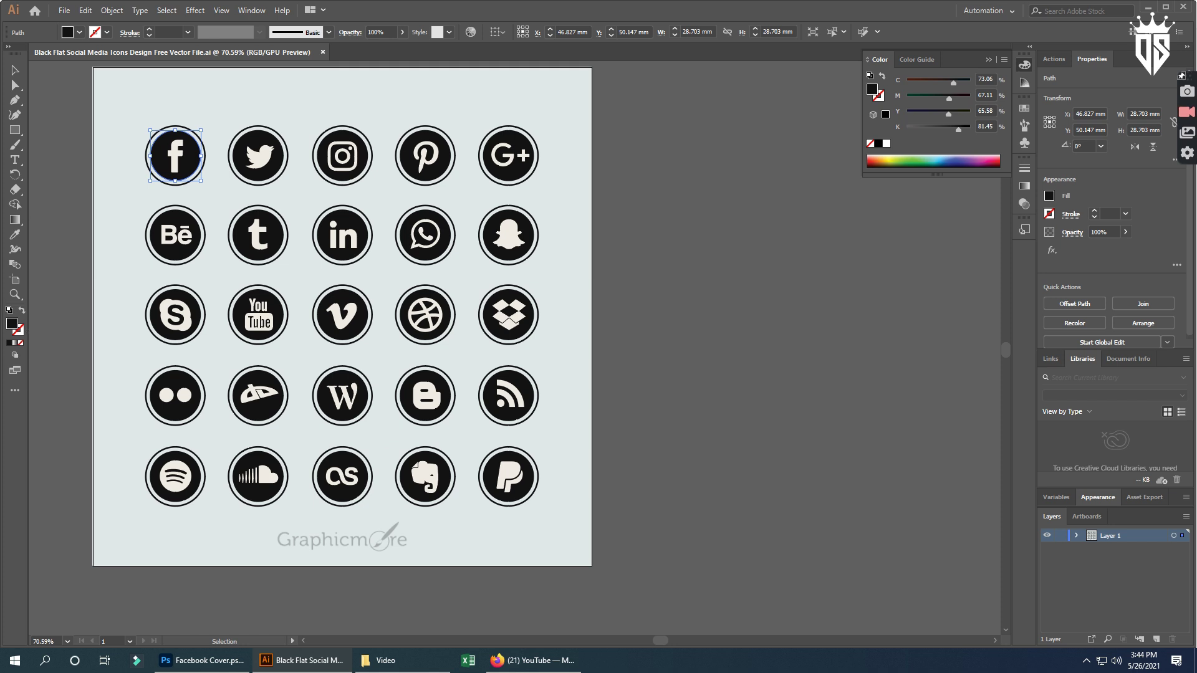
double_click(12, 324)
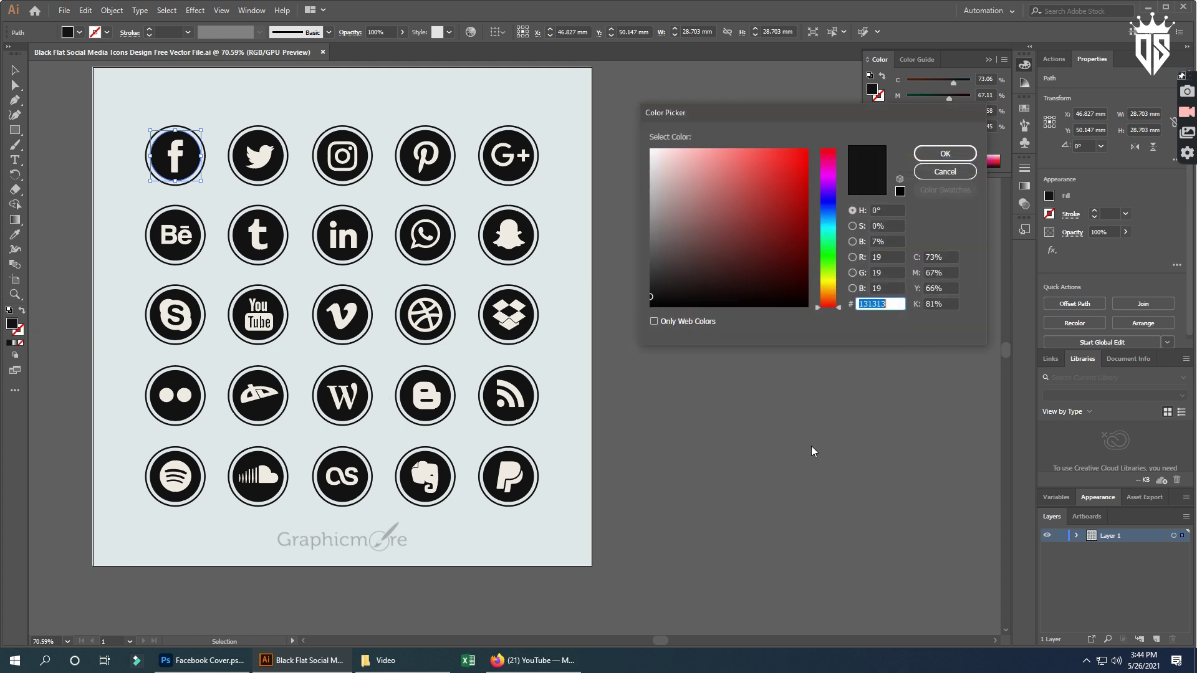
text(ffae00)
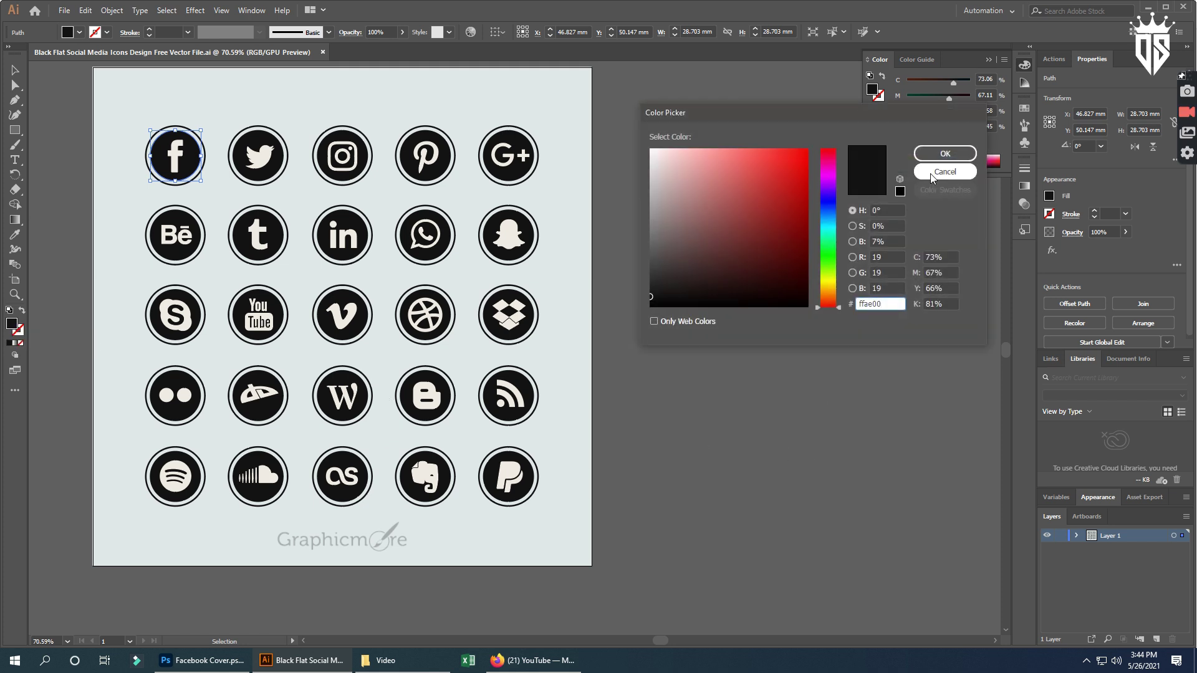
click(934, 149)
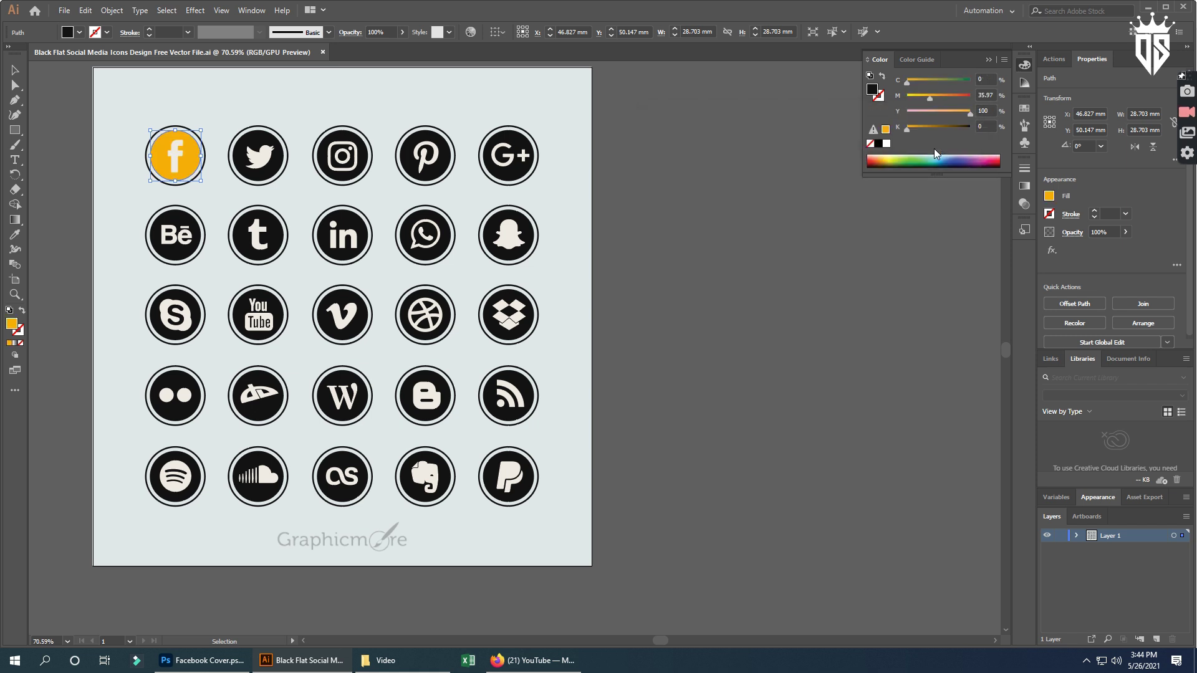
click(187, 183)
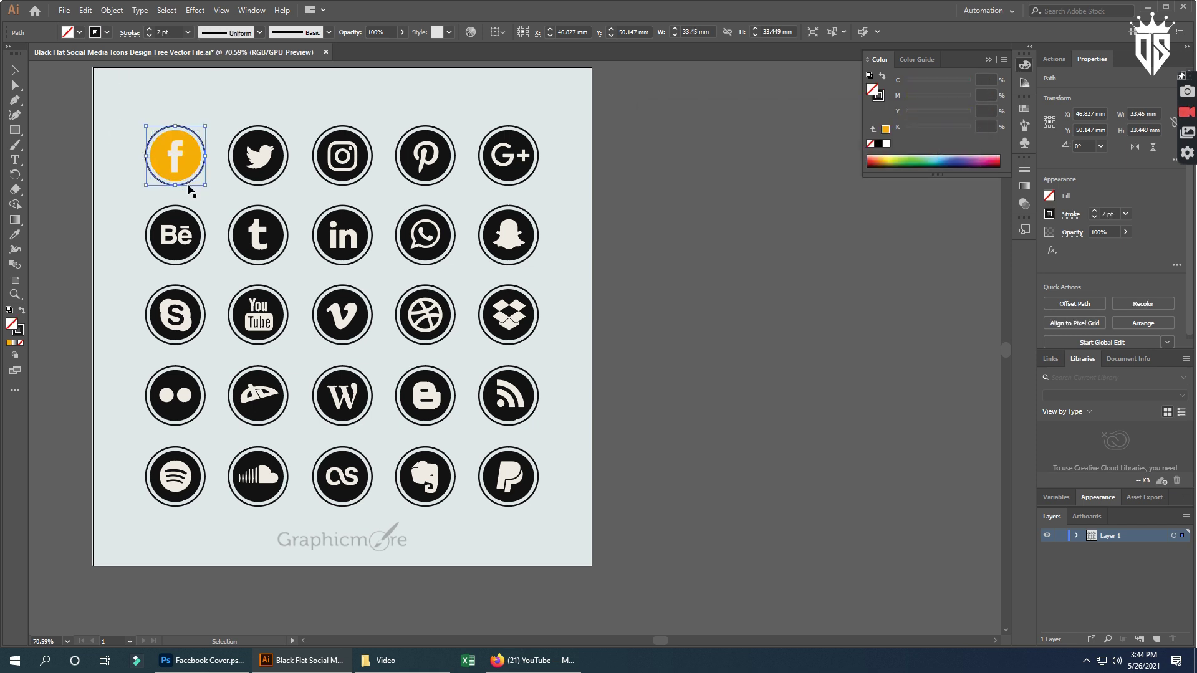
key(Delete)
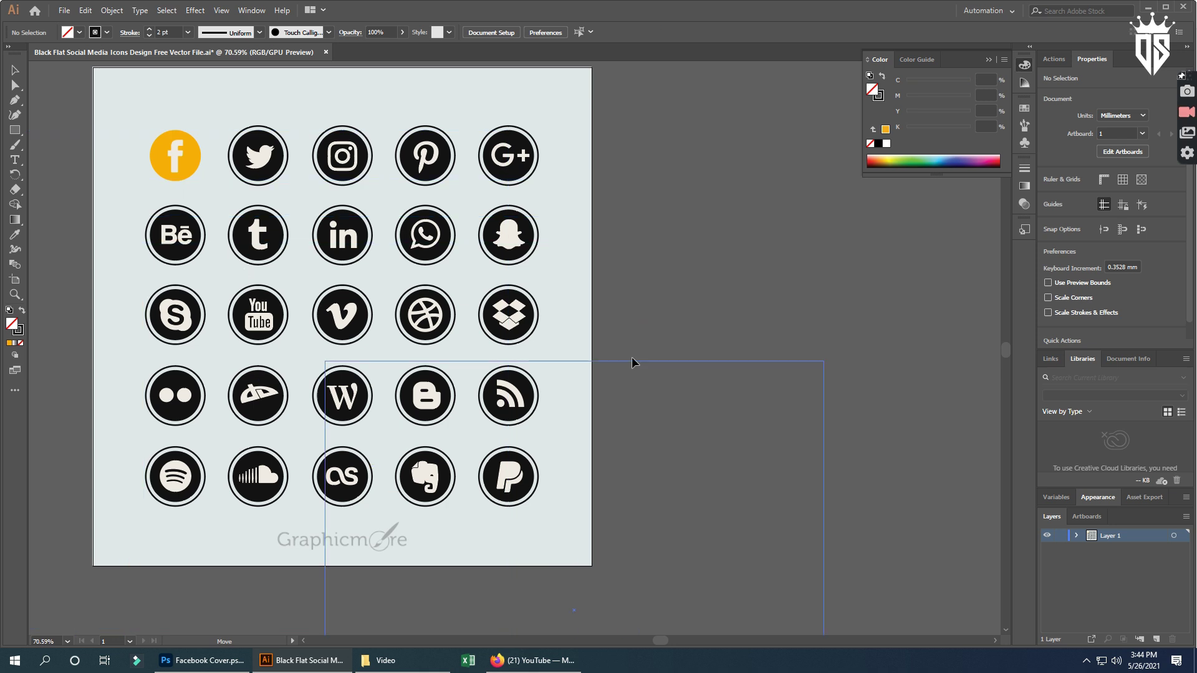
- Drag the orange Facebook icon onto the Photoshop cover and commit its placement
drag(133, 180, 694, 264)
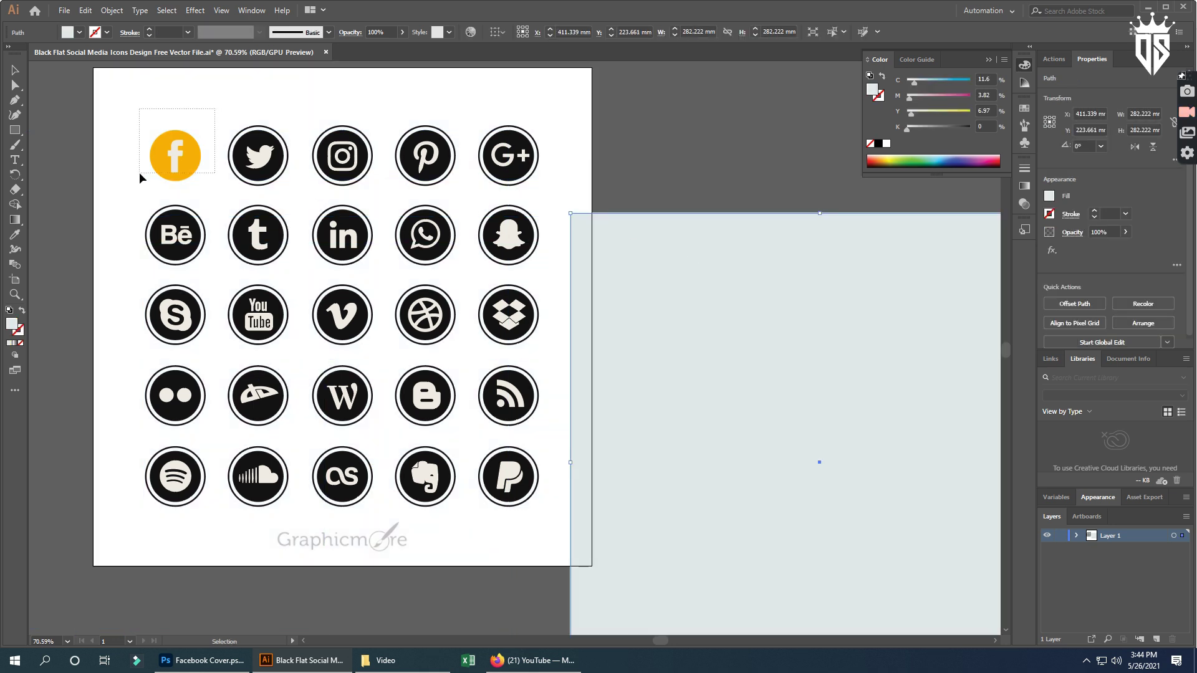
drag(140, 172, 212, 113)
mouse_move(195, 176)
mouse_down()
mouse_move(249, 480)
mouse_move(212, 668)
mouse_up()
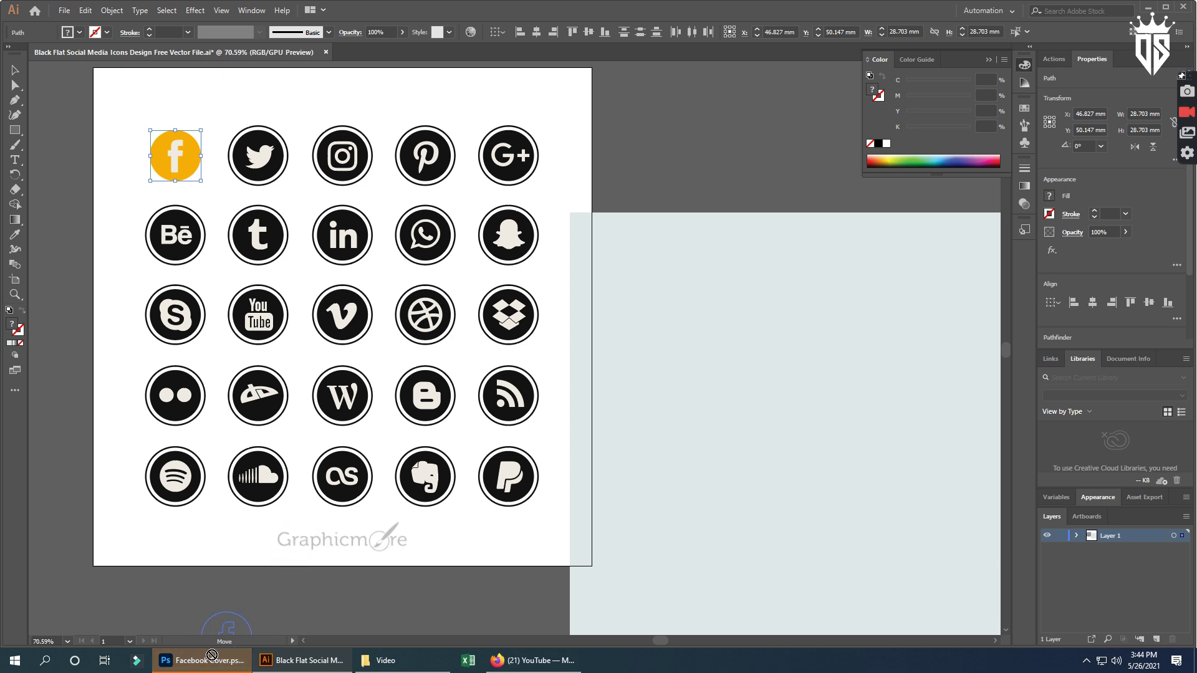
drag(212, 668, 181, 159)
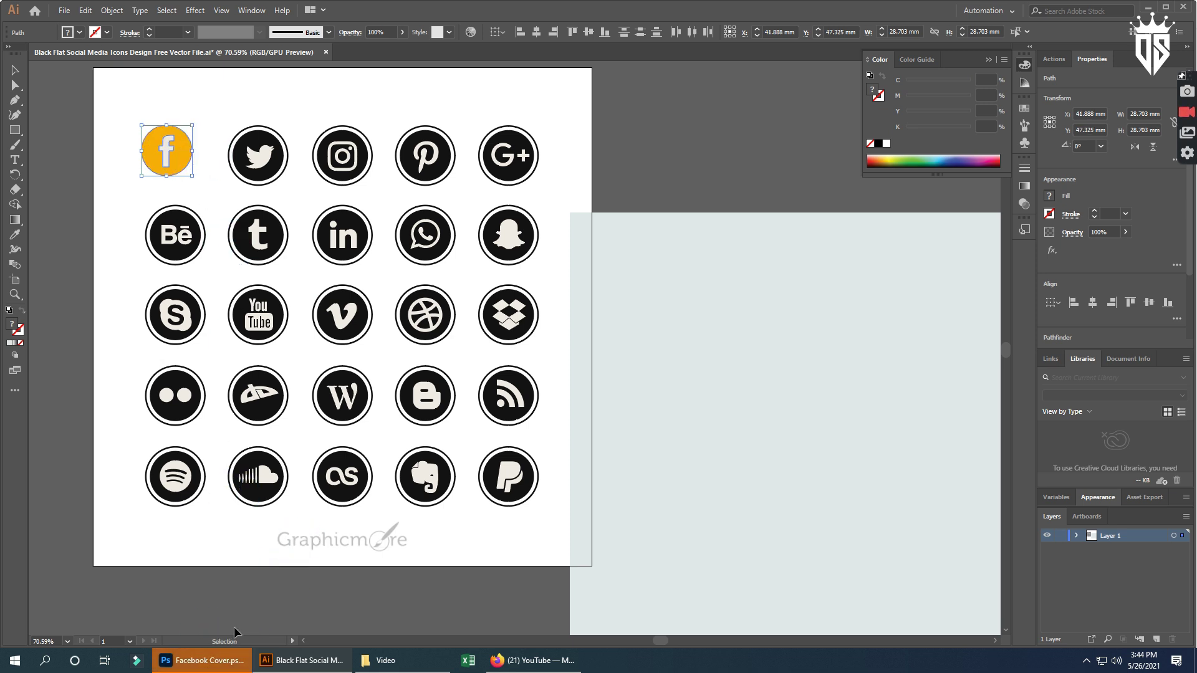
click(199, 662)
key(alt+Tab)
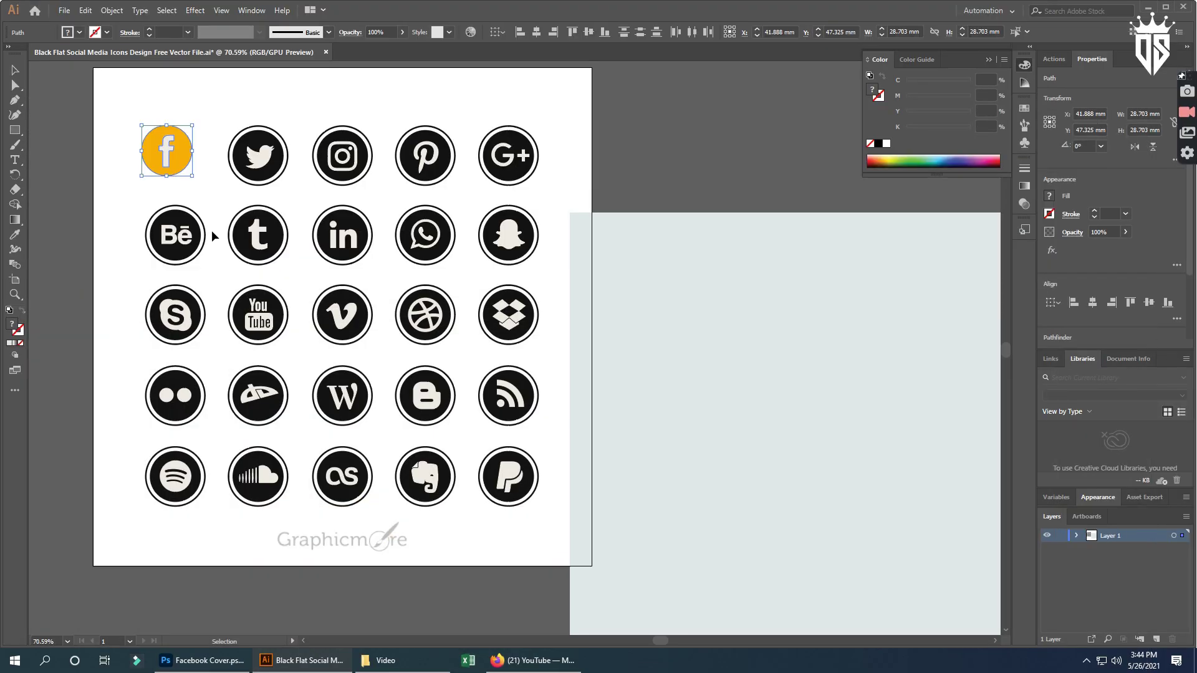
drag(182, 163, 538, 430)
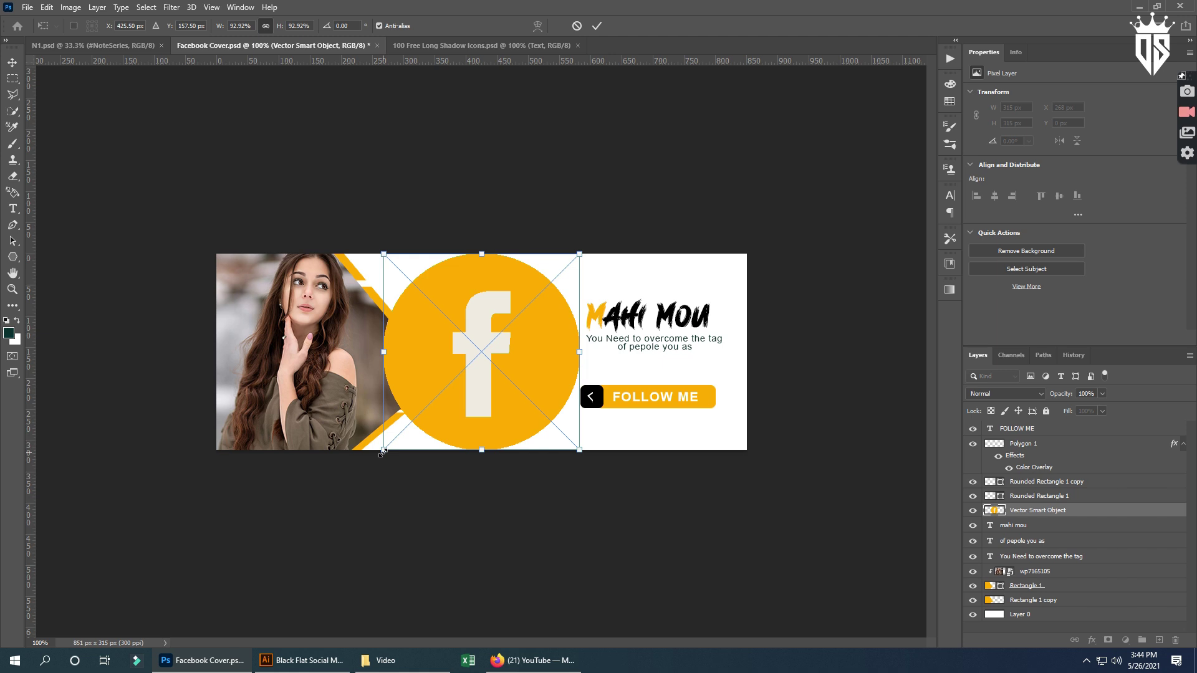
click(594, 28)
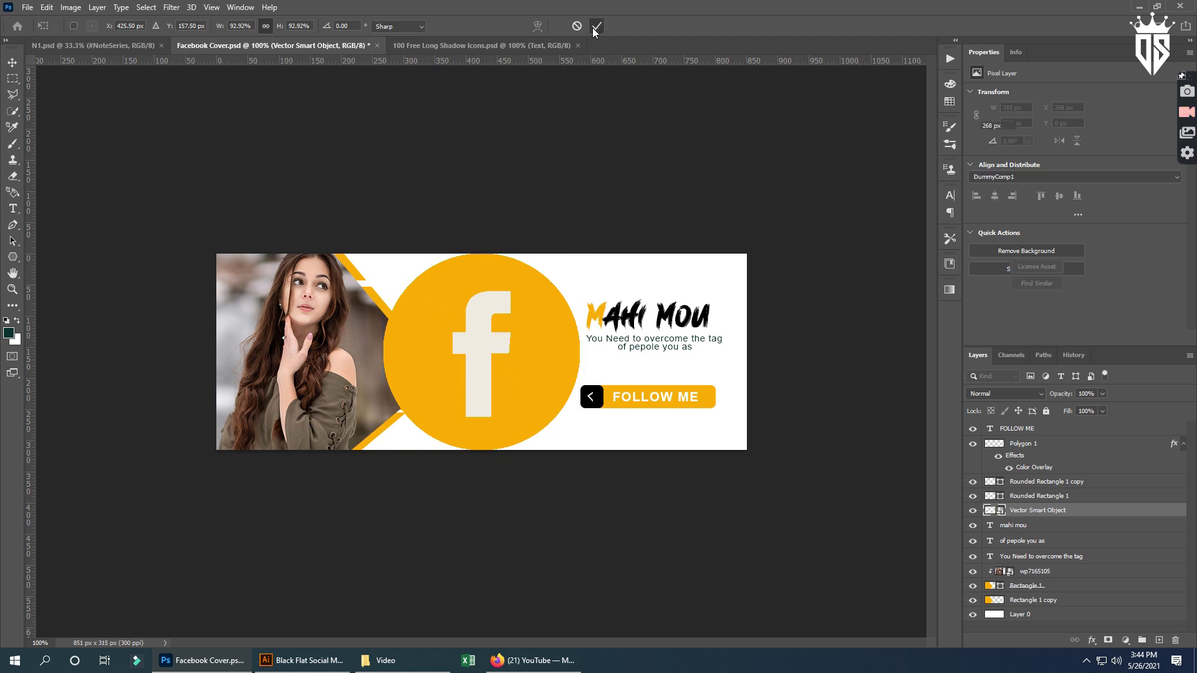
click(303, 660)
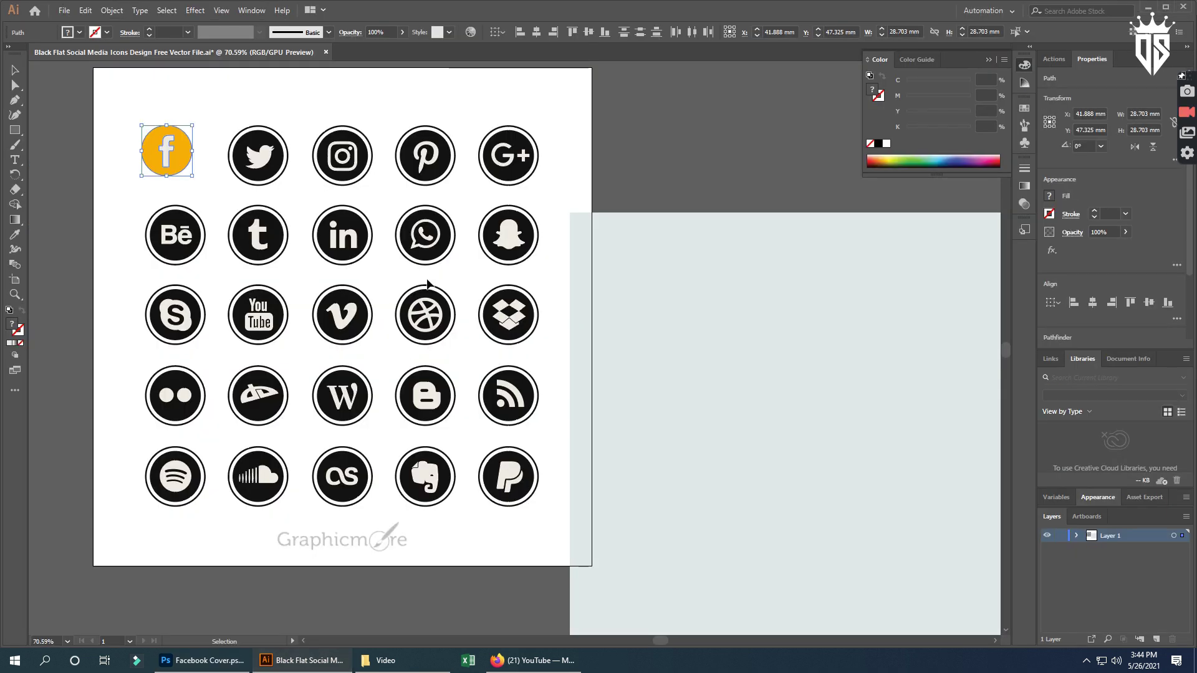
click(436, 253)
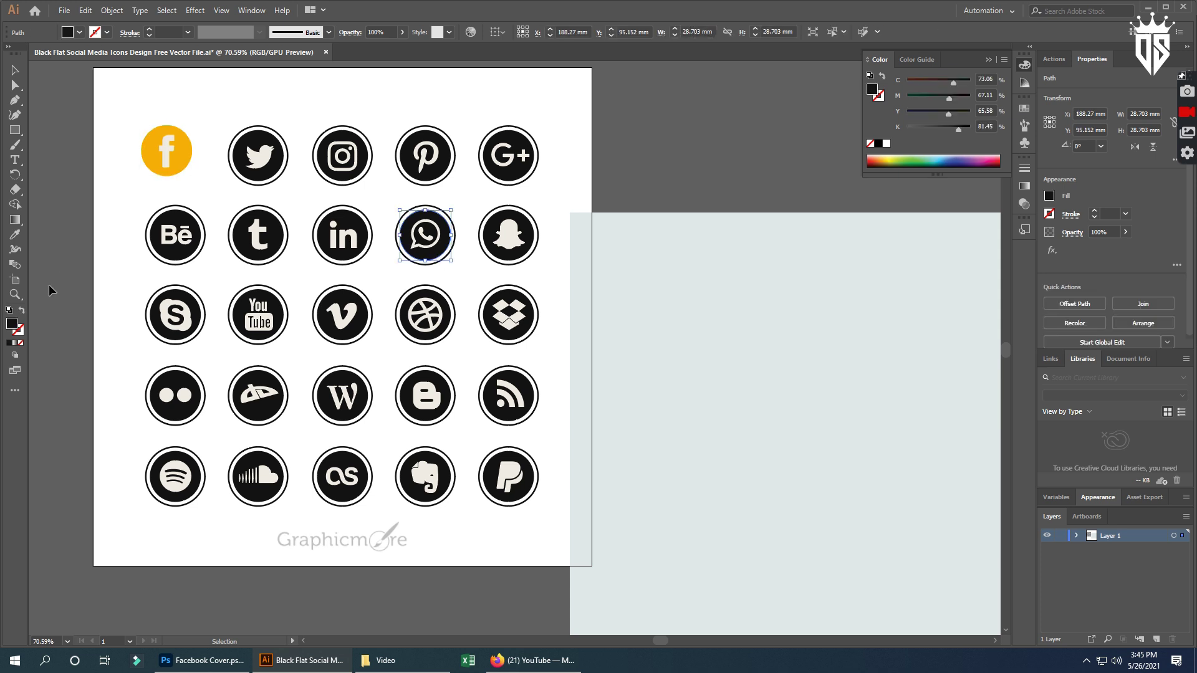
- Fill the WhatsApp circle with #ffae00 and delete its outer black ring
double_click(13, 327)
text(ffae00)
click(930, 152)
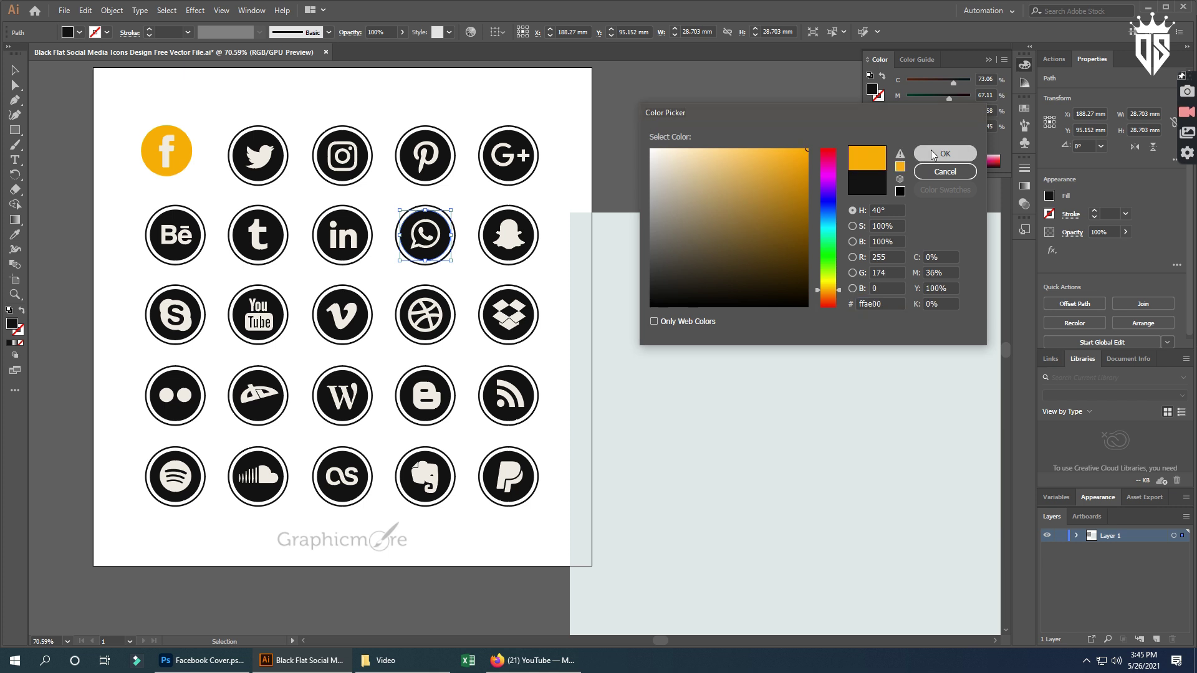
click(439, 289)
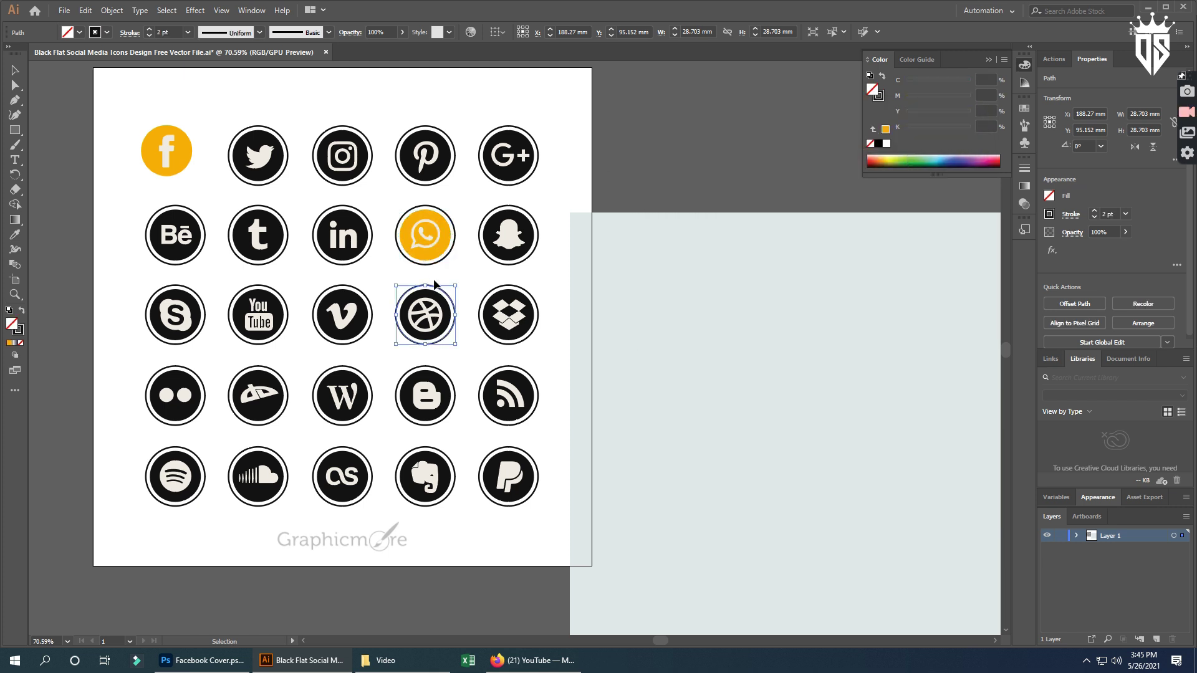
click(426, 262)
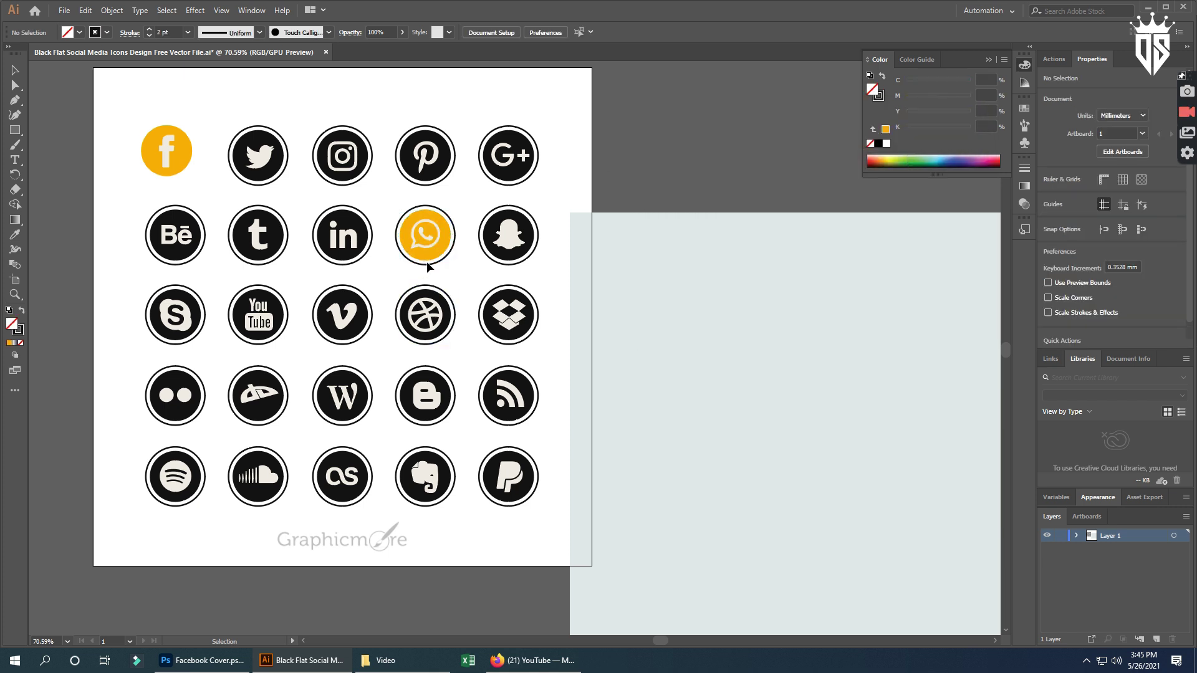
click(426, 261)
key(Delete)
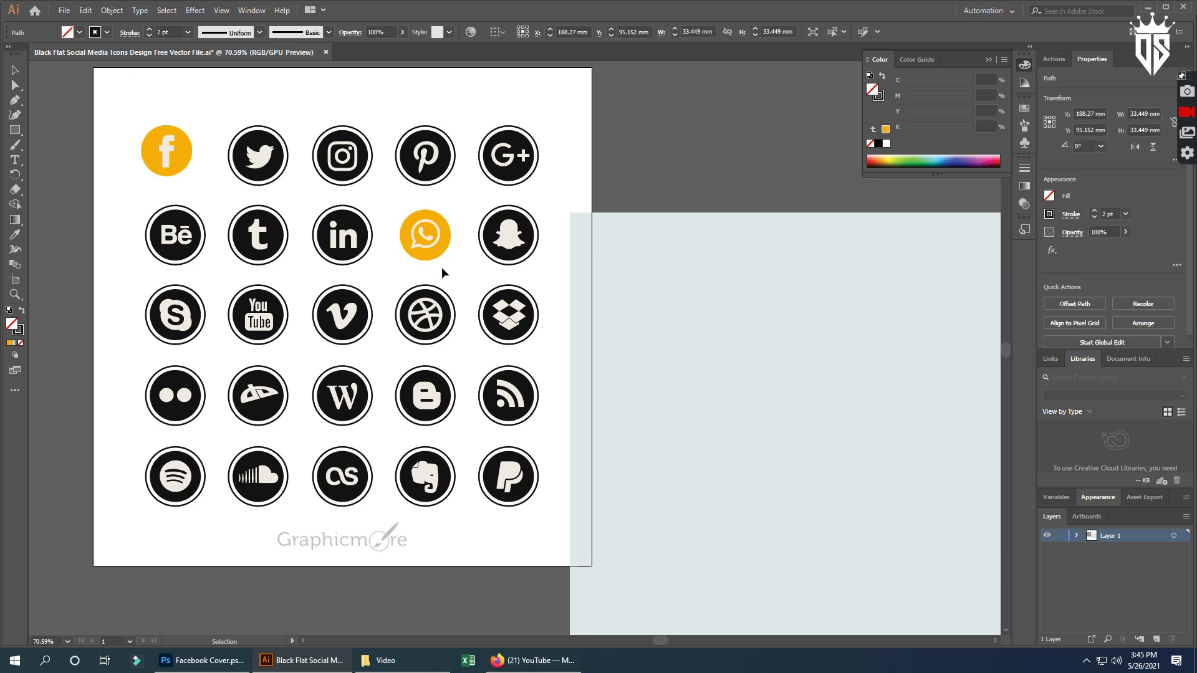
- Drag the orange WhatsApp icon onto the Photoshop cover and commit its placement
mouse_move(394, 212)
mouse_down()
mouse_move(413, 226)
mouse_move(391, 469)
mouse_move(477, 413)
mouse_up()
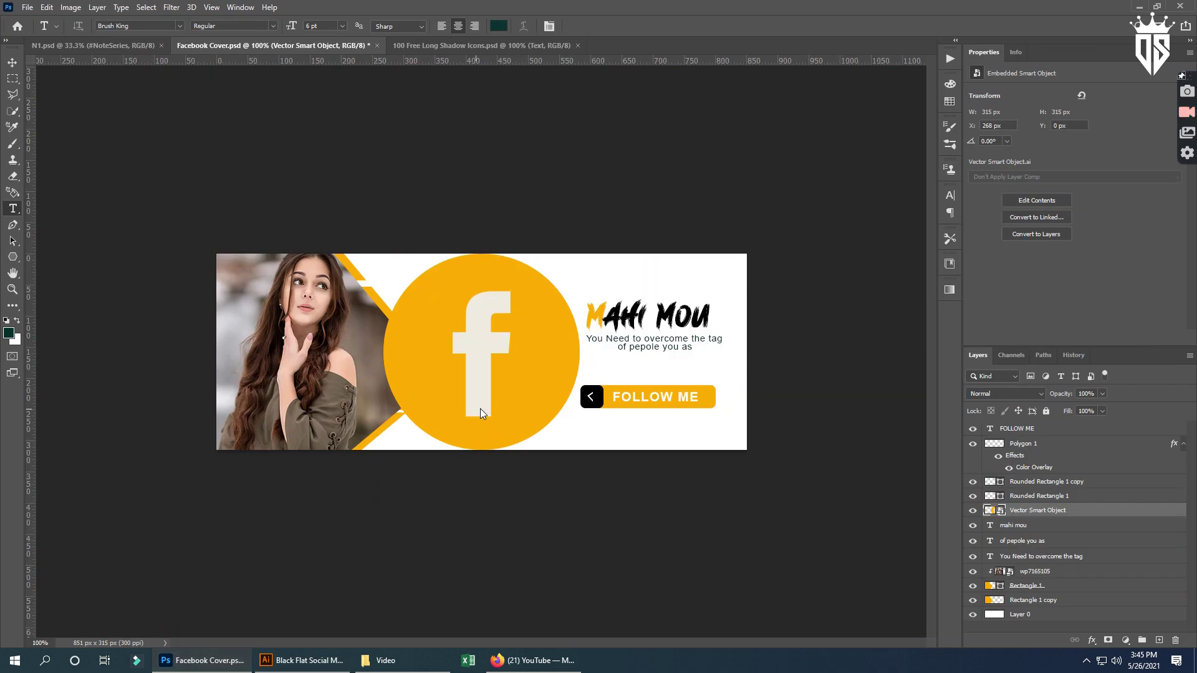
drag(480, 410, 480, 409)
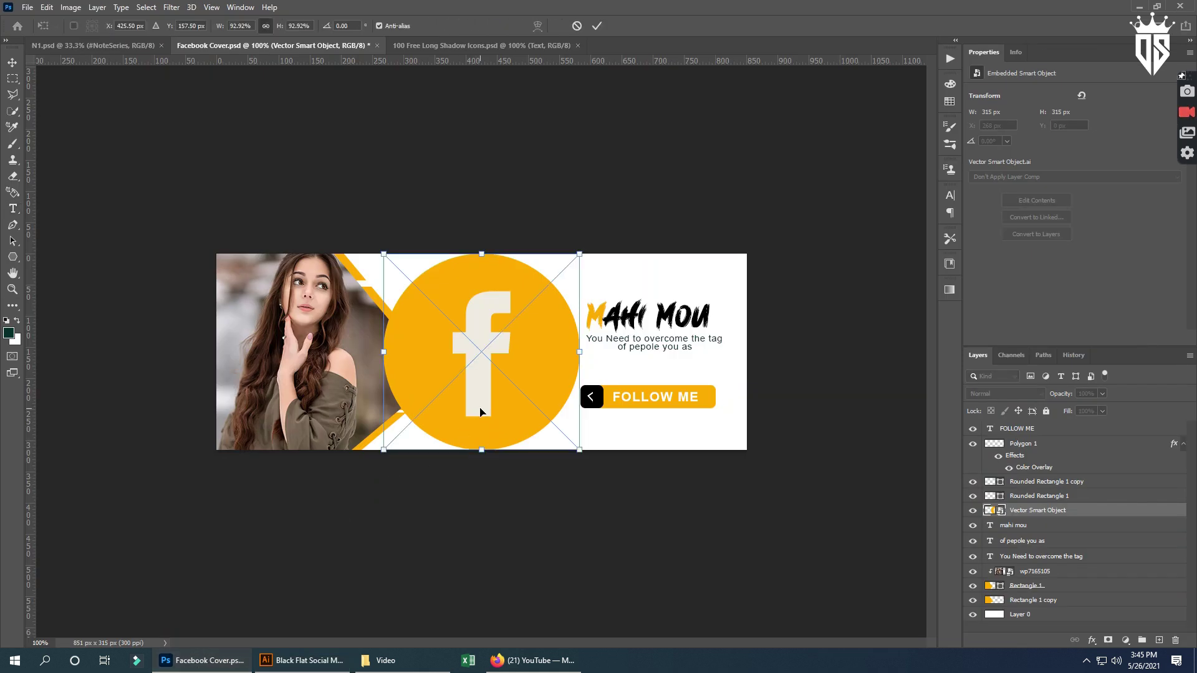
click(596, 26)
click(302, 660)
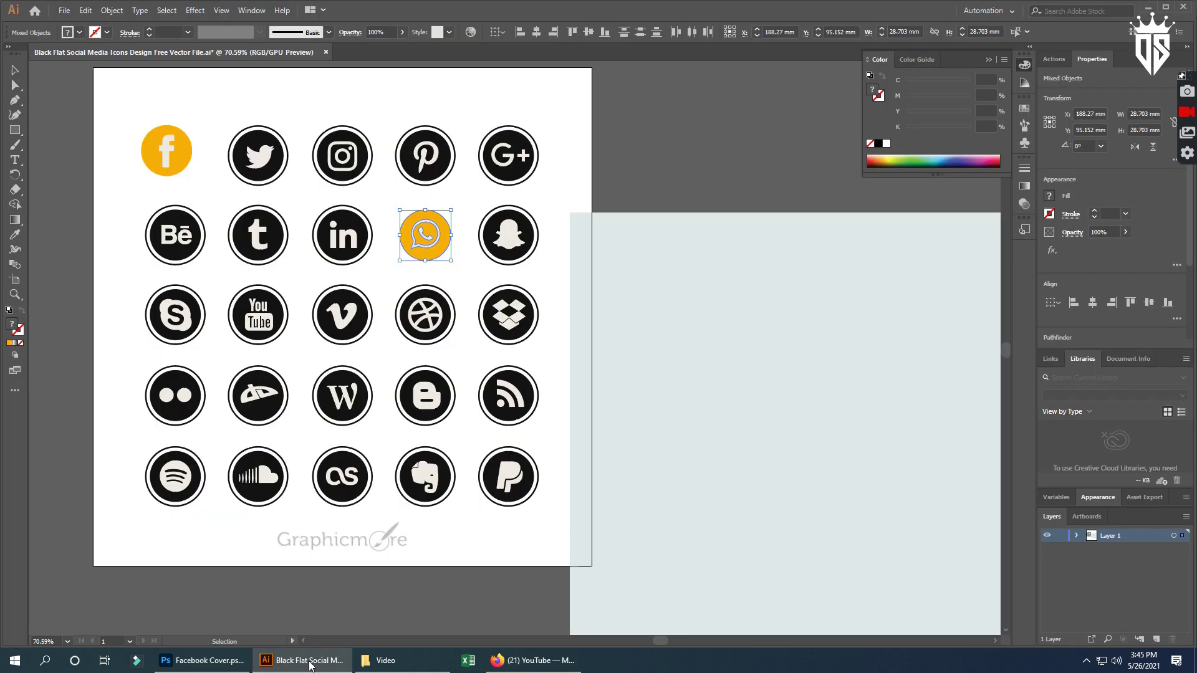
- Recolour the Skype icon's inner circle to orange ffae00 and delete its black outer ring
click(214, 282)
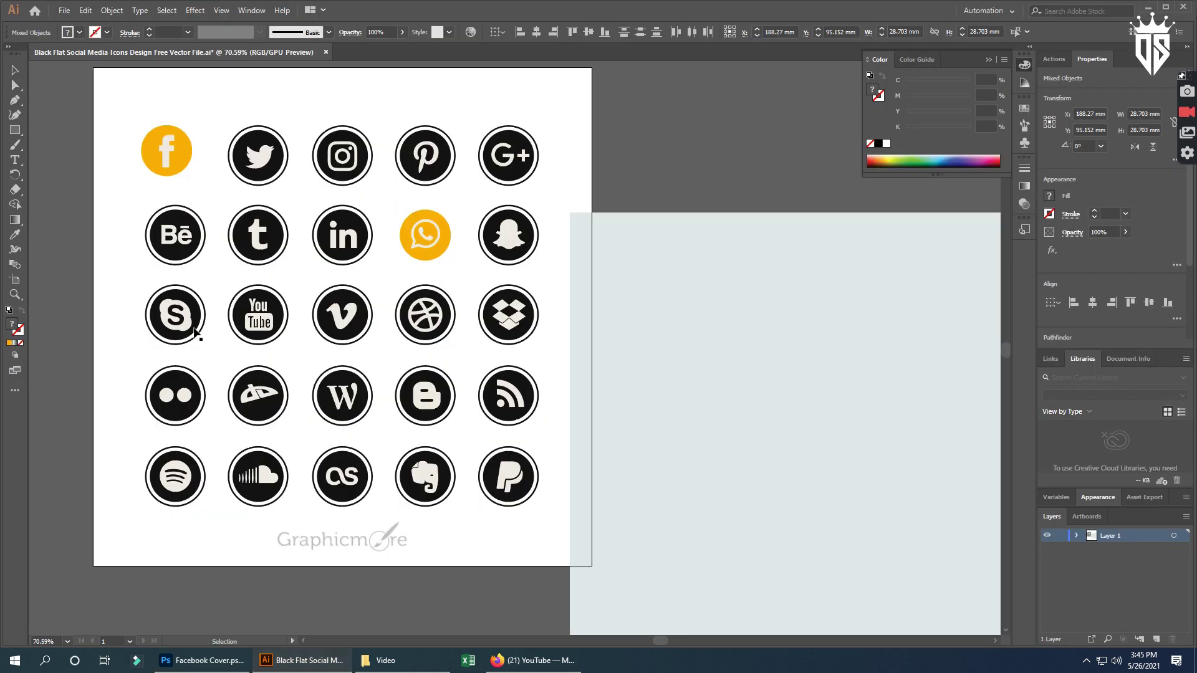
click(197, 317)
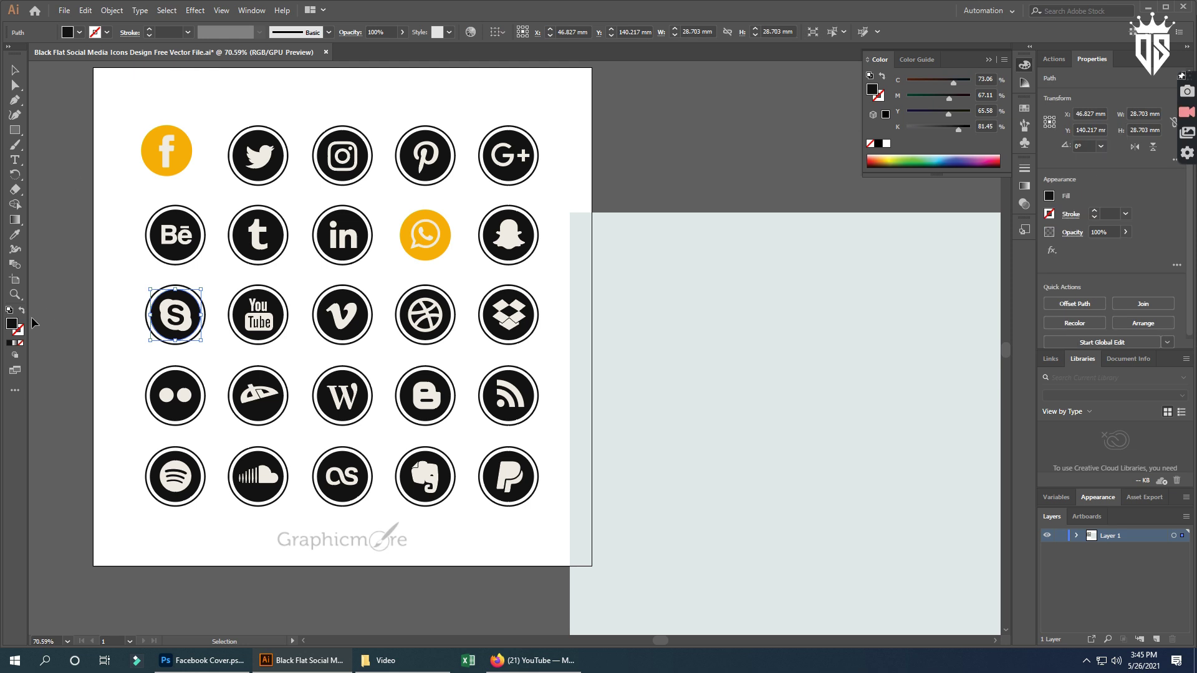
double_click(13, 324)
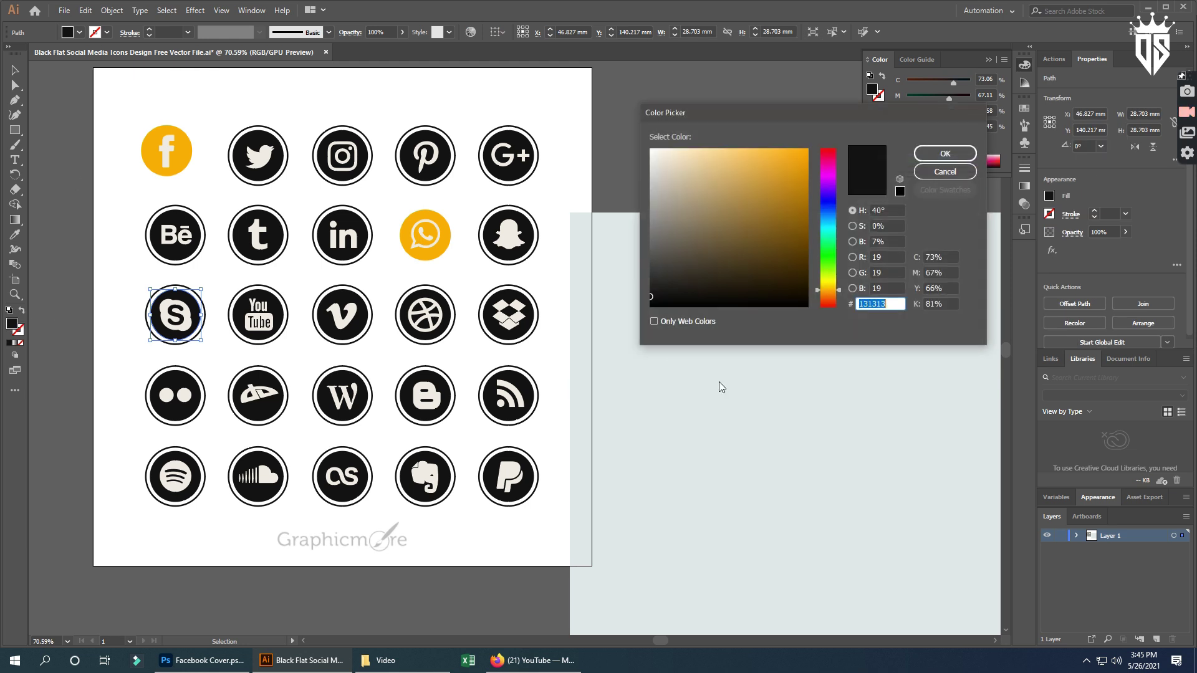
text(ffae00)
key(Return)
click(212, 305)
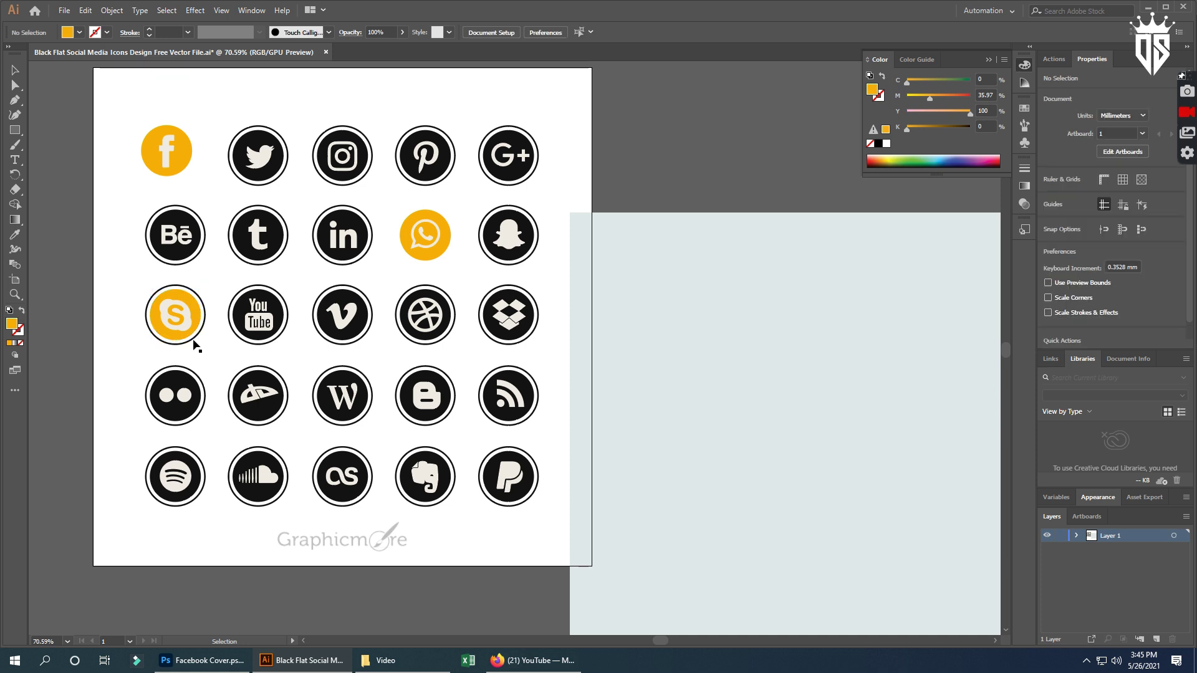
click(193, 338)
key(Delete)
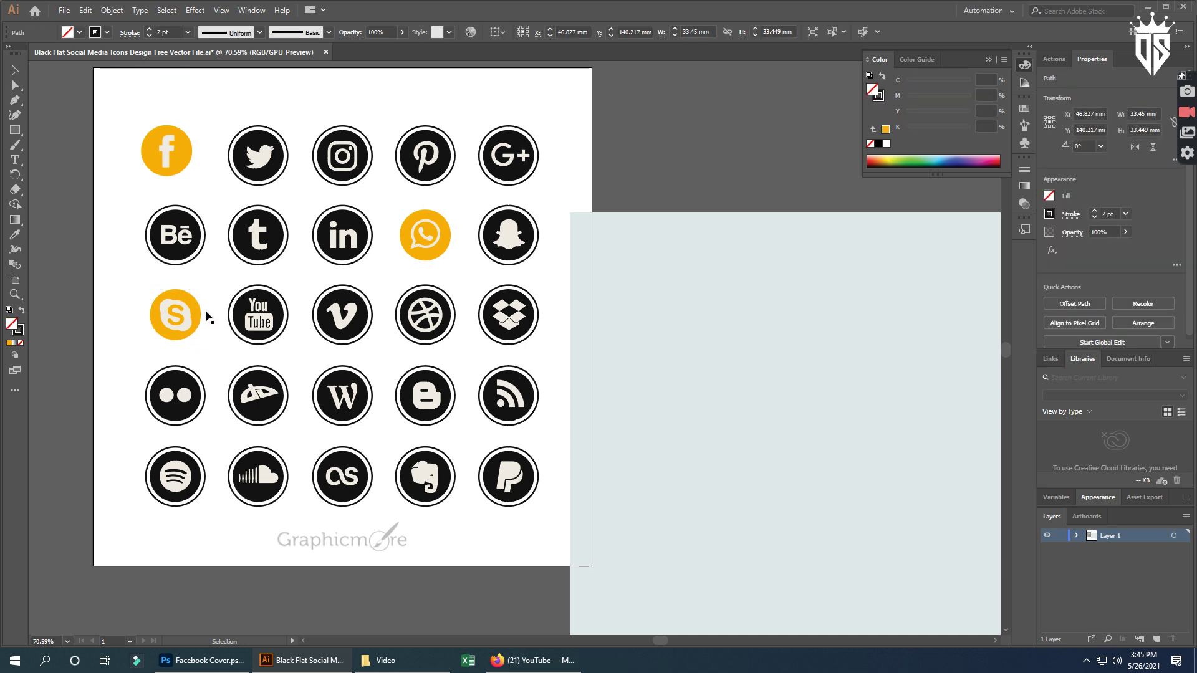
- Place the orange Skype icon onto the Photoshop cover as a Vector Smart Object layer
mouse_move(164, 324)
mouse_down()
mouse_move(208, 622)
mouse_move(472, 394)
mouse_up()
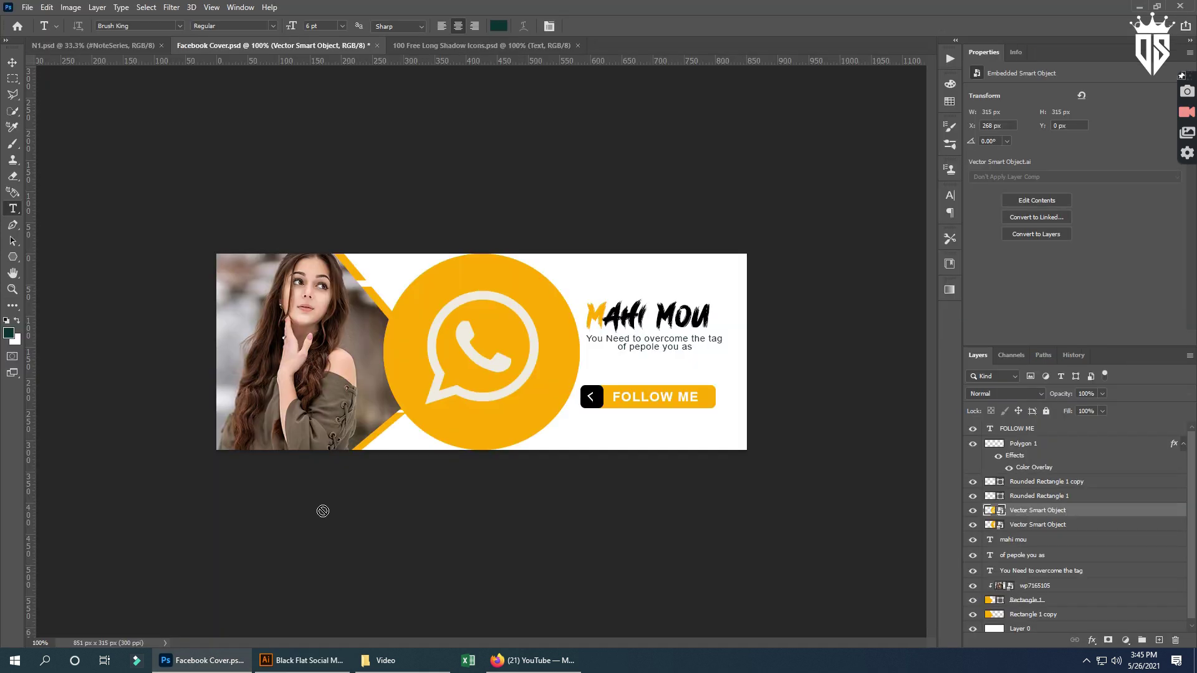
drag(472, 393, 413, 402)
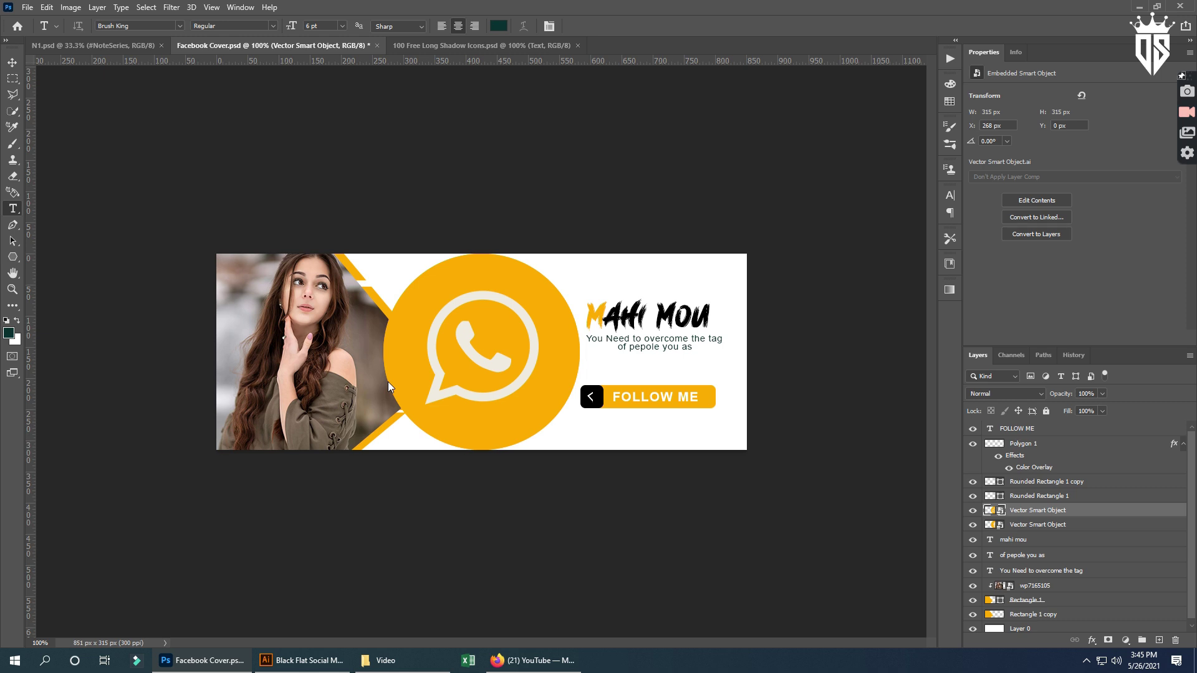
click(596, 26)
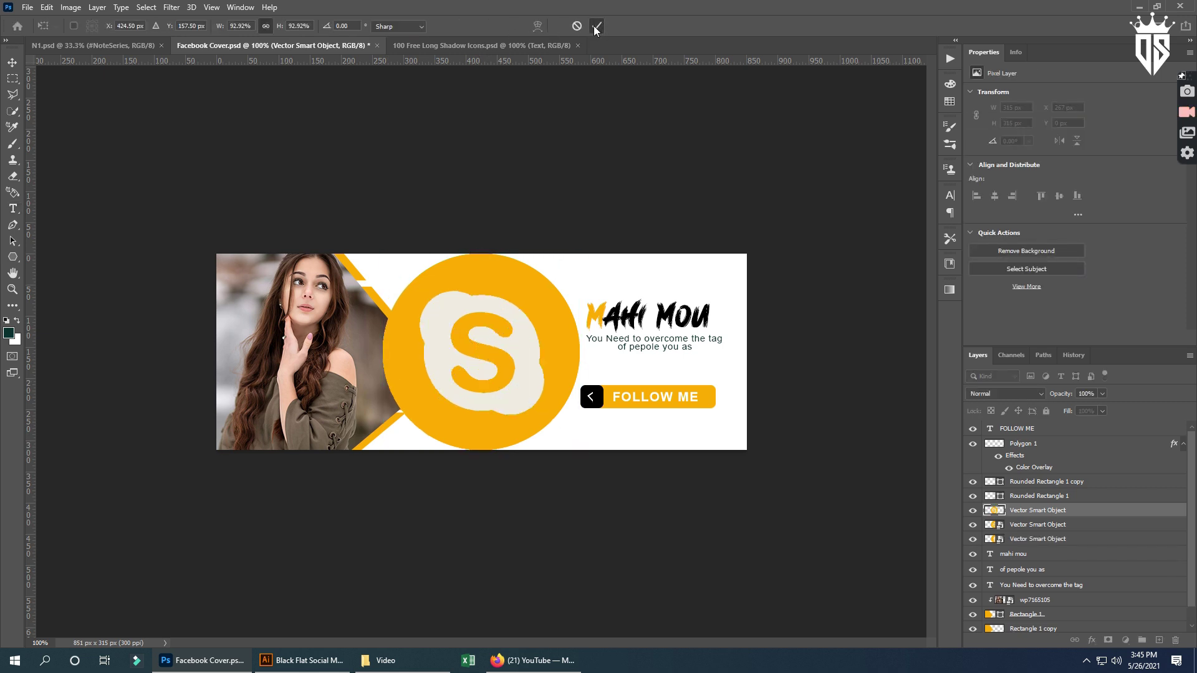
shift+click(1036, 525)
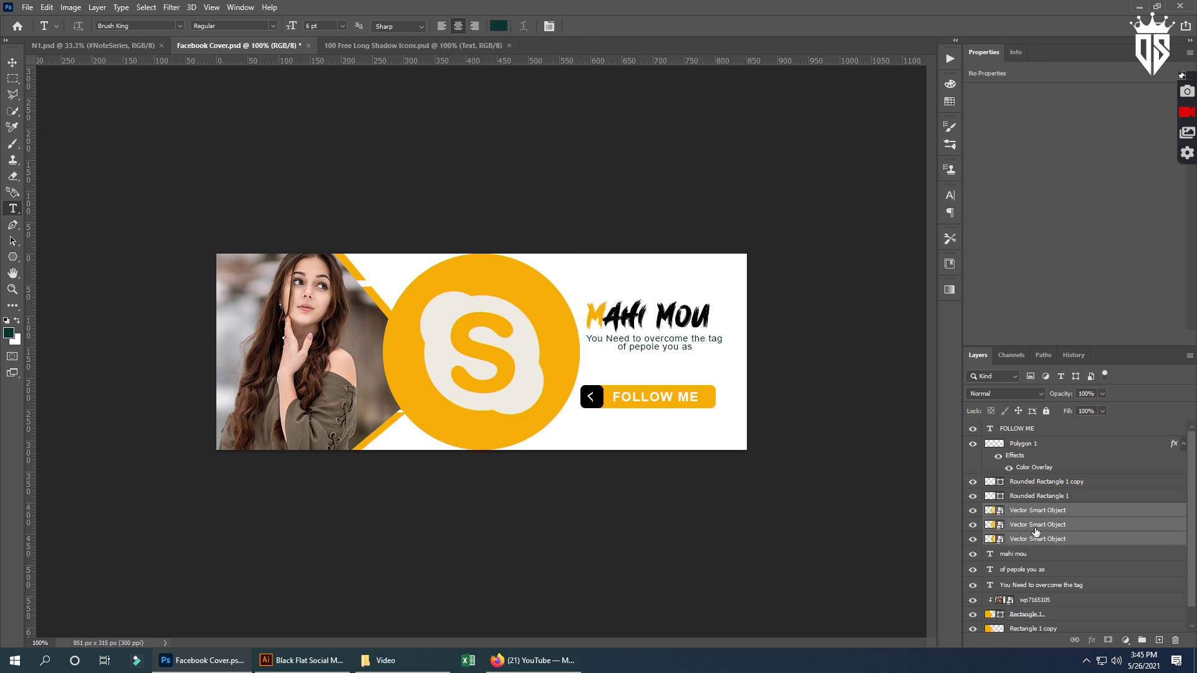
- Scale the three social icons down together and position them just below the FOLLOW ME button
key(ctrl+t)
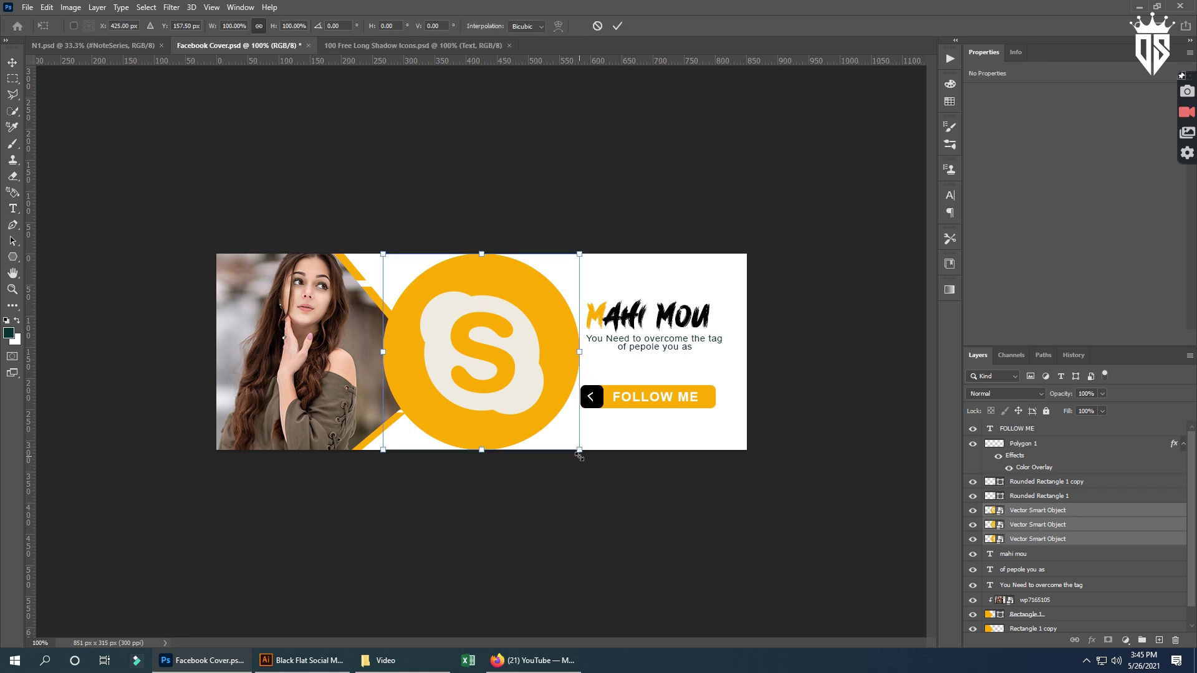
mouse_move(580, 450)
mouse_down()
mouse_move(444, 334)
mouse_move(394, 265)
mouse_move(605, 431)
mouse_up()
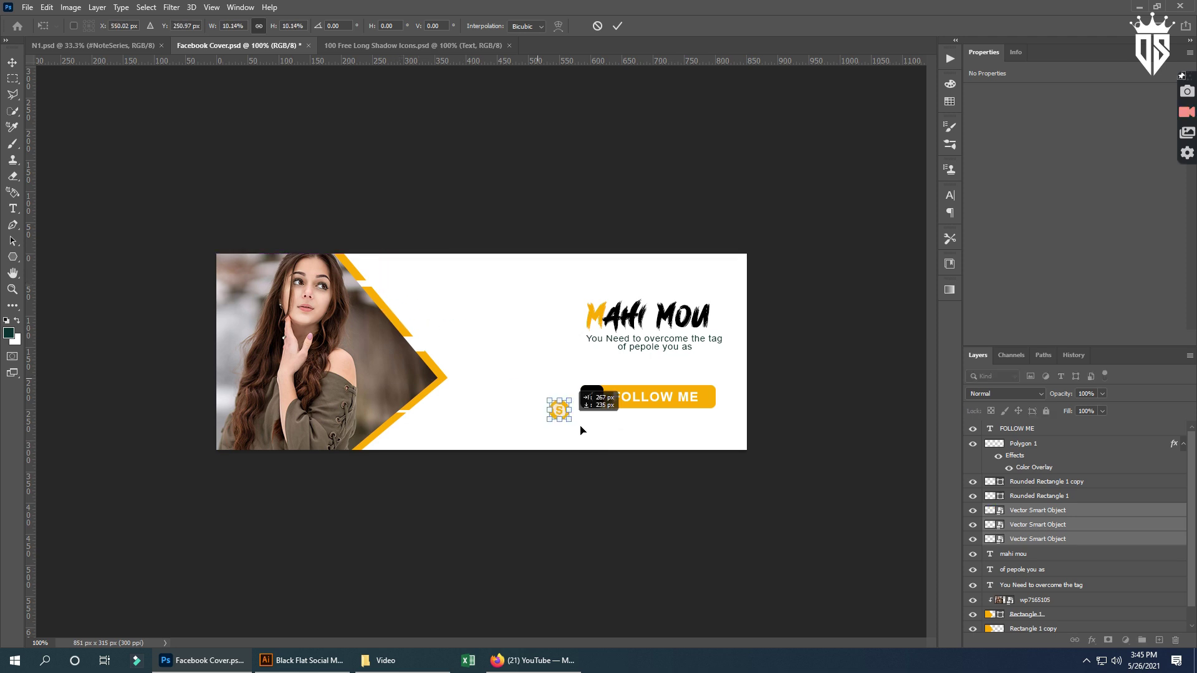
key(ctrl+plus)
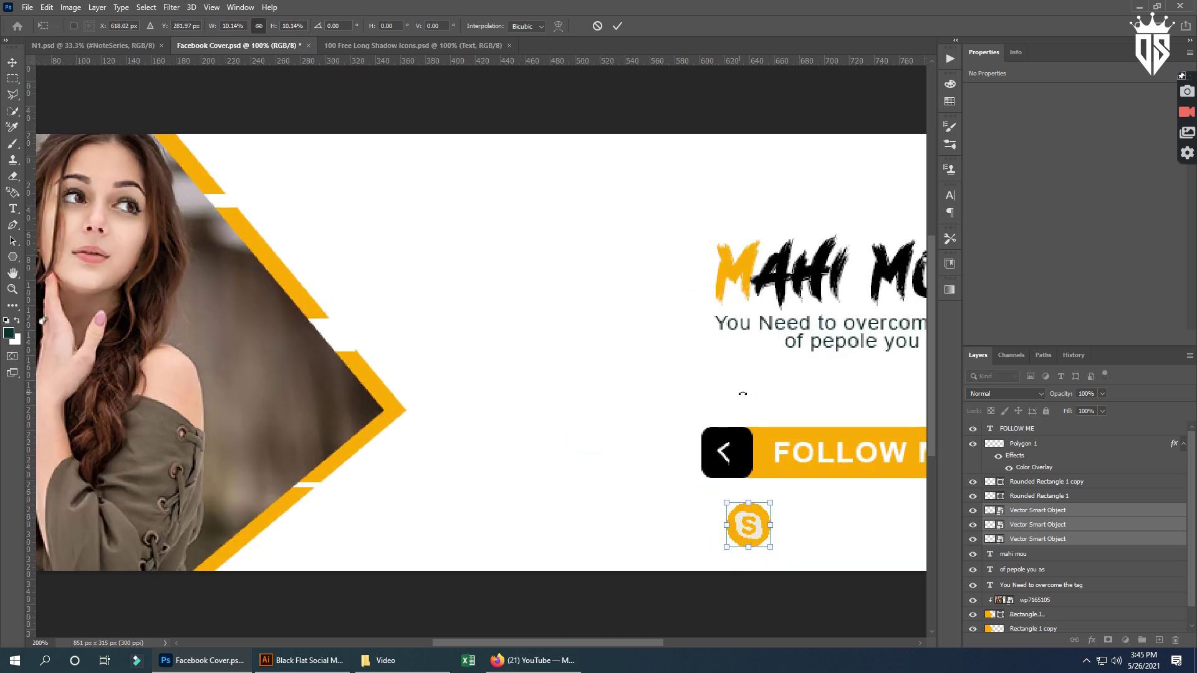
key(ctrl+plus)
key(ctrl+minus)
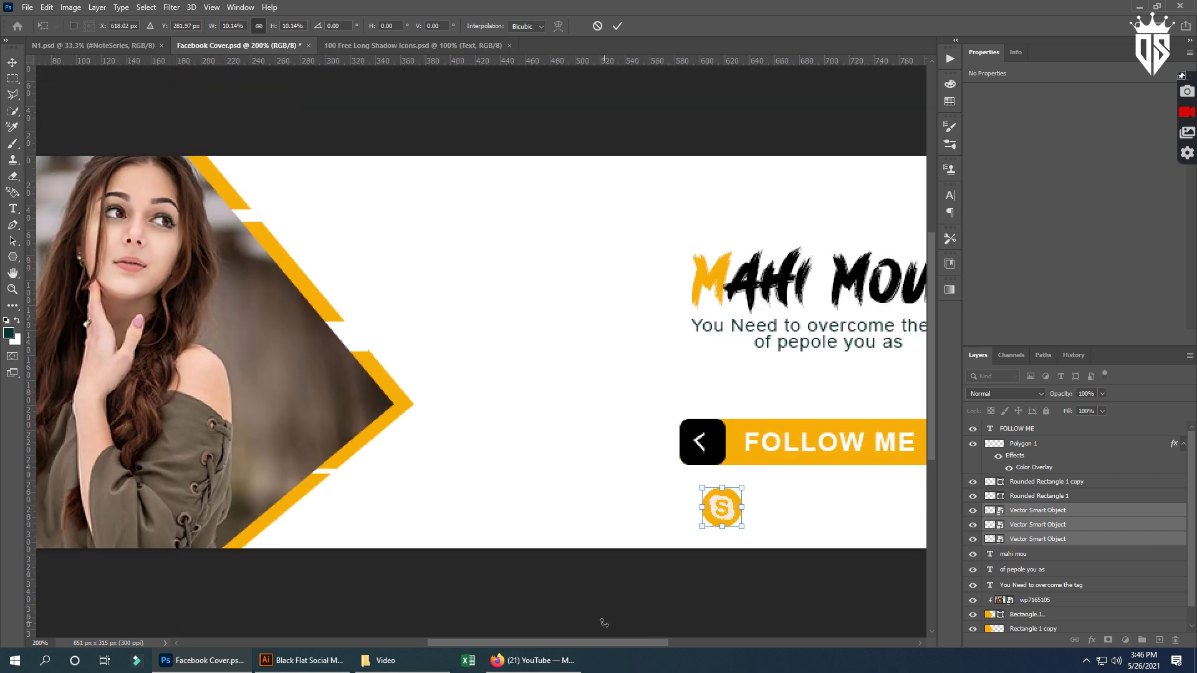
drag(608, 646, 656, 644)
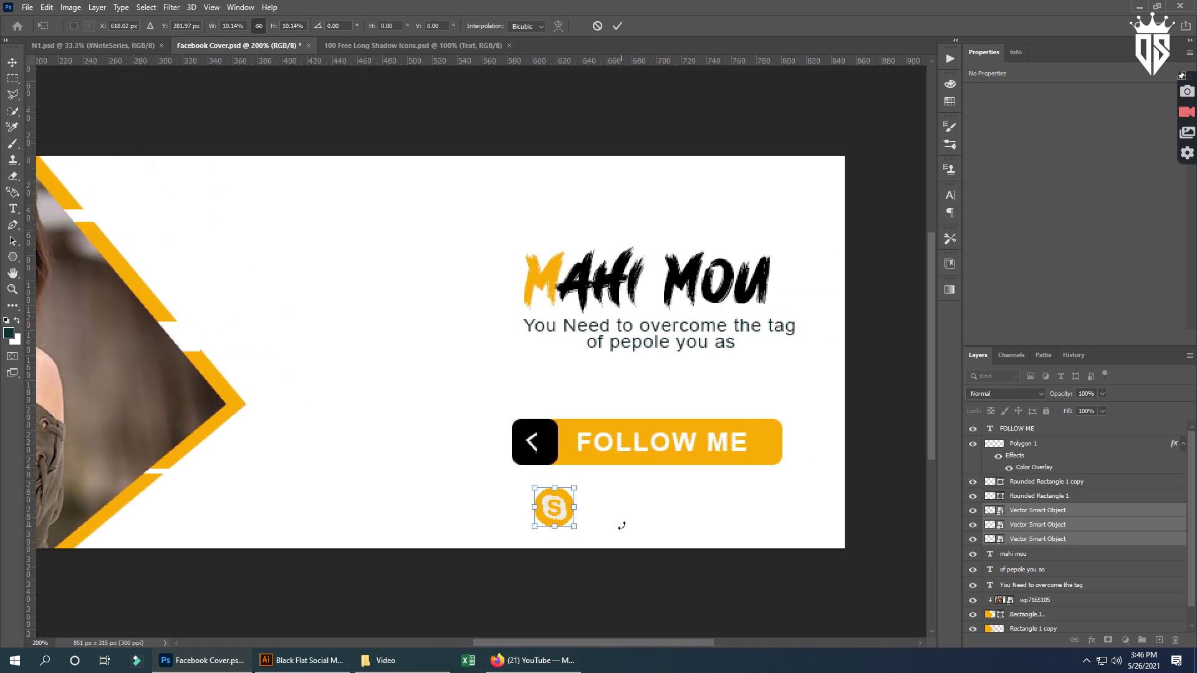
mouse_move(551, 517)
mouse_down()
mouse_move(536, 508)
mouse_move(554, 513)
mouse_up()
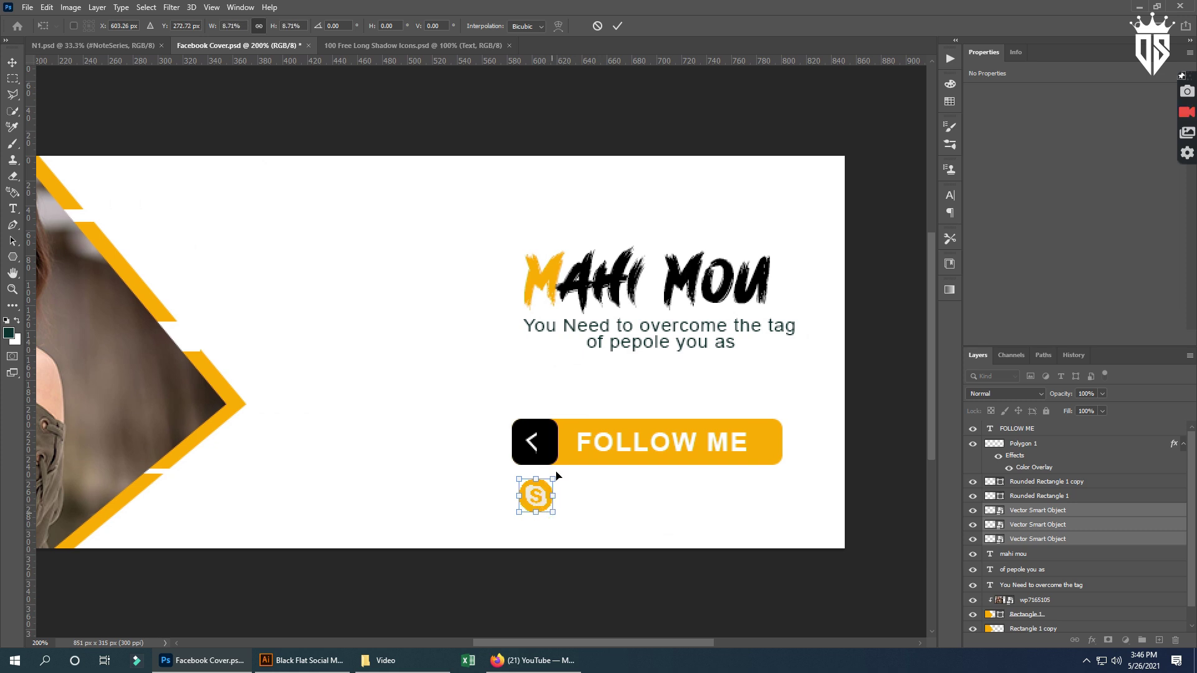
click(619, 27)
key(t)
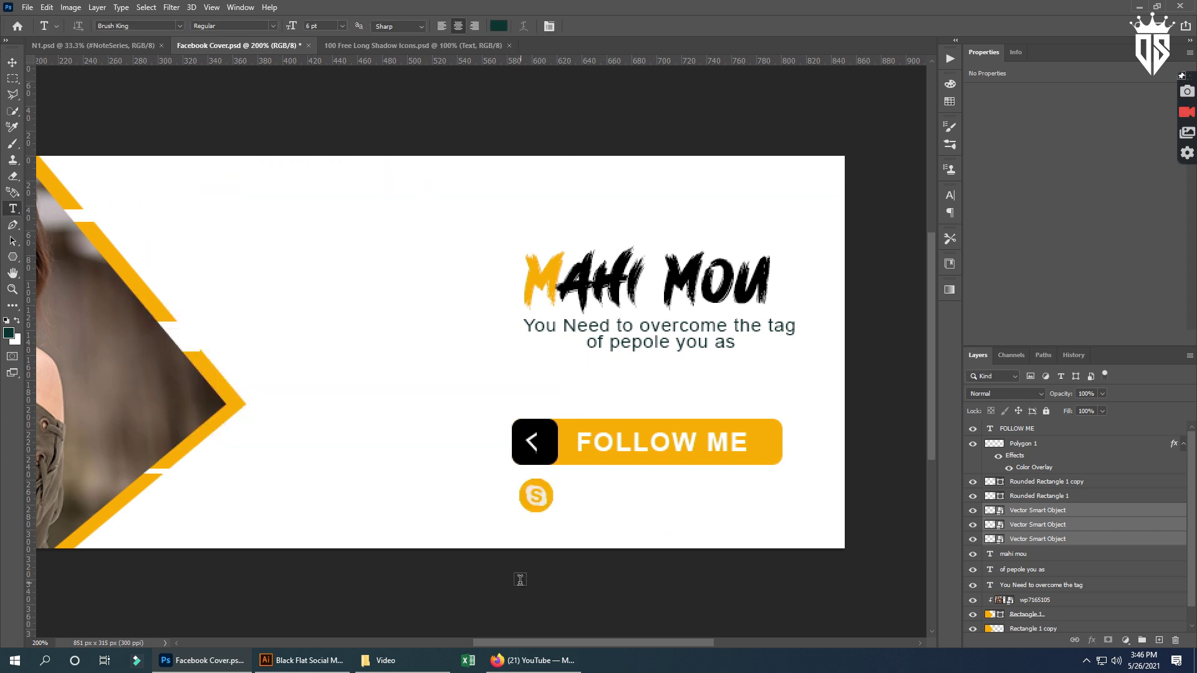
- Nudge the Skype and WhatsApp icons rightward so the three icons form a row
click(12, 63)
drag(550, 497, 635, 504)
click(577, 586)
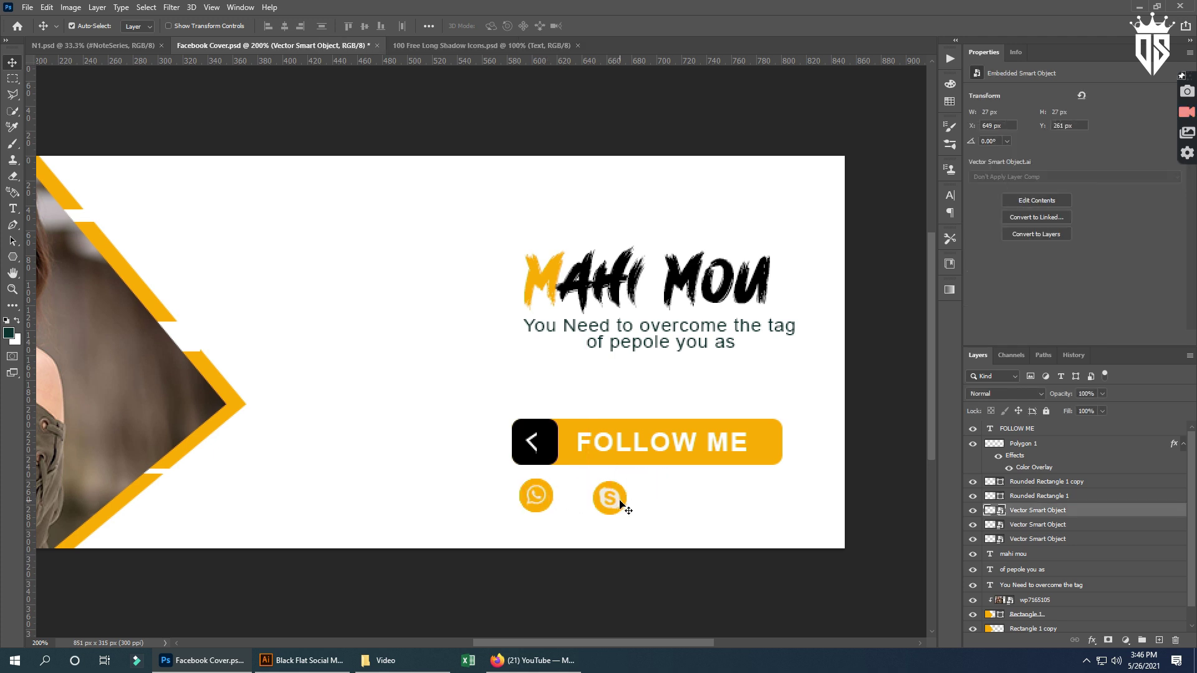
key(ctrl+z)
key(Right)
key(Right)
key(Right)
key(Right)
key(Right)
key(Right)
key(Right)
key(Right)
key(Right)
key(Right)
key(Right)
key(Right)
key(Right)
key(Right)
key(Right)
key(Right)
key(Right)
key(Right)
key(Right)
key(Right)
key(Right)
key(Right)
key(Right)
key(Right)
key(Right)
key(Right)
key(Right)
key(Right)
key(Right)
key(Right)
key(Right)
key(Right)
key(Right)
key(Right)
key(Right)
key(Right)
key(Right)
key(Right)
key(Right)
key(Right)
key(Right)
key(Right)
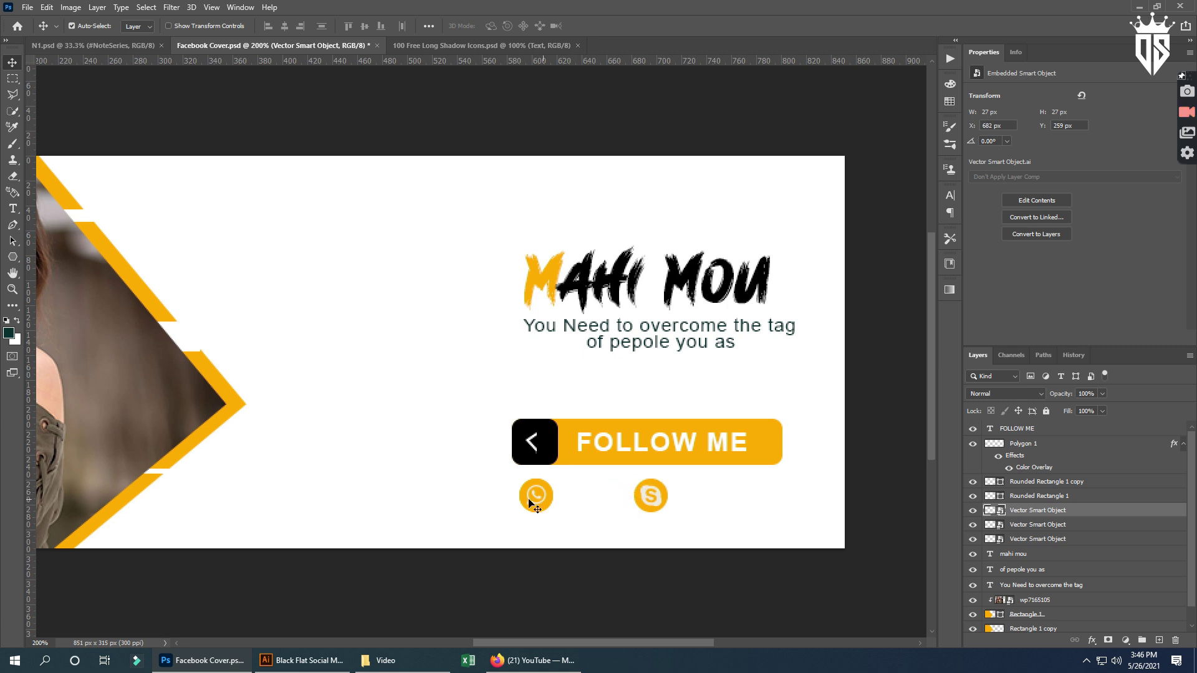
click(525, 501)
key(Right)
key(Right)
key(Right)
key(Right)
key(Right)
key(Right)
key(Right)
key(Right)
key(Right)
key(Right)
key(Right)
key(Right)
key(Right)
key(Right)
key(Right)
key(Right)
key(Right)
key(Right)
key(Right)
key(Right)
key(Right)
key(Right)
key(Right)
key(Right)
key(Right)
key(Right)
key(Right)
key(Right)
key(Right)
key(Right)
key(Right)
key(Right)
key(Right)
key(Right)
key(Right)
key(Right)
key(Right)
key(Right)
key(Right)
key(Right)
key(Right)
key(Right)
key(Right)
key(Right)
key(Right)
key(Right)
key(Right)
key(Right)
key(Right)
key(Right)
key(Right)
key(Right)
key(Right)
key(Right)
key(Right)
key(Right)
key(Right)
key(Right)
key(Right)
key(Right)
key(Right)
key(Right)
key(Right)
key(Right)
key(Right)
key(Right)
key(Right)
key(Right)
key(Right)
key(Right)
key(Right)
key(Right)
key(Right)
key(Right)
key(Right)
key(Right)
key(Right)
key(Right)
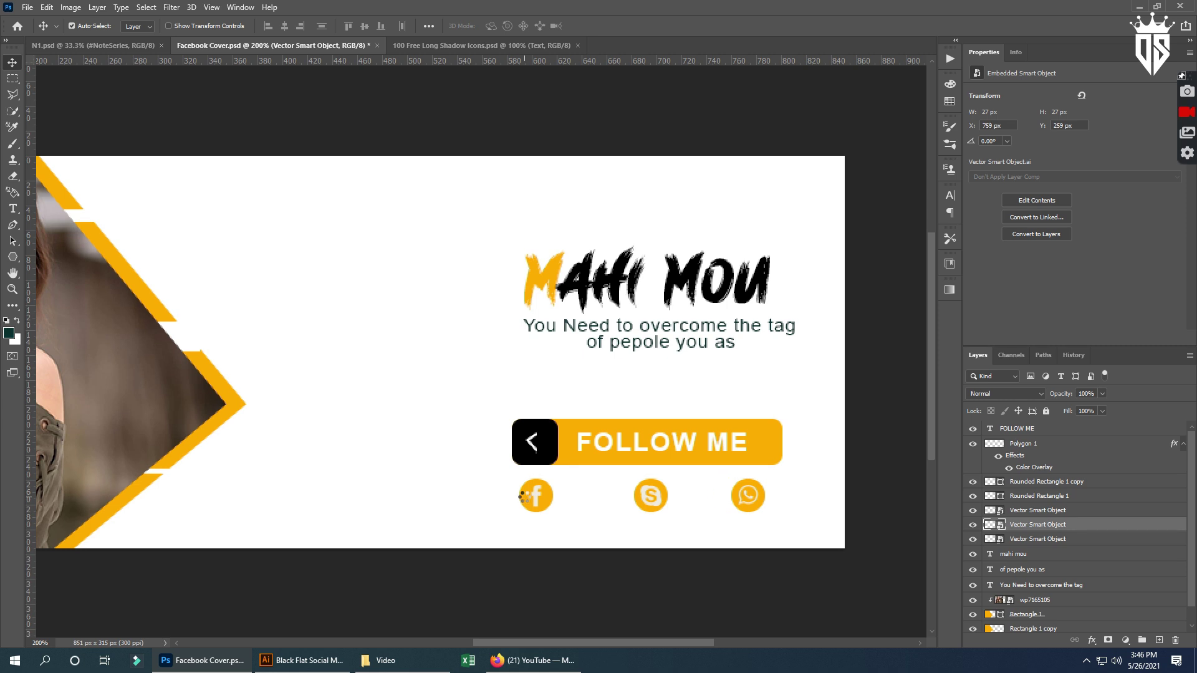
key(Right)
key(Right)
key(Right)
key(Right)
key(Right)
key(Right)
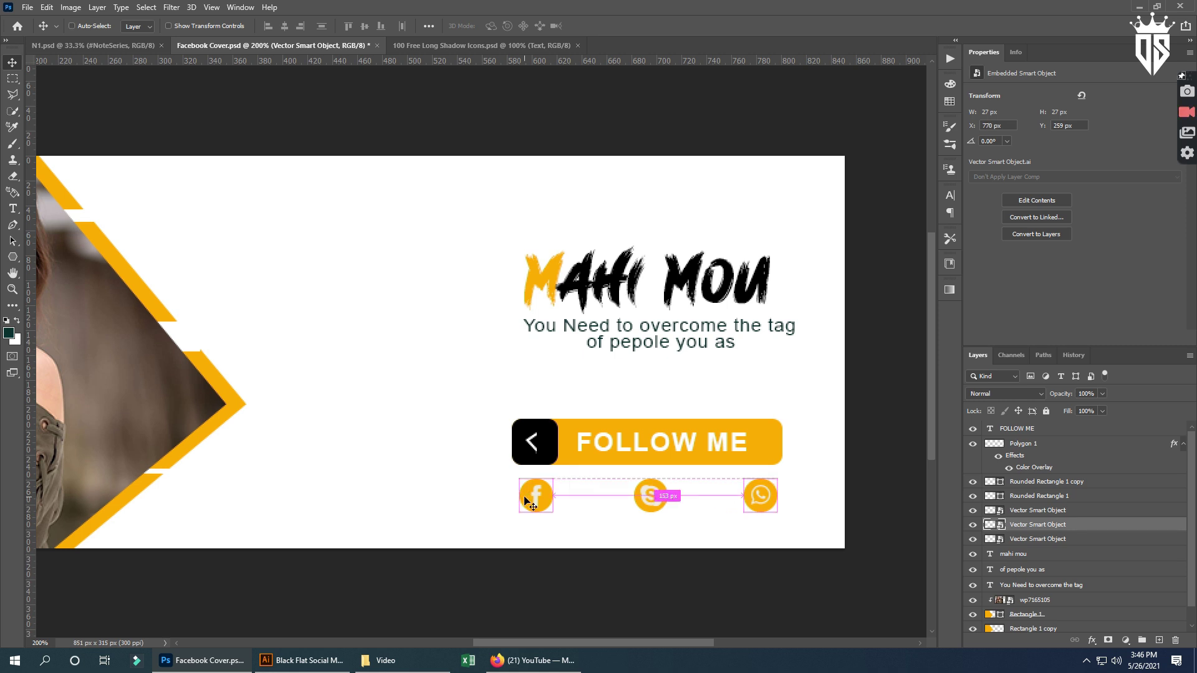
key(ctrl+minus)
key(ctrl+minus)
key(ctrl+plus)
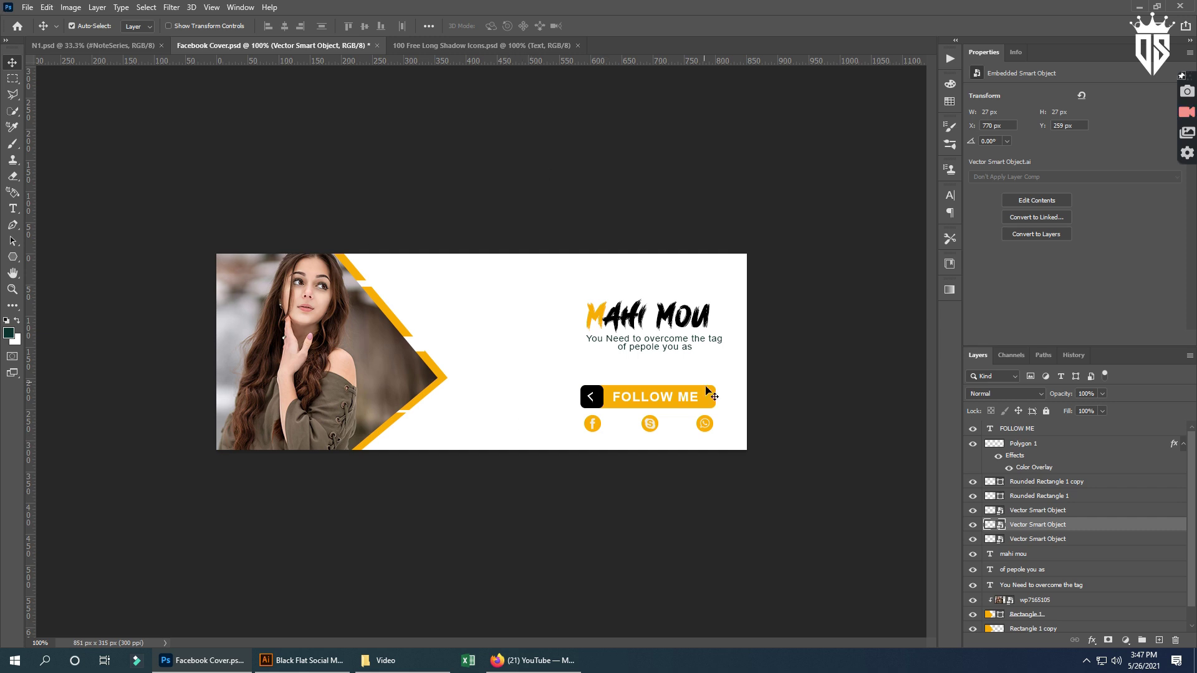
- Nudge WhatsApp left and Facebook right to centre the icon row under FOLLOW ME
key(Left)
key(Left)
key(Left)
key(Left)
key(Left)
key(Left)
click(586, 425)
key(Right)
key(Right)
key(Right)
key(Right)
key(Right)
key(Right)
key(Right)
key(Right)
key(Right)
key(Right)
key(Right)
key(Right)
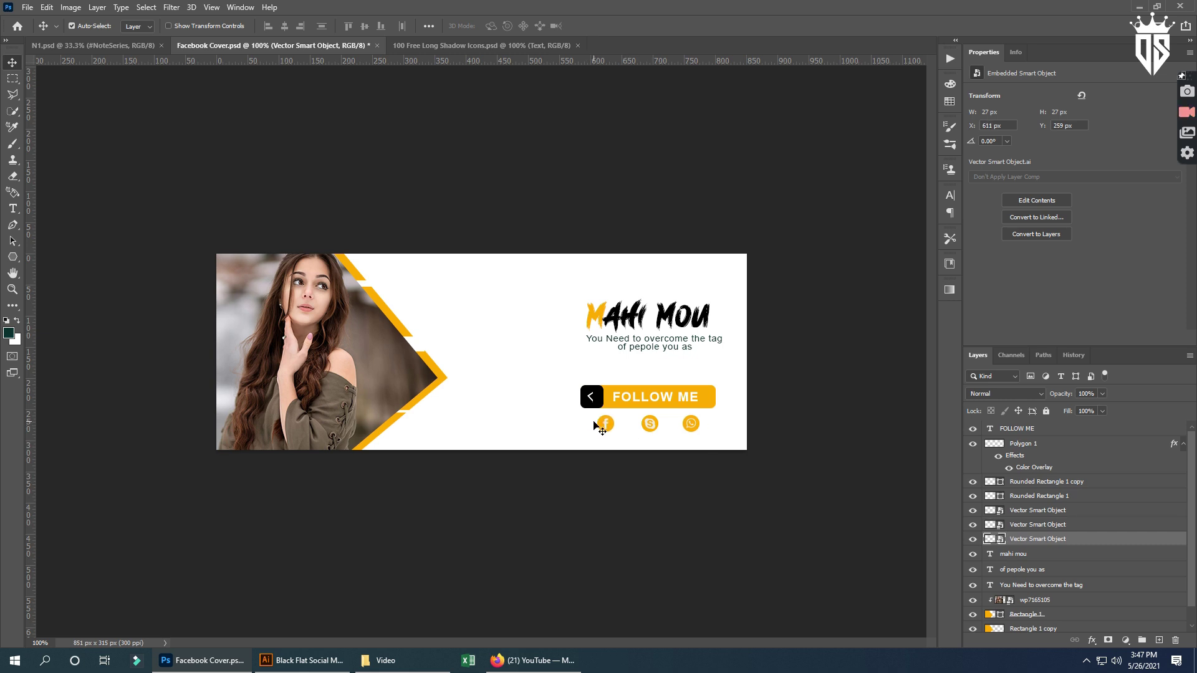
key(Right)
key(Right)
key(Right)
click(28, 8)
- Save the cover over the existing Facebook Cover.psd, accepting the compatibility options
click(81, 157)
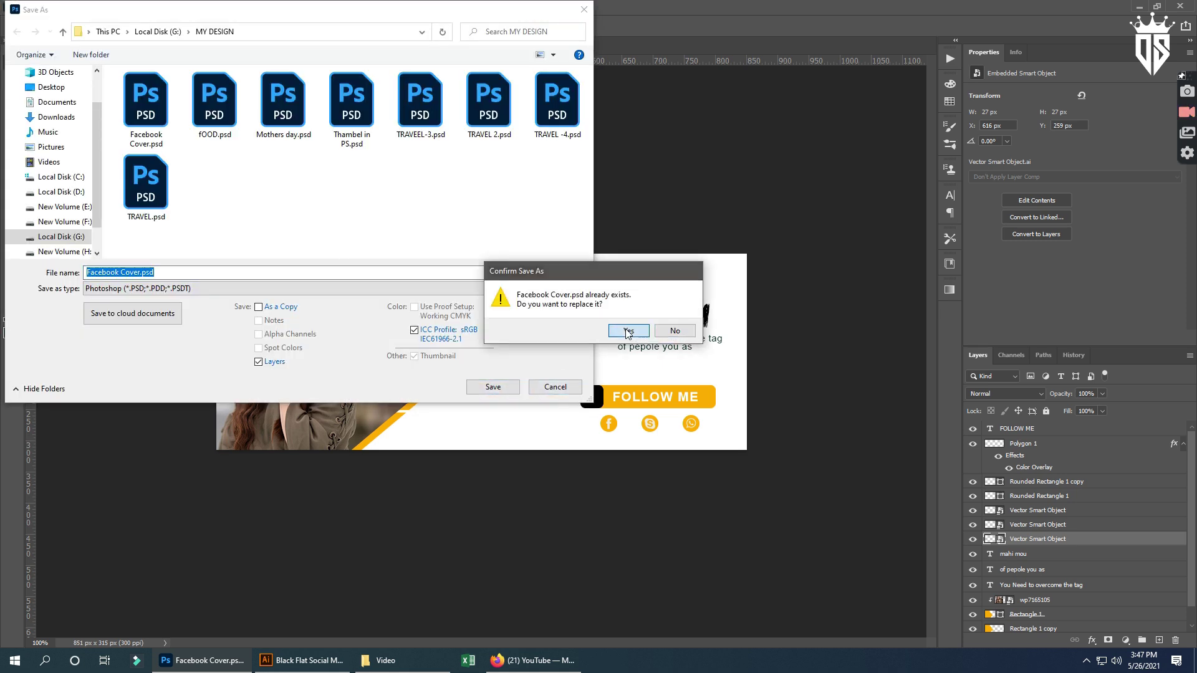
click(630, 331)
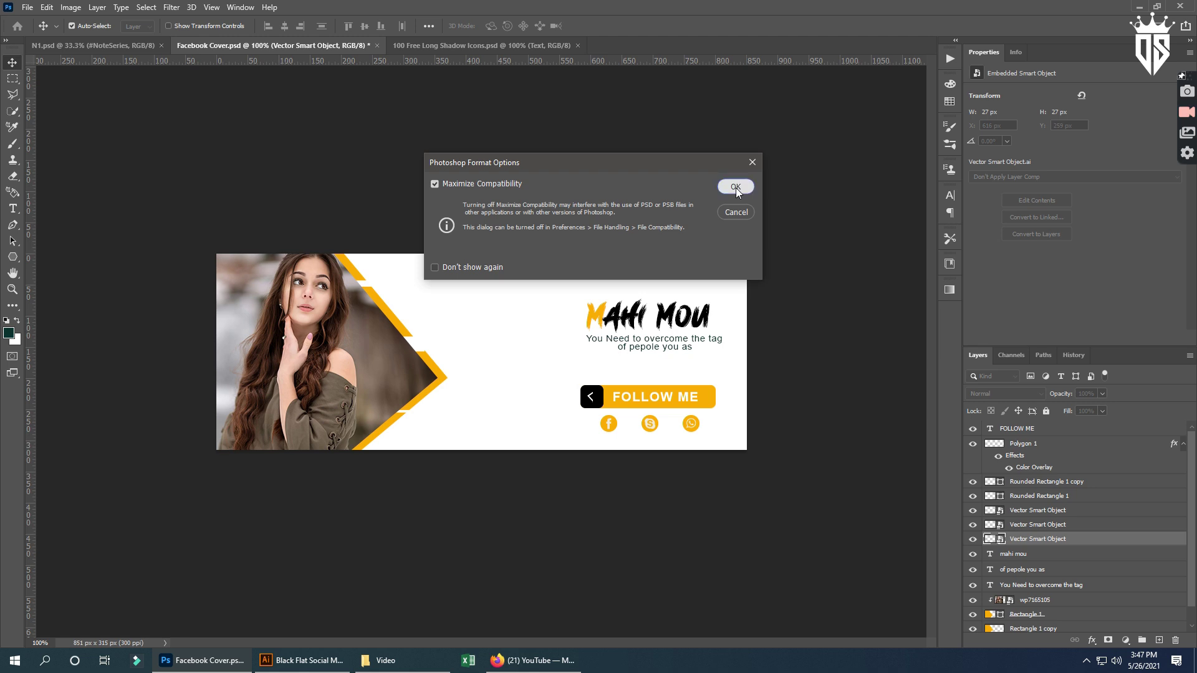
click(735, 187)
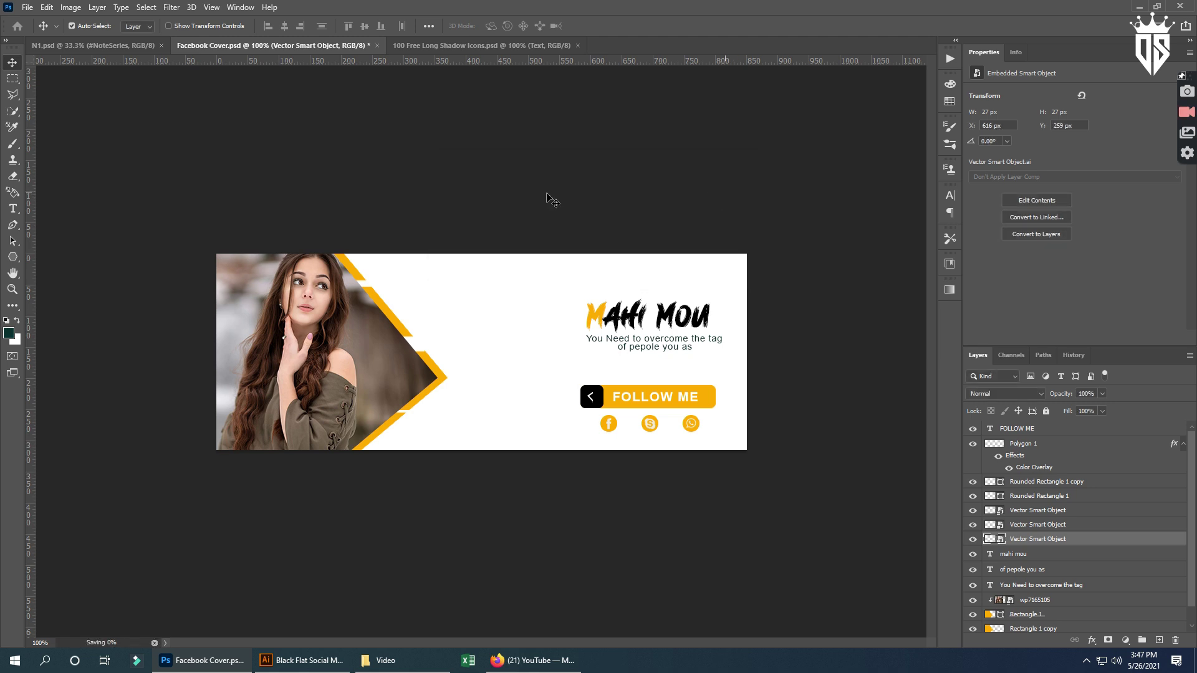
- Save a PNG copy of the cover as Facebook Cover.png
click(28, 8)
key(Escape)
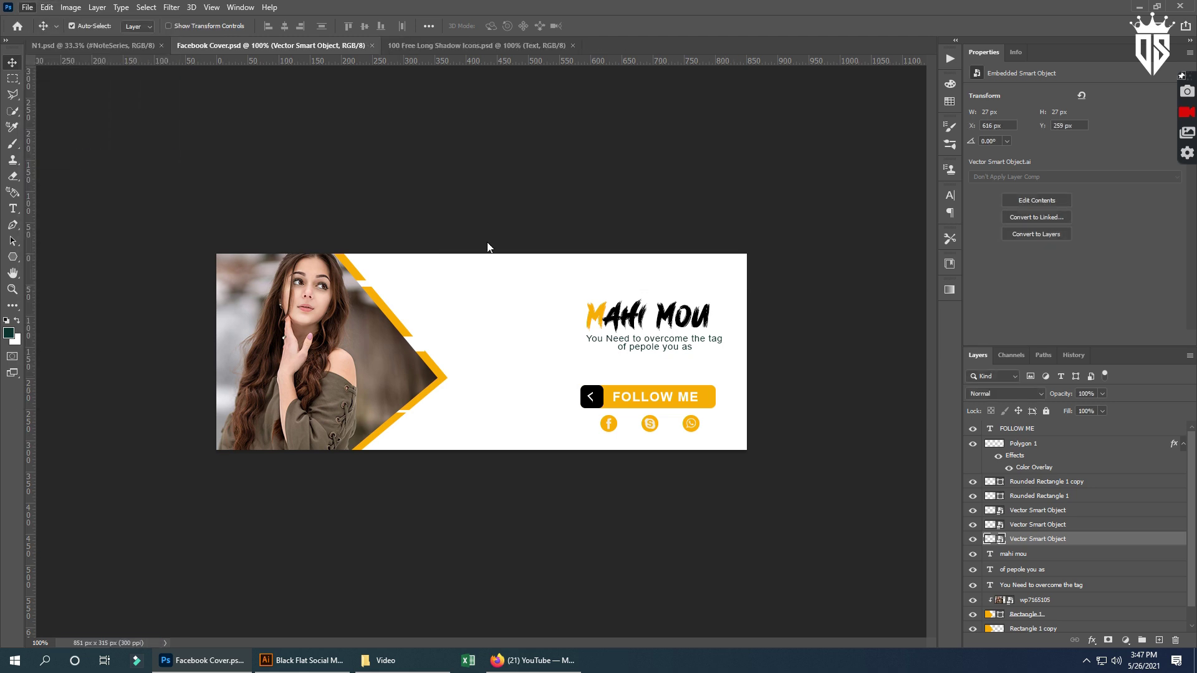
key(ctrl+shift+s)
click(349, 288)
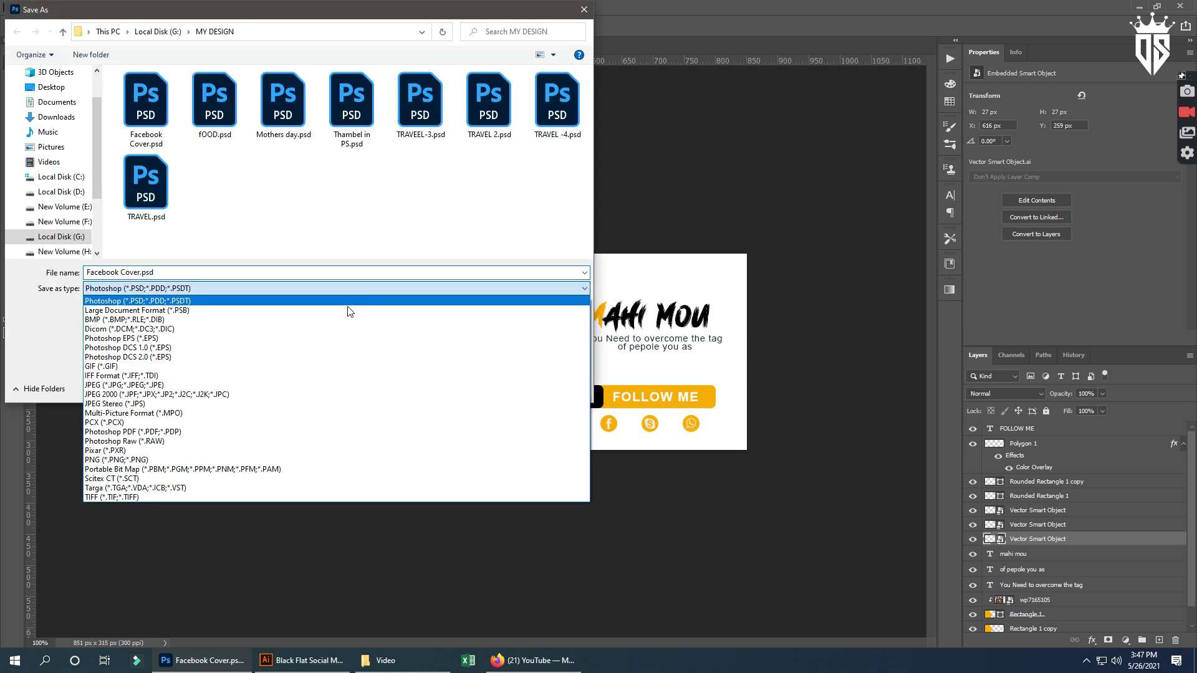
click(187, 460)
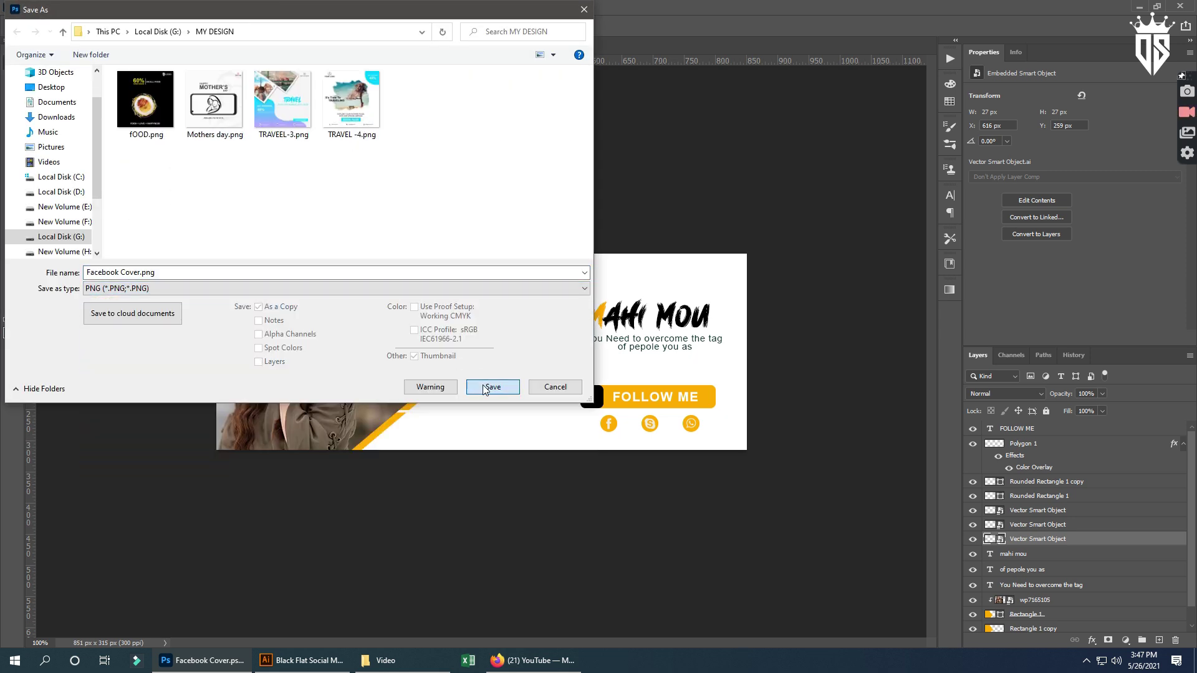
click(492, 387)
click(677, 194)
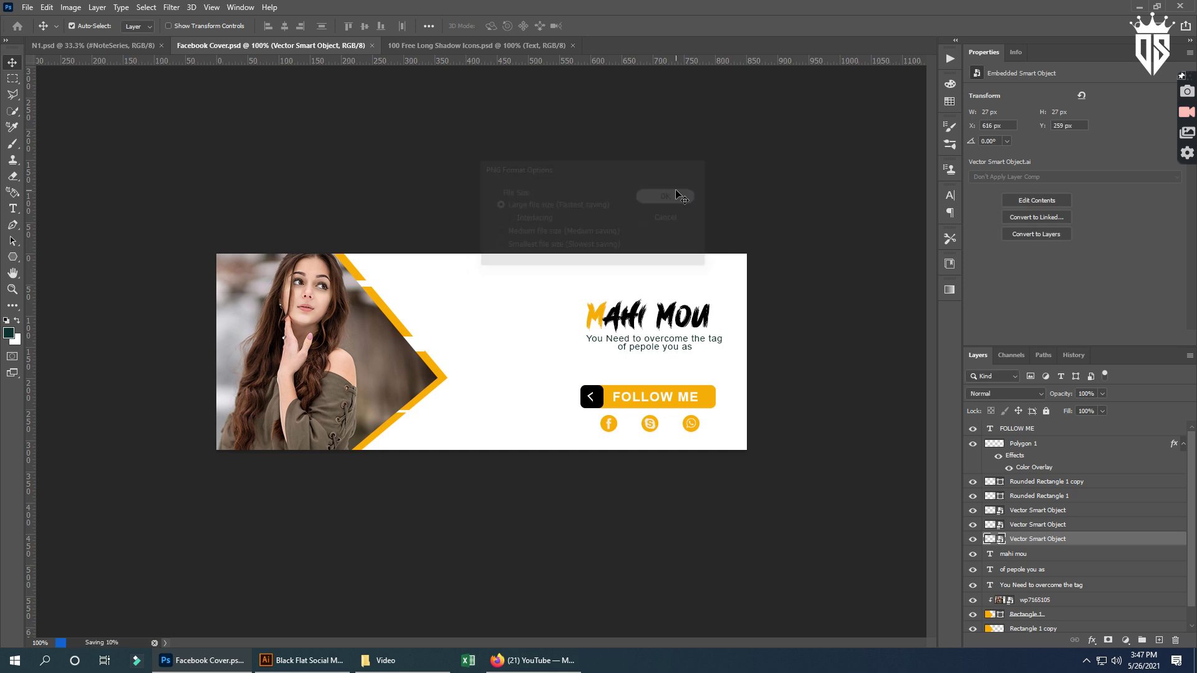